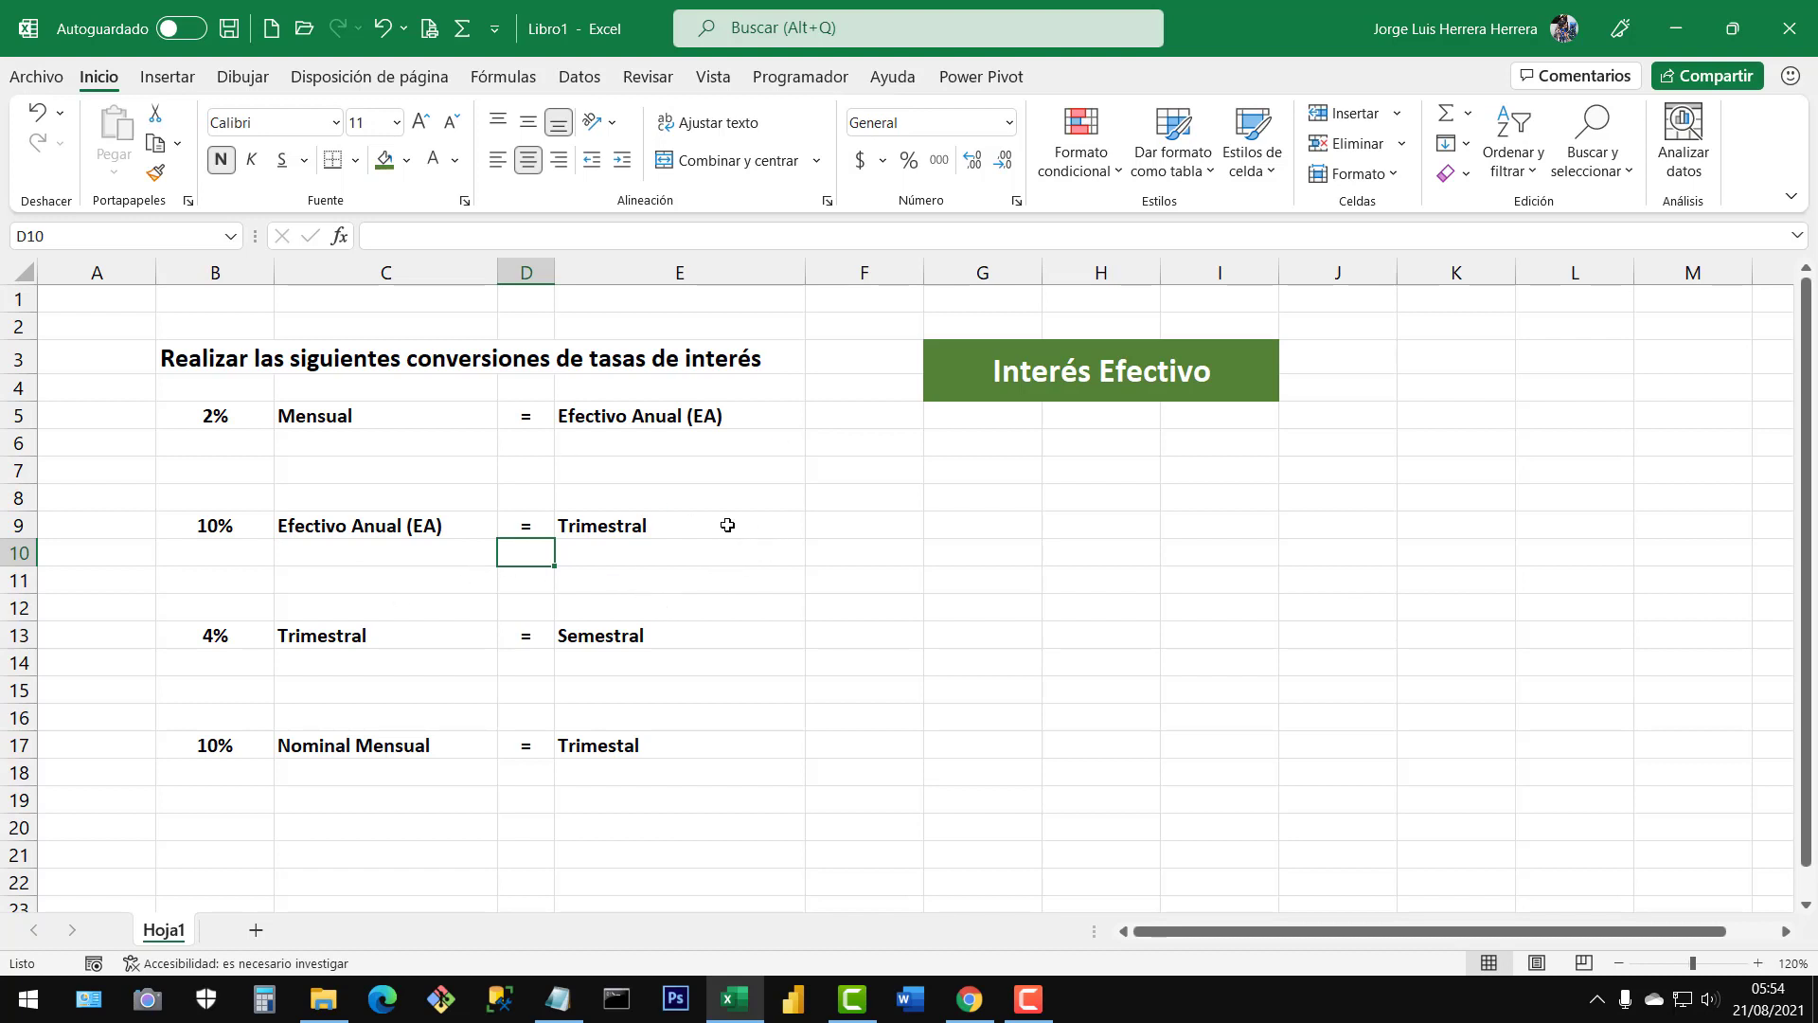
Examine the first exercise in row 5, converting 2% Mensual to Efectivo Anual (EA)
{"action": "left_click", "coordinate": [206, 445]}
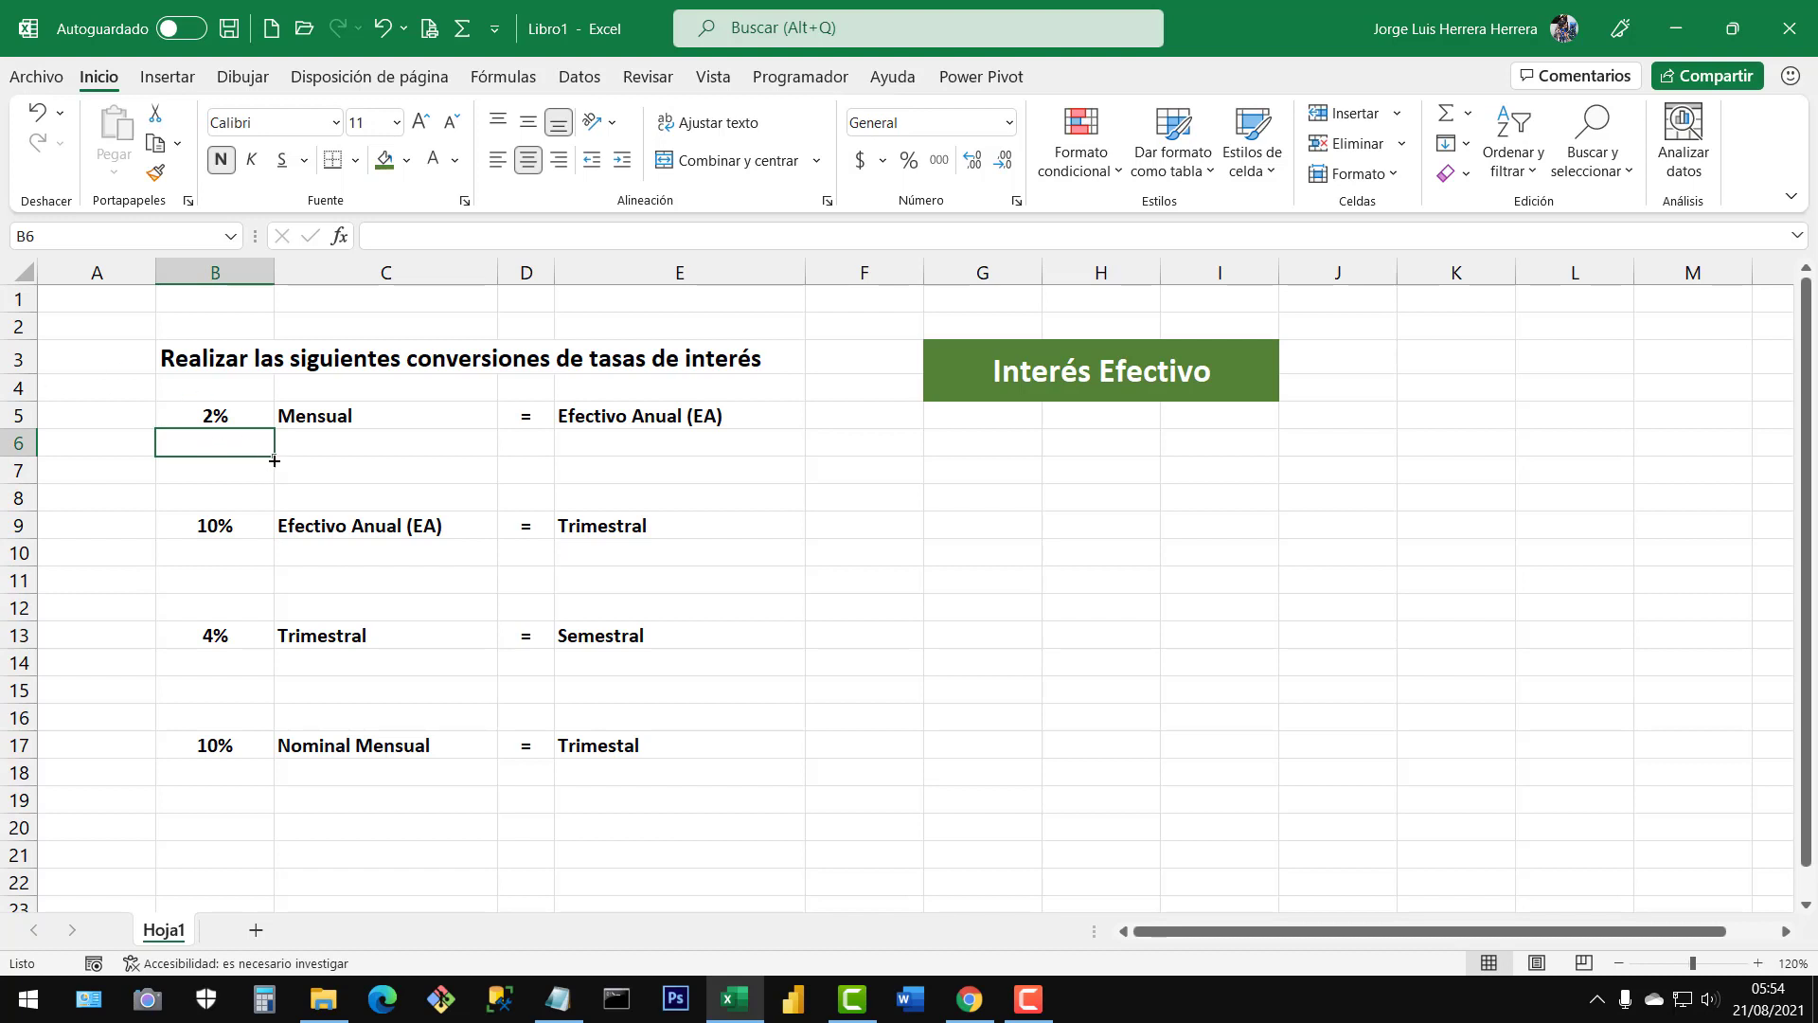
{"action": "left_click", "coordinate": [228, 422]}
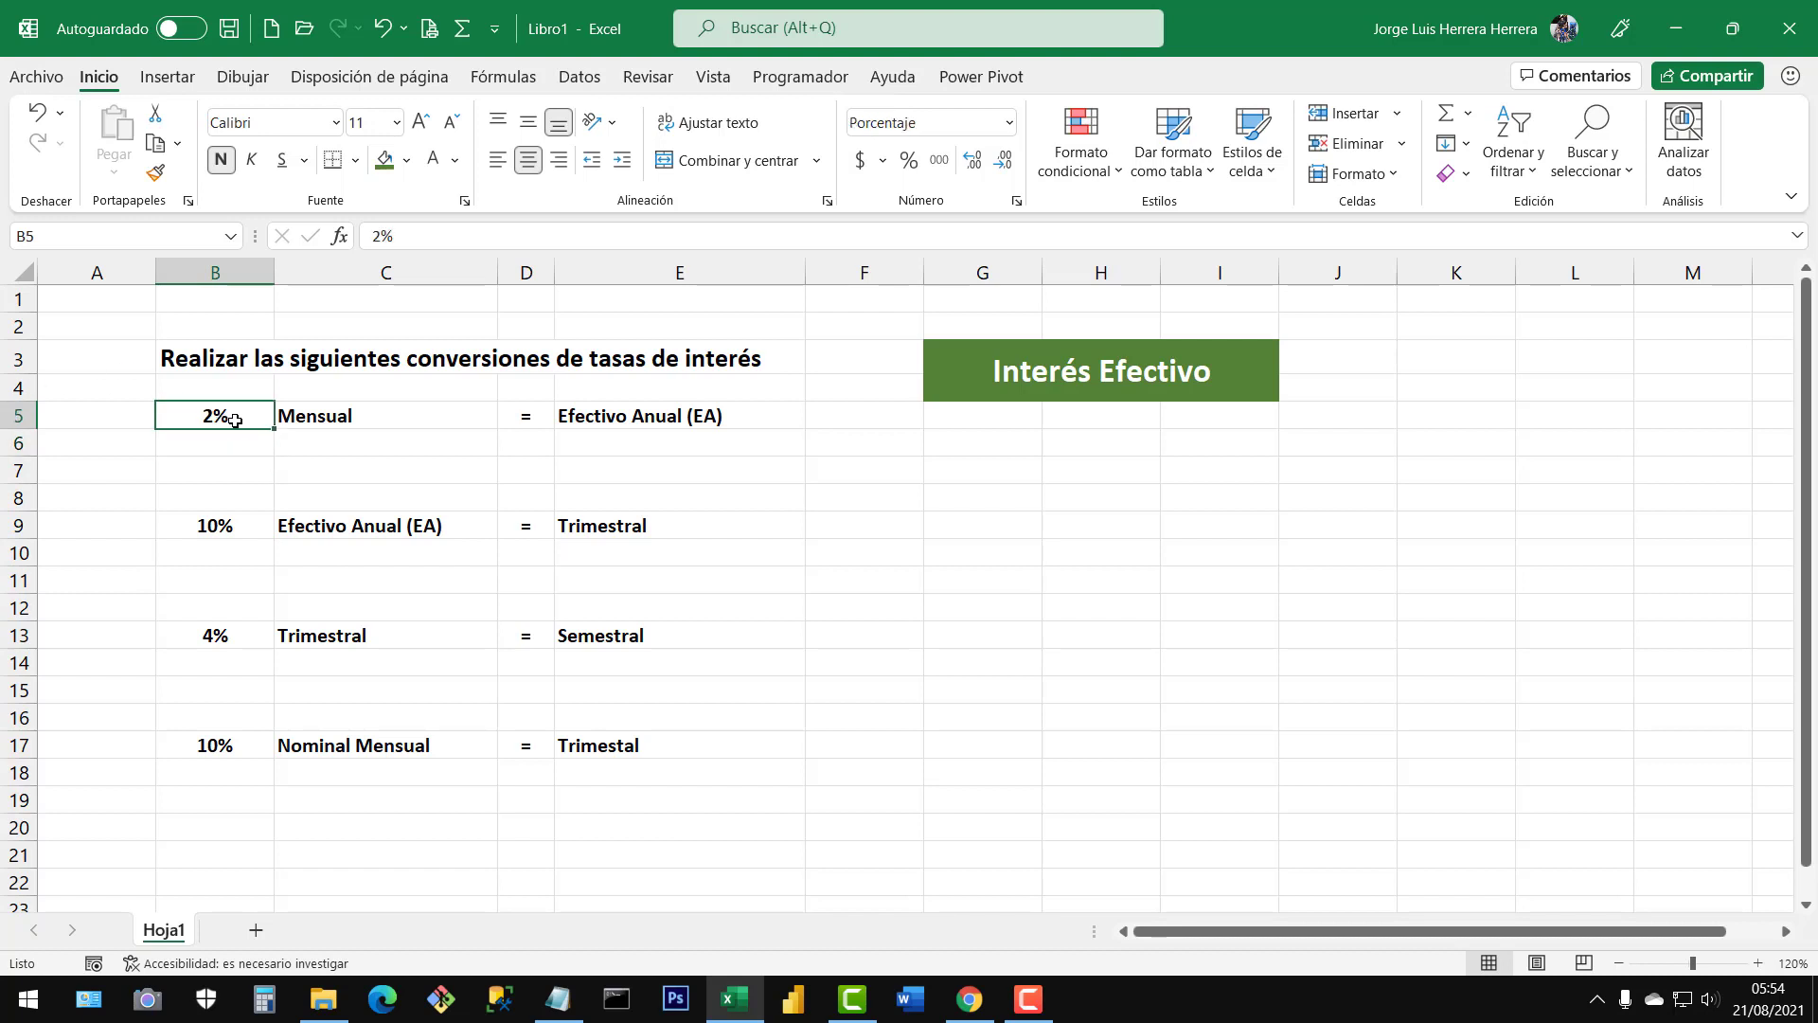
{"action": "left_click", "coordinate": [367, 415]}
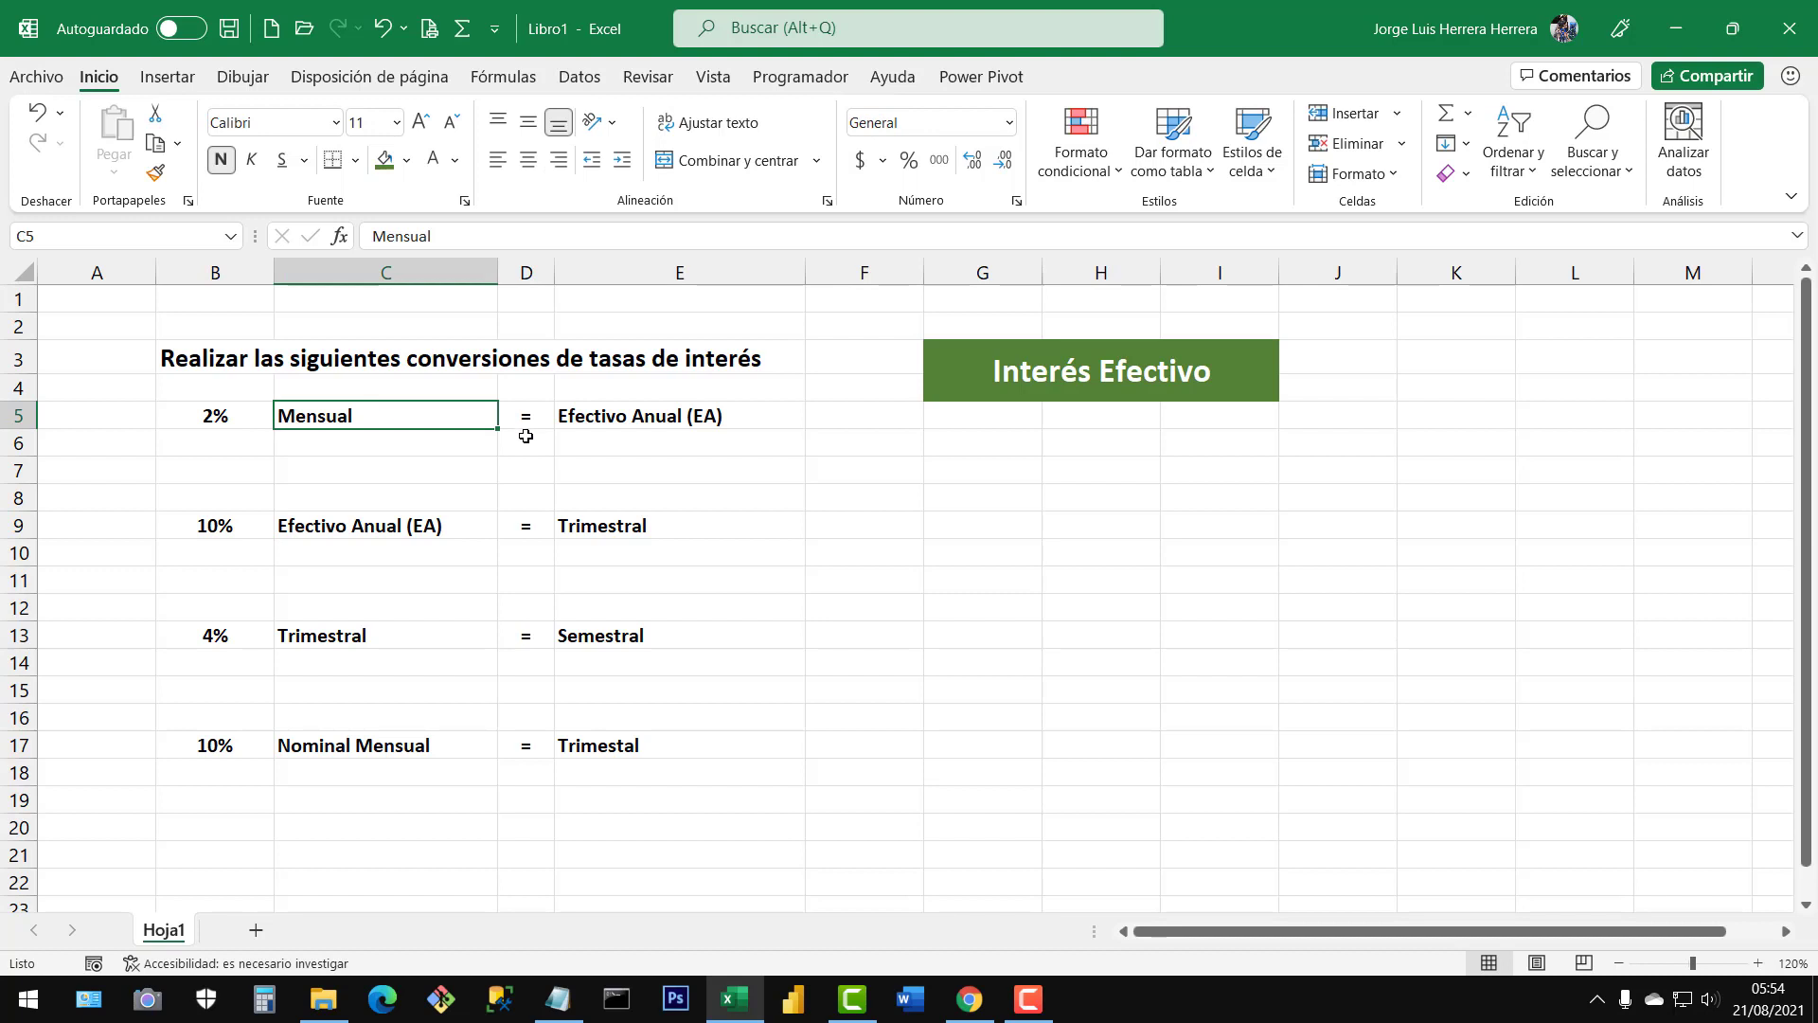
{"action": "left_click", "coordinate": [644, 418]}
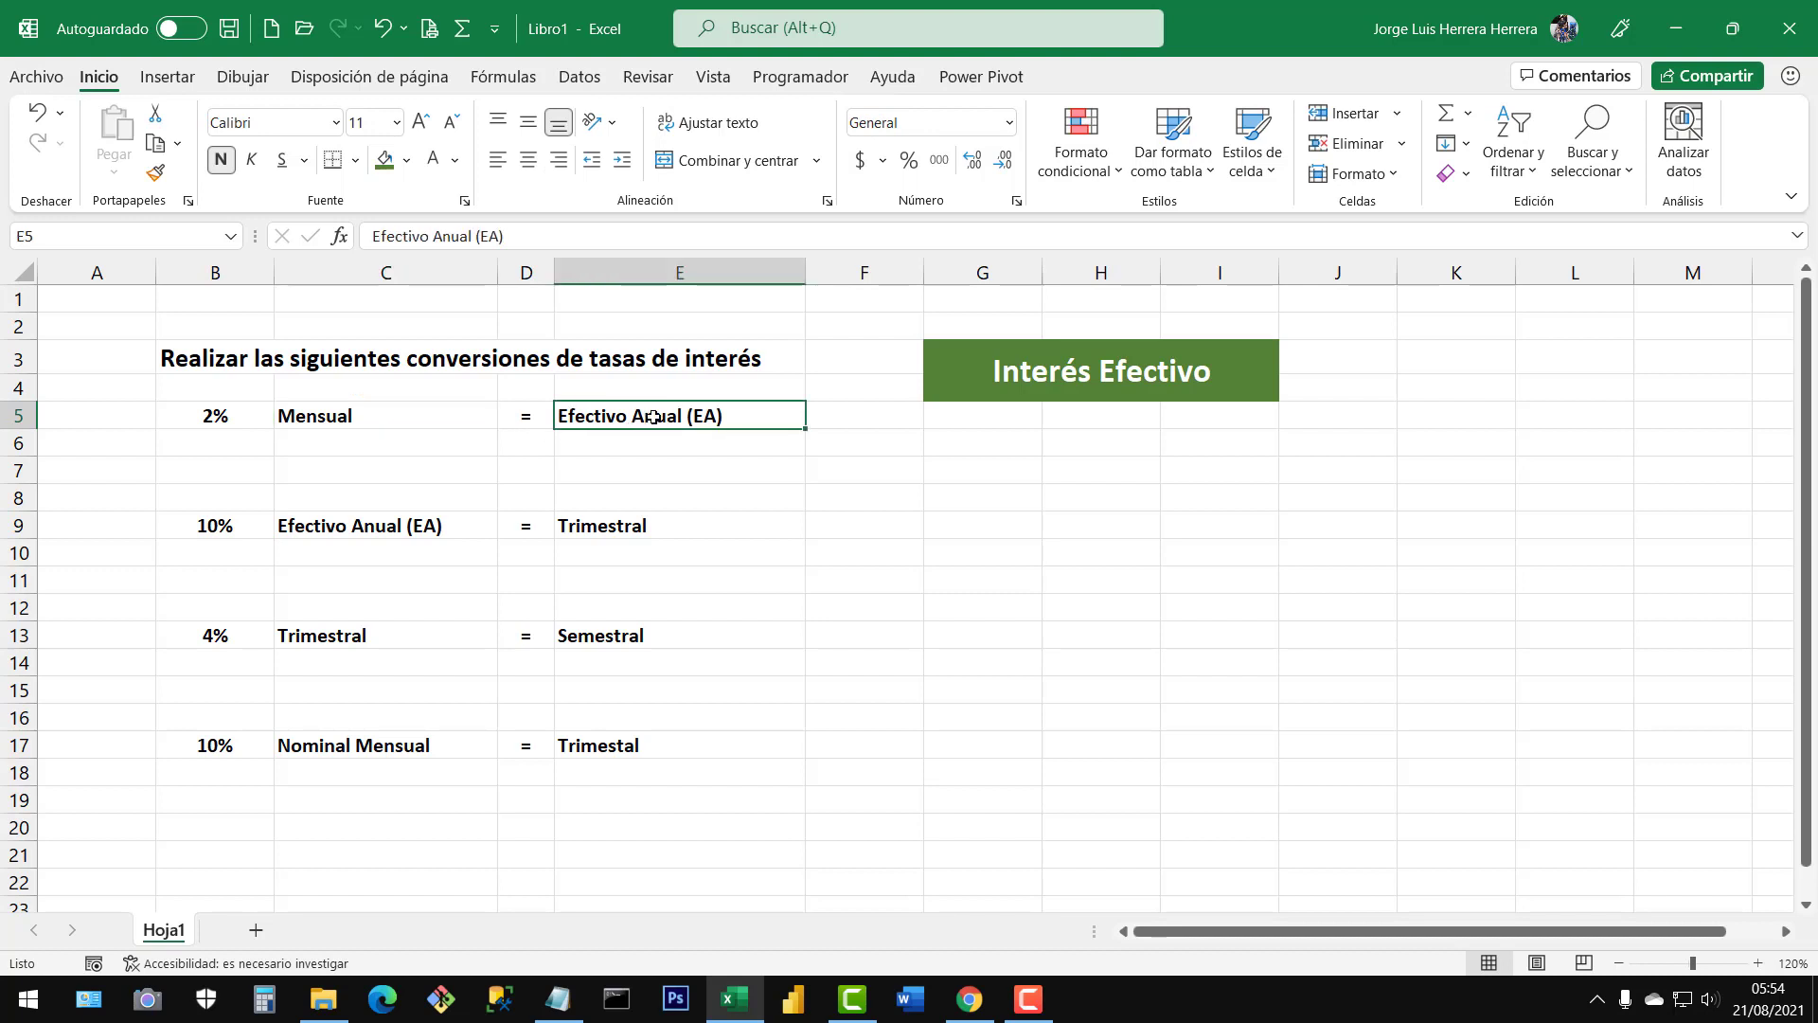
{"action": "left_click", "coordinate": [229, 441]}
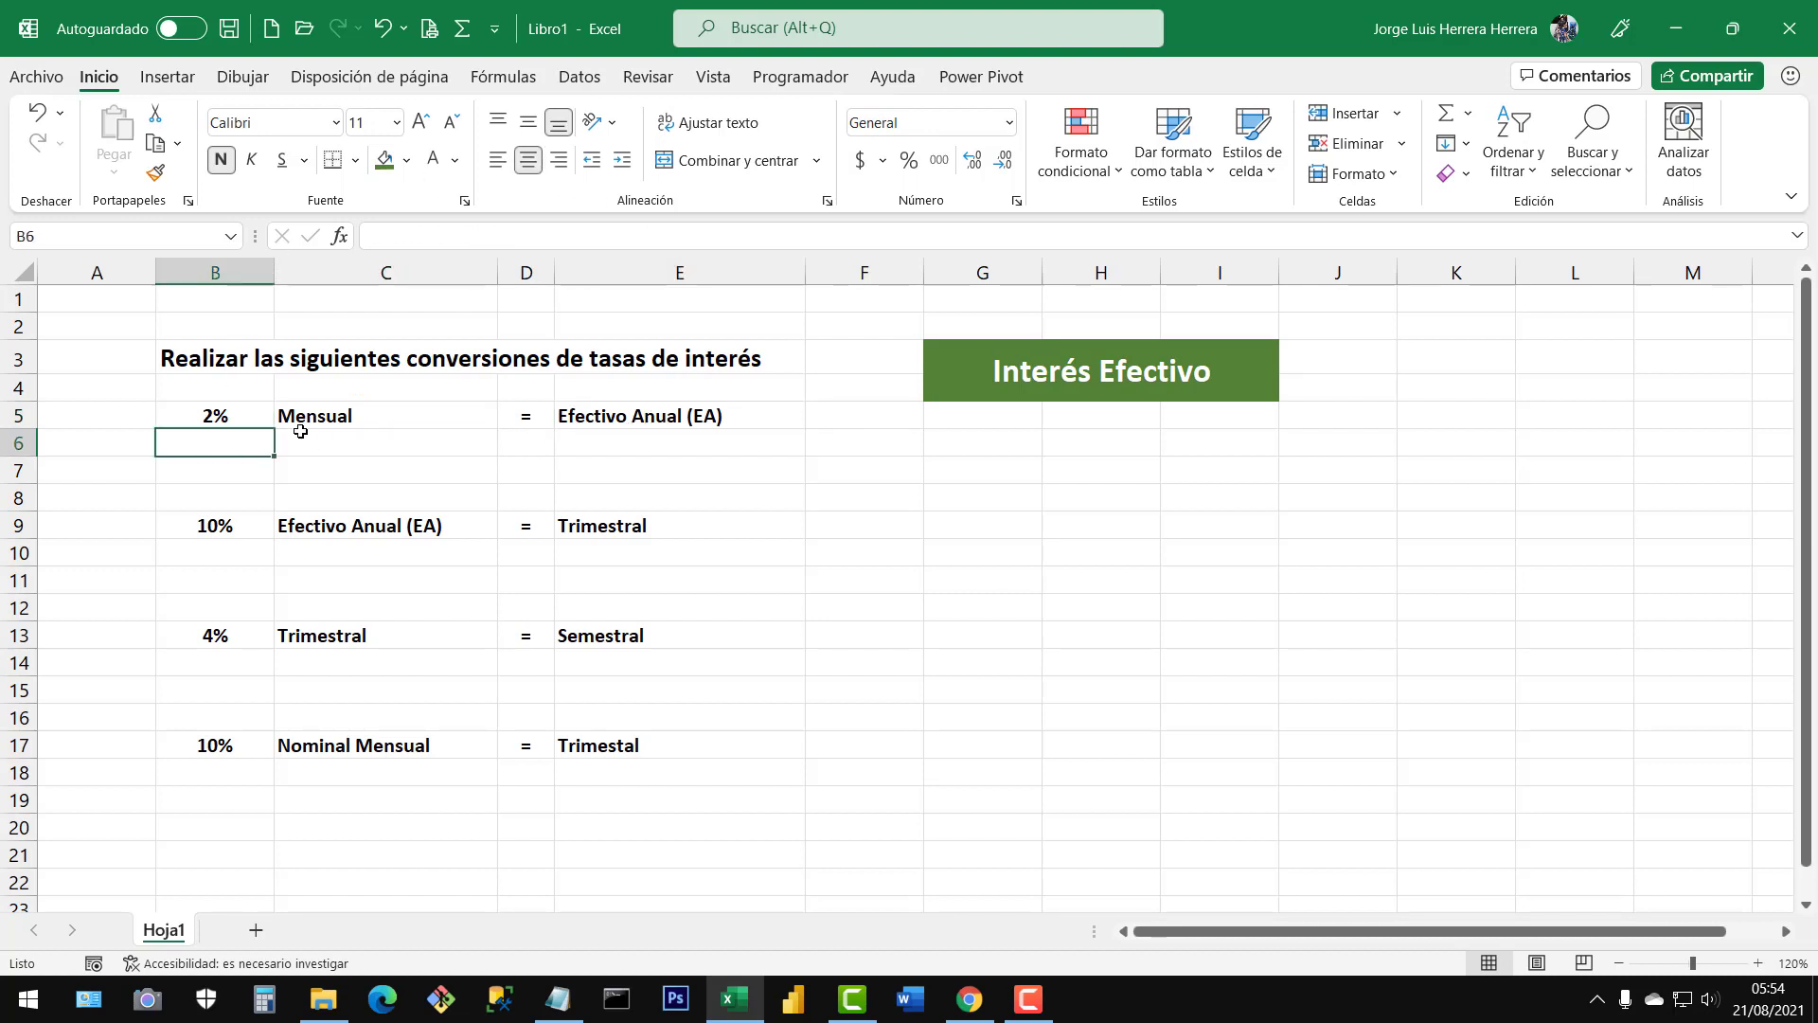
{"action": "left_click", "coordinate": [217, 418]}
{"action": "left_click", "coordinate": [230, 445]}
{"action": "left_click", "coordinate": [333, 420]}
Calculate the nominal rate in B6 by multiplying the monthly rate in B5 by 12
{"action": "left_click", "coordinate": [240, 447]}
{"action": "type", "text": "="}
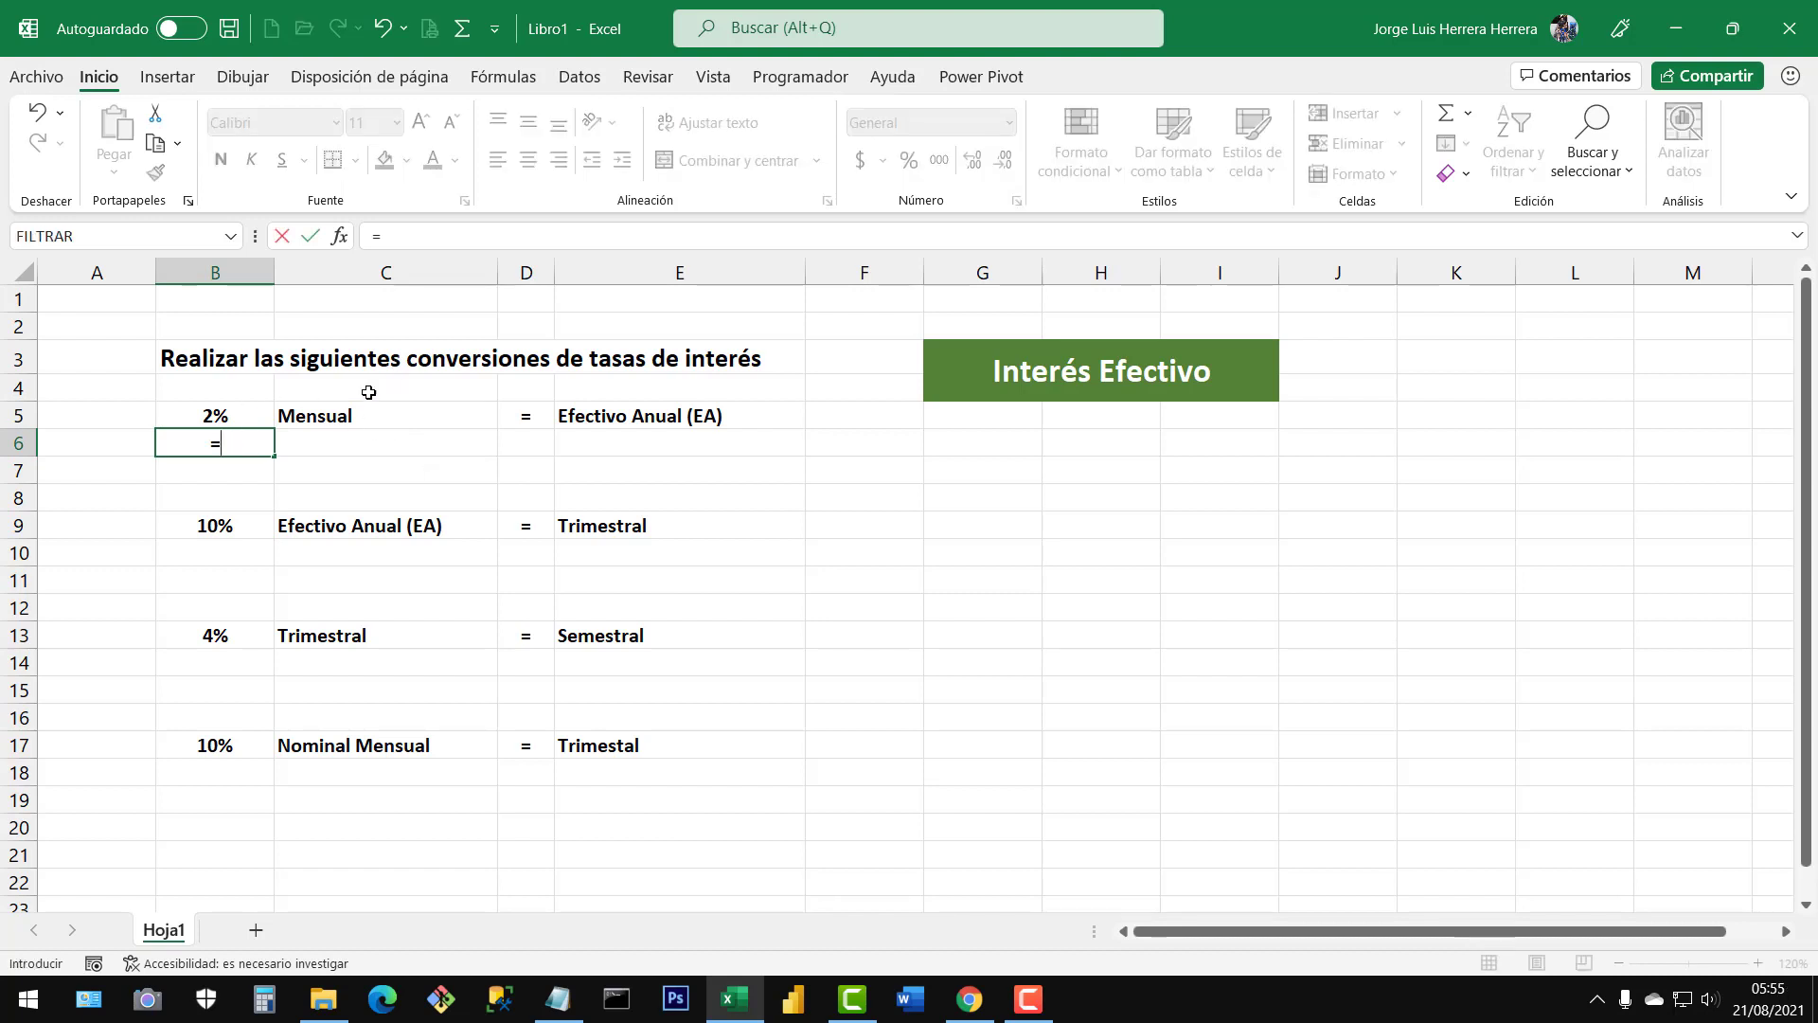
{"action": "left_click", "coordinate": [239, 422]}
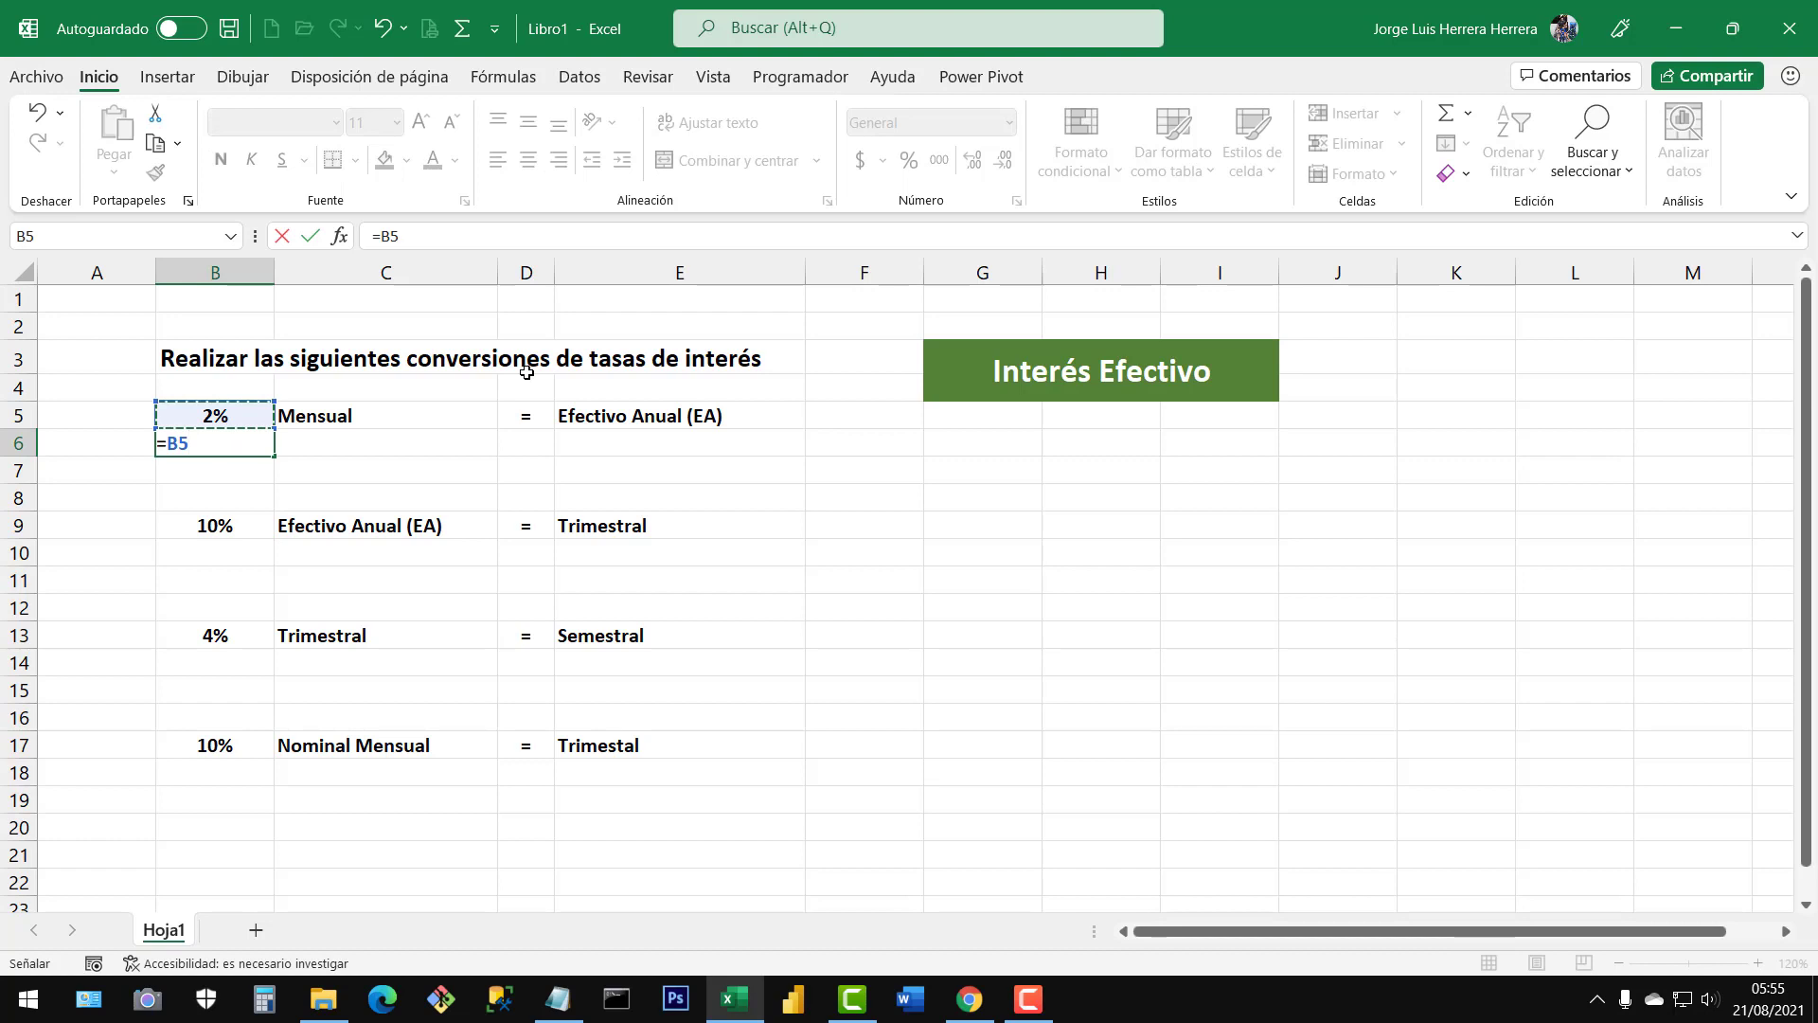
{"action": "type", "text": "*12"}
{"action": "key", "text": "Return"}
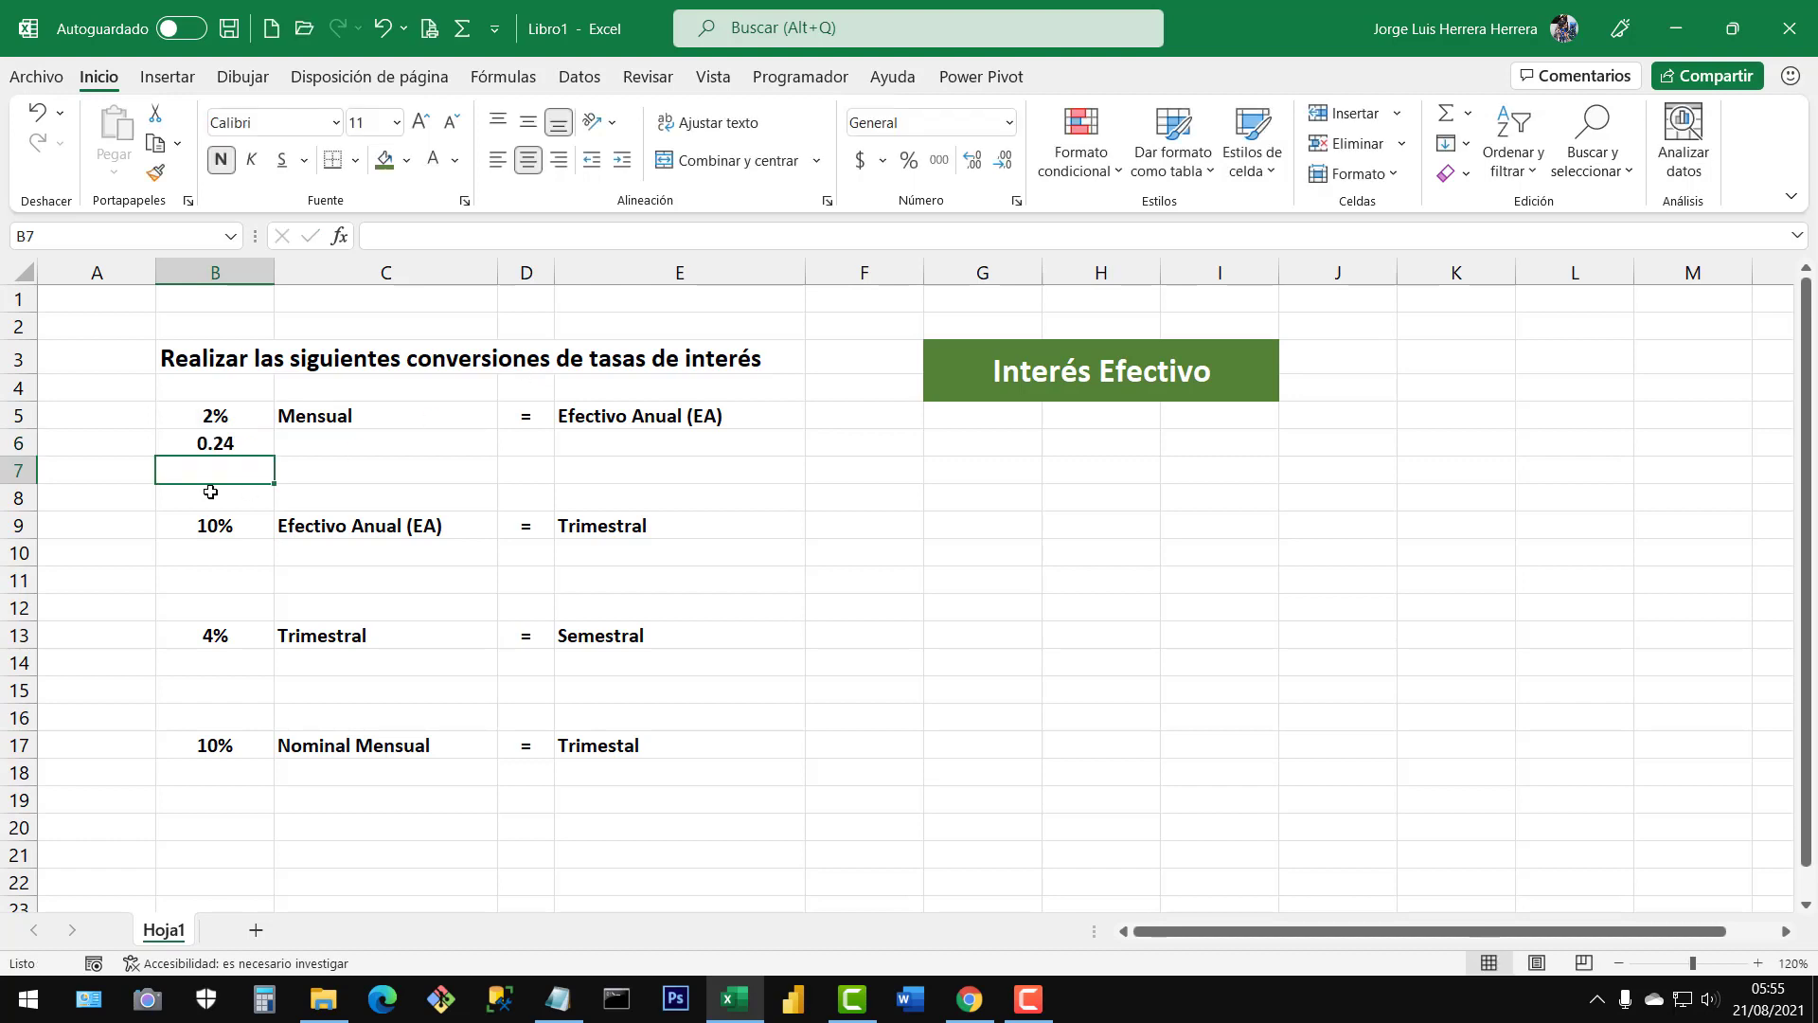
Format the nominal rate in B6 as a percentage with two decimal places
{"action": "left_click", "coordinate": [222, 447]}
{"action": "left_click", "coordinate": [909, 160]}
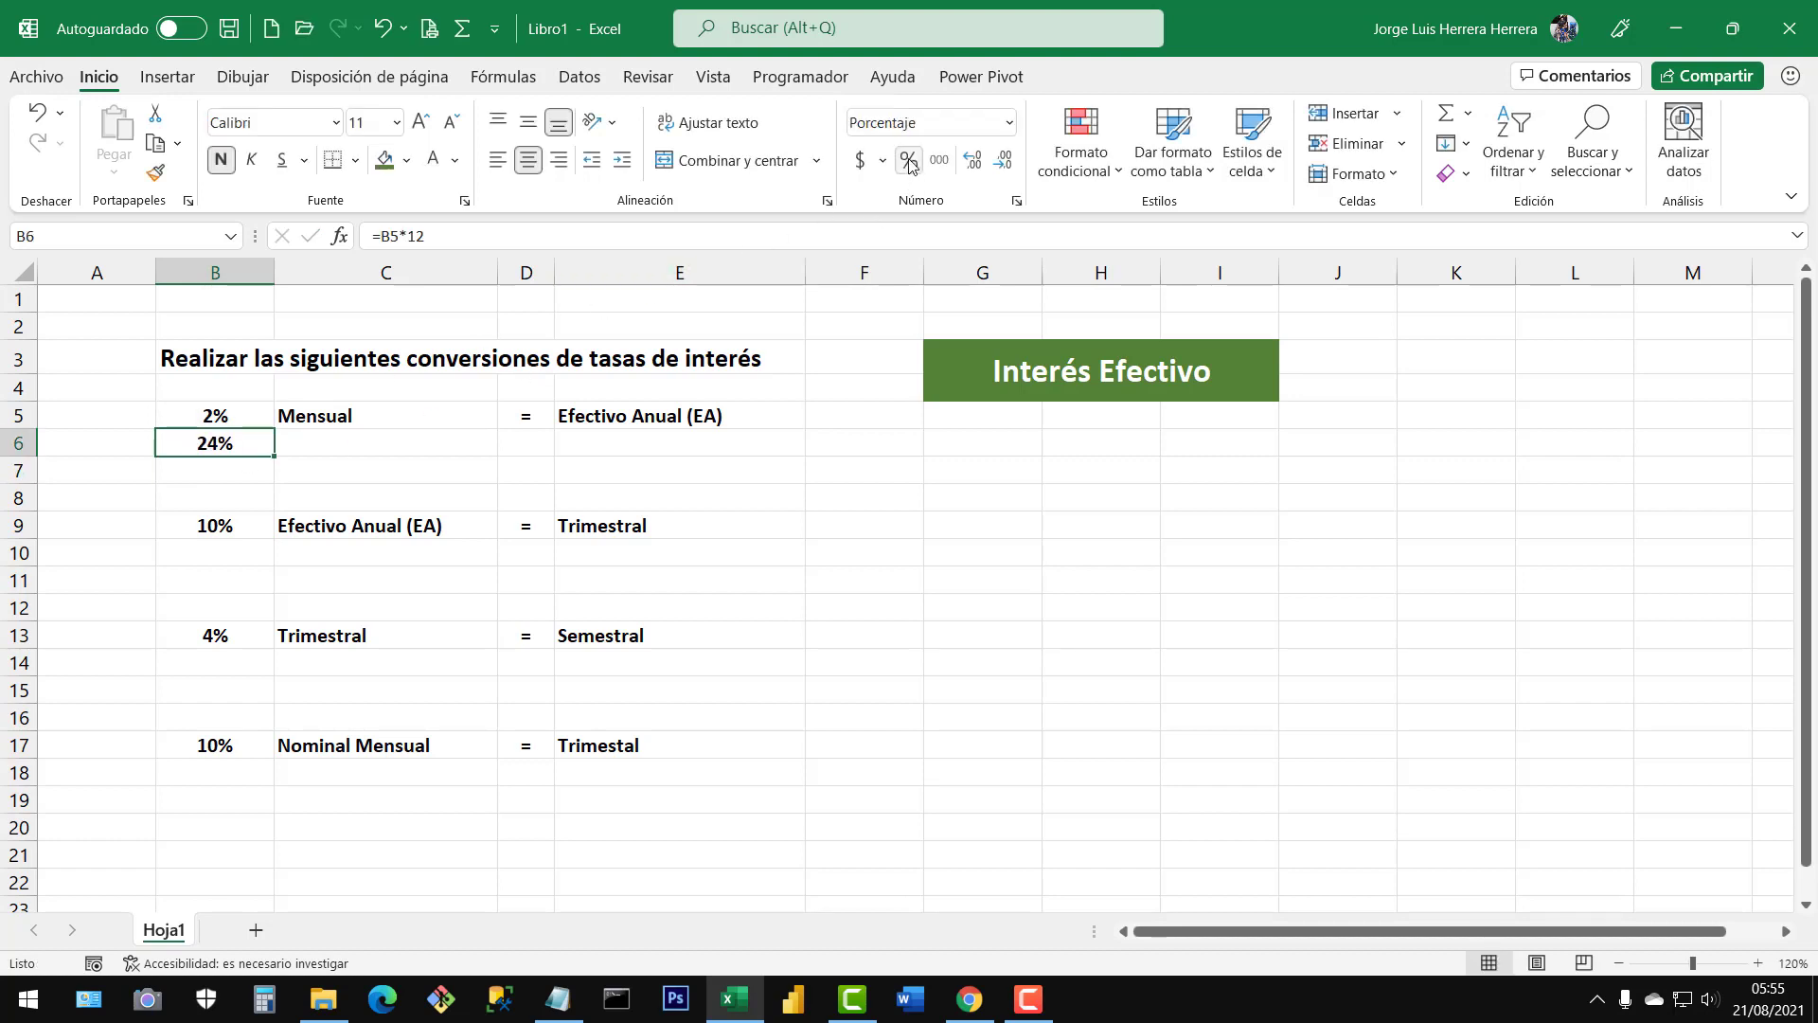
{"action": "left_click", "coordinate": [972, 166]}
{"action": "left_click", "coordinate": [972, 170]}
Label the calculated rate by entering "Anual Nominal Mensual" in C6
{"action": "left_click", "coordinate": [311, 442]}
{"action": "left_click", "coordinate": [204, 450]}
{"action": "left_click", "coordinate": [280, 449]}
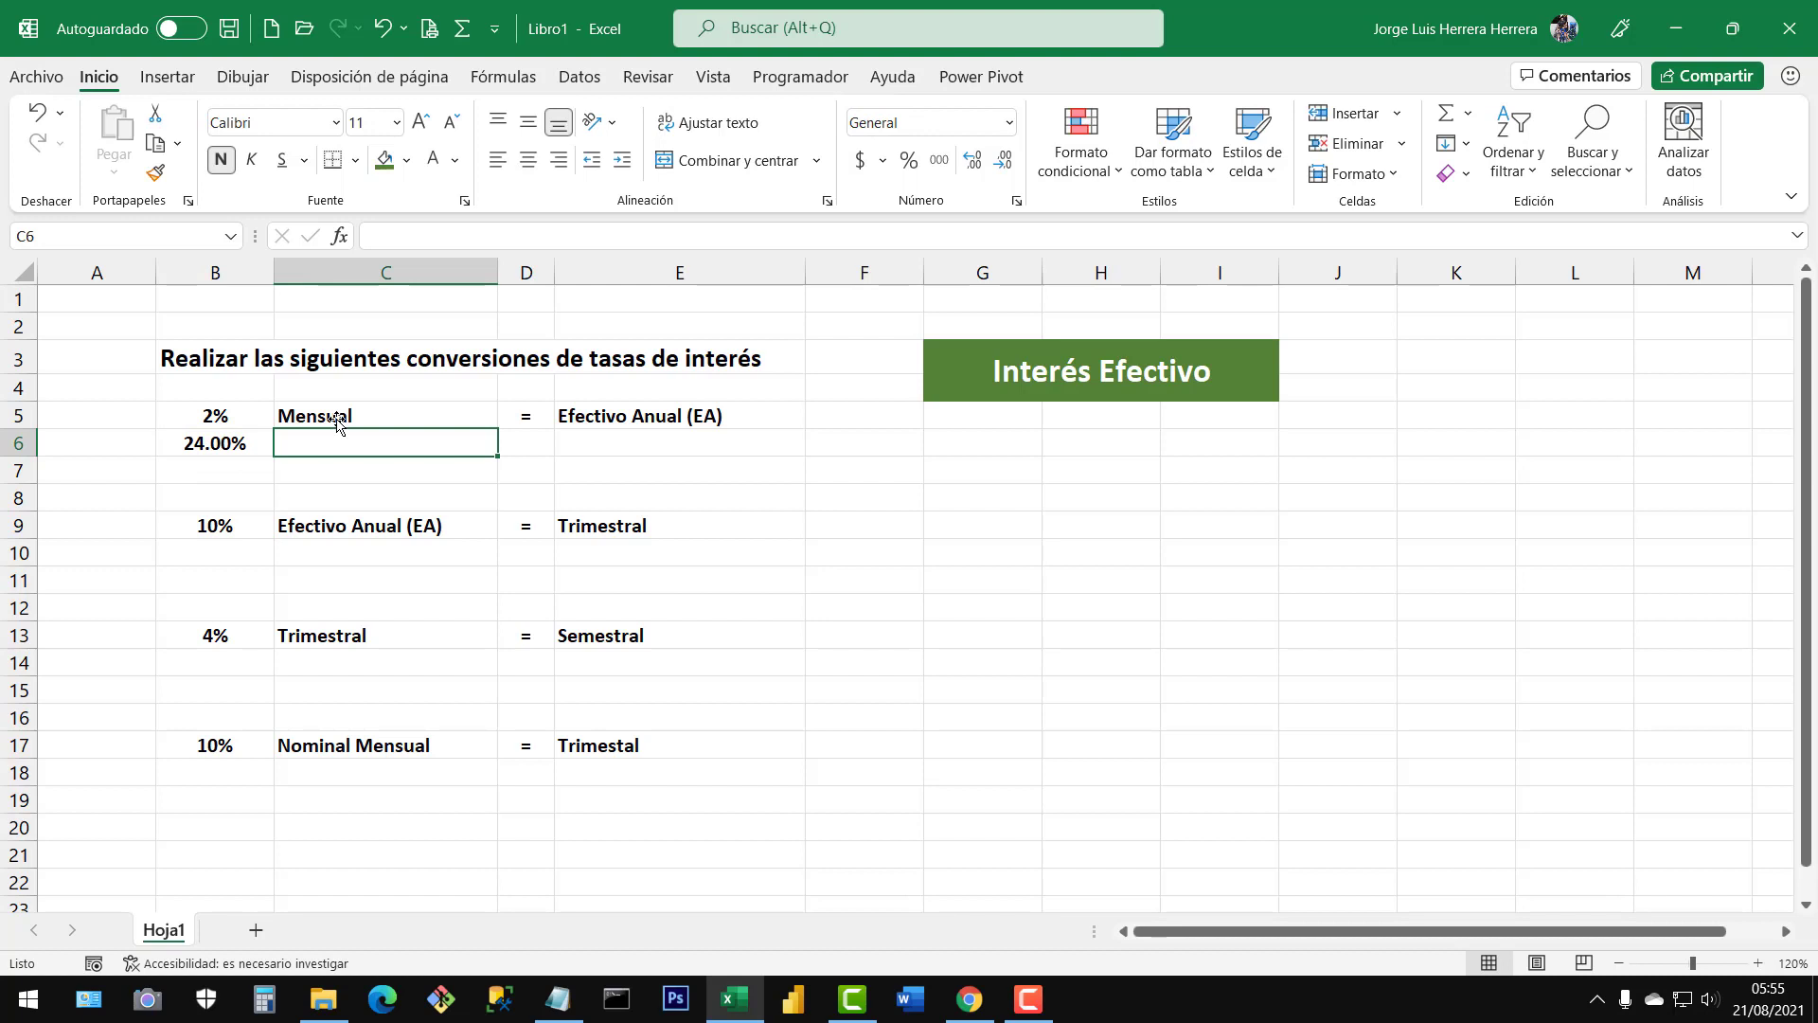
{"action": "type", "text": "Anual Nom"}
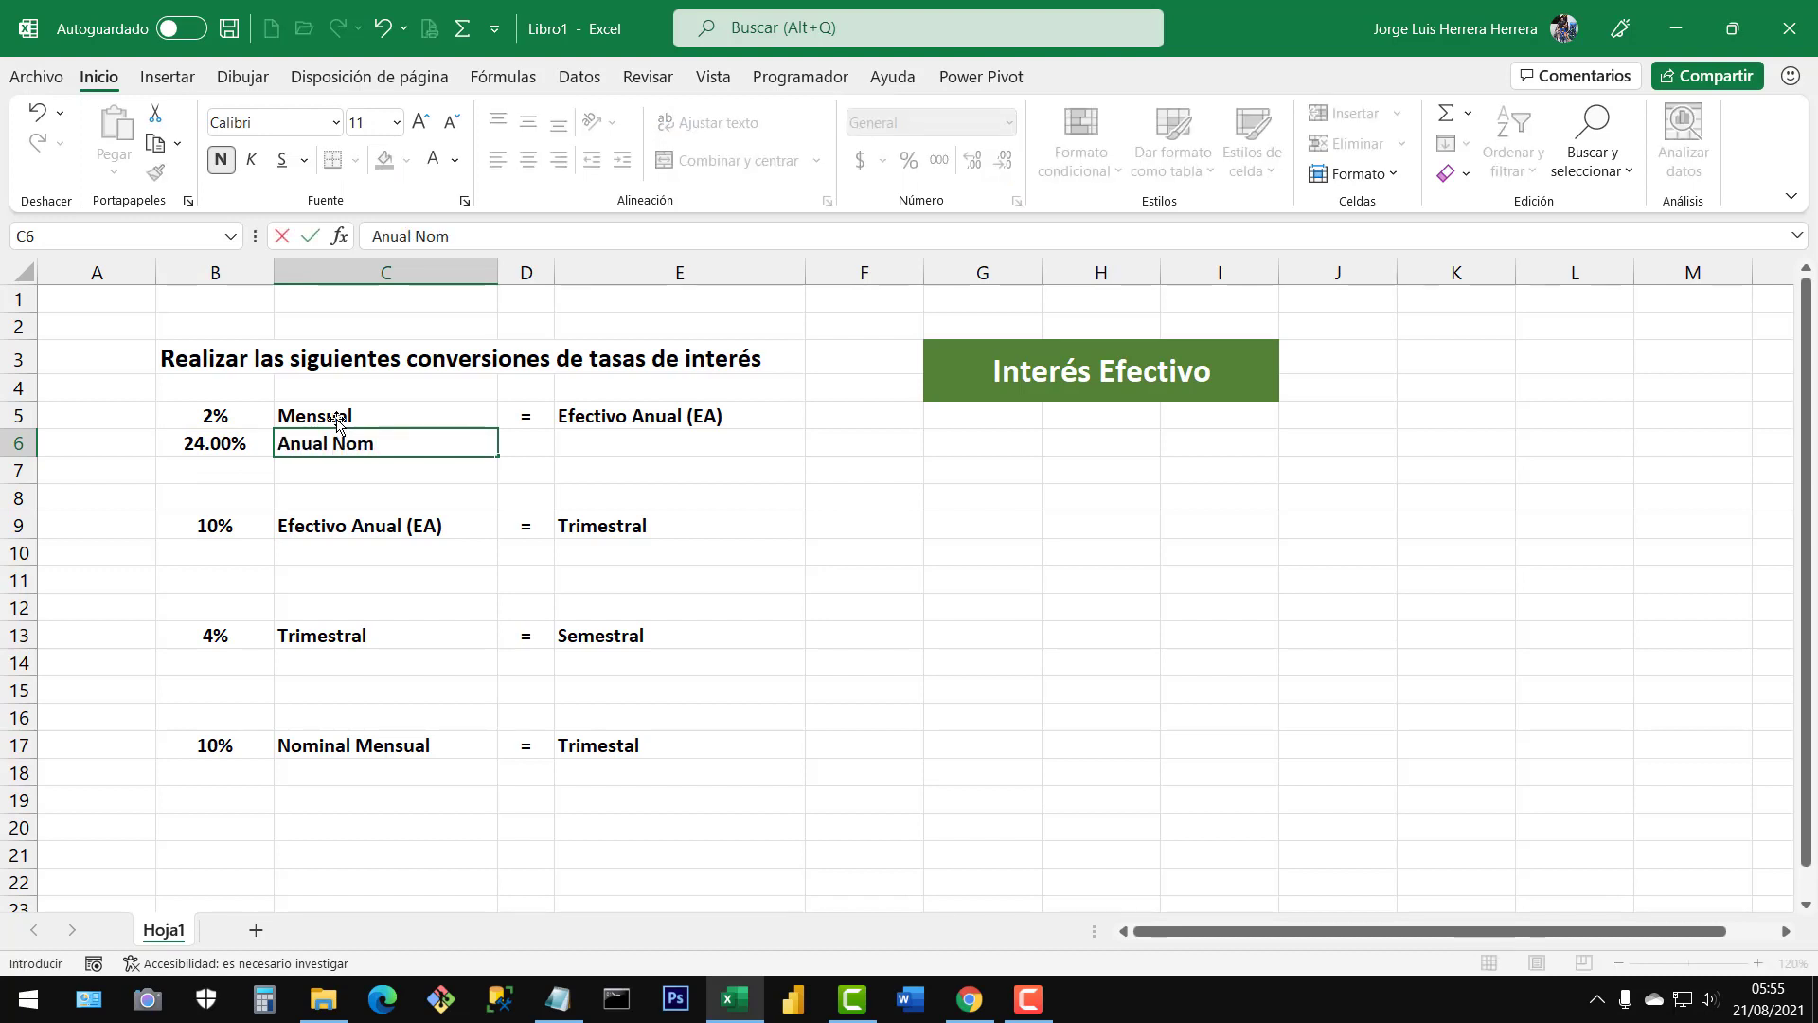
{"action": "type", "text": "inal Mensual"}
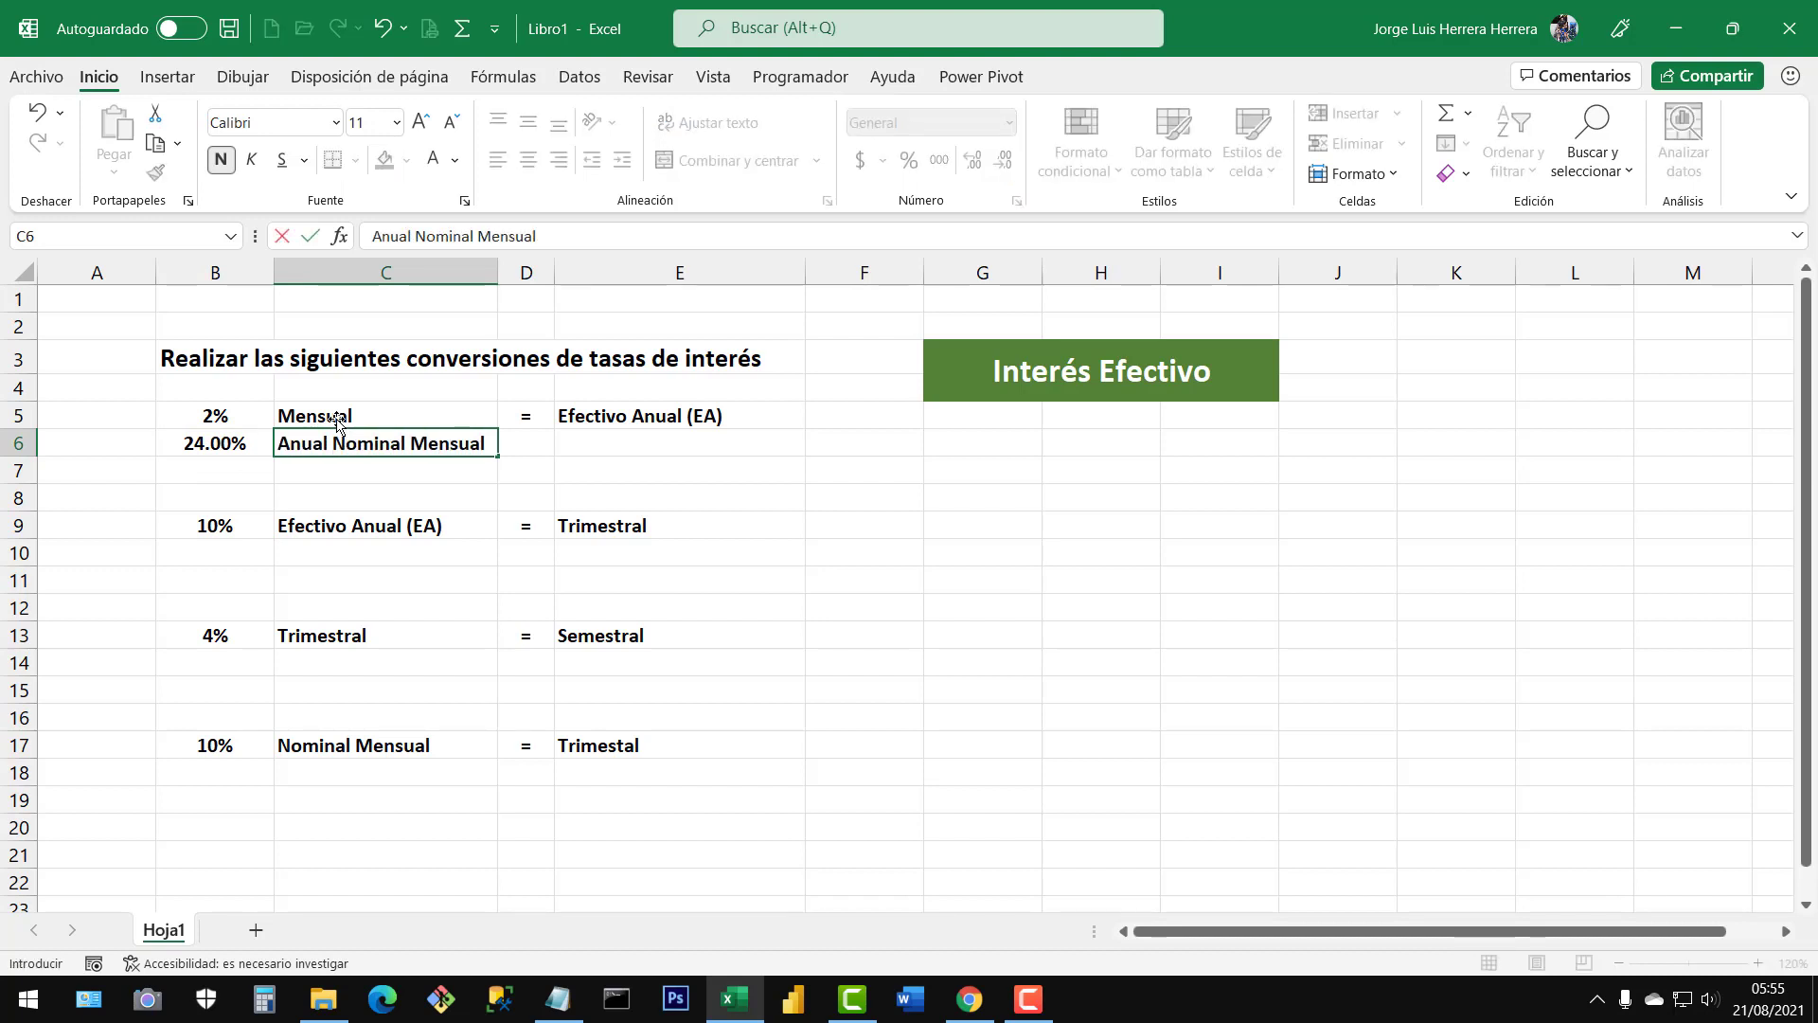
{"action": "key", "text": "Return"}
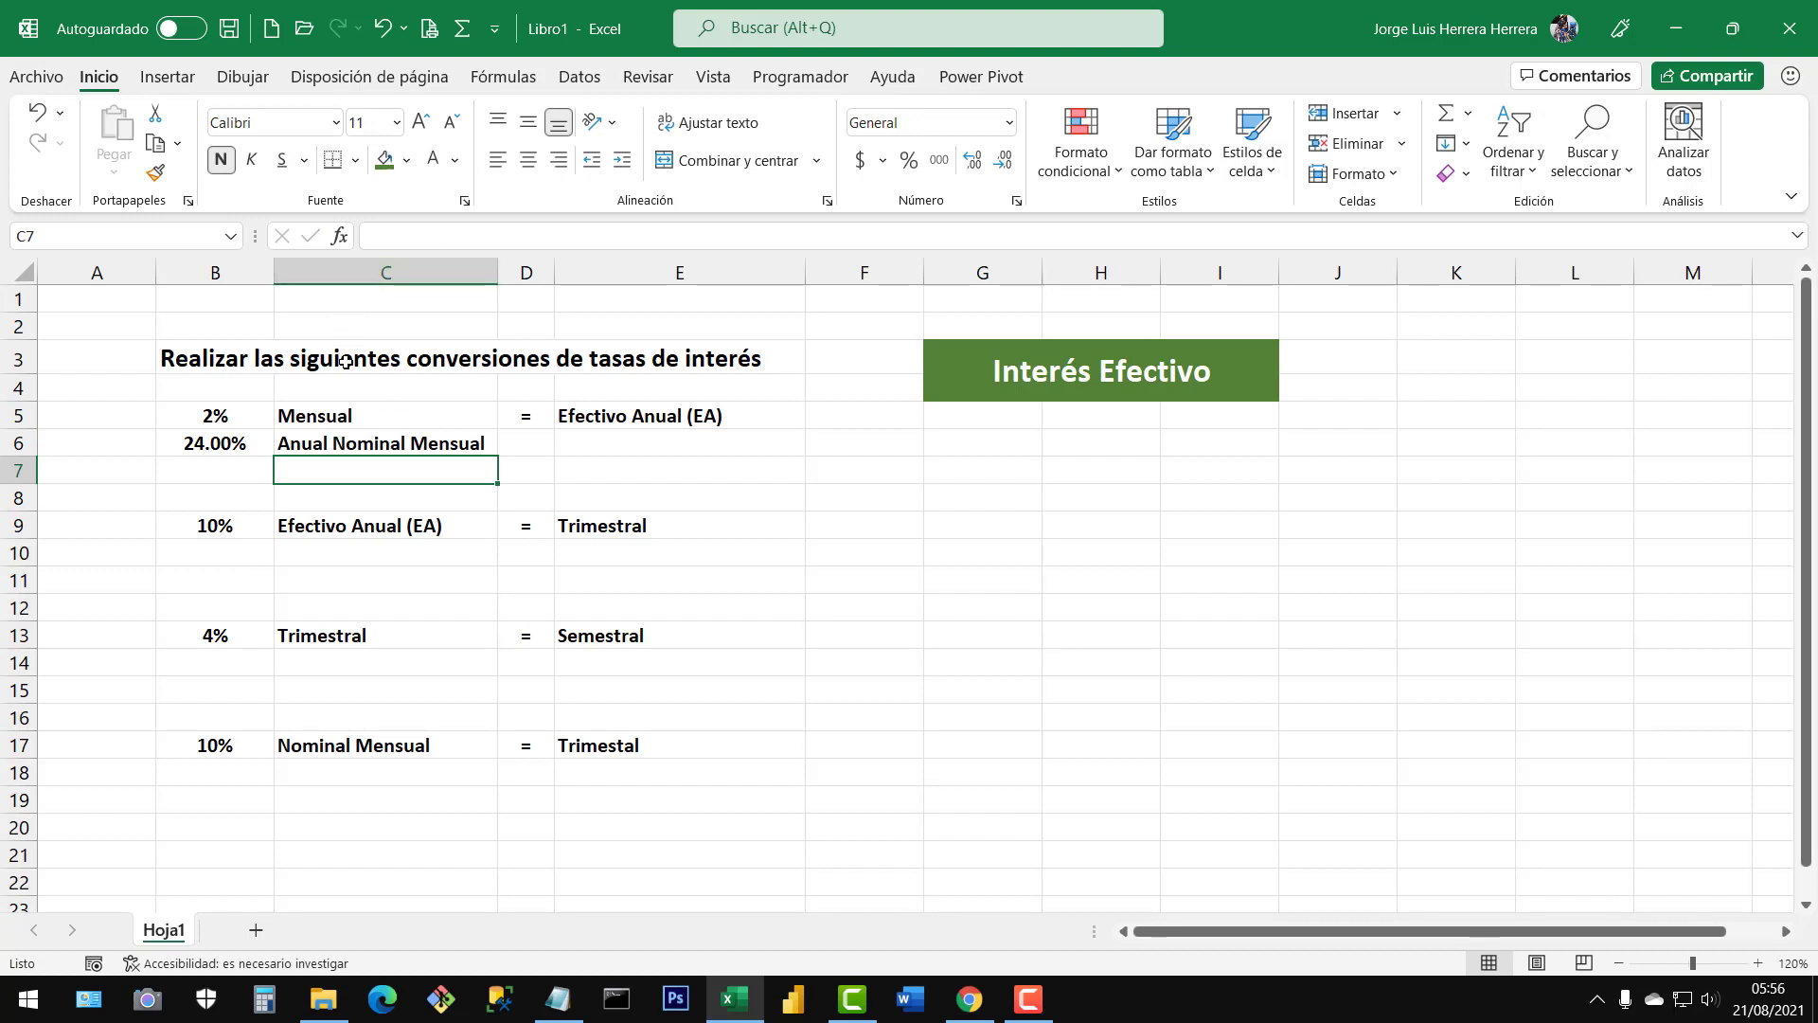
Remove the word "Anual" from the label in C6 so it reads "Nominal Mensual"
{"action": "left_click", "coordinate": [327, 445]}
{"action": "double_click", "coordinate": [331, 444]}
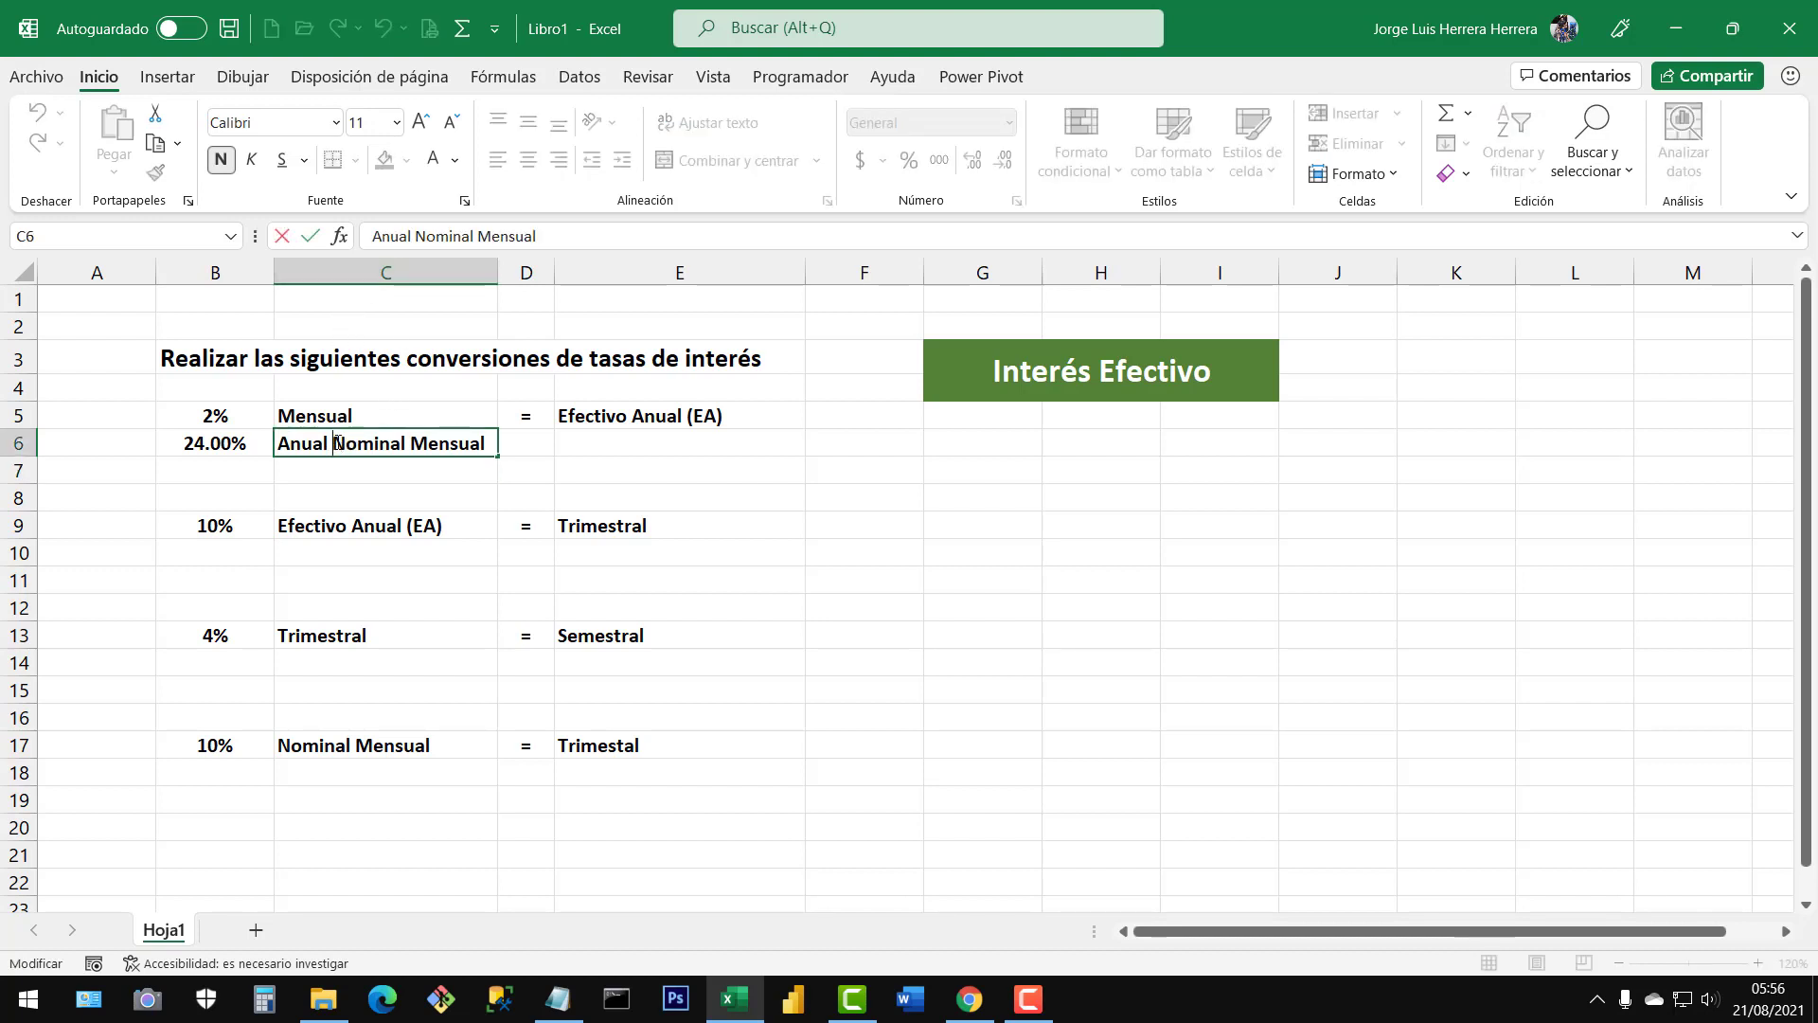
{"action": "double_click", "coordinate": [323, 441]}
{"action": "key", "text": "Delete"}
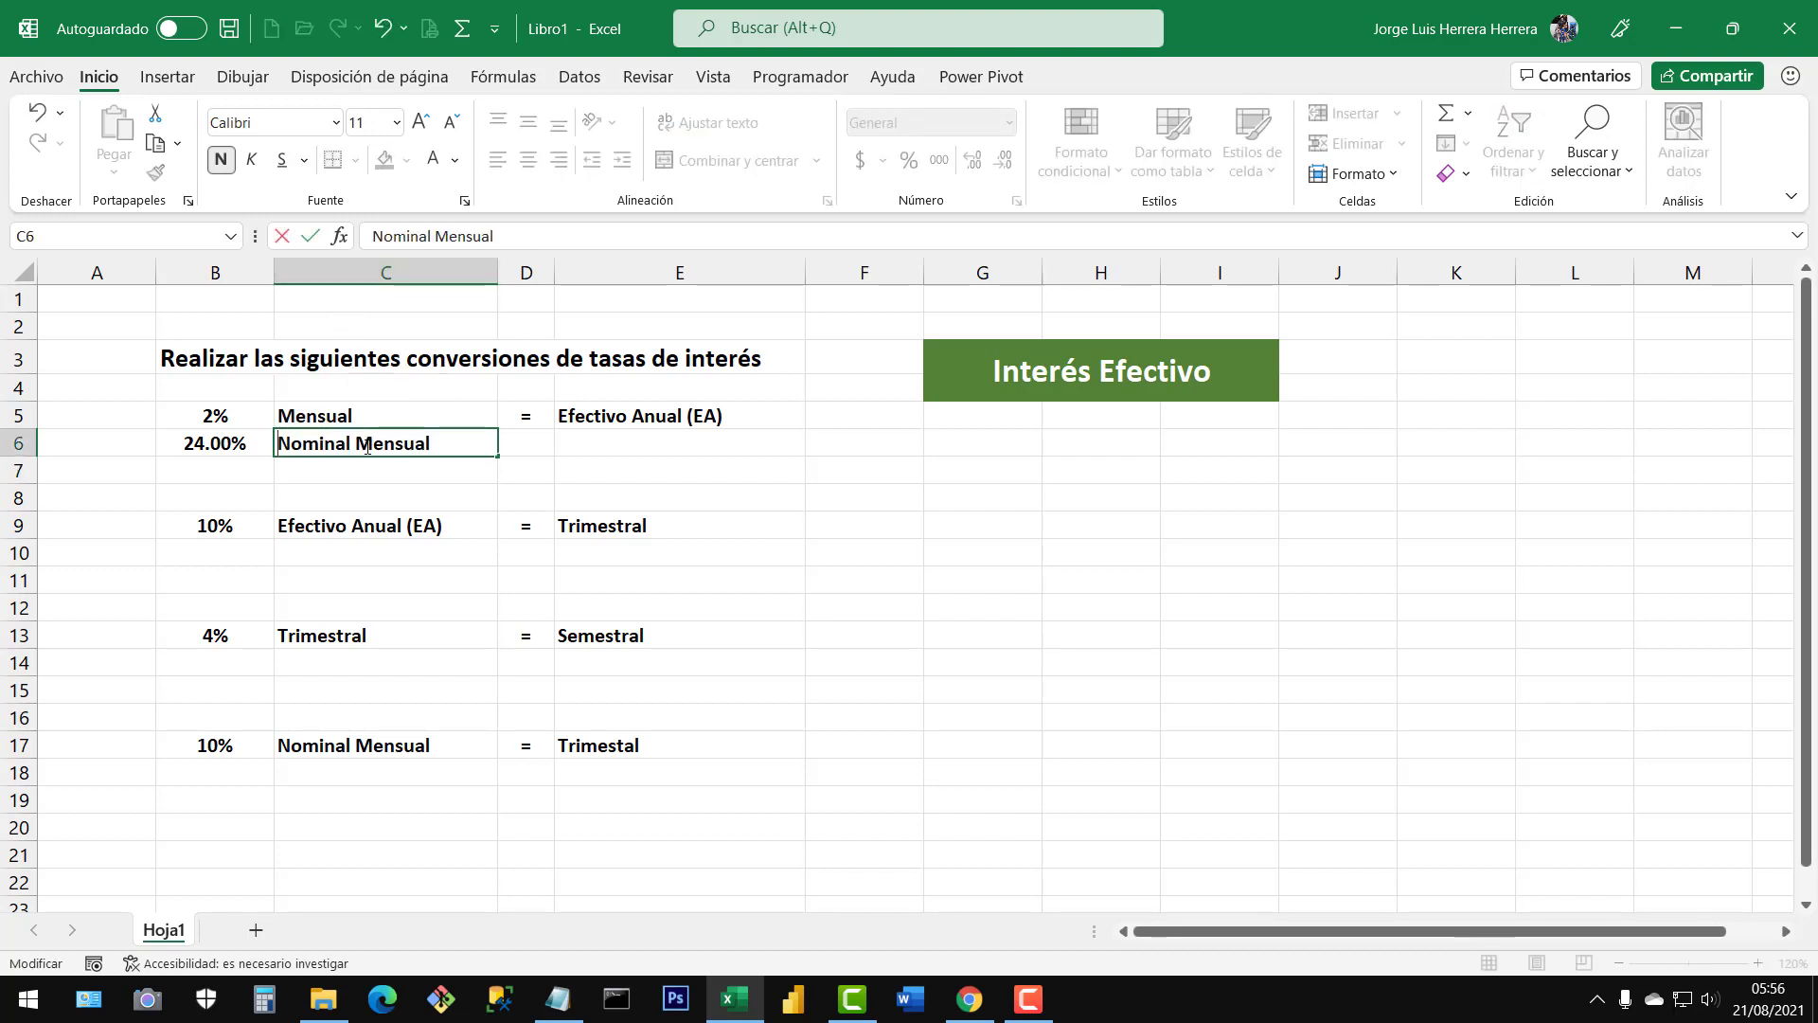
{"action": "key", "text": "Return"}
{"action": "left_click", "coordinate": [422, 449]}
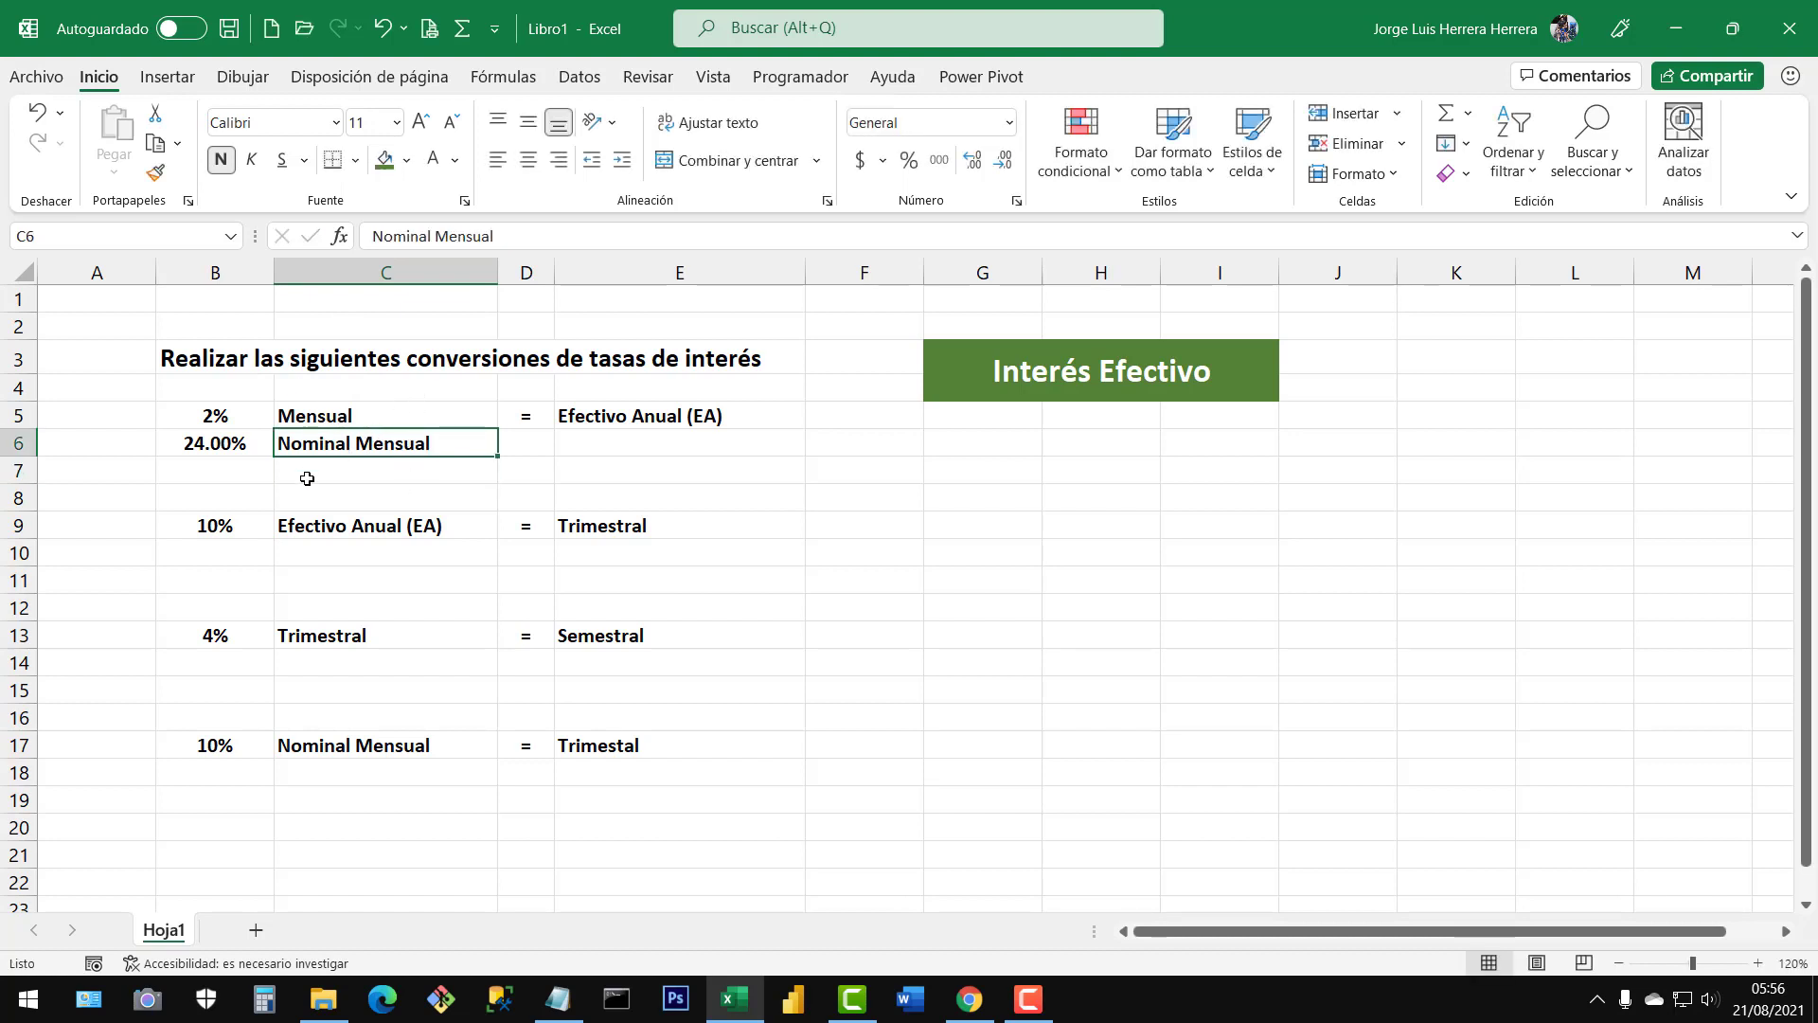
{"action": "left_click", "coordinate": [210, 450]}
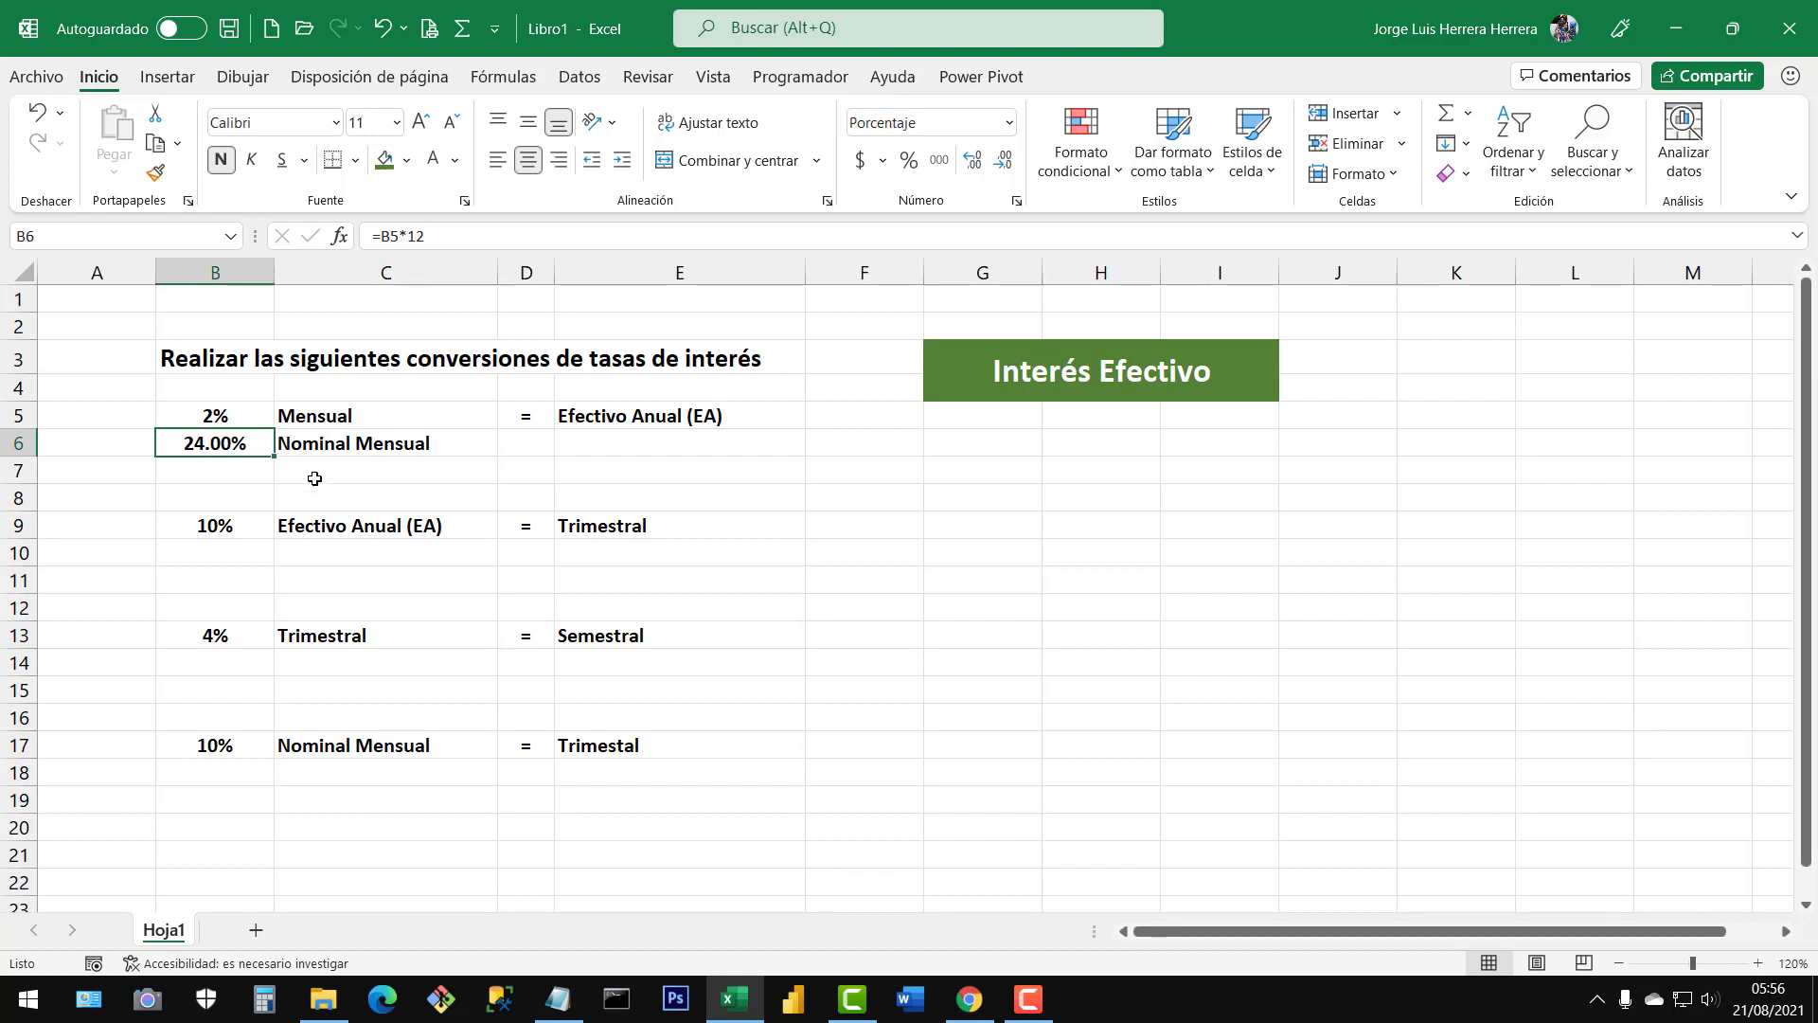
Calculate the effective annual rate in B7 with the formula =INT.EFECTIVO(B6,12)
{"action": "left_click", "coordinate": [235, 473]}
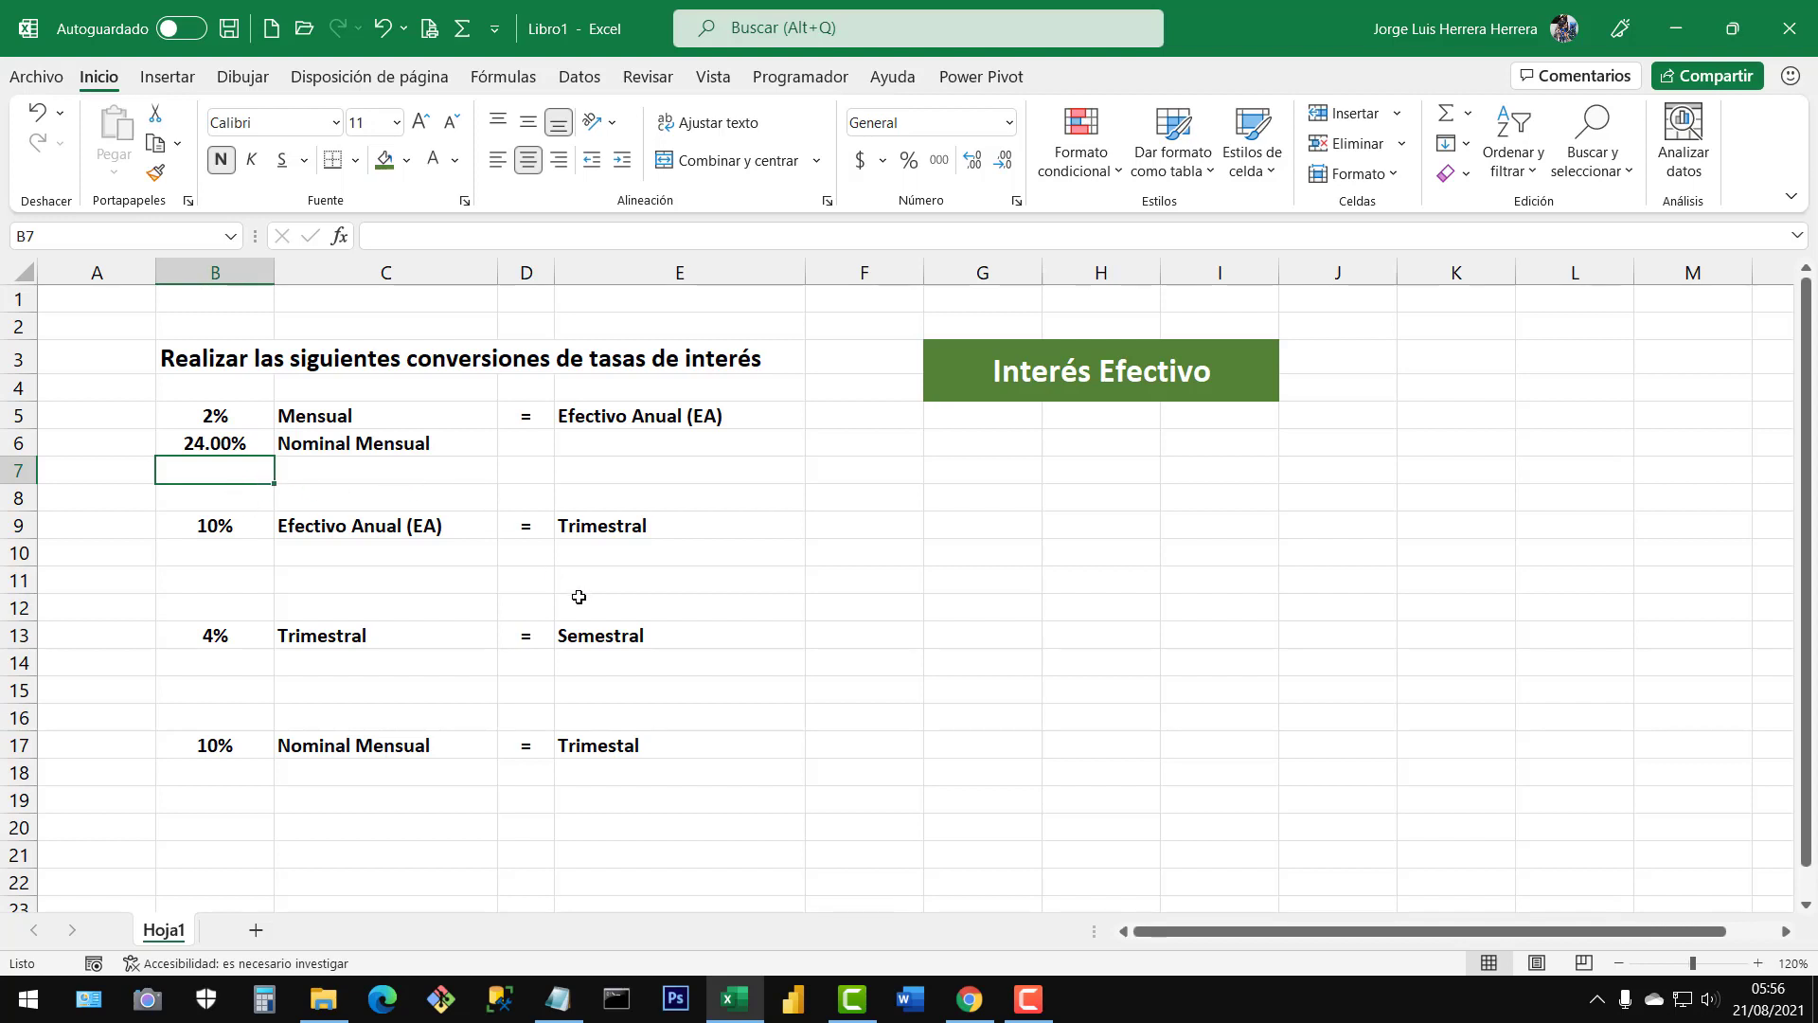
{"action": "type", "text": "=int.e"}
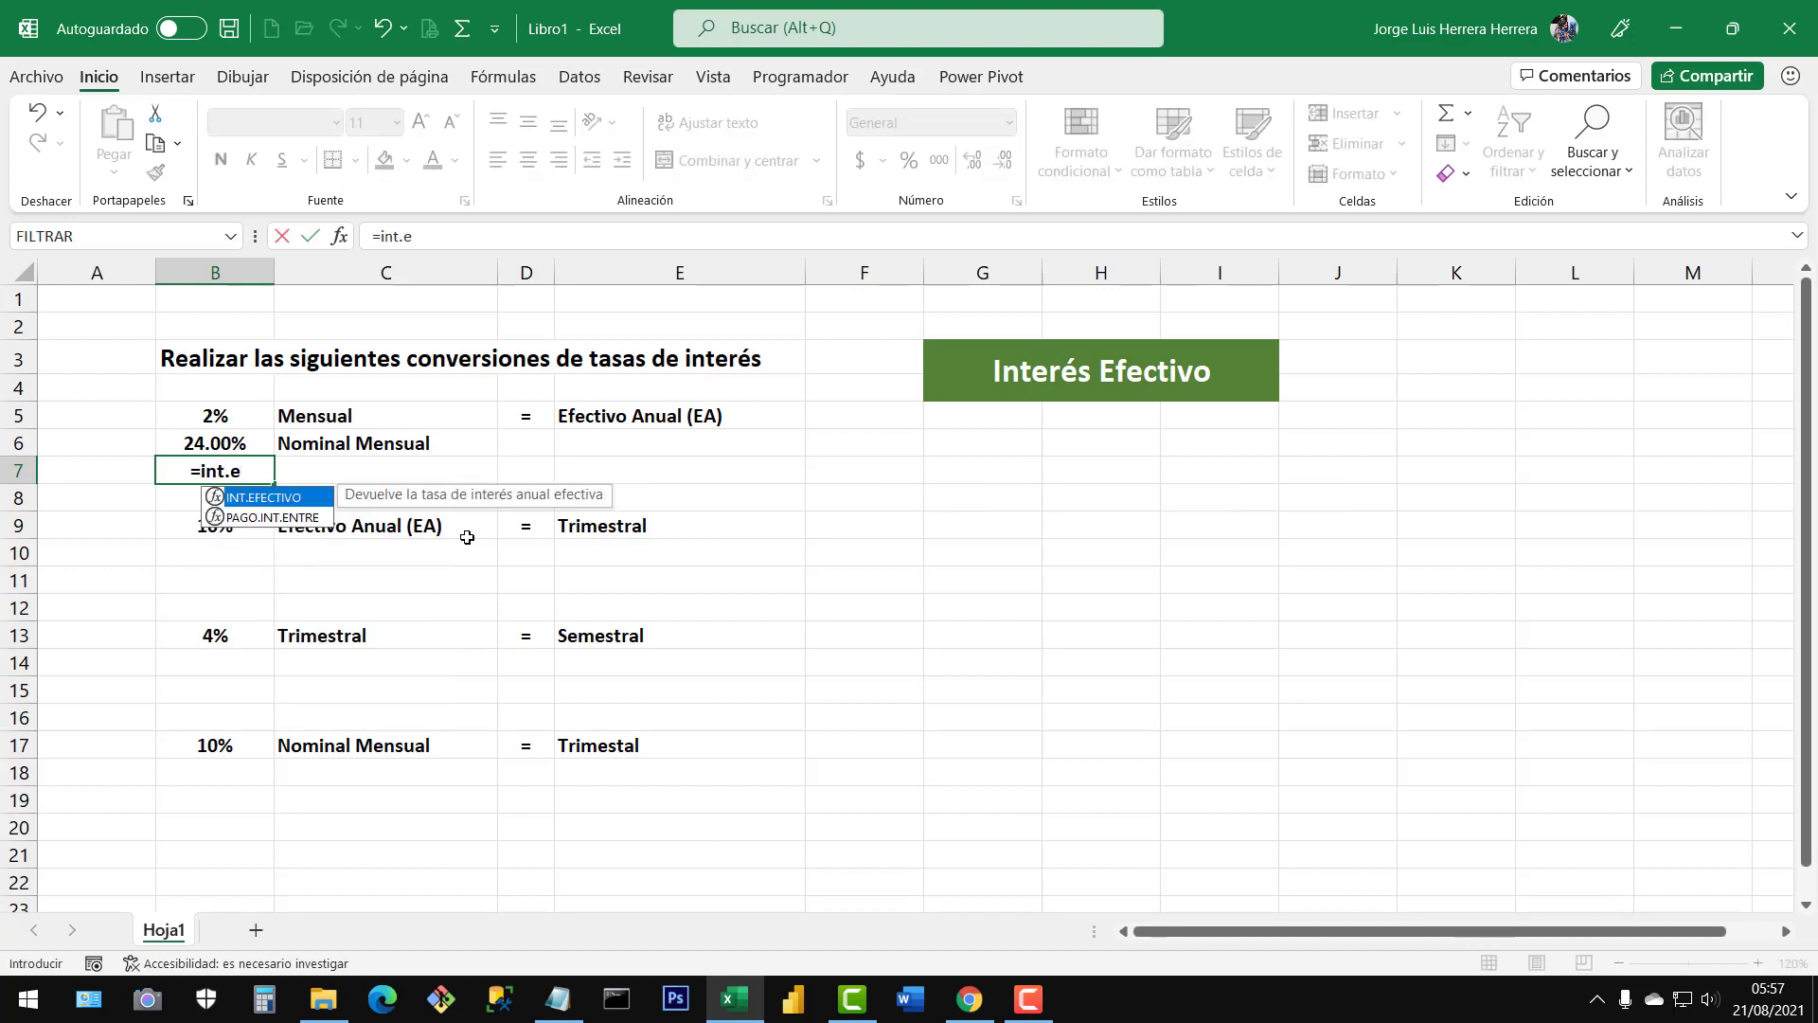
{"action": "double_click", "coordinate": [301, 499]}
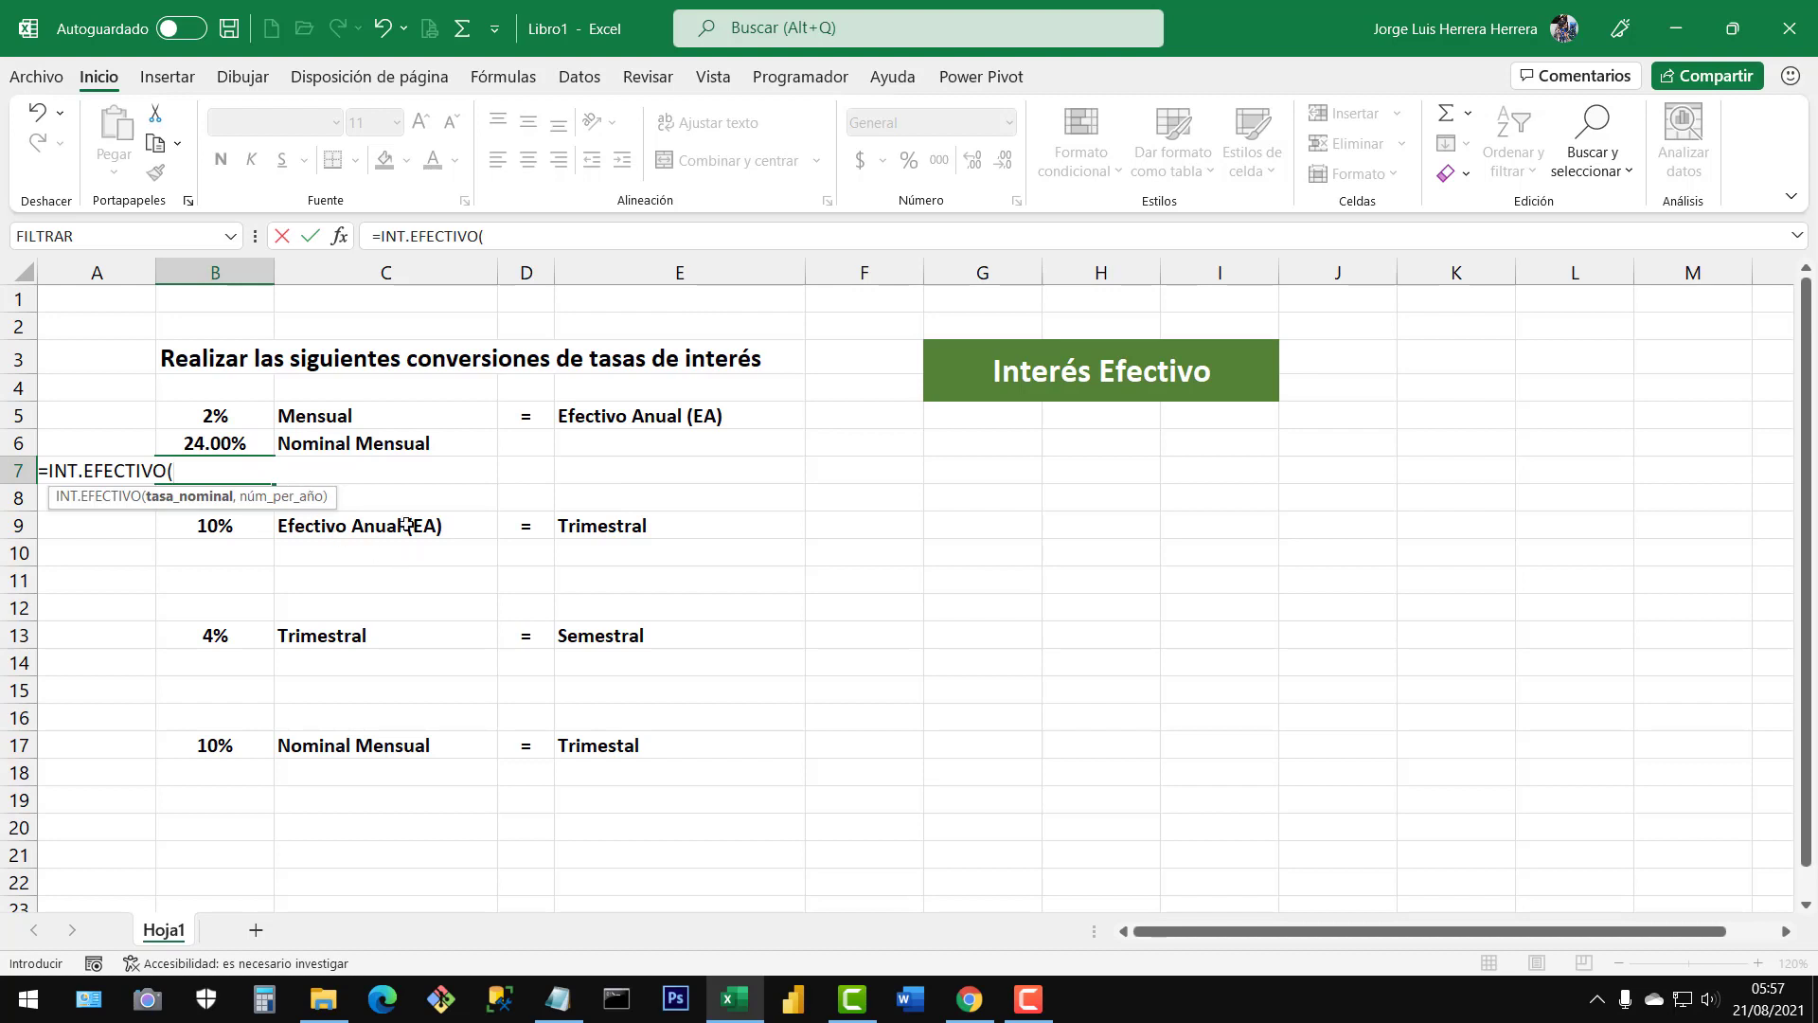
{"action": "left_click", "coordinate": [216, 444]}
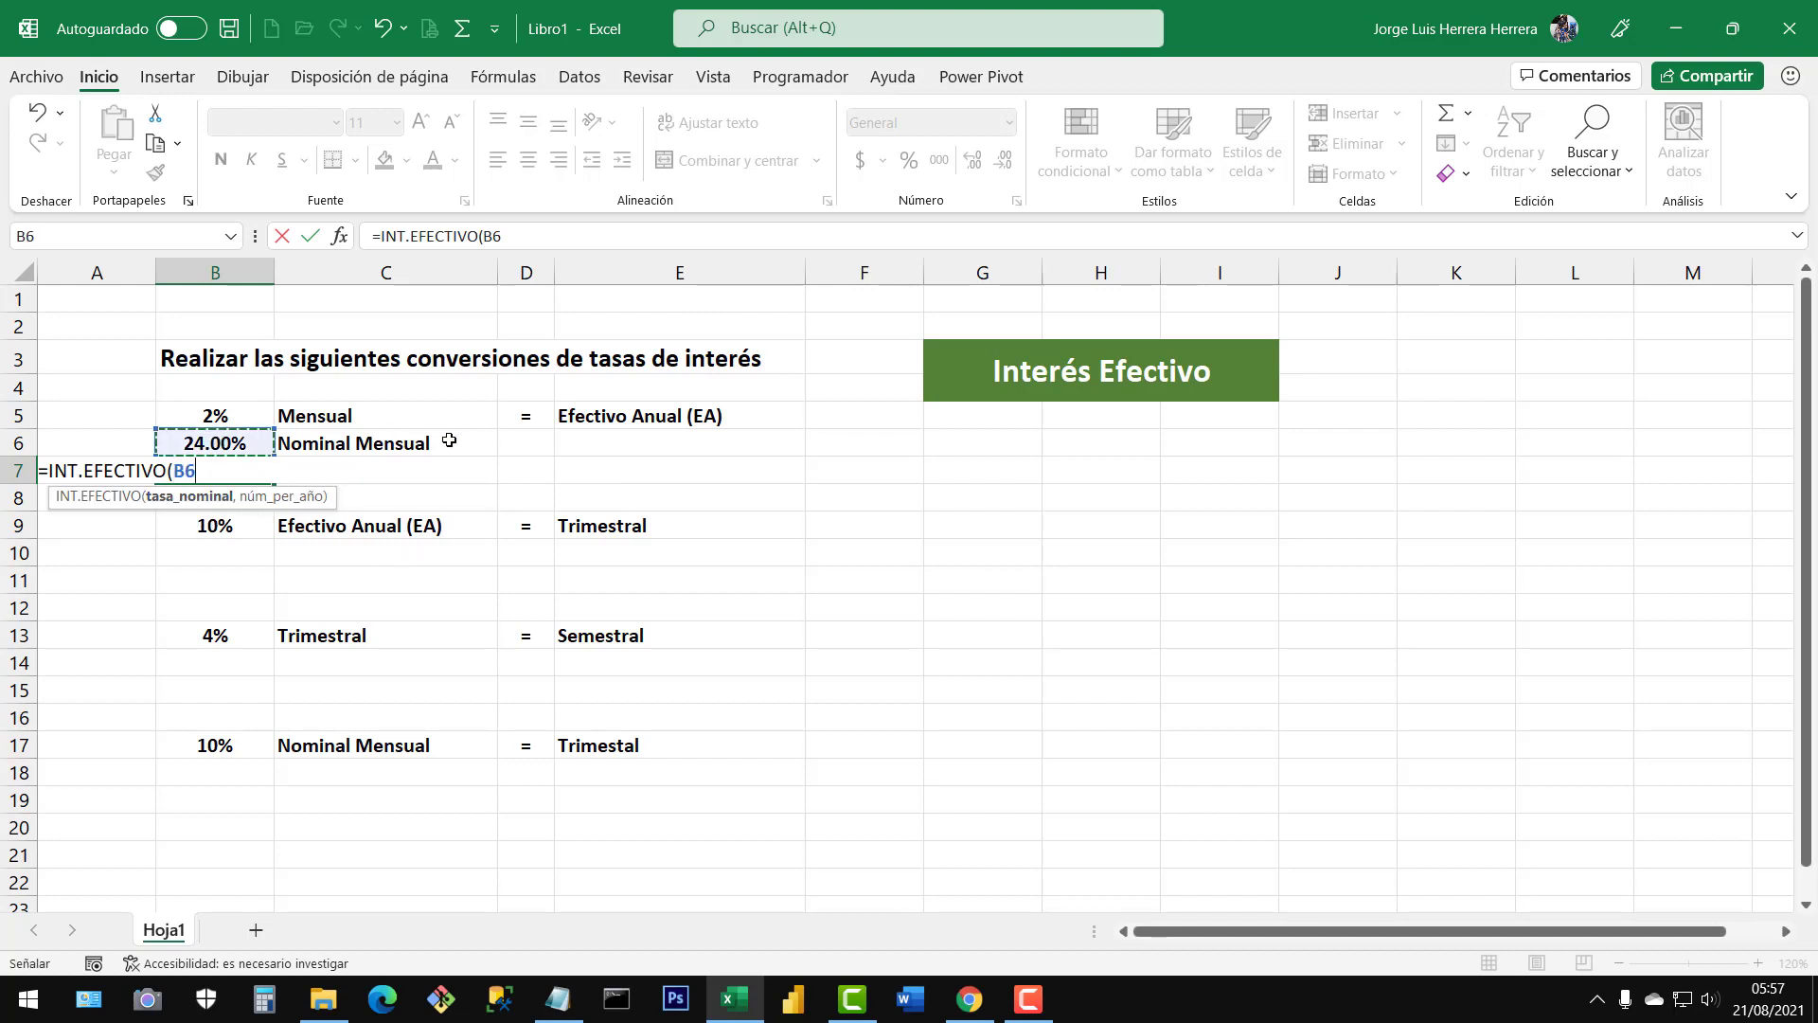
{"action": "type", "text": ","}
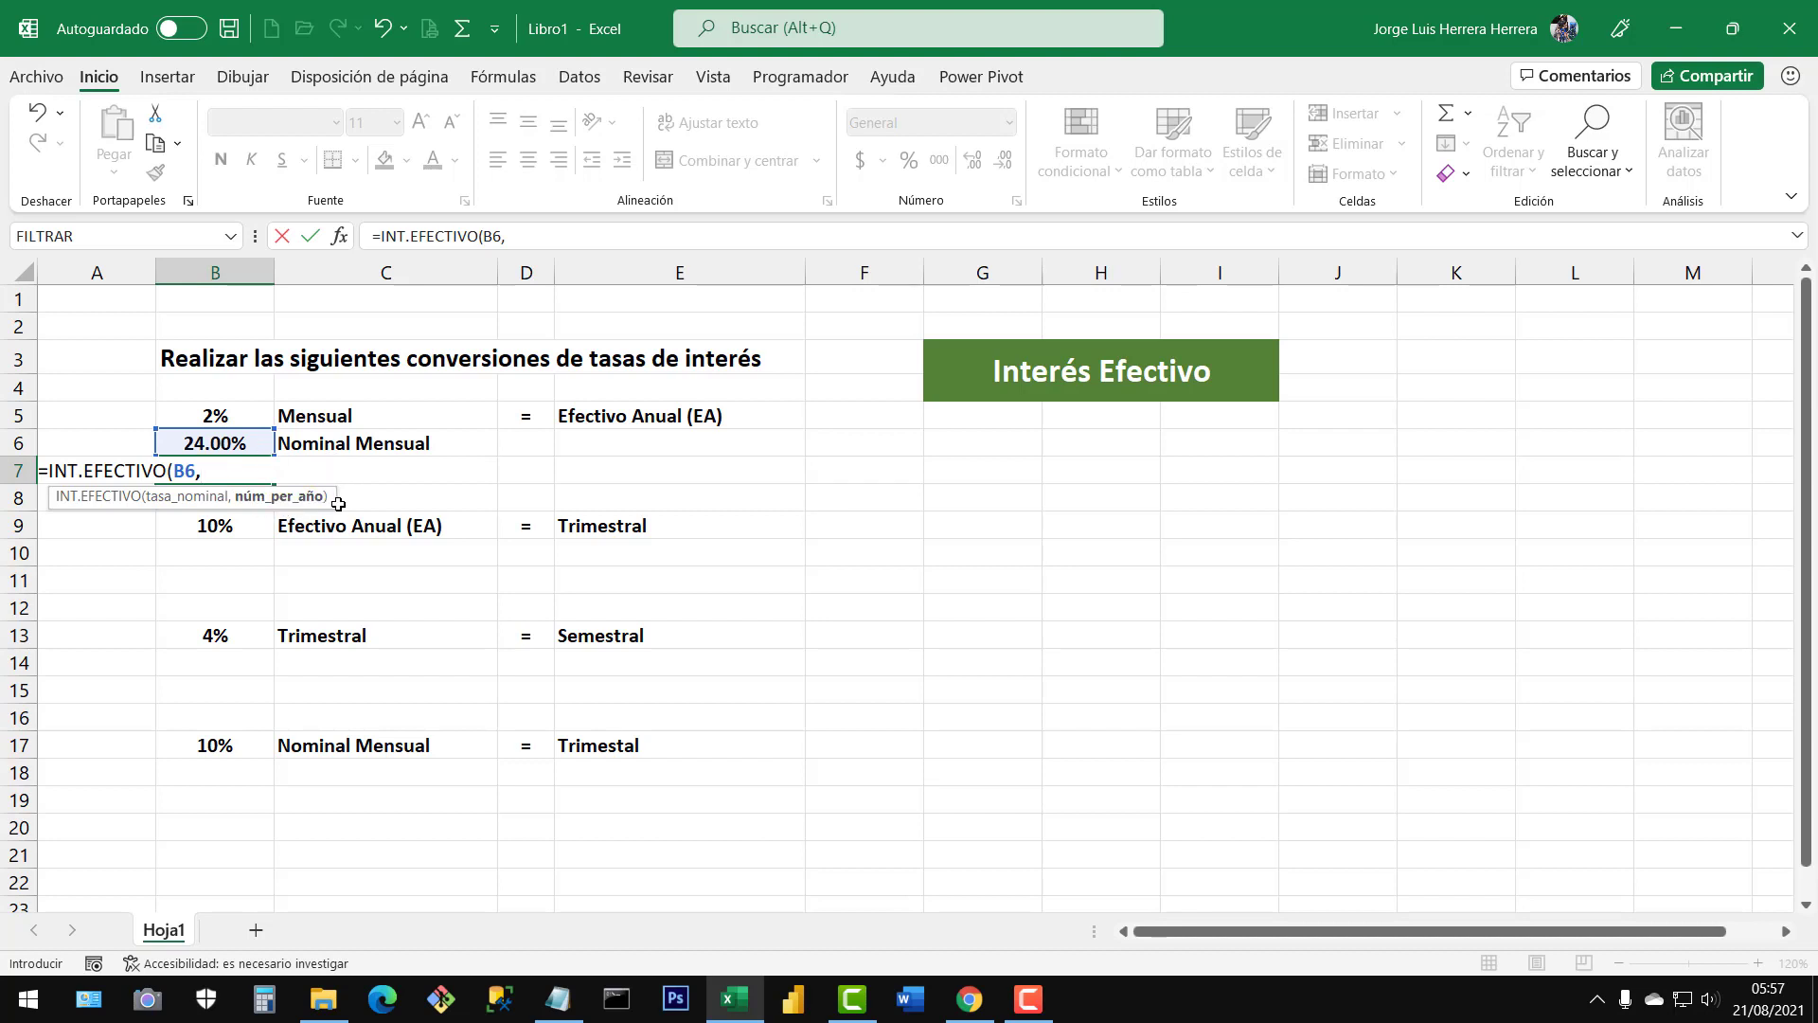
{"action": "type", "text": "2)"}
{"action": "key", "text": "Return"}
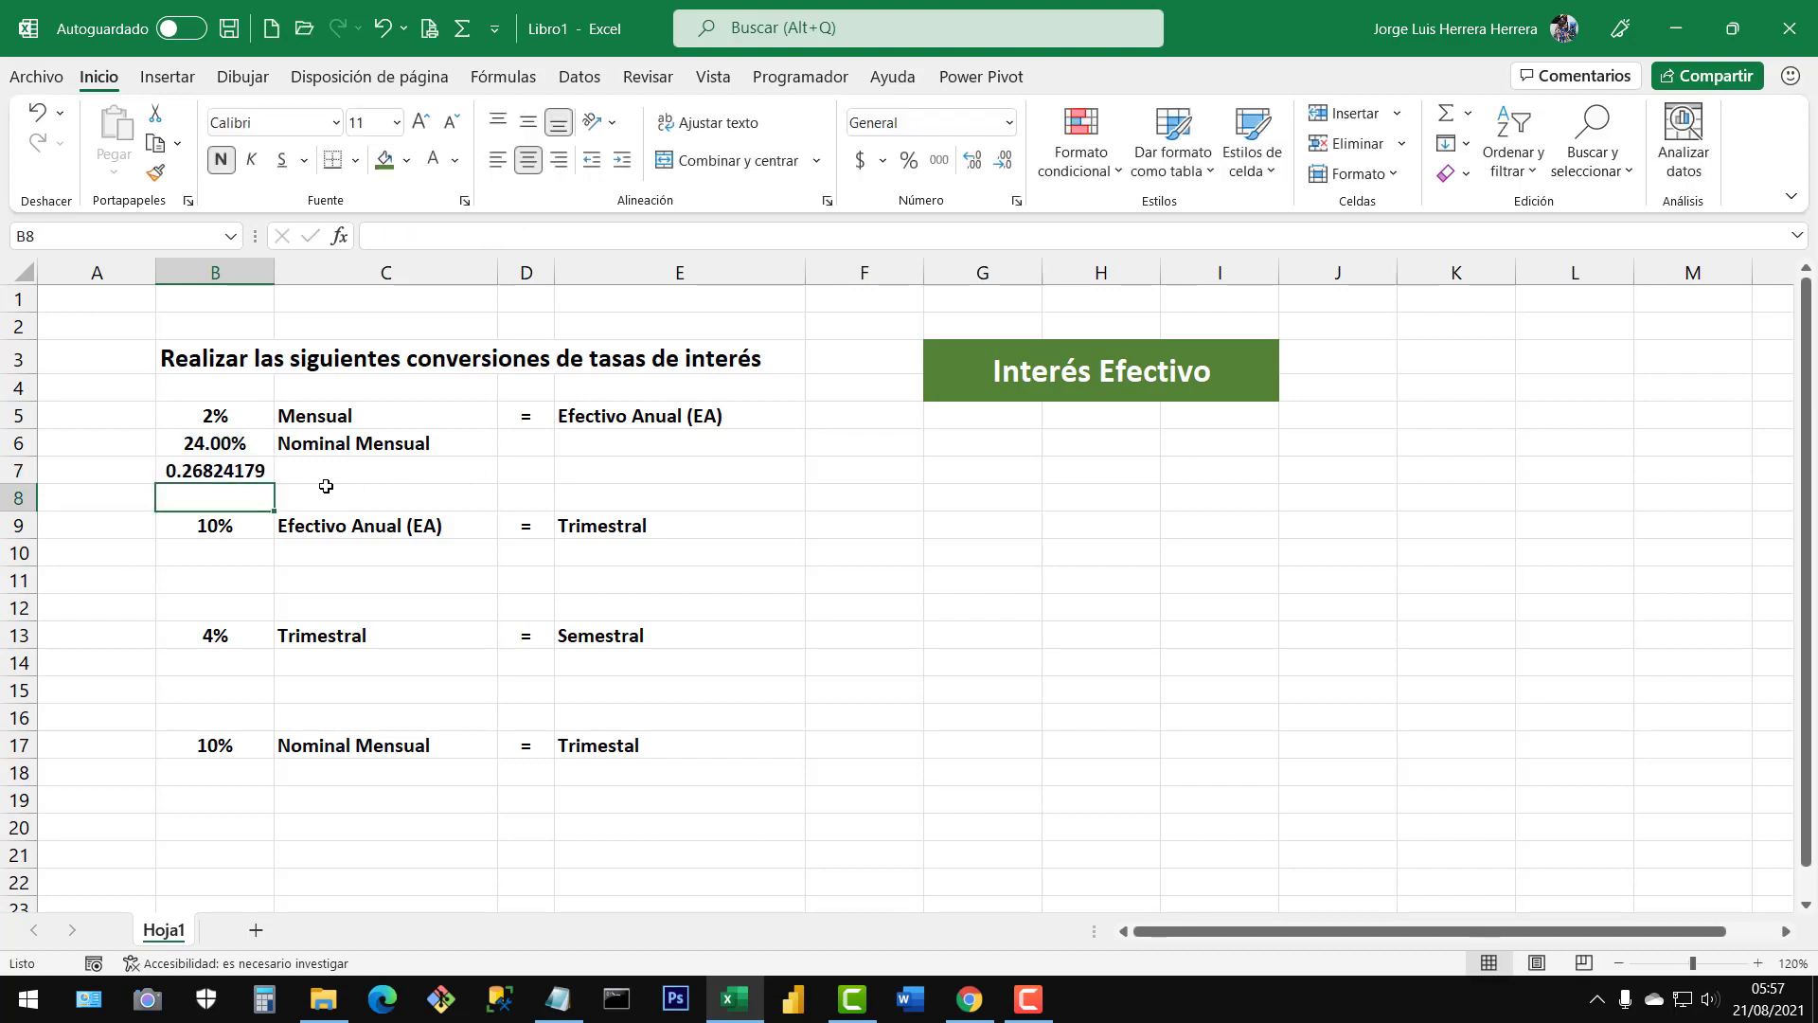
Format the effective rate in B7 as a percentage with four decimal places
{"action": "left_click", "coordinate": [271, 473]}
{"action": "left_click", "coordinate": [908, 163]}
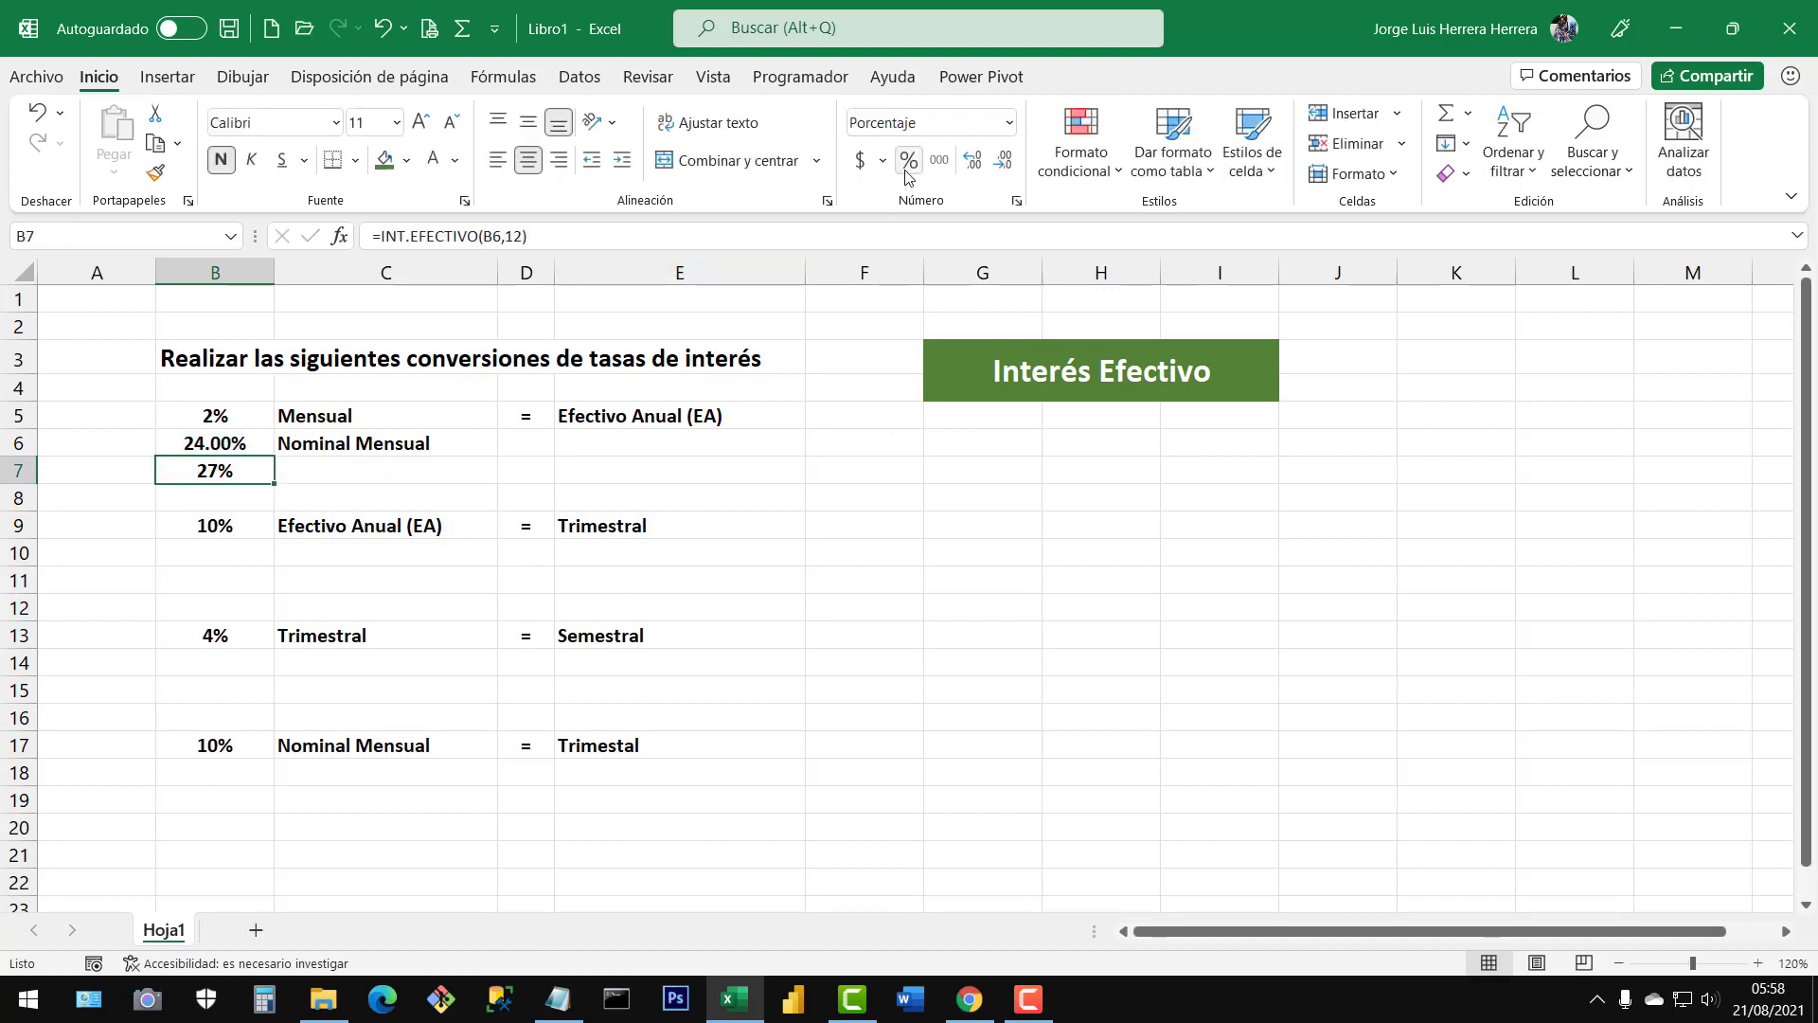
{"action": "left_click", "coordinate": [976, 169]}
{"action": "left_click", "coordinate": [977, 169]}
{"action": "left_click", "coordinate": [977, 163]}
{"action": "left_click", "coordinate": [976, 163]}
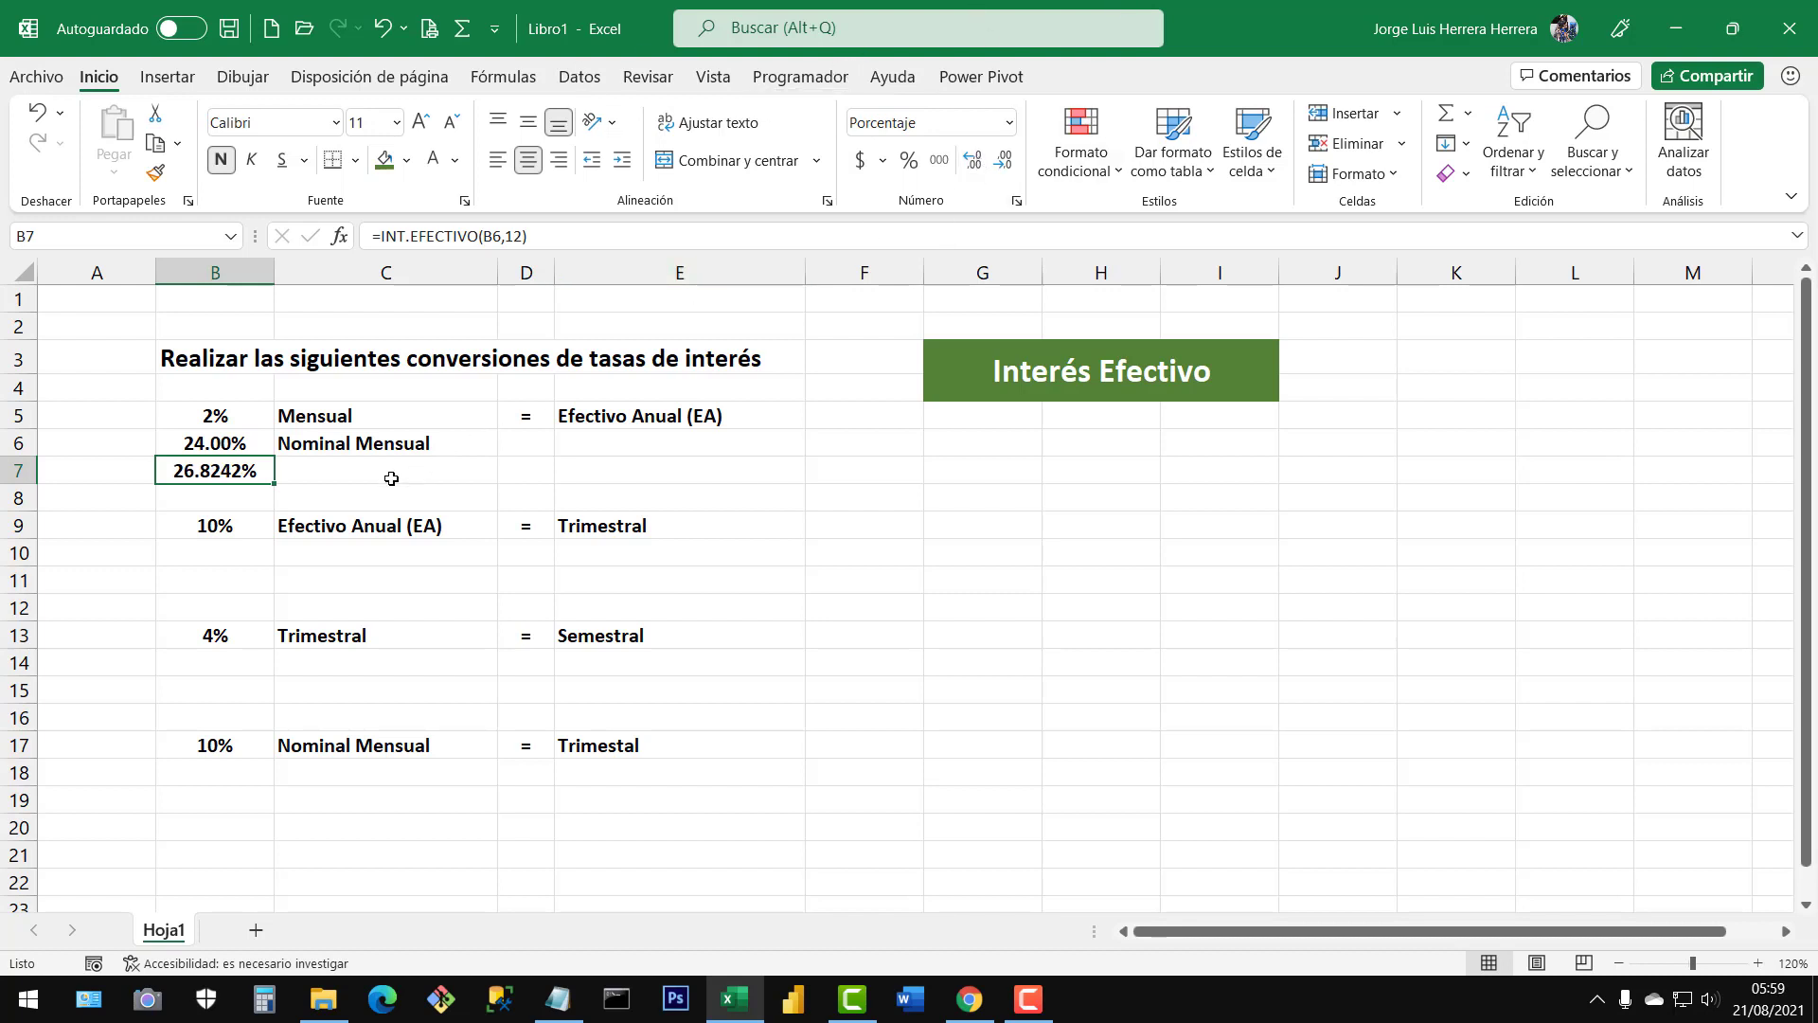
Label the effective rate by entering "Efectiva Anual" in C7
{"action": "left_click", "coordinate": [369, 477]}
{"action": "type", "text": "Efe"}
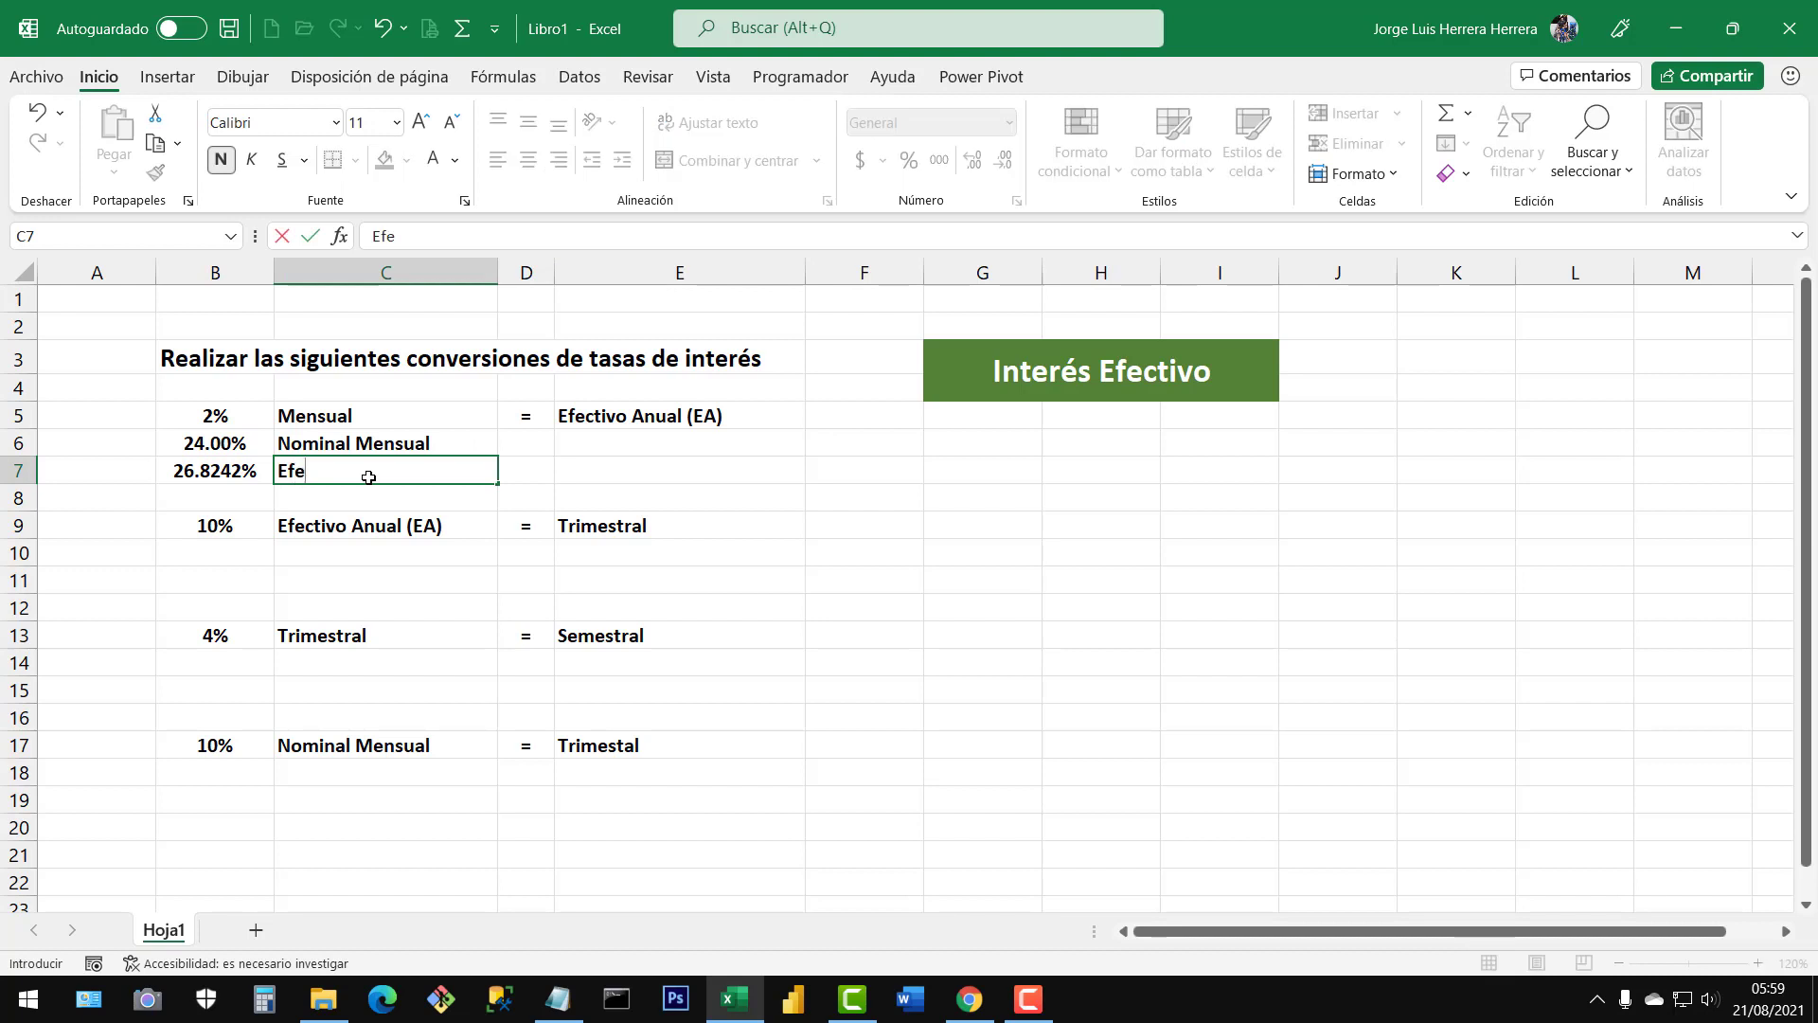
{"action": "type", "text": "ctiva Ana Anual"}
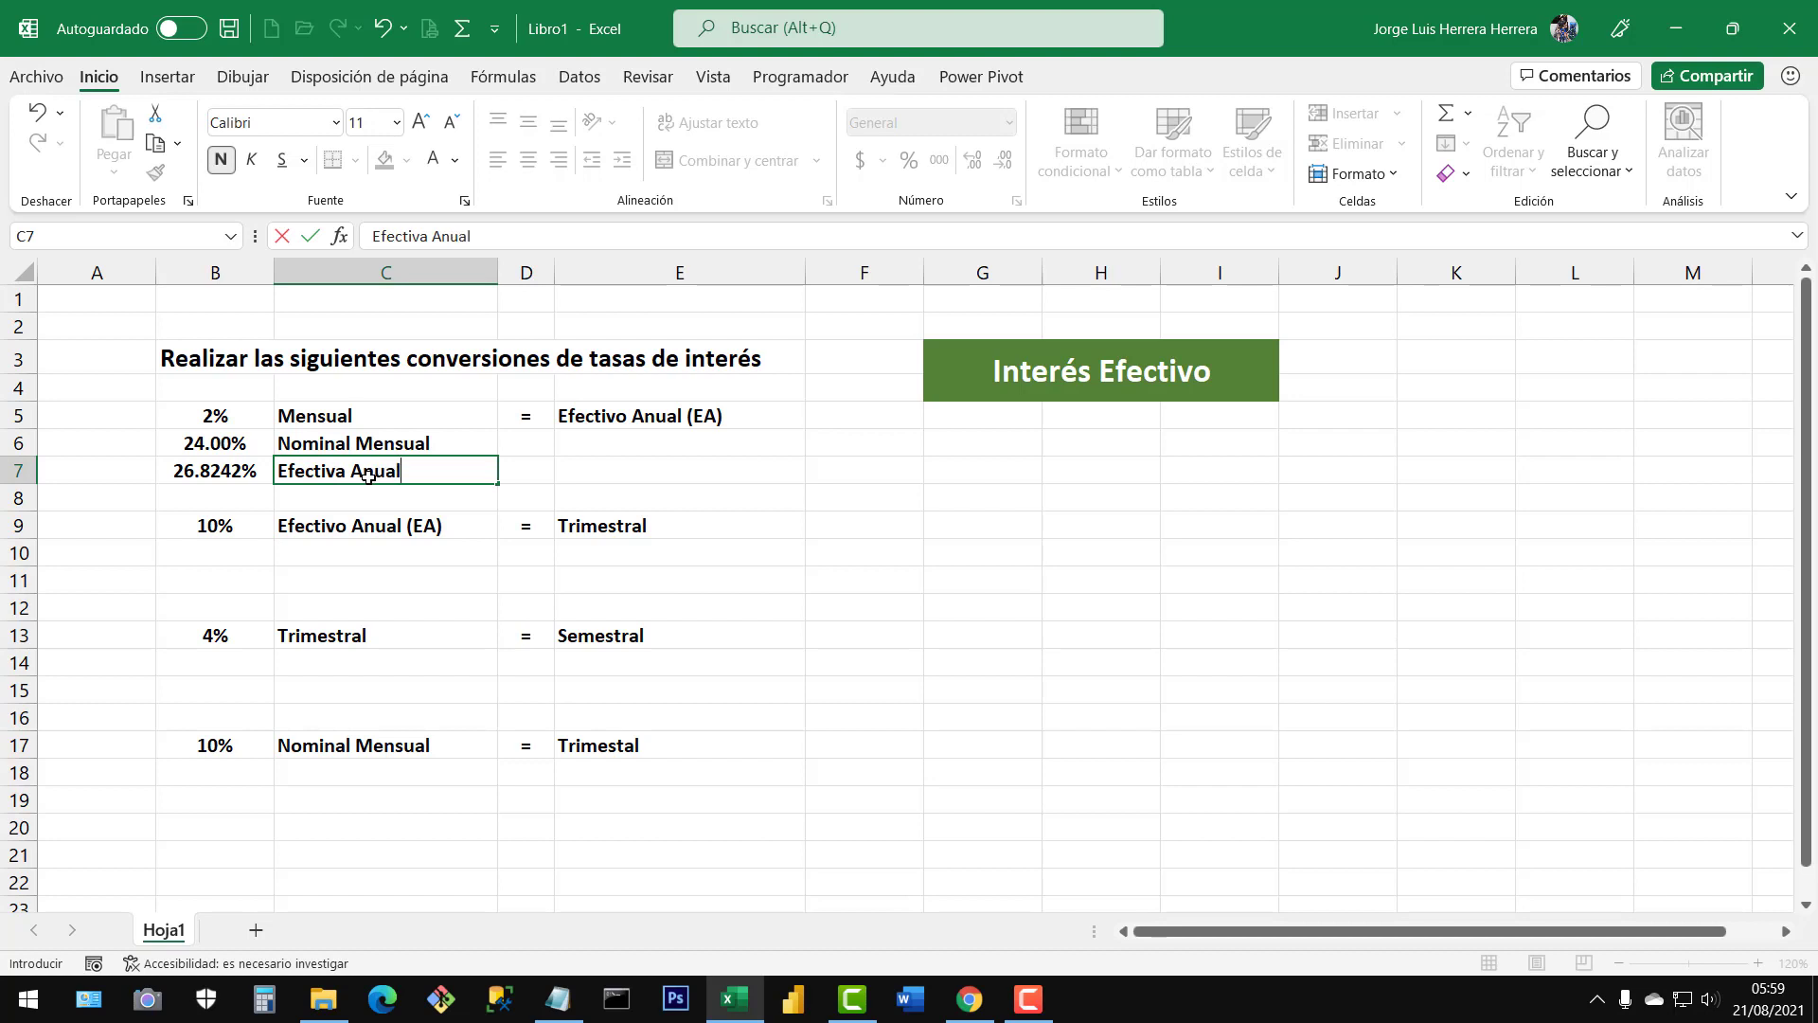
{"action": "key", "text": "Return"}
Highlight the effective annual rate and its label in B7:C7 with a light gold fill
{"action": "left_click_drag", "start_coordinate": [226, 469], "coordinate": [379, 470]}
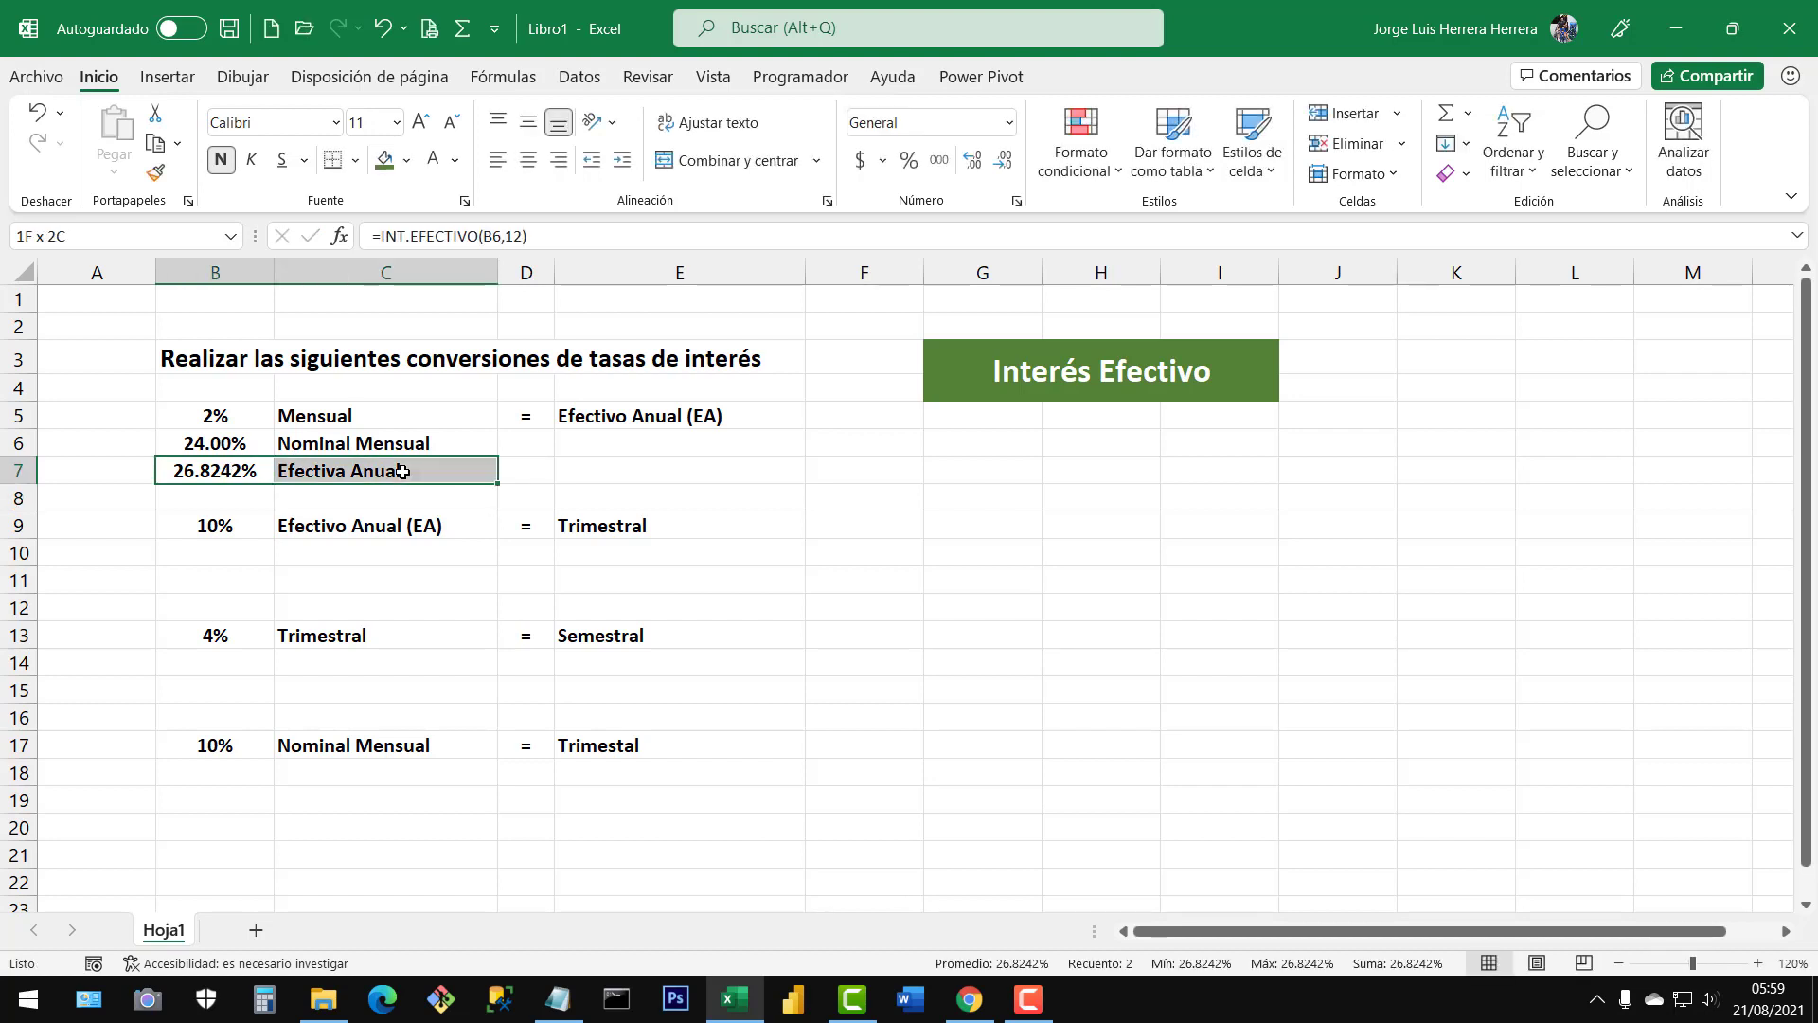
{"action": "left_click", "coordinate": [406, 160]}
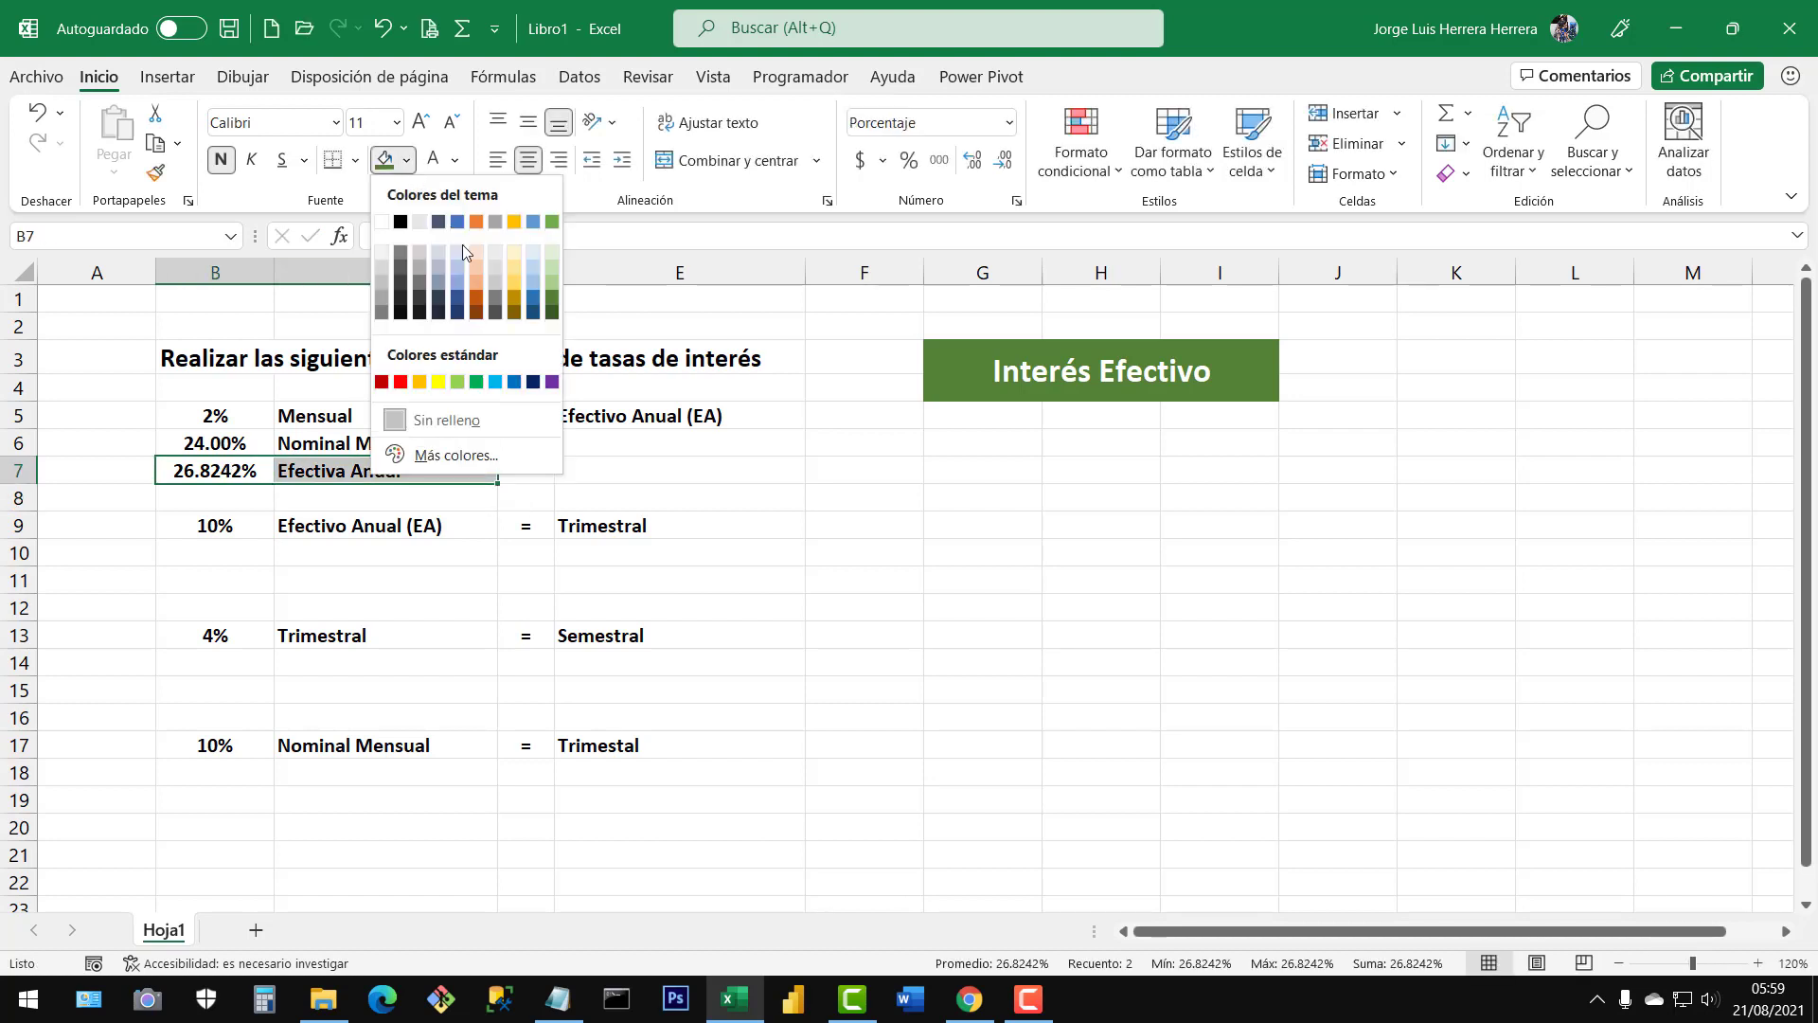
{"action": "left_click", "coordinate": [515, 267]}
{"action": "left_click", "coordinate": [226, 471]}
{"action": "left_click_drag", "start_coordinate": [229, 419], "coordinate": [783, 479]}
{"action": "left_click", "coordinate": [351, 442]}
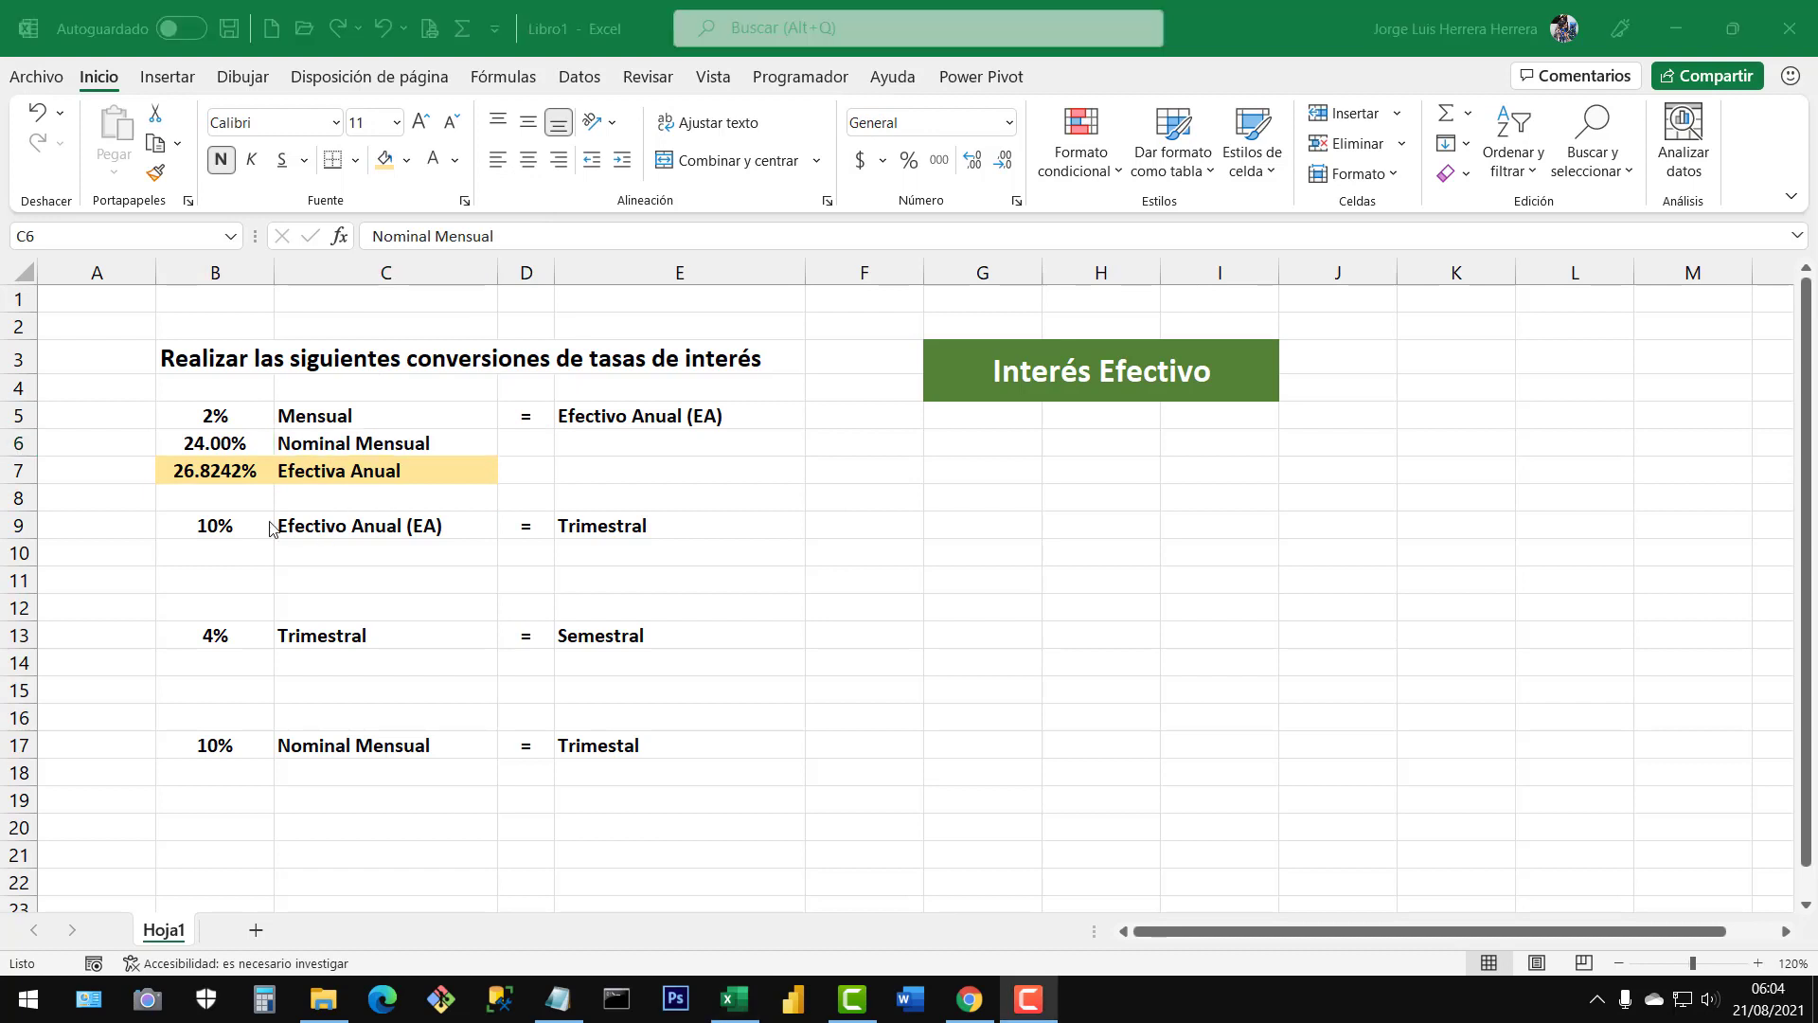
Examine the second exercise in row 9, converting 10% Efectivo Anual (EA) to Trimestral
{"action": "left_click_drag", "start_coordinate": [211, 535], "coordinate": [383, 532]}
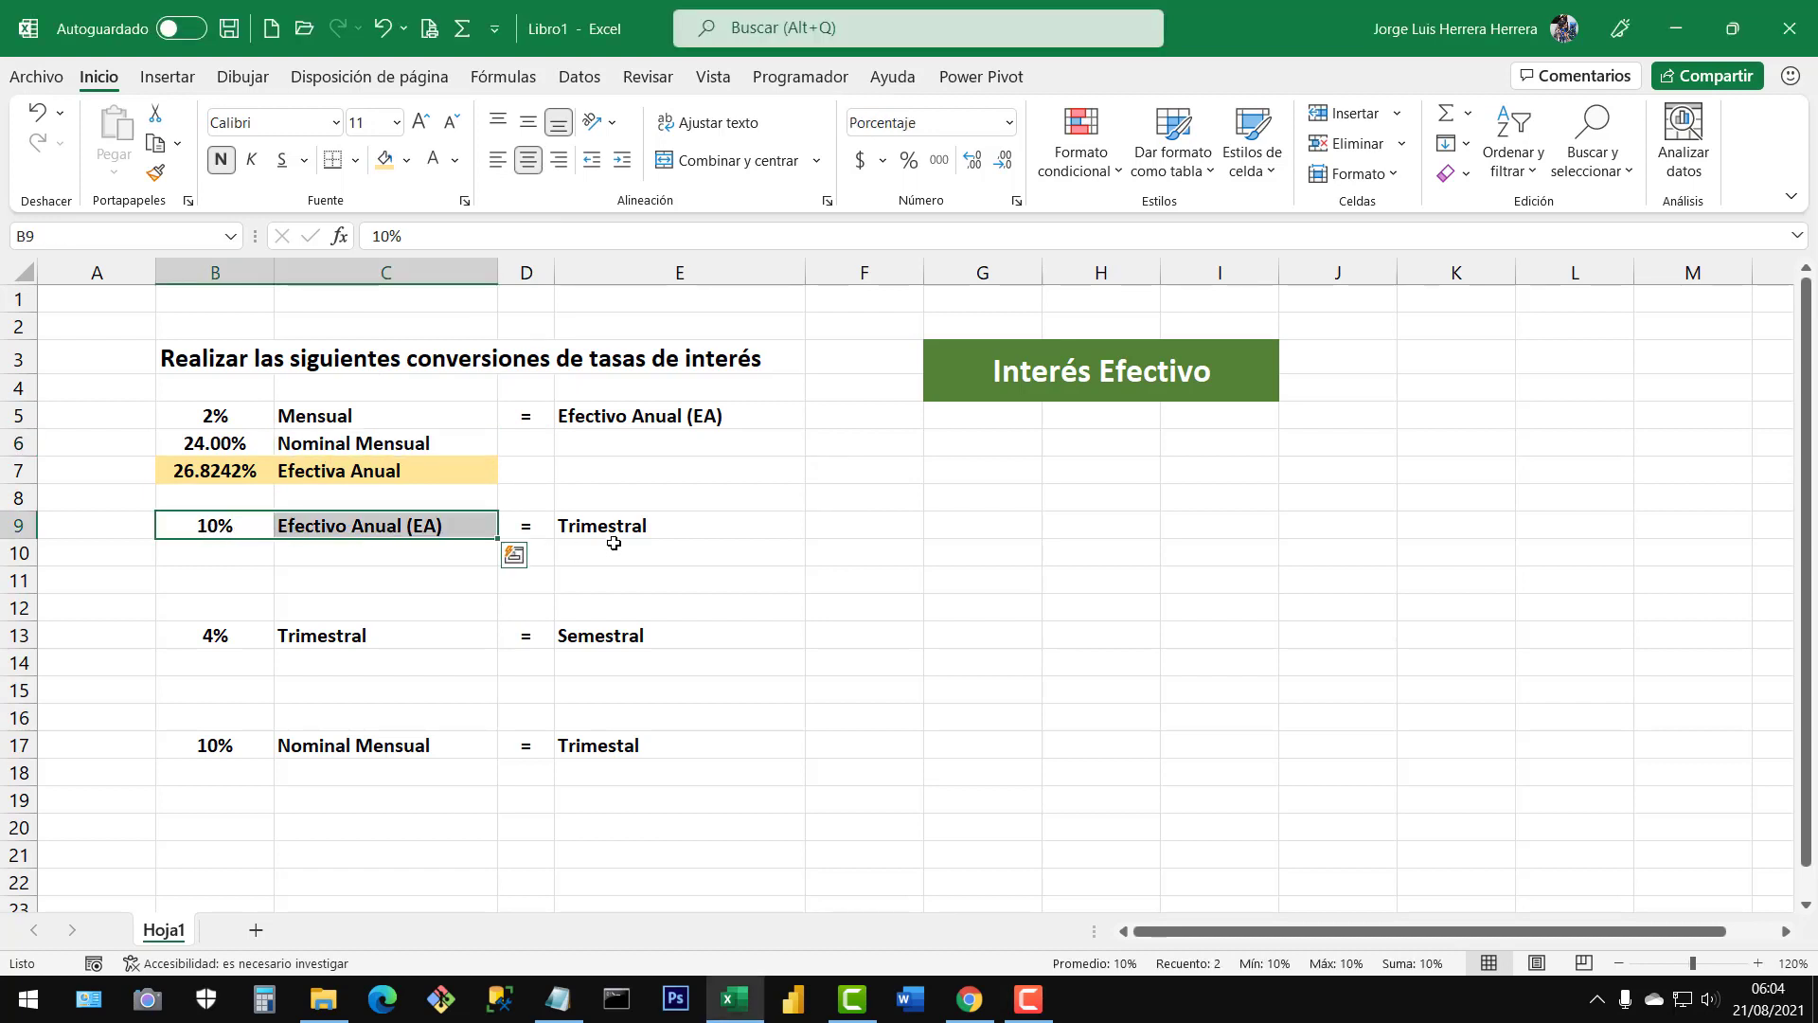
{"action": "left_click", "coordinate": [614, 542]}
{"action": "left_click", "coordinate": [377, 520]}
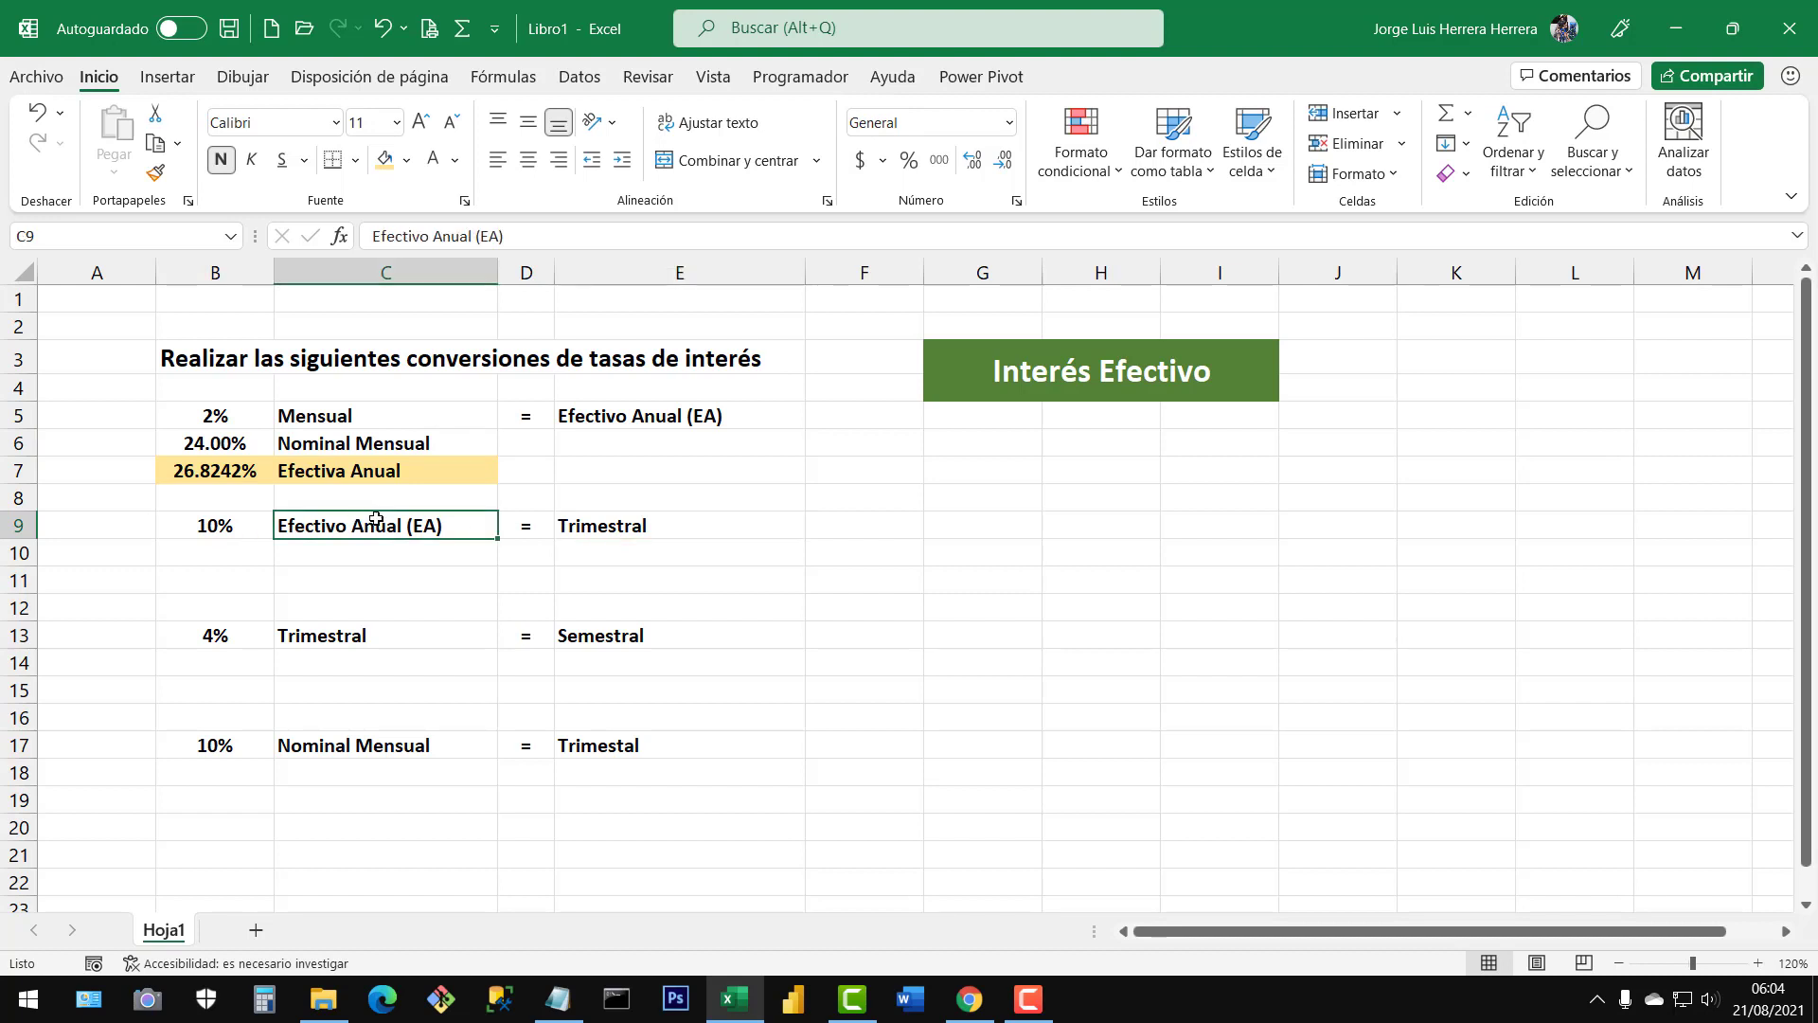
{"action": "left_click", "coordinate": [616, 526]}
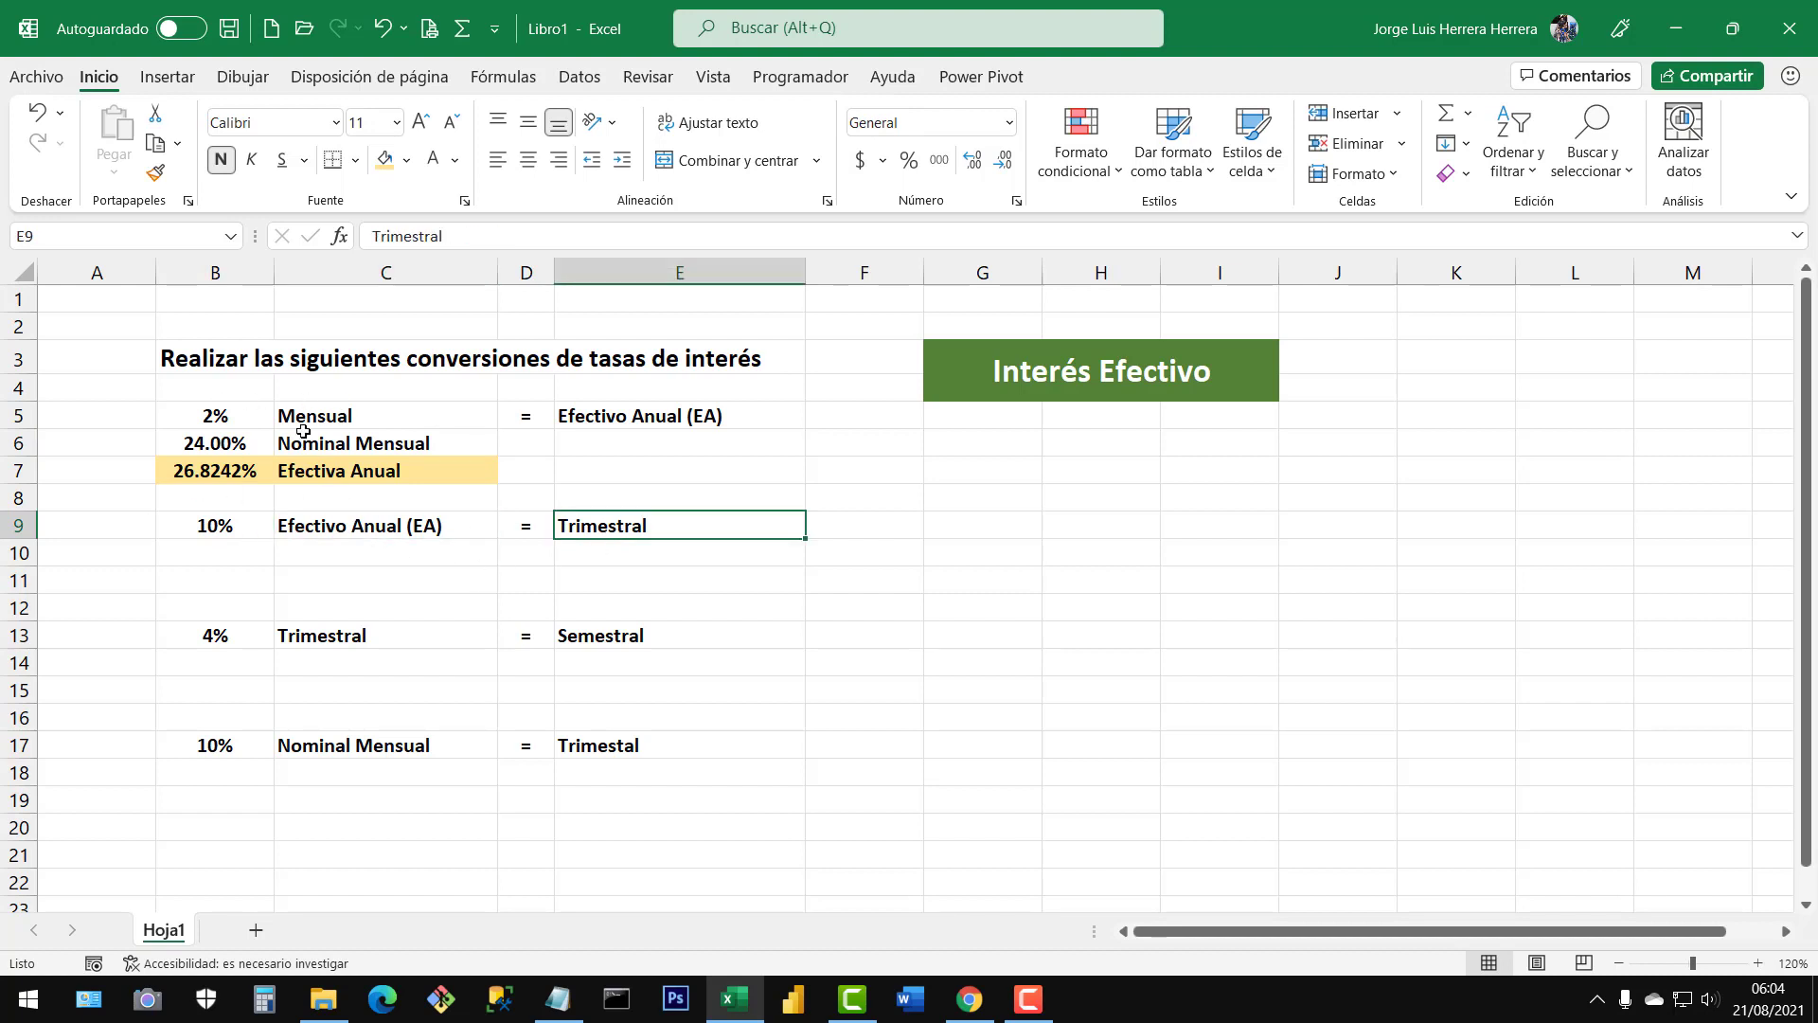
{"action": "left_click", "coordinate": [213, 559]}
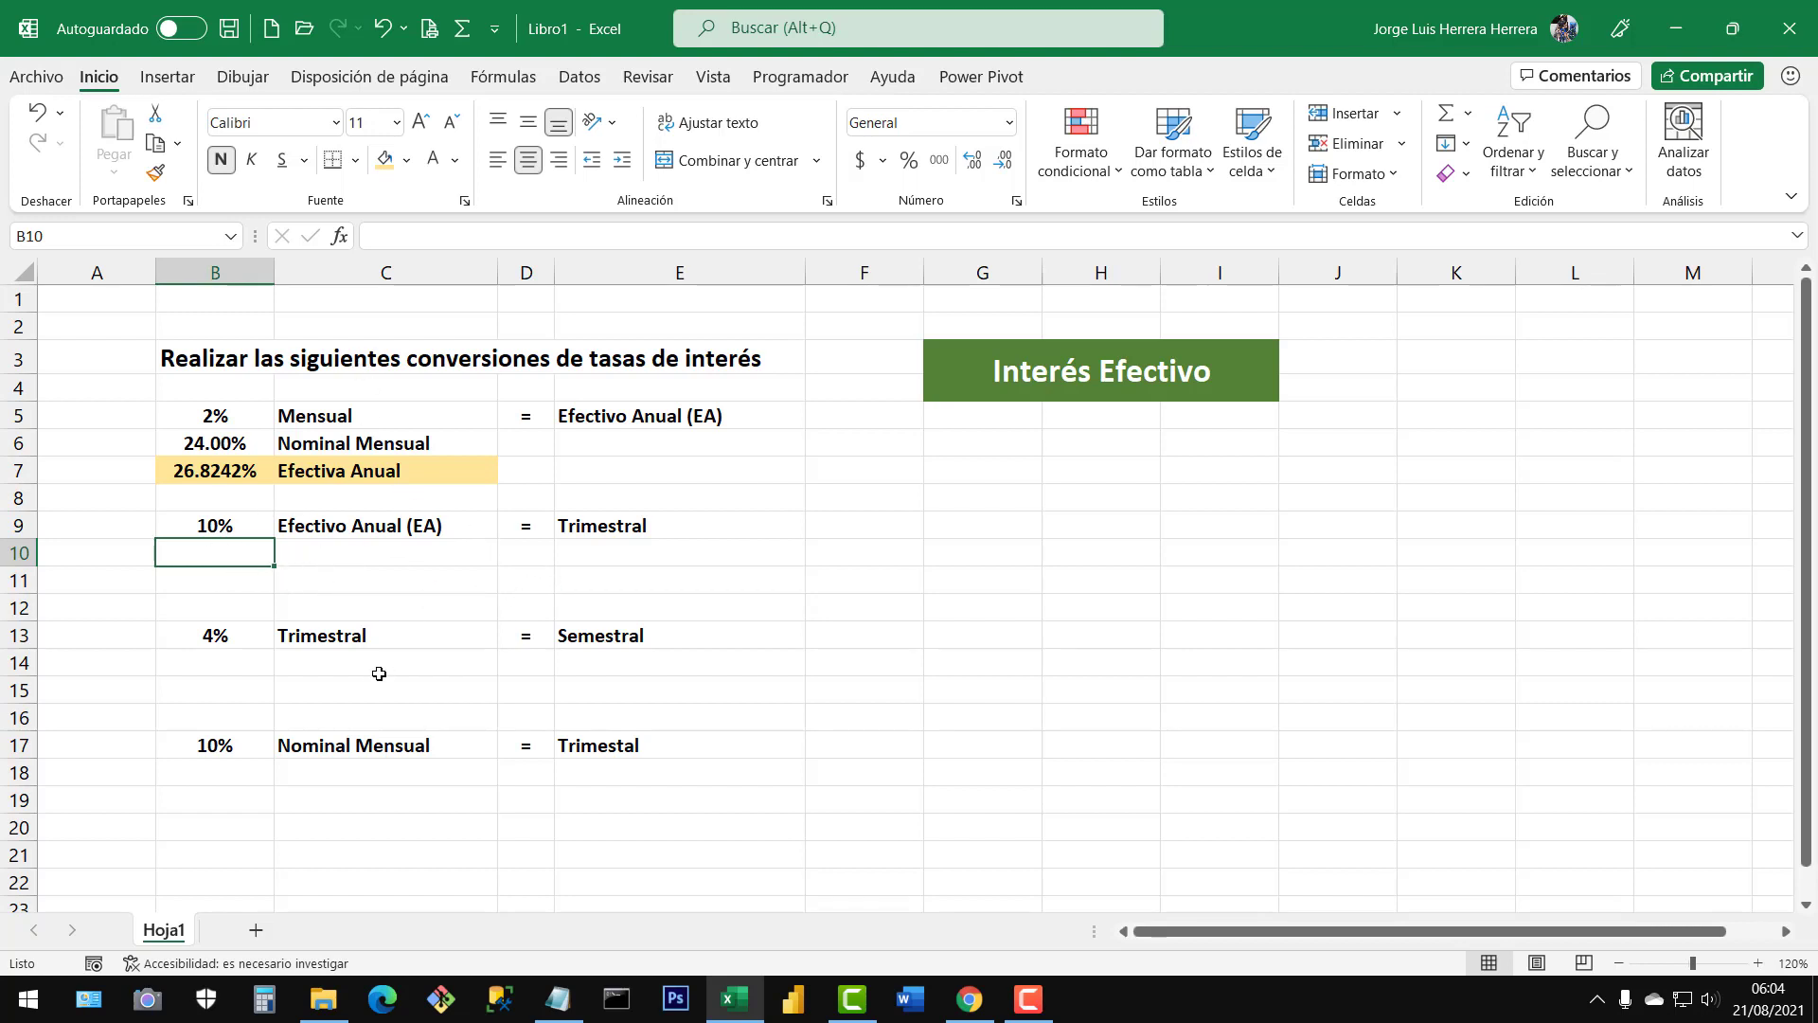
{"action": "left_click", "coordinate": [1757, 963]}
{"action": "left_click", "coordinate": [1757, 962]}
{"action": "scroll", "coordinate": [834, 644], "scroll_direction": "down", "scroll_amount": 1}
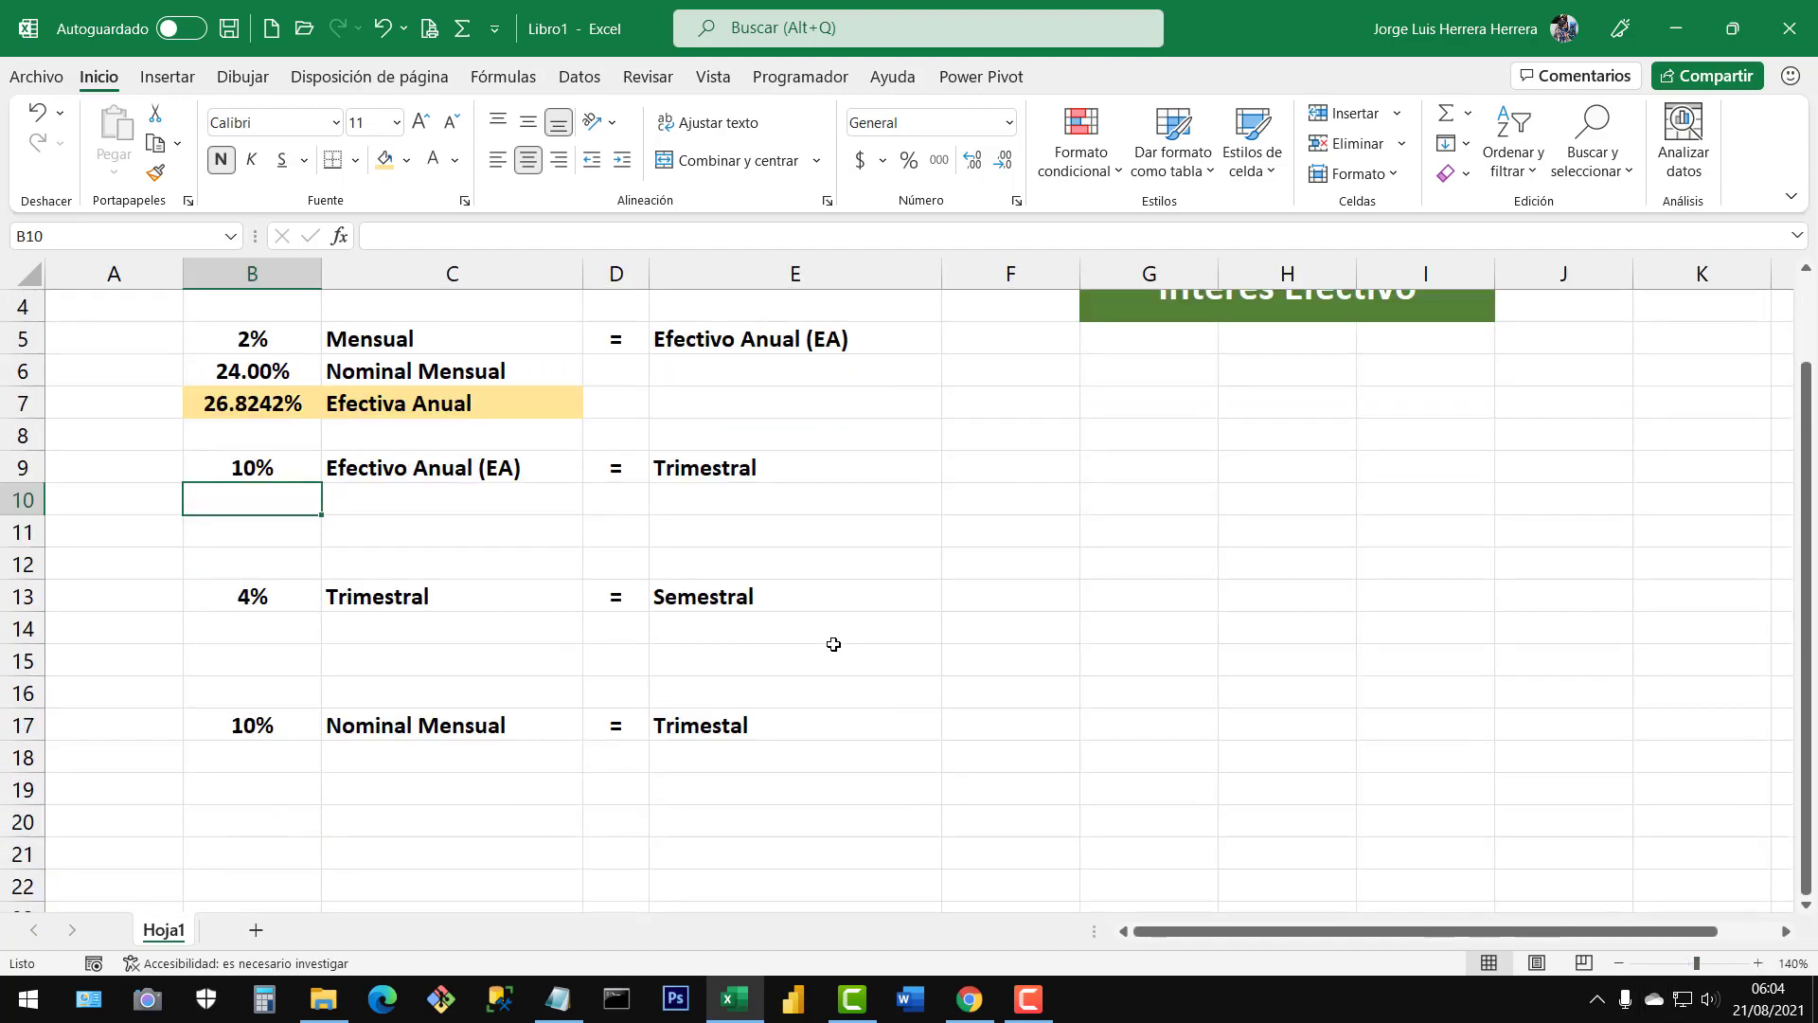
Calculate the nominal quarterly rate in B14 with the formula =B13*4
{"action": "scroll", "coordinate": [834, 644], "scroll_direction": "up", "scroll_amount": 1}
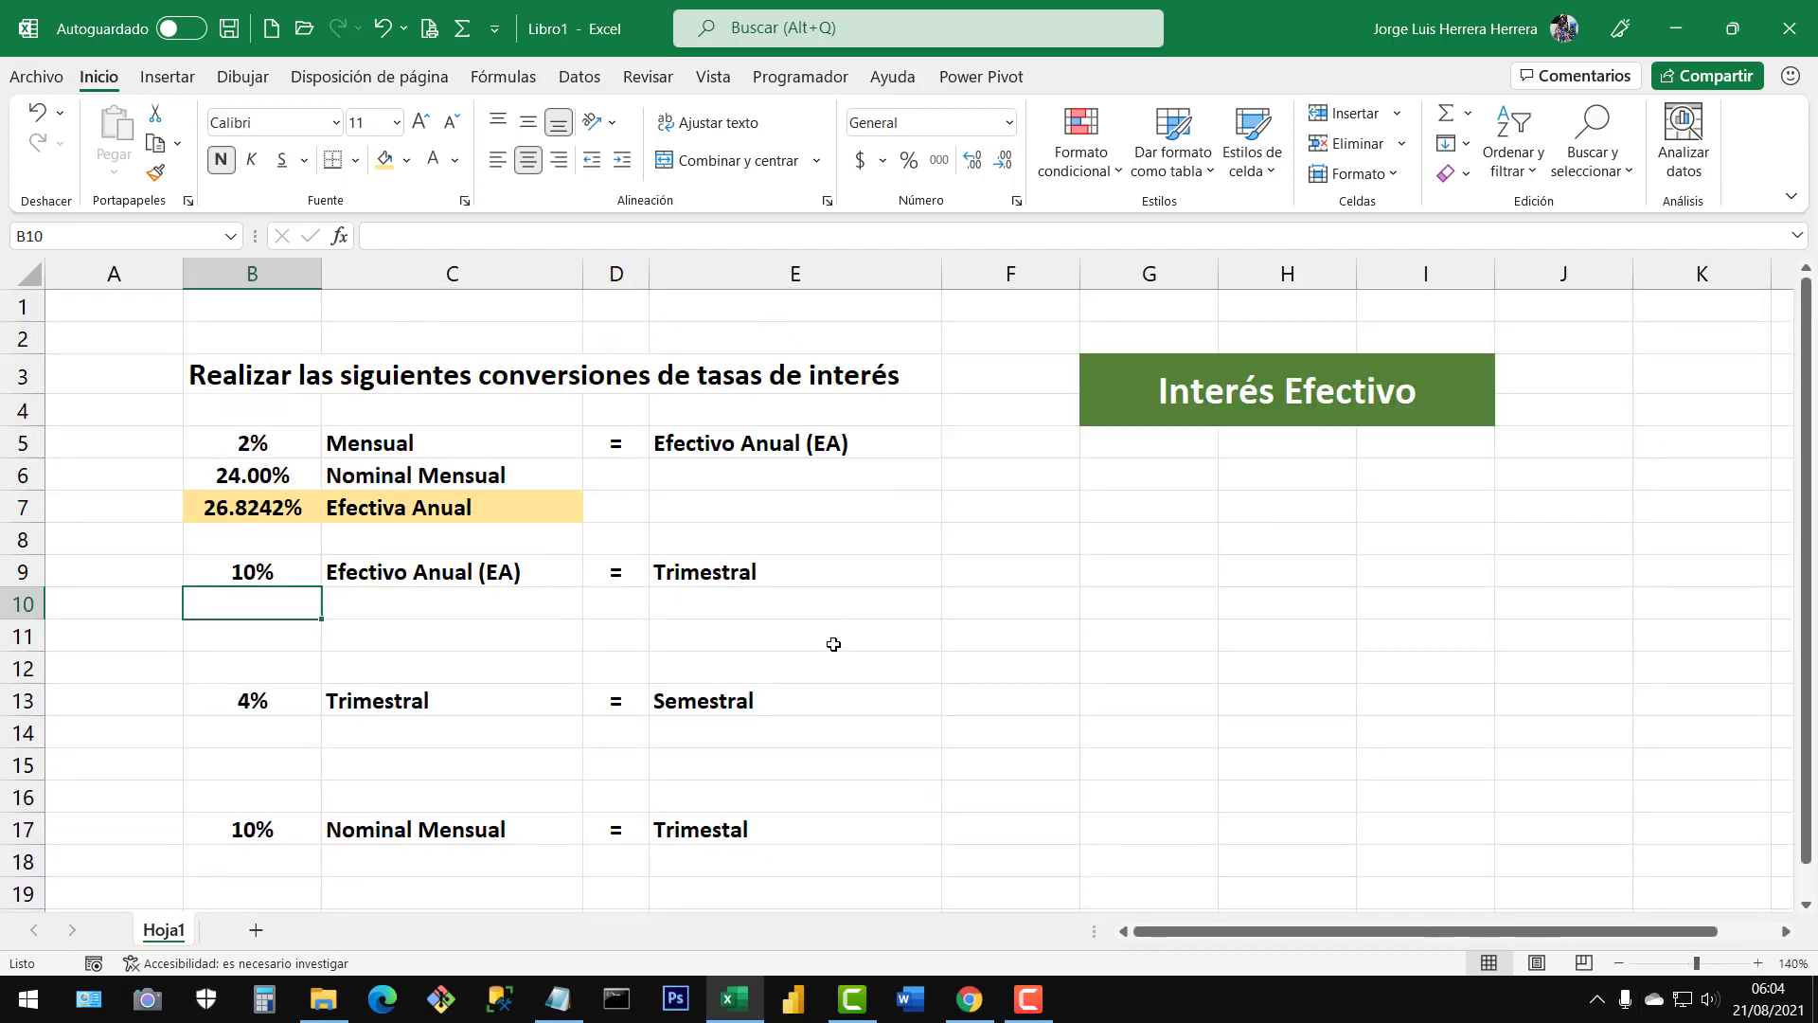
{"action": "left_click", "coordinate": [1618, 963]}
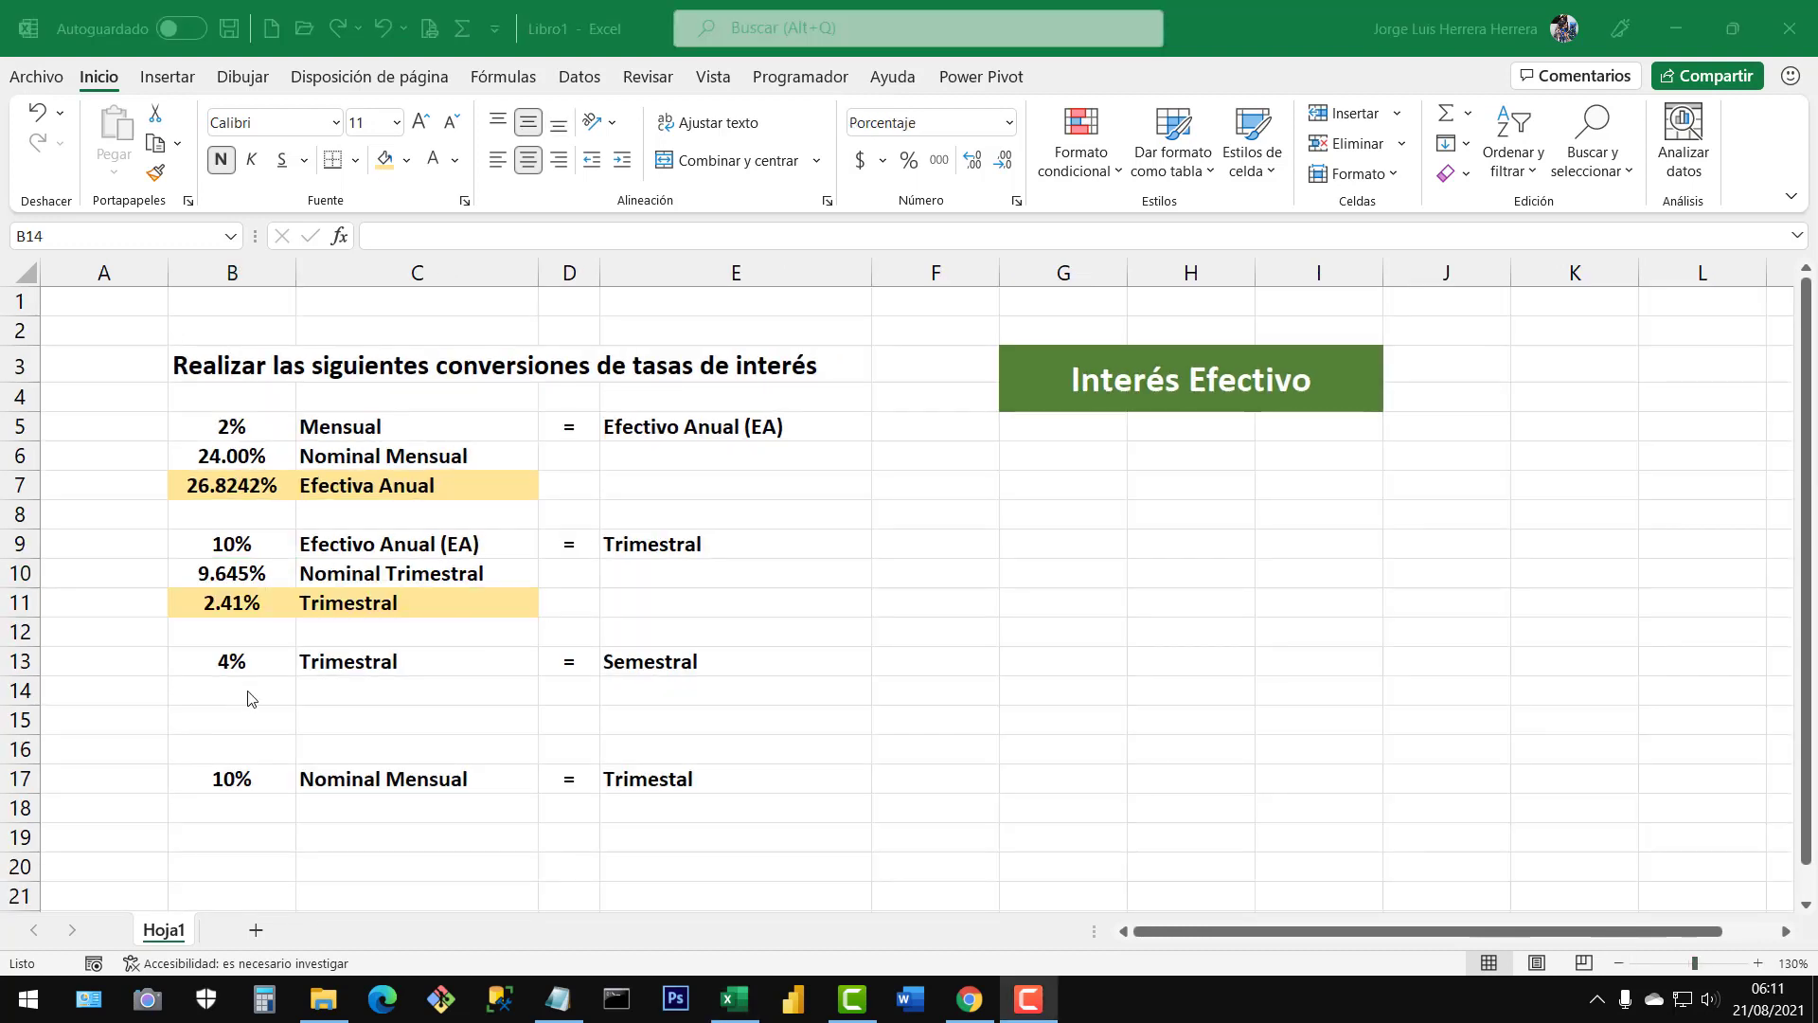
{"action": "left_click", "coordinate": [234, 692]}
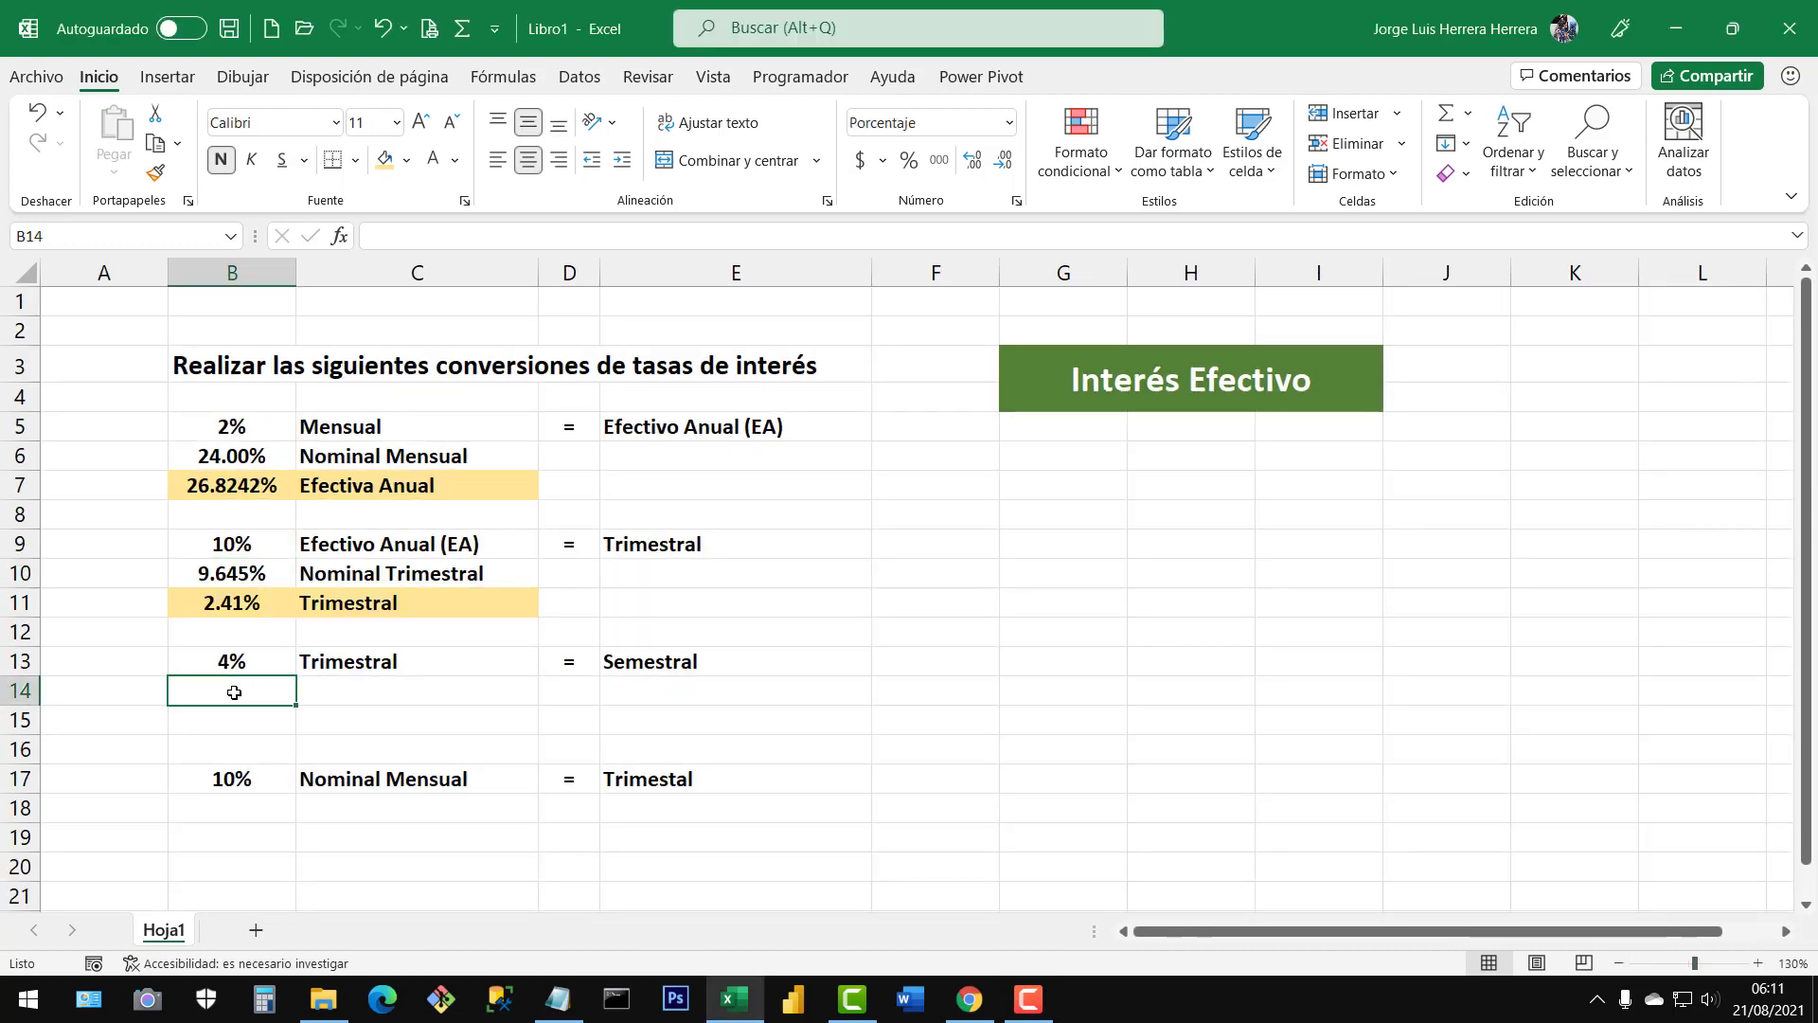
{"action": "type", "text": "="}
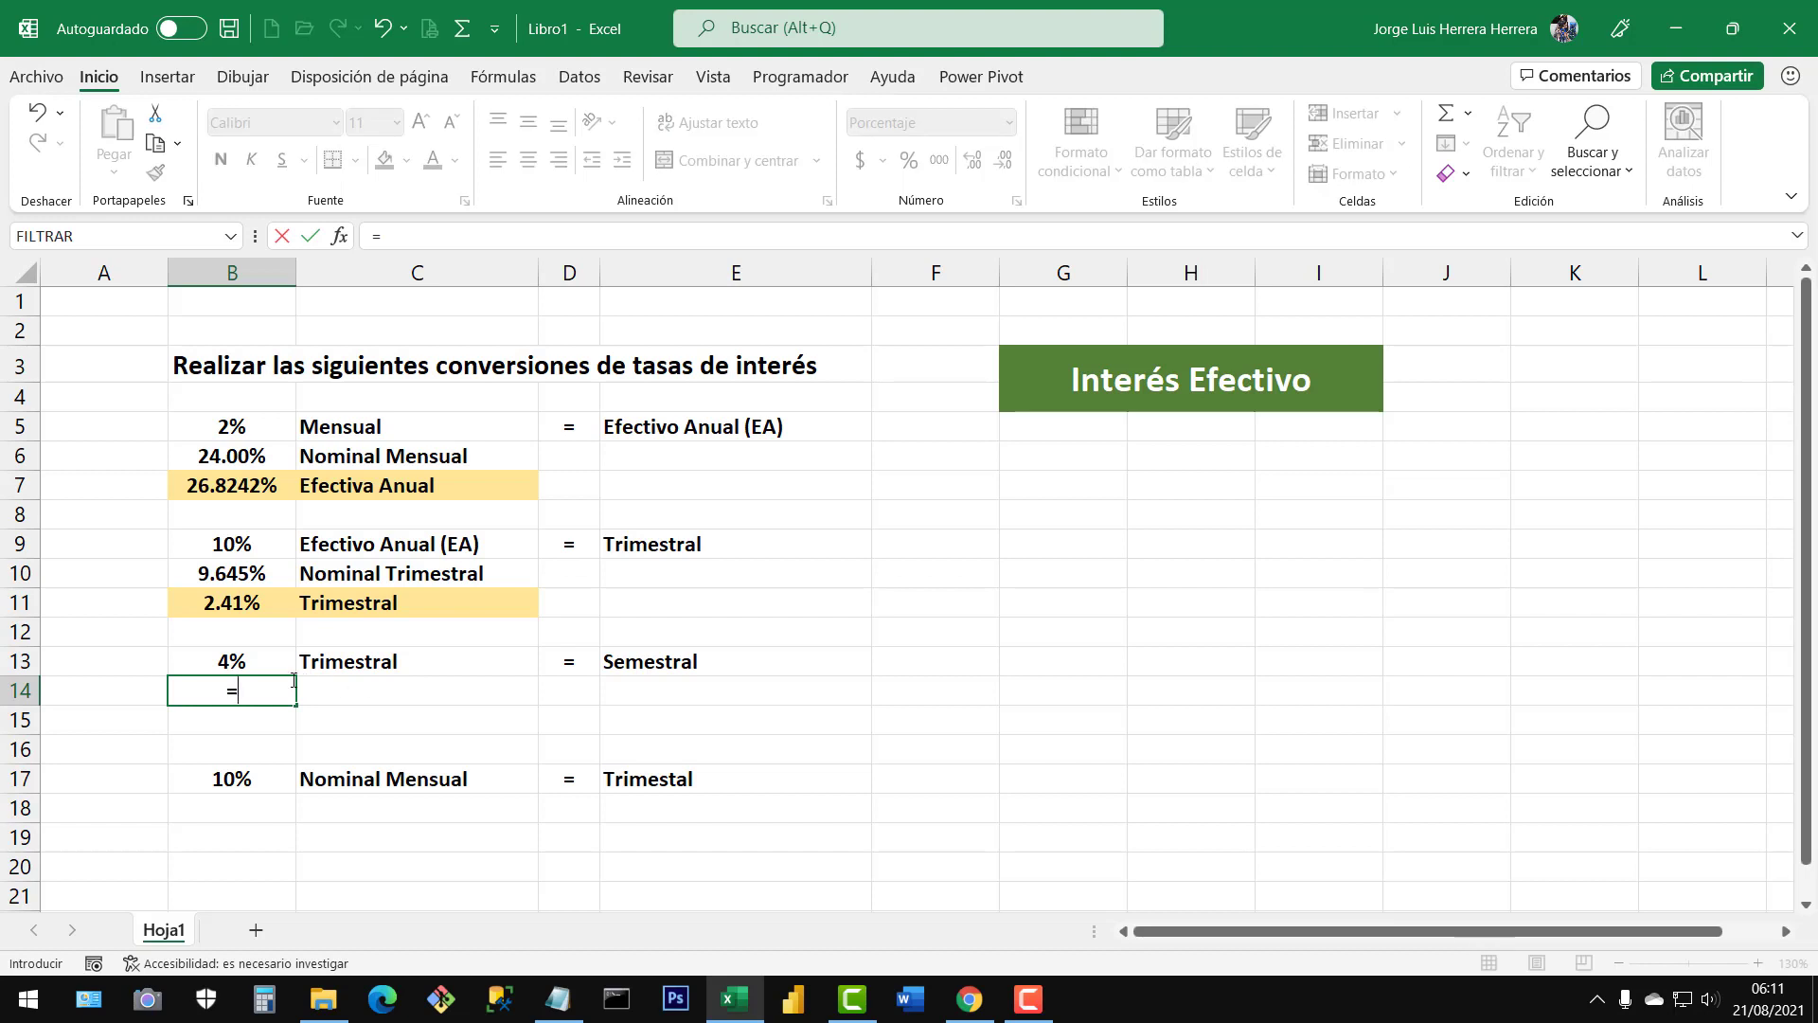
{"action": "left_click", "coordinate": [244, 666]}
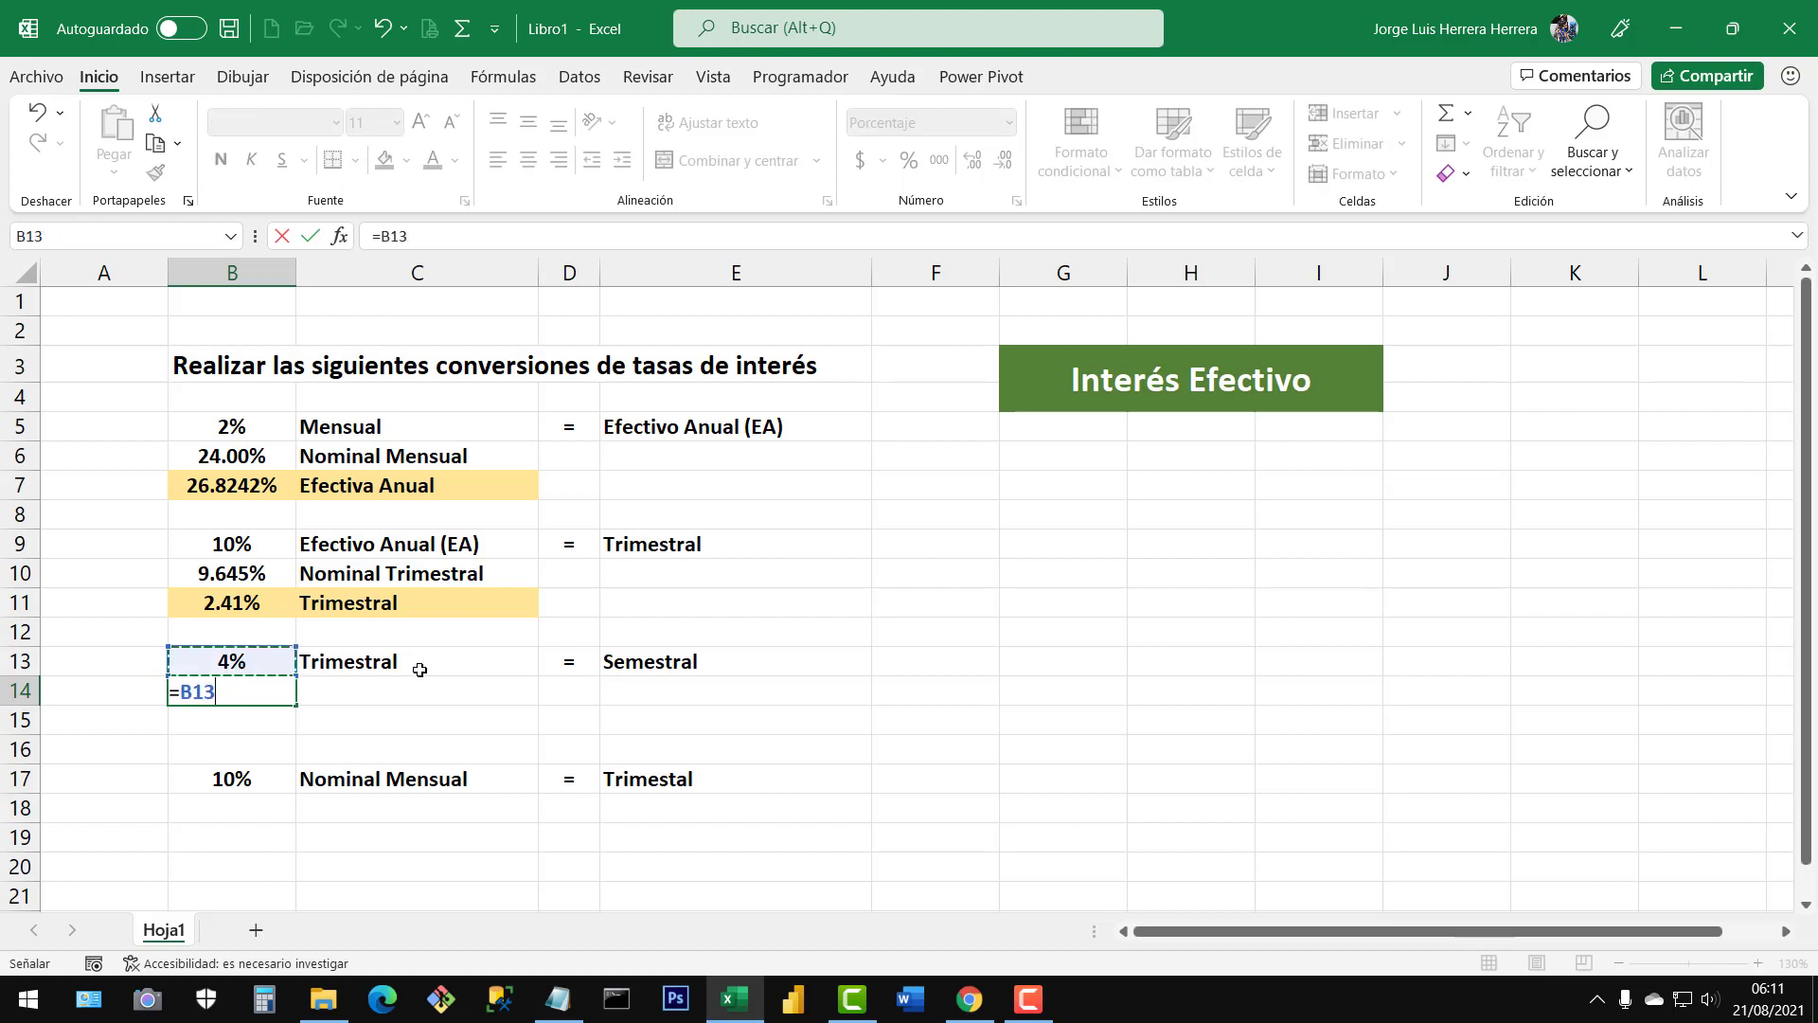
{"action": "type", "text": "*"}
{"action": "key", "text": "Return"}
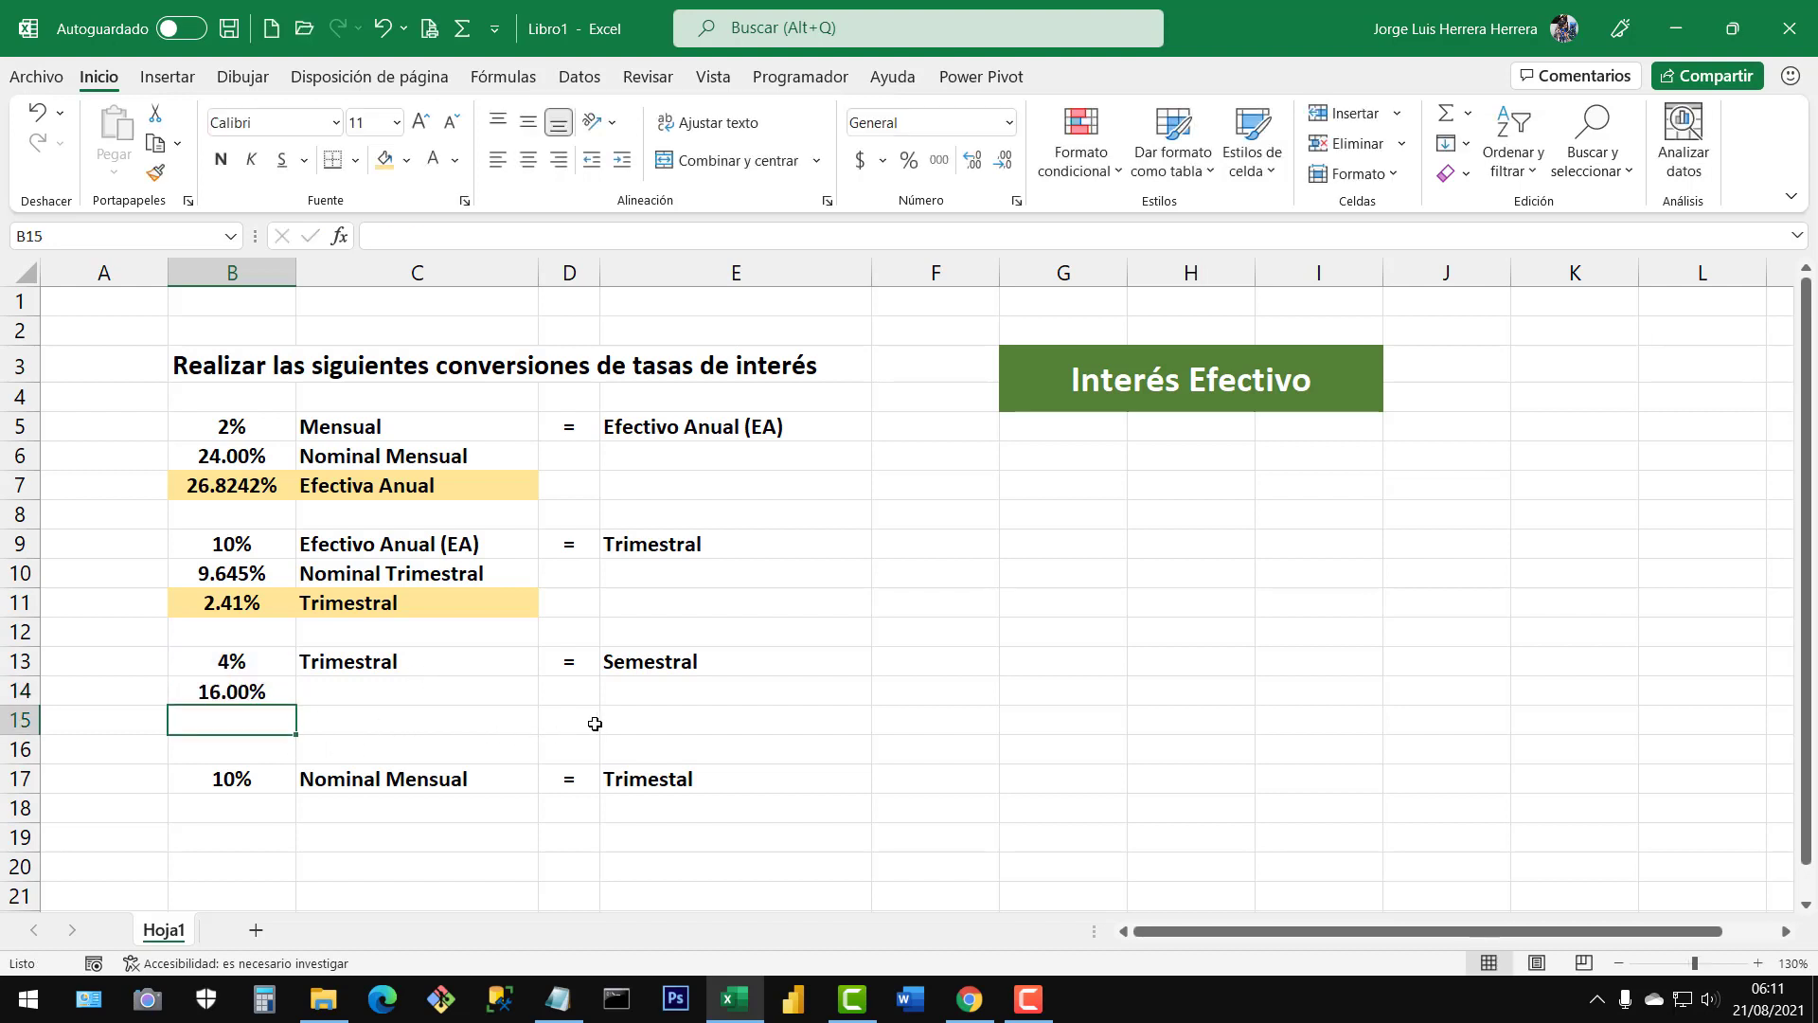
Label the rate in B14 by entering "Nominal Trimestral" in C14
{"action": "left_click", "coordinate": [259, 698]}
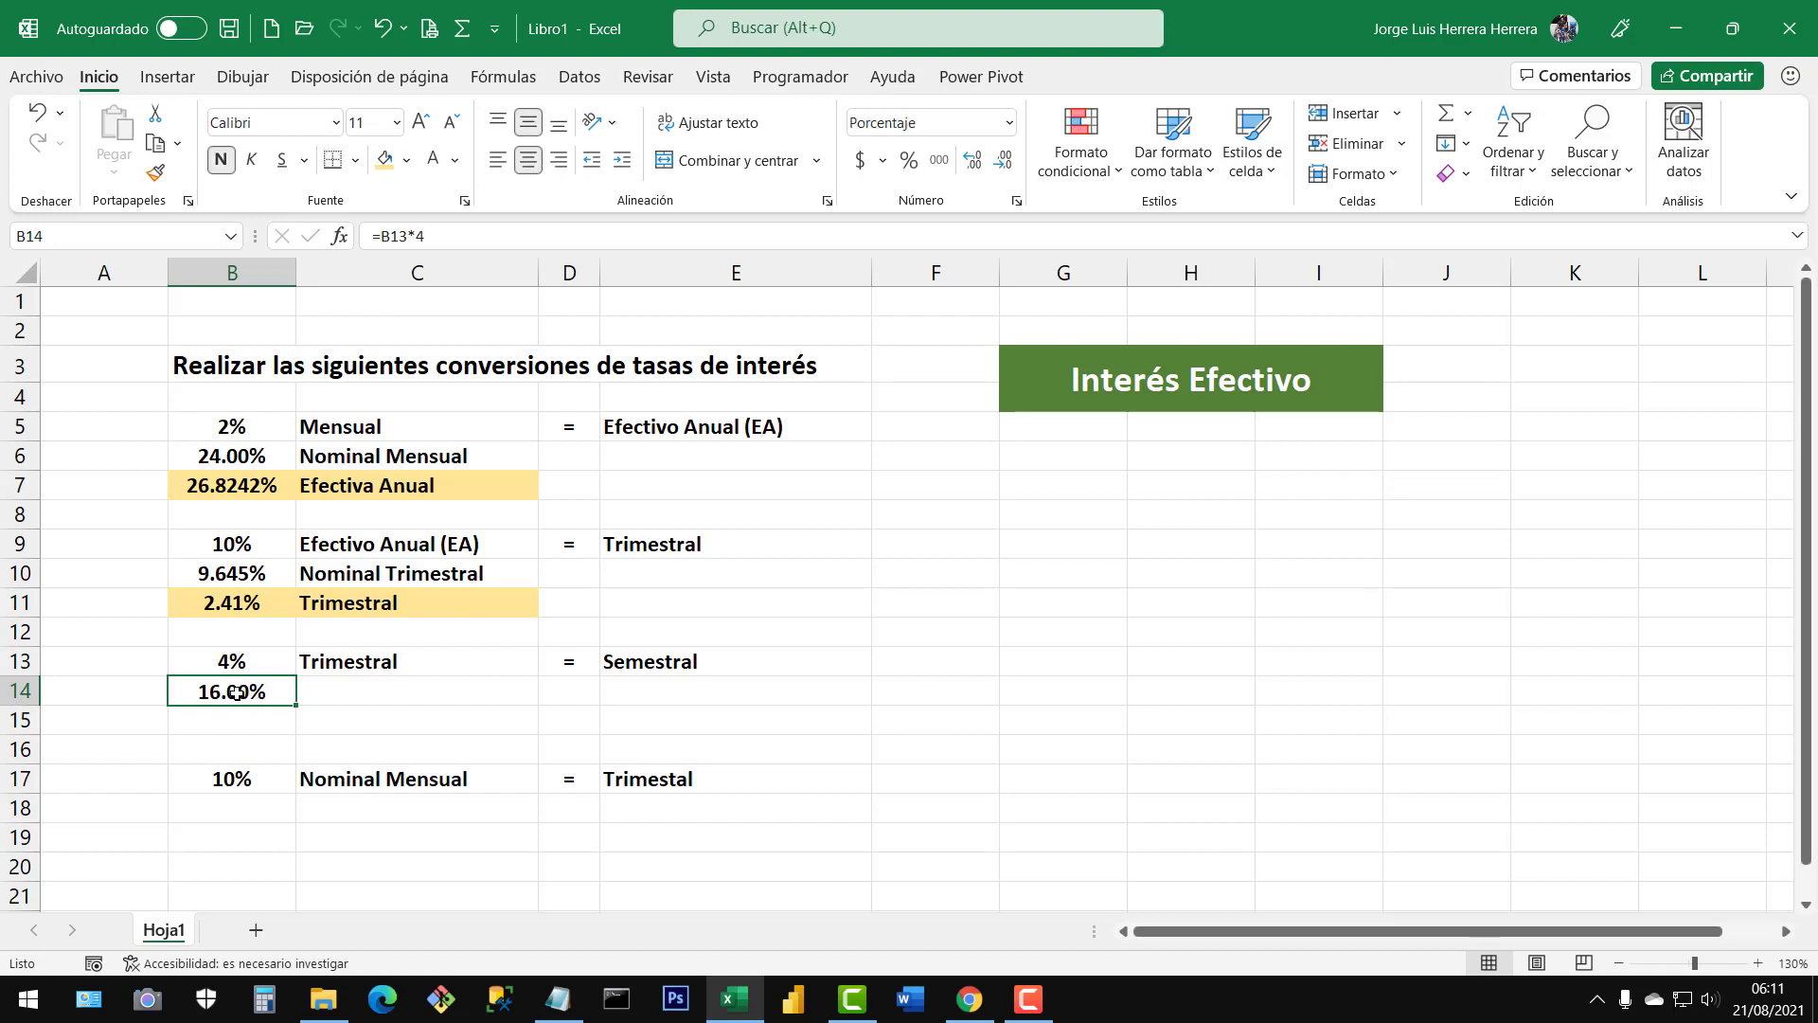
{"action": "left_click", "coordinate": [366, 699]}
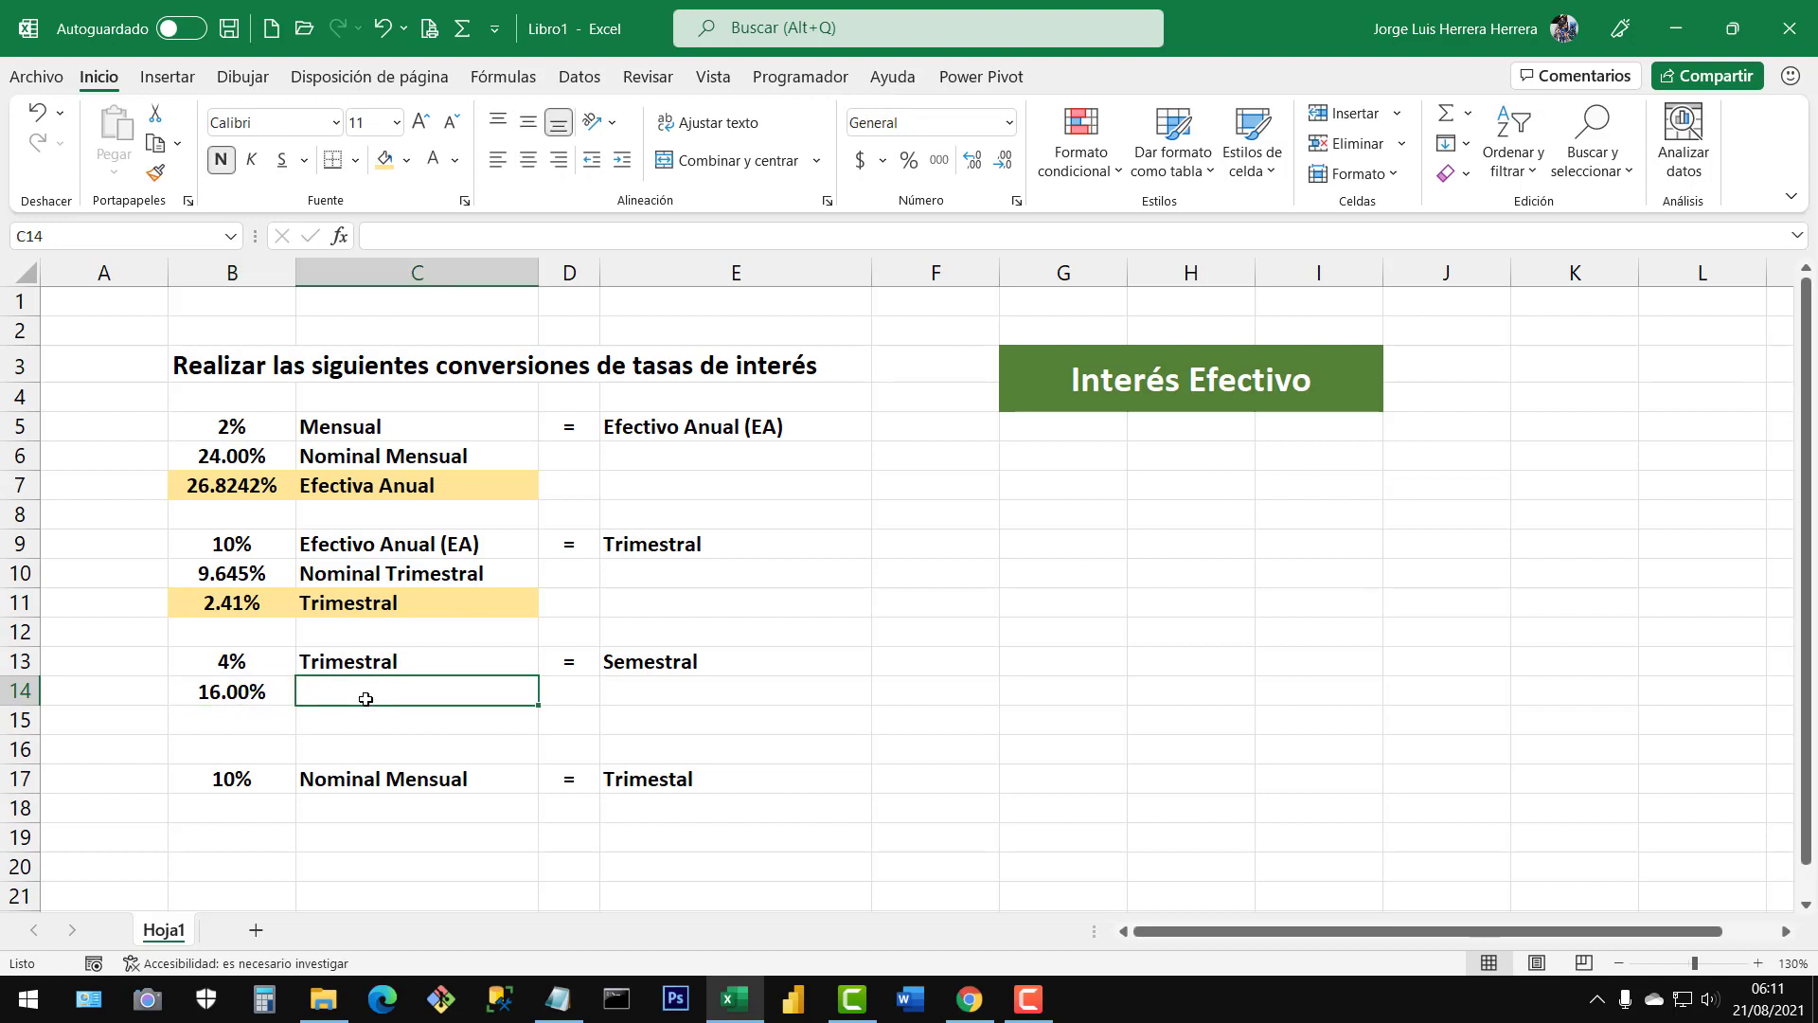
{"action": "type", "text": "Nominal"}
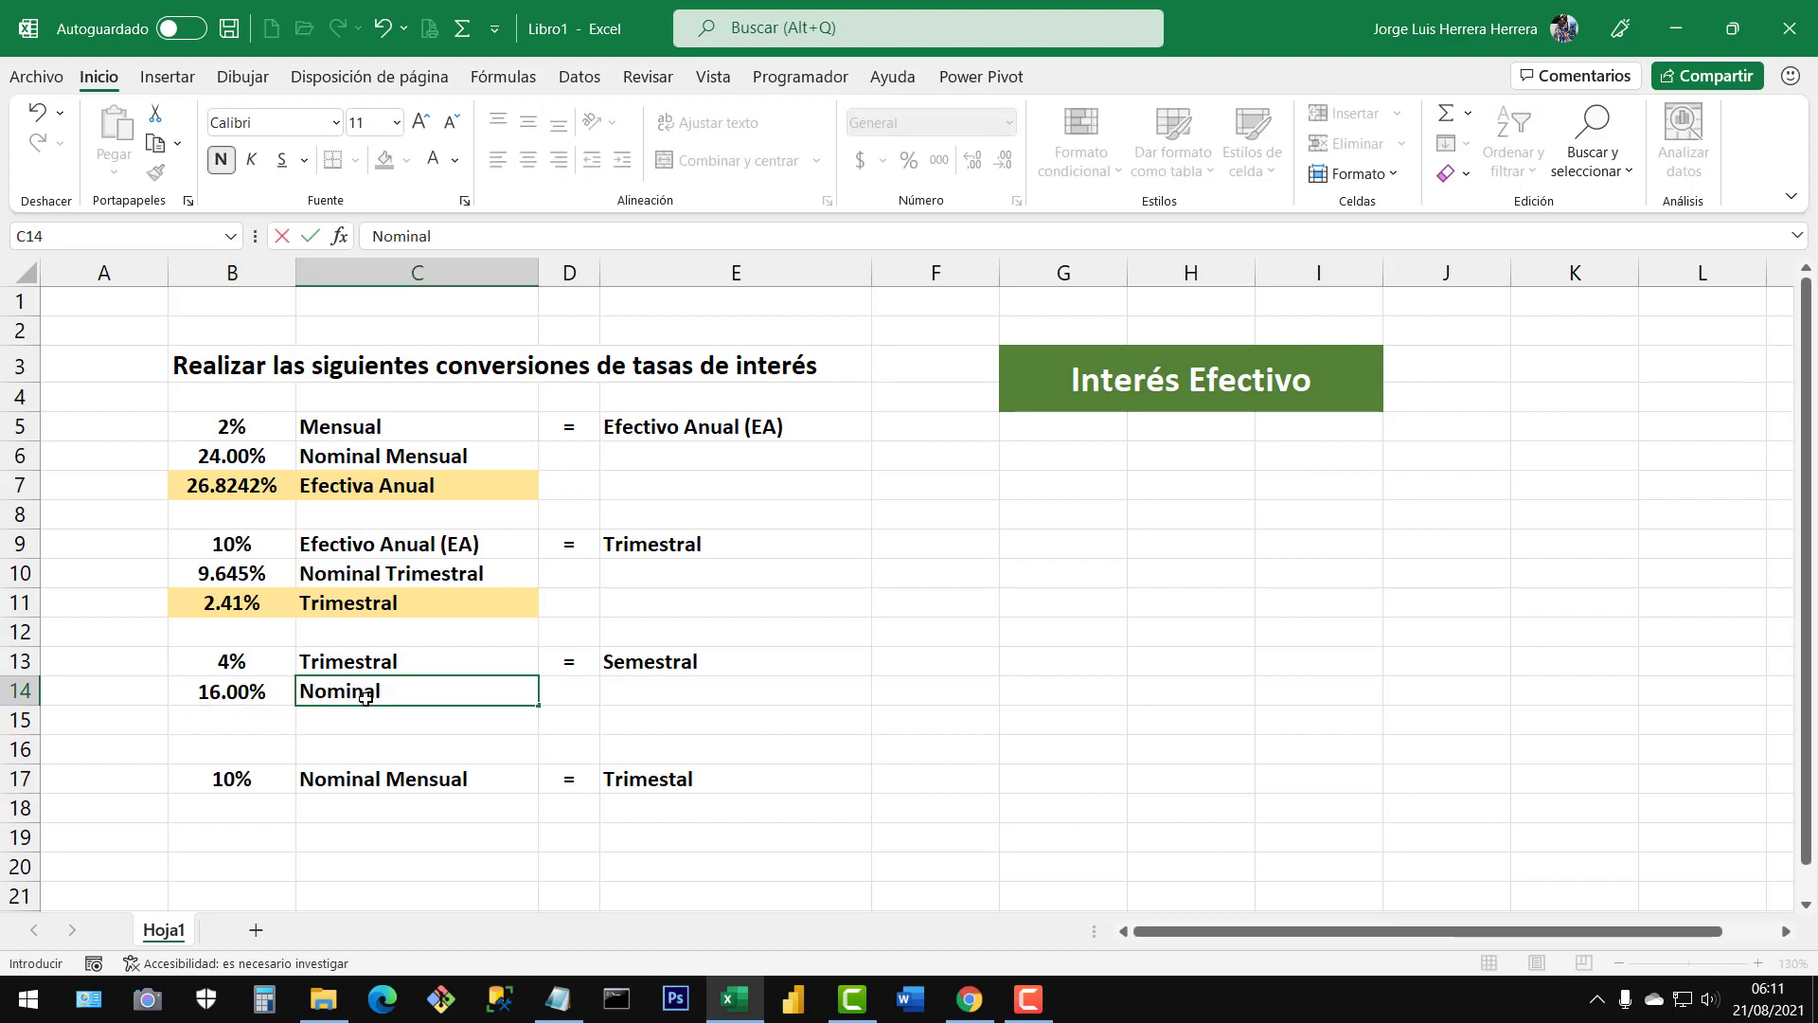
{"action": "type", "text": " Trimestral"}
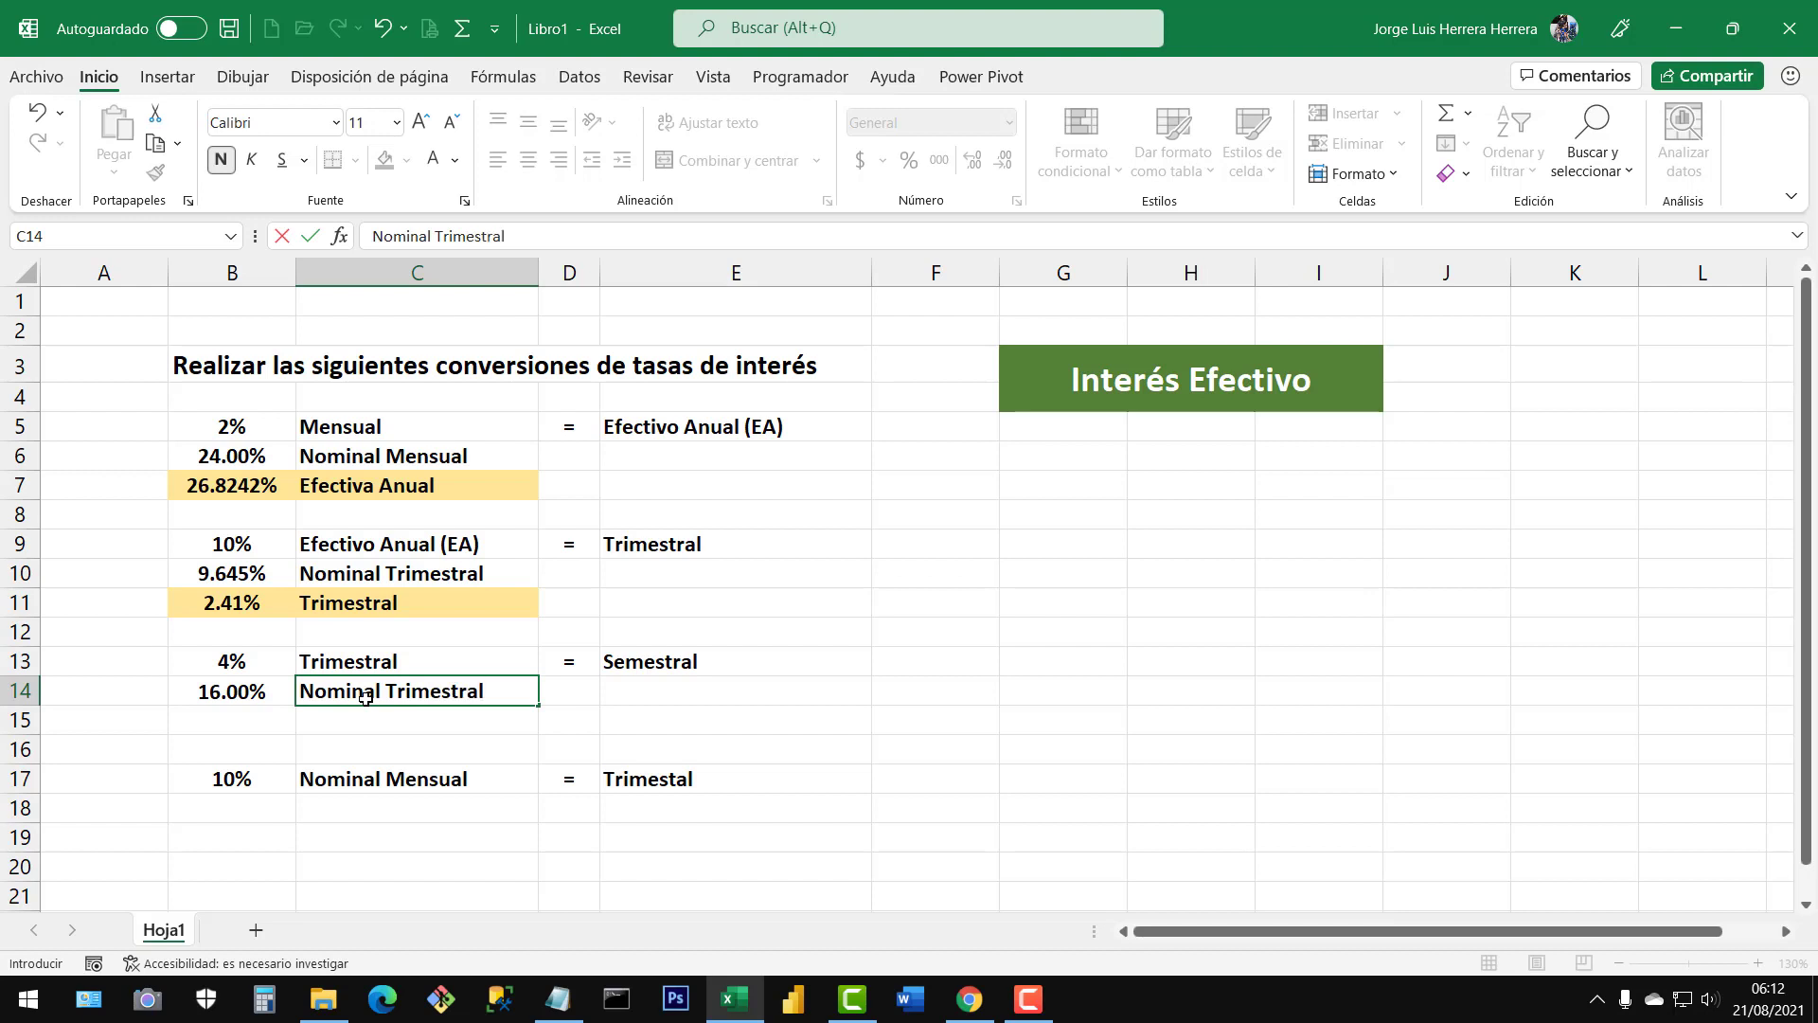
{"action": "key", "text": "Return"}
Calculate the effective annual rate in B15 with the formula =INT.EFECTIVO(B14,4)
{"action": "left_click", "coordinate": [236, 727]}
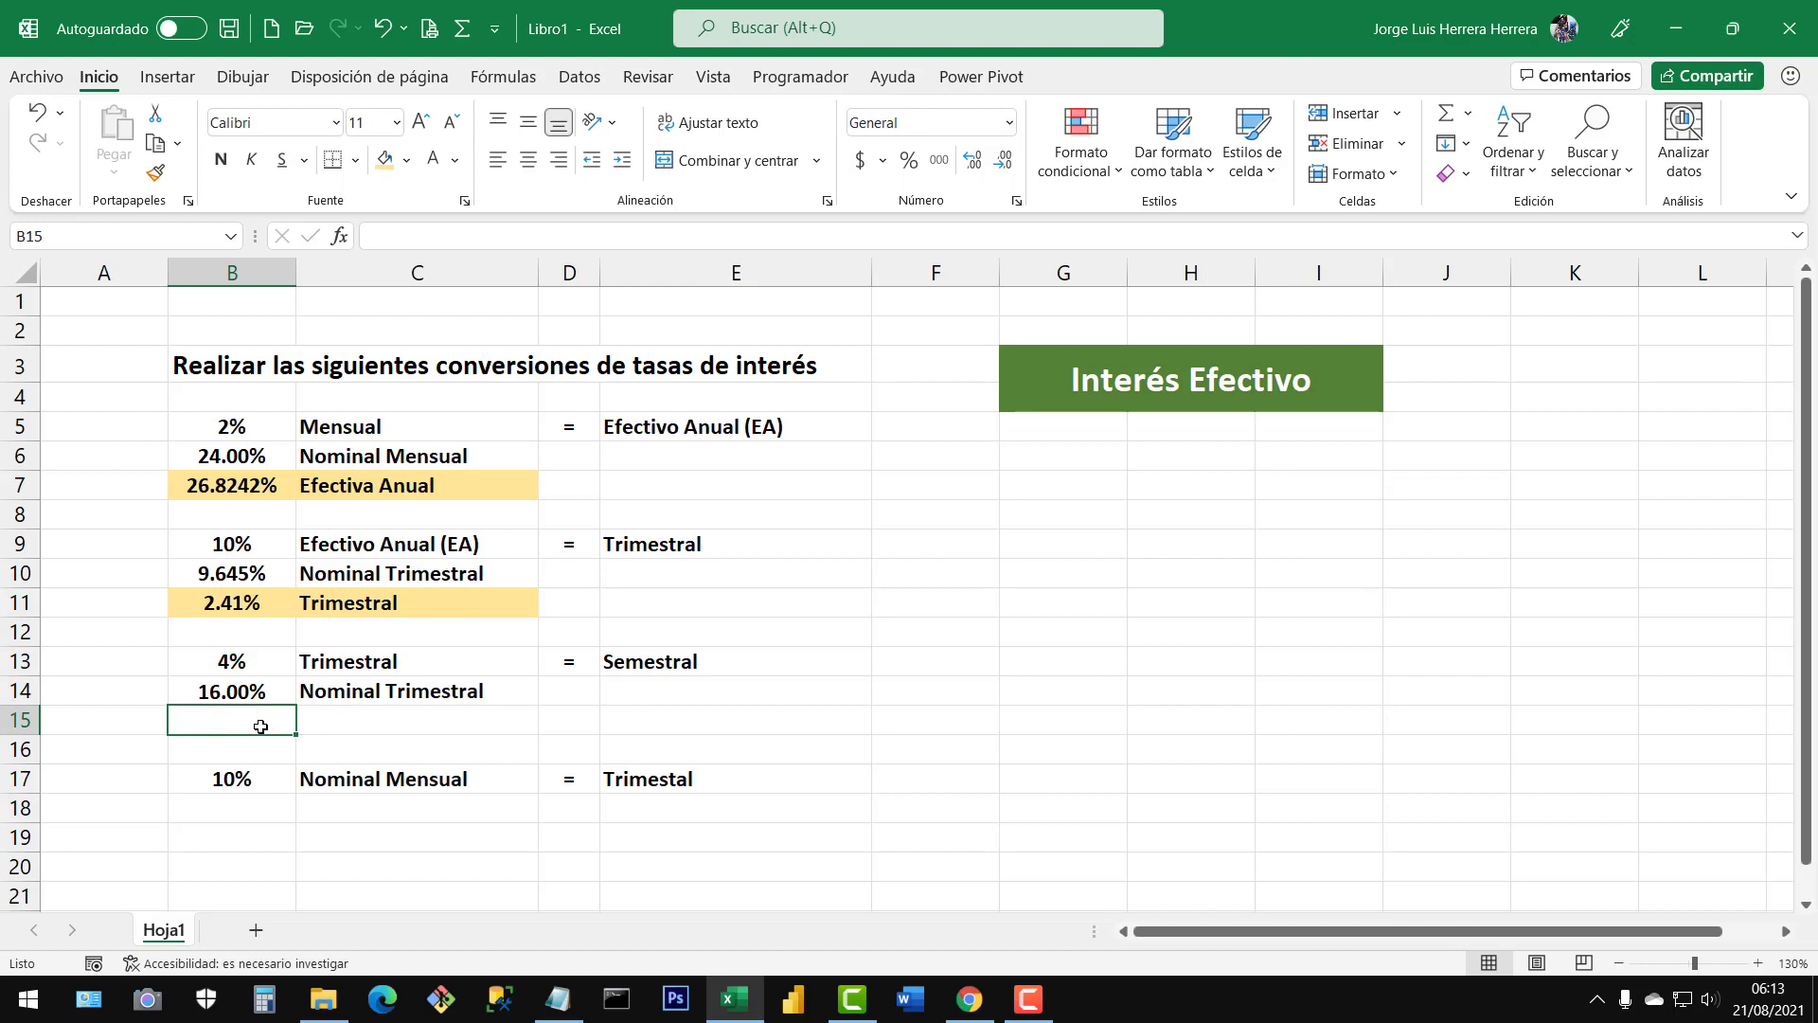
{"action": "type", "text": "=int"}
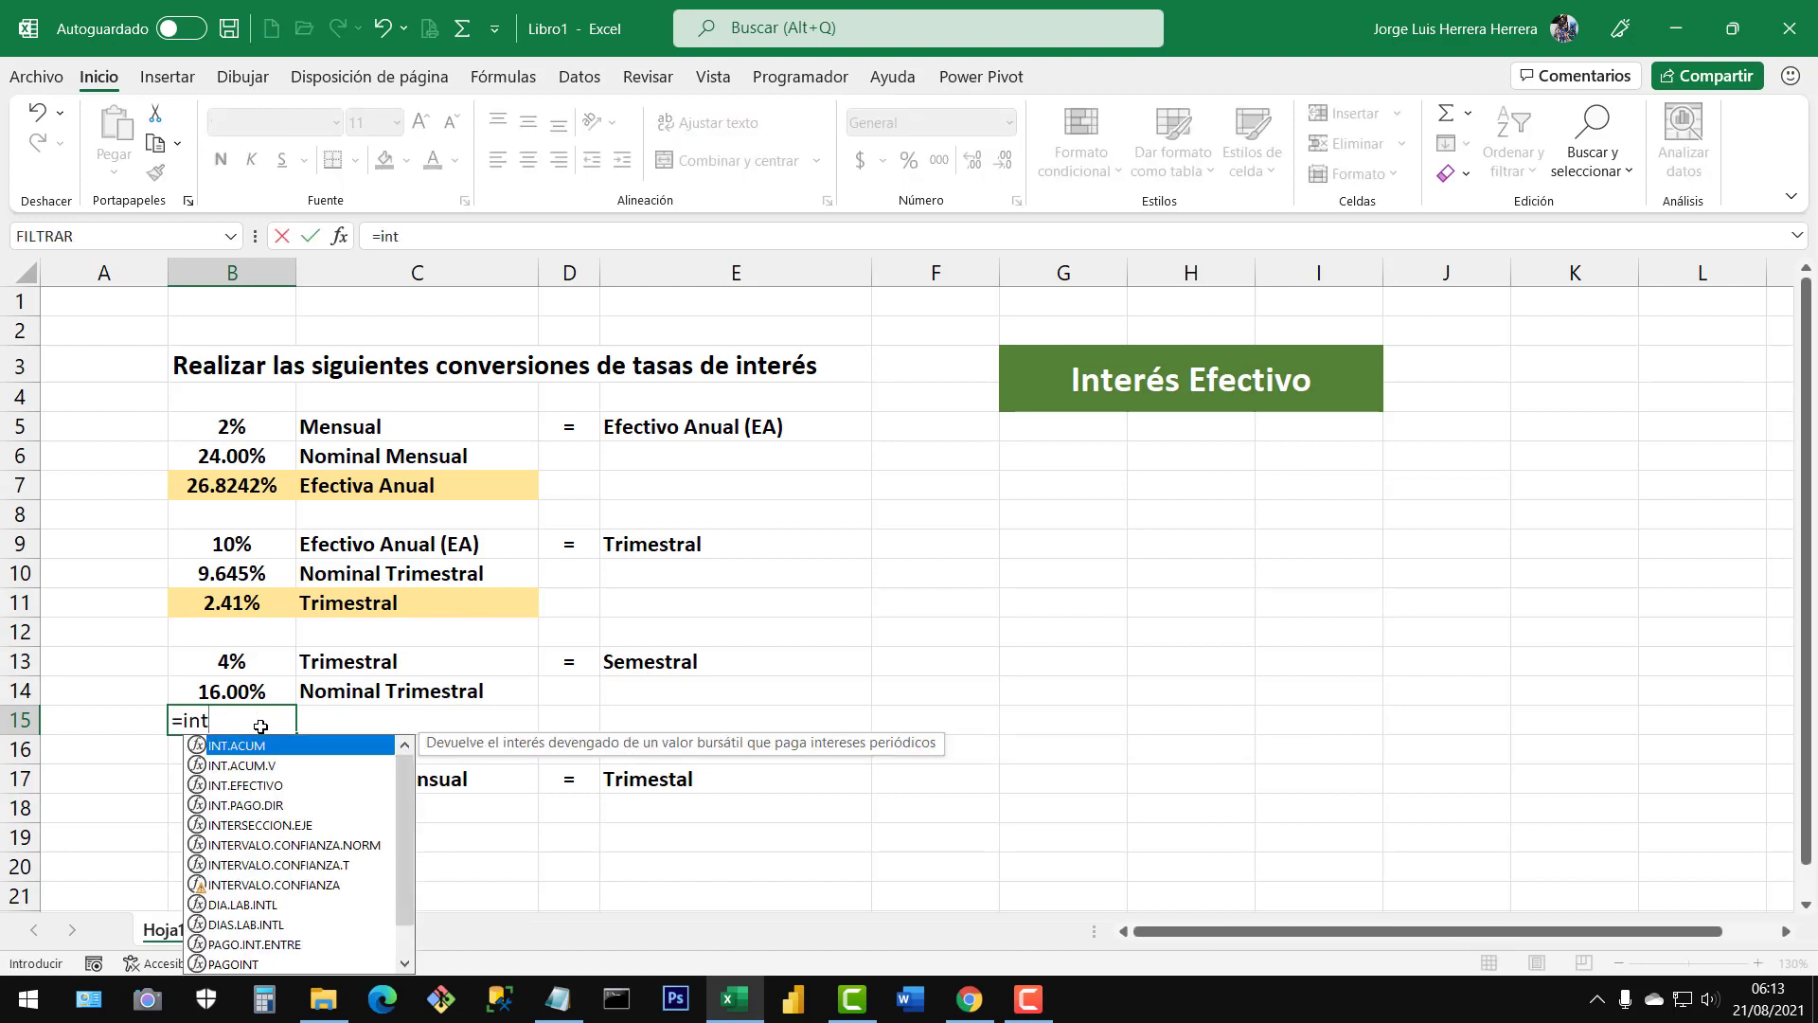
{"action": "type", "text": "."}
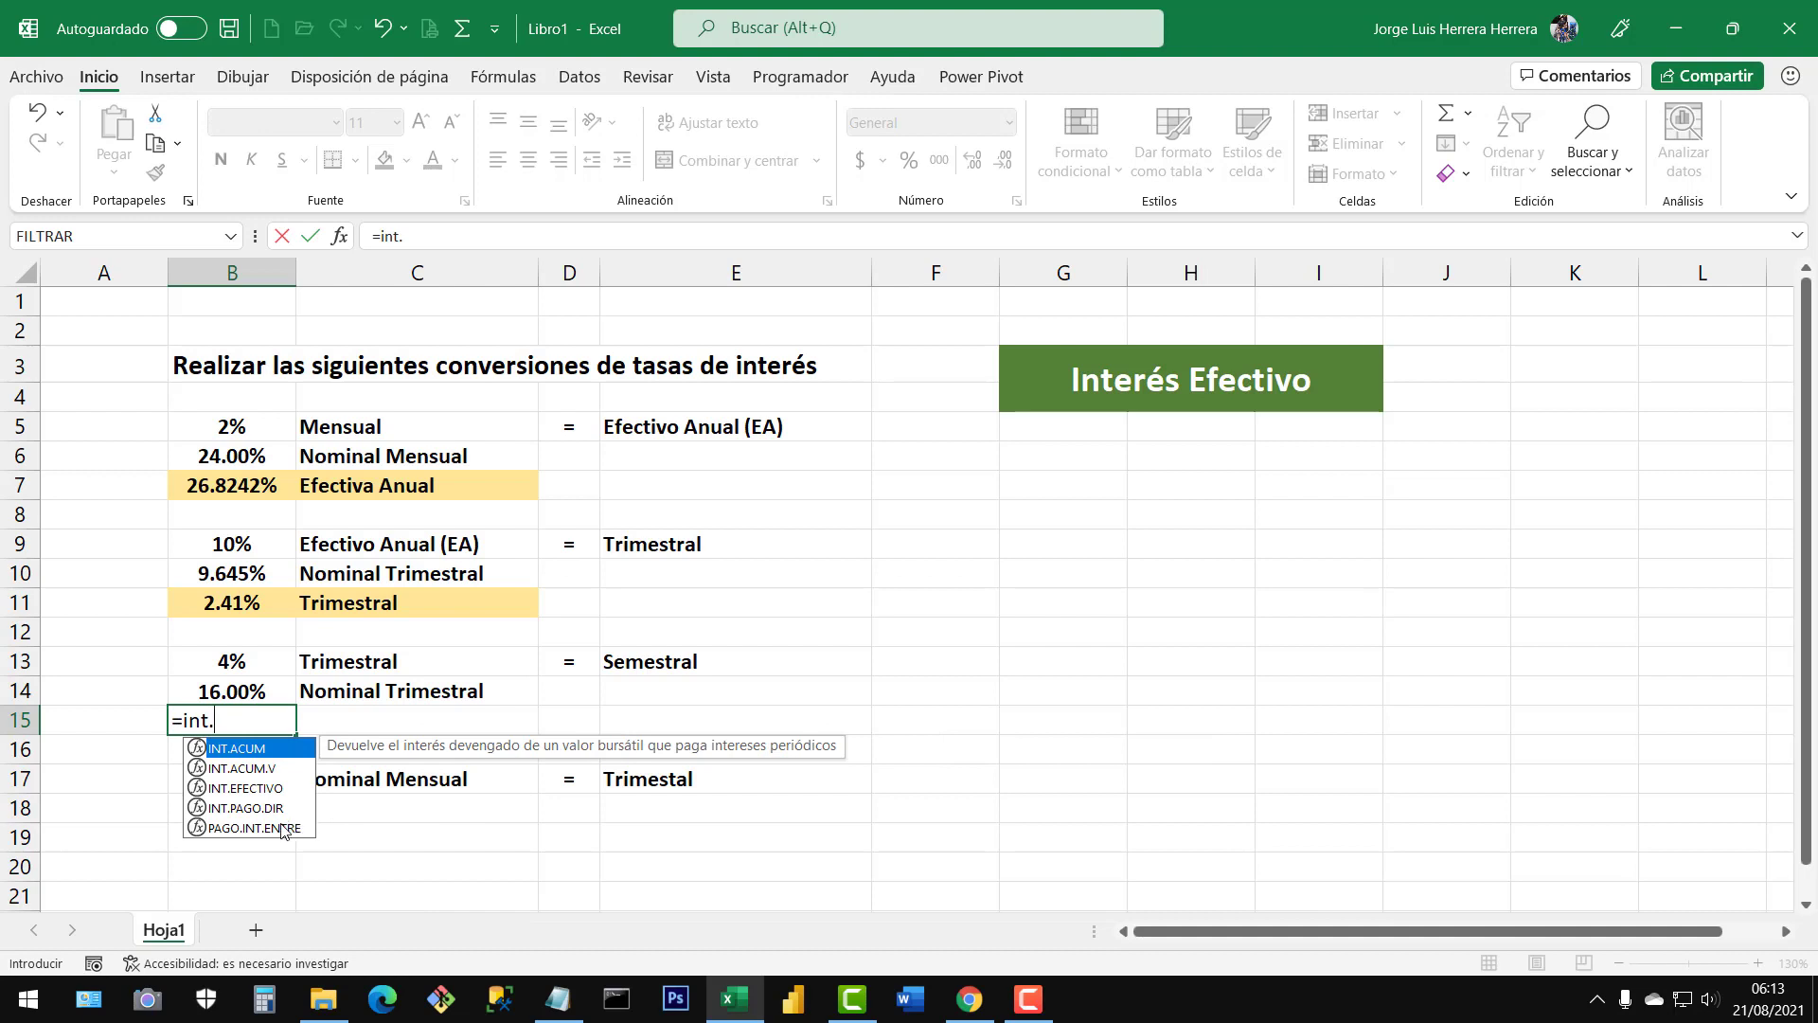
{"action": "type", "text": "e"}
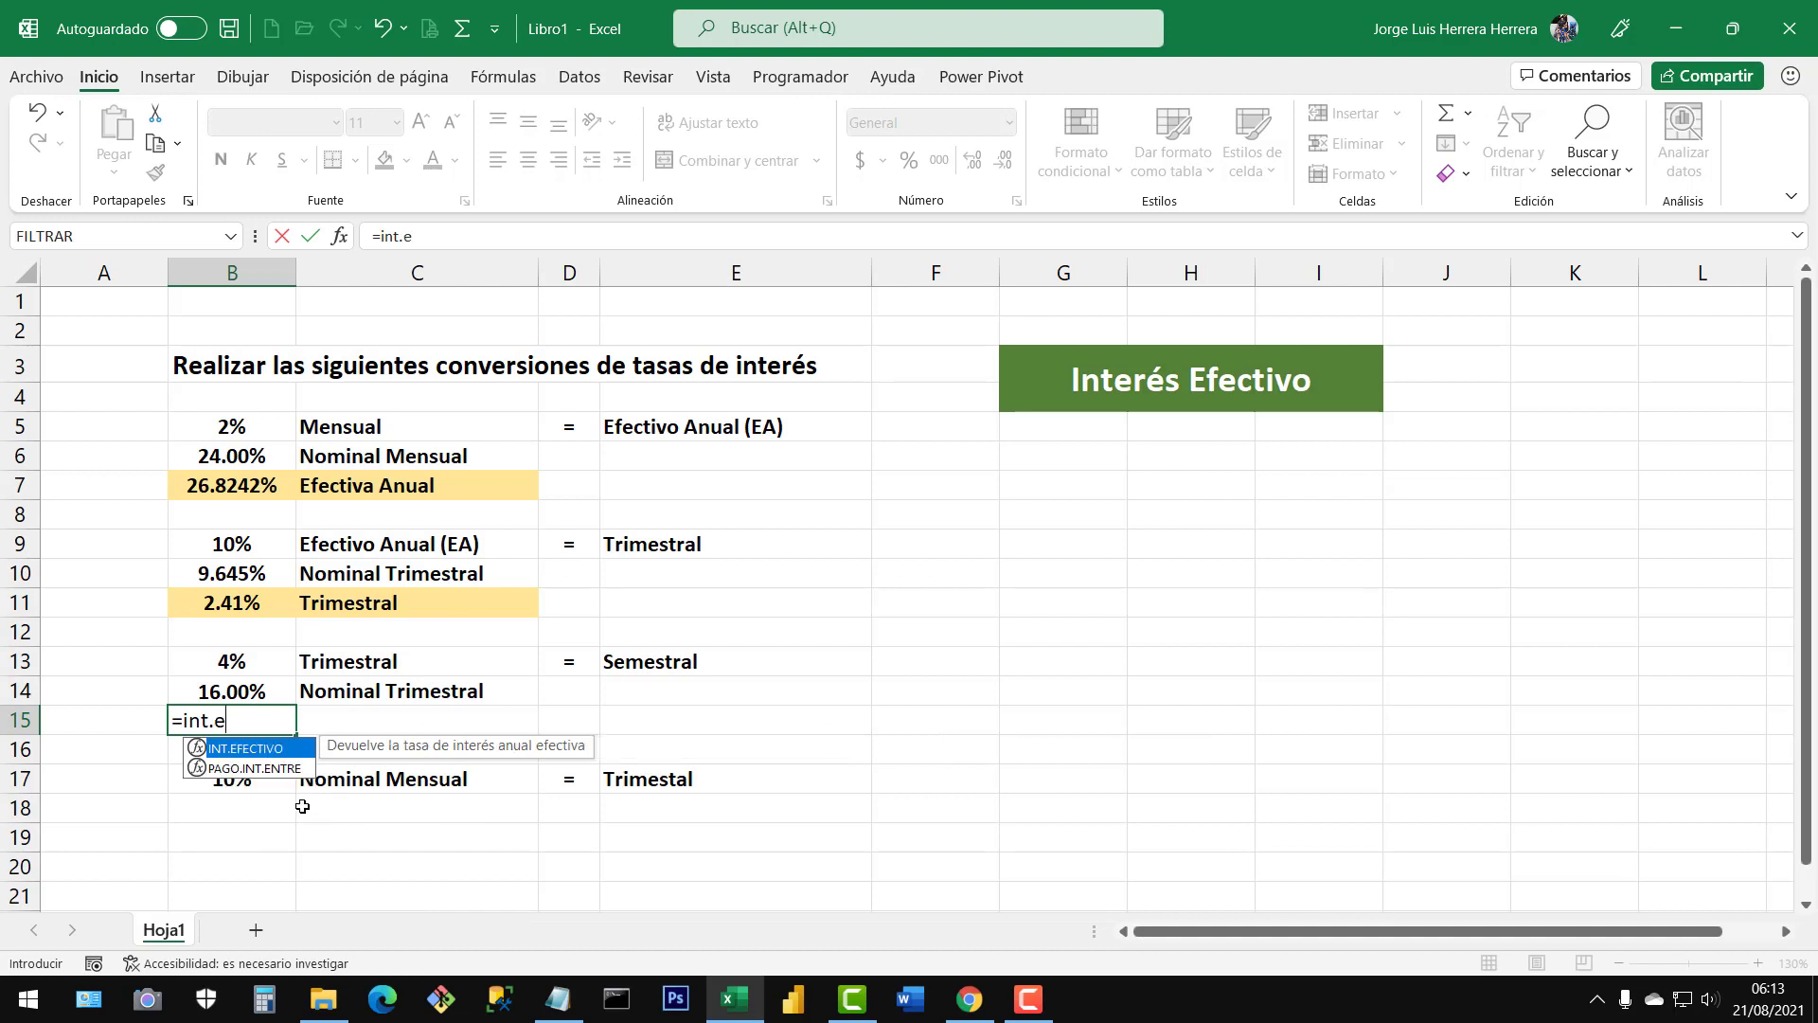
{"action": "double_click", "coordinate": [272, 755]}
{"action": "left_click", "coordinate": [256, 692]}
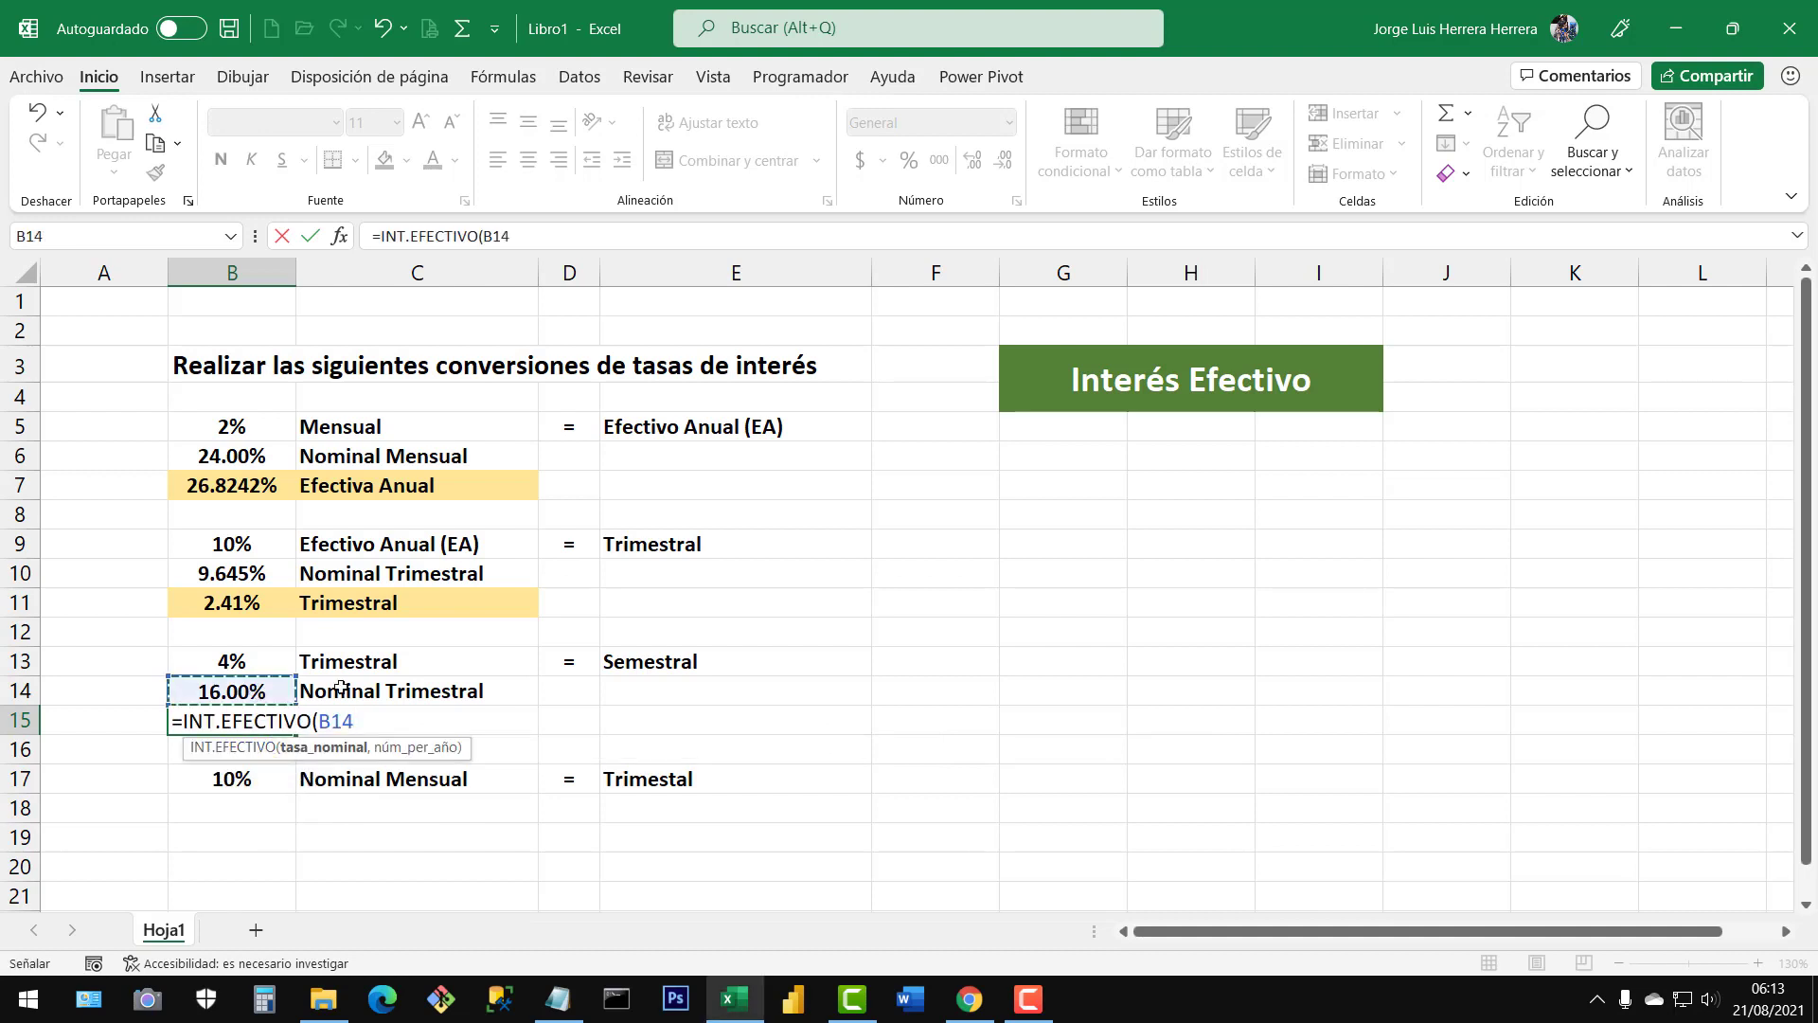
{"action": "type", "text": ",4"}
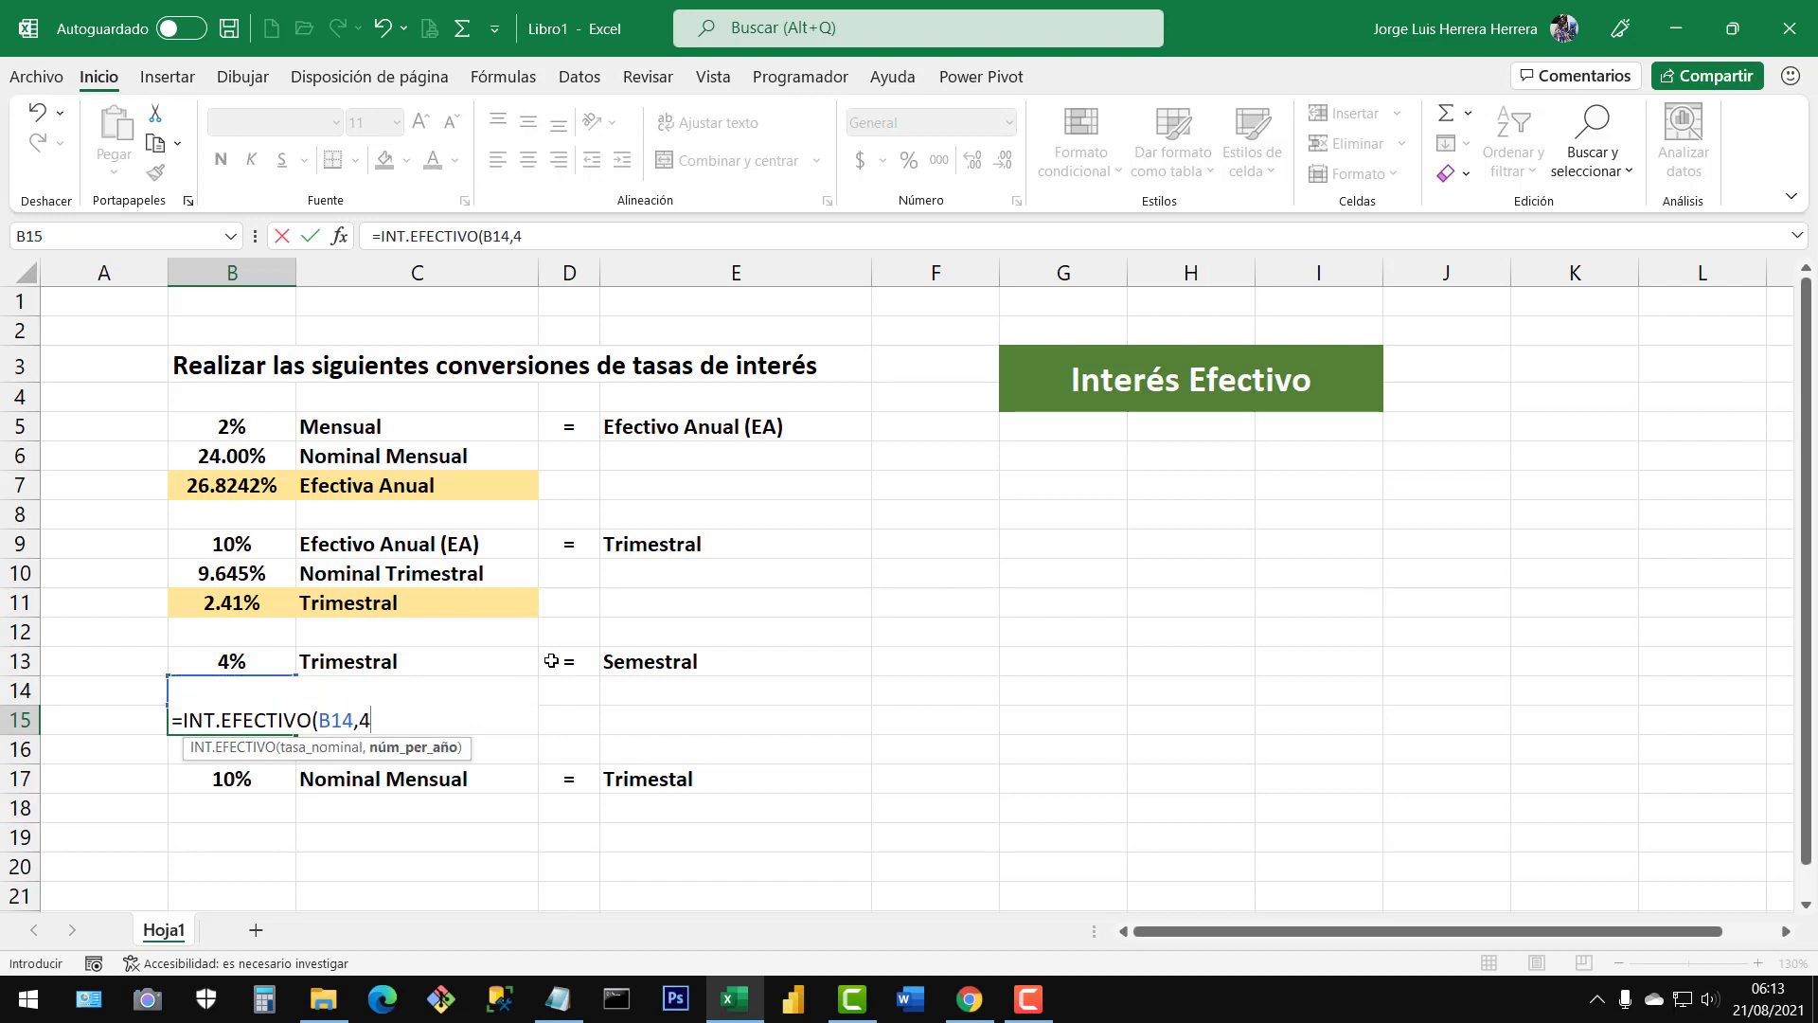
{"action": "type", "text": ")"}
{"action": "key", "text": "Return"}
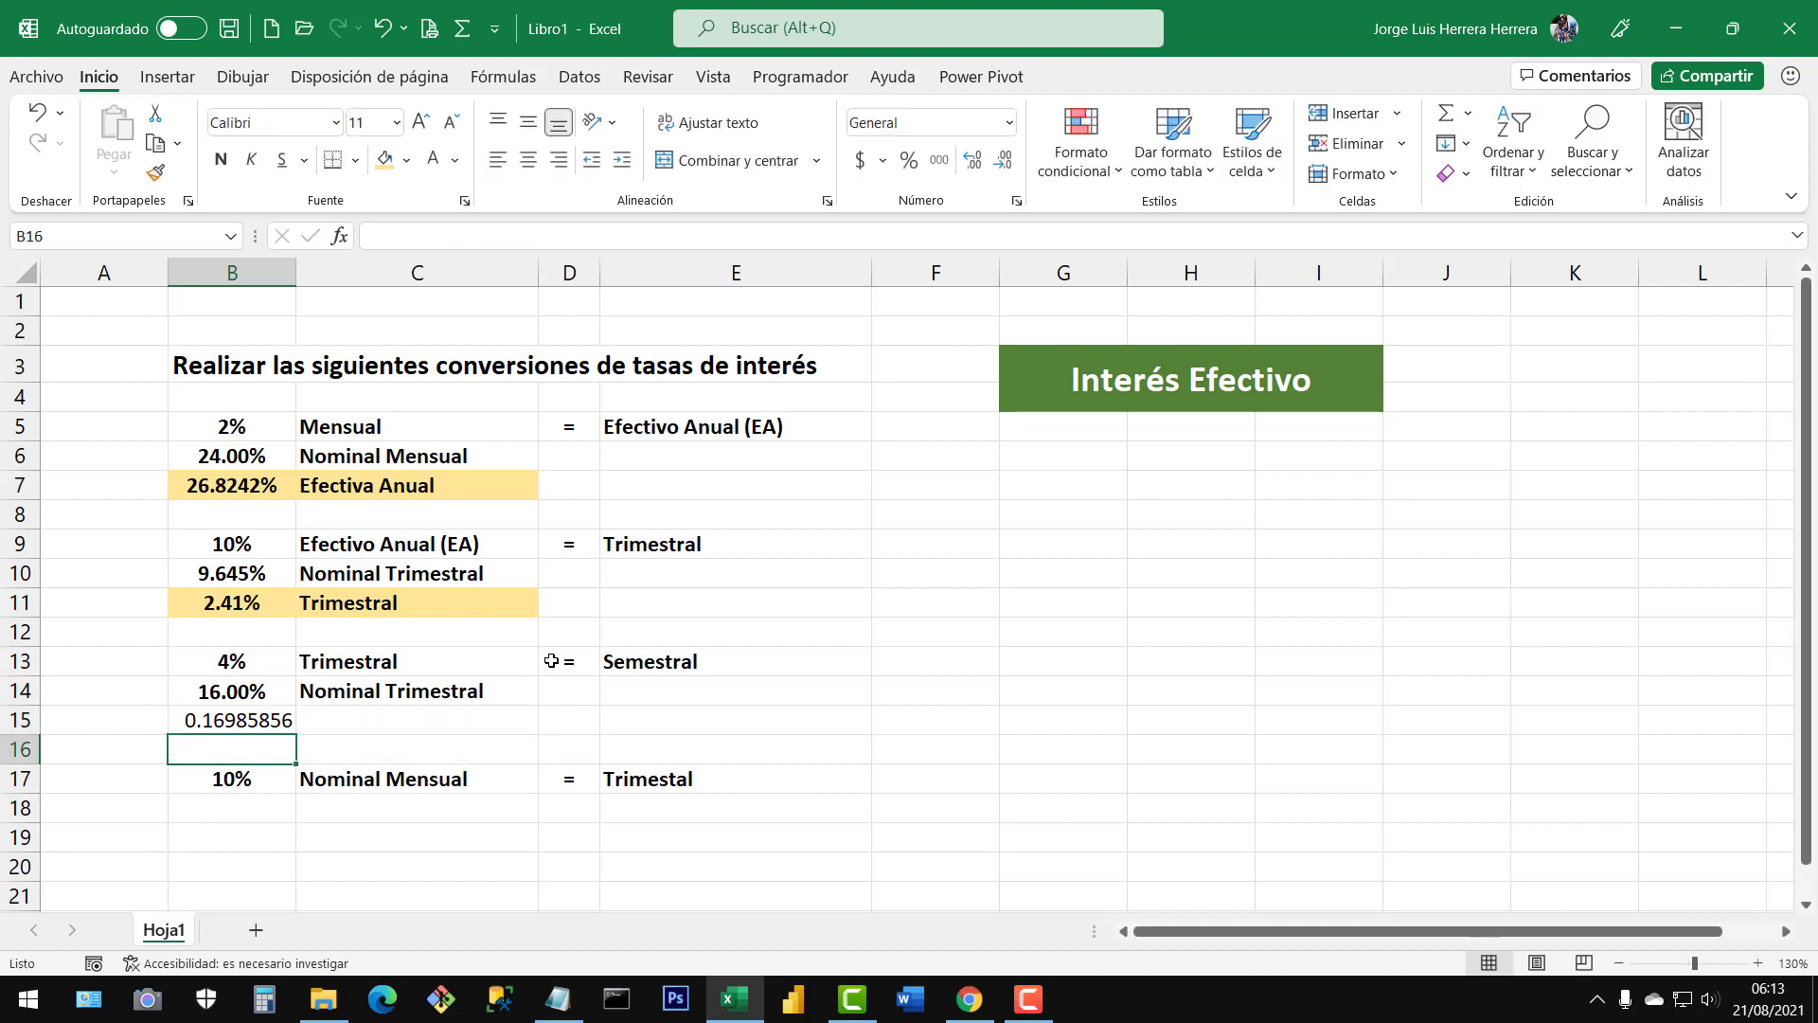
Format the effective rate in B15 as a centred, bold percentage with two decimal places
{"action": "left_click", "coordinate": [257, 723]}
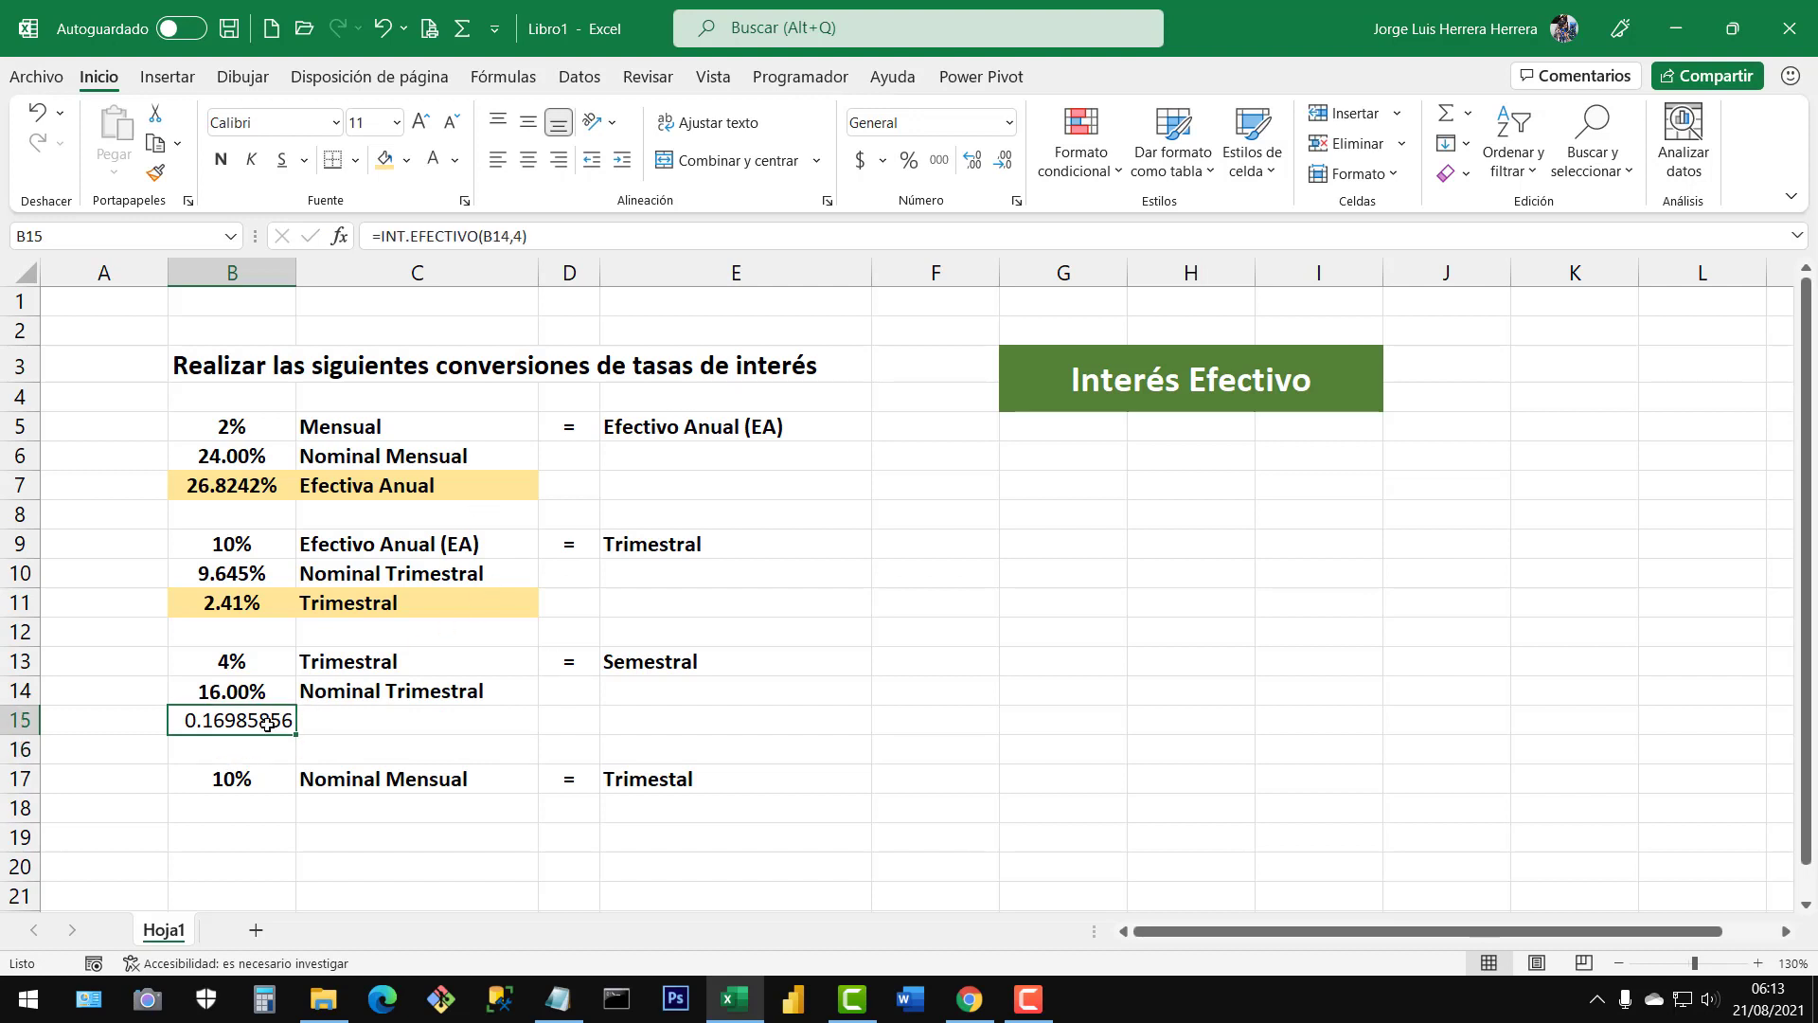
{"action": "left_click", "coordinate": [909, 160]}
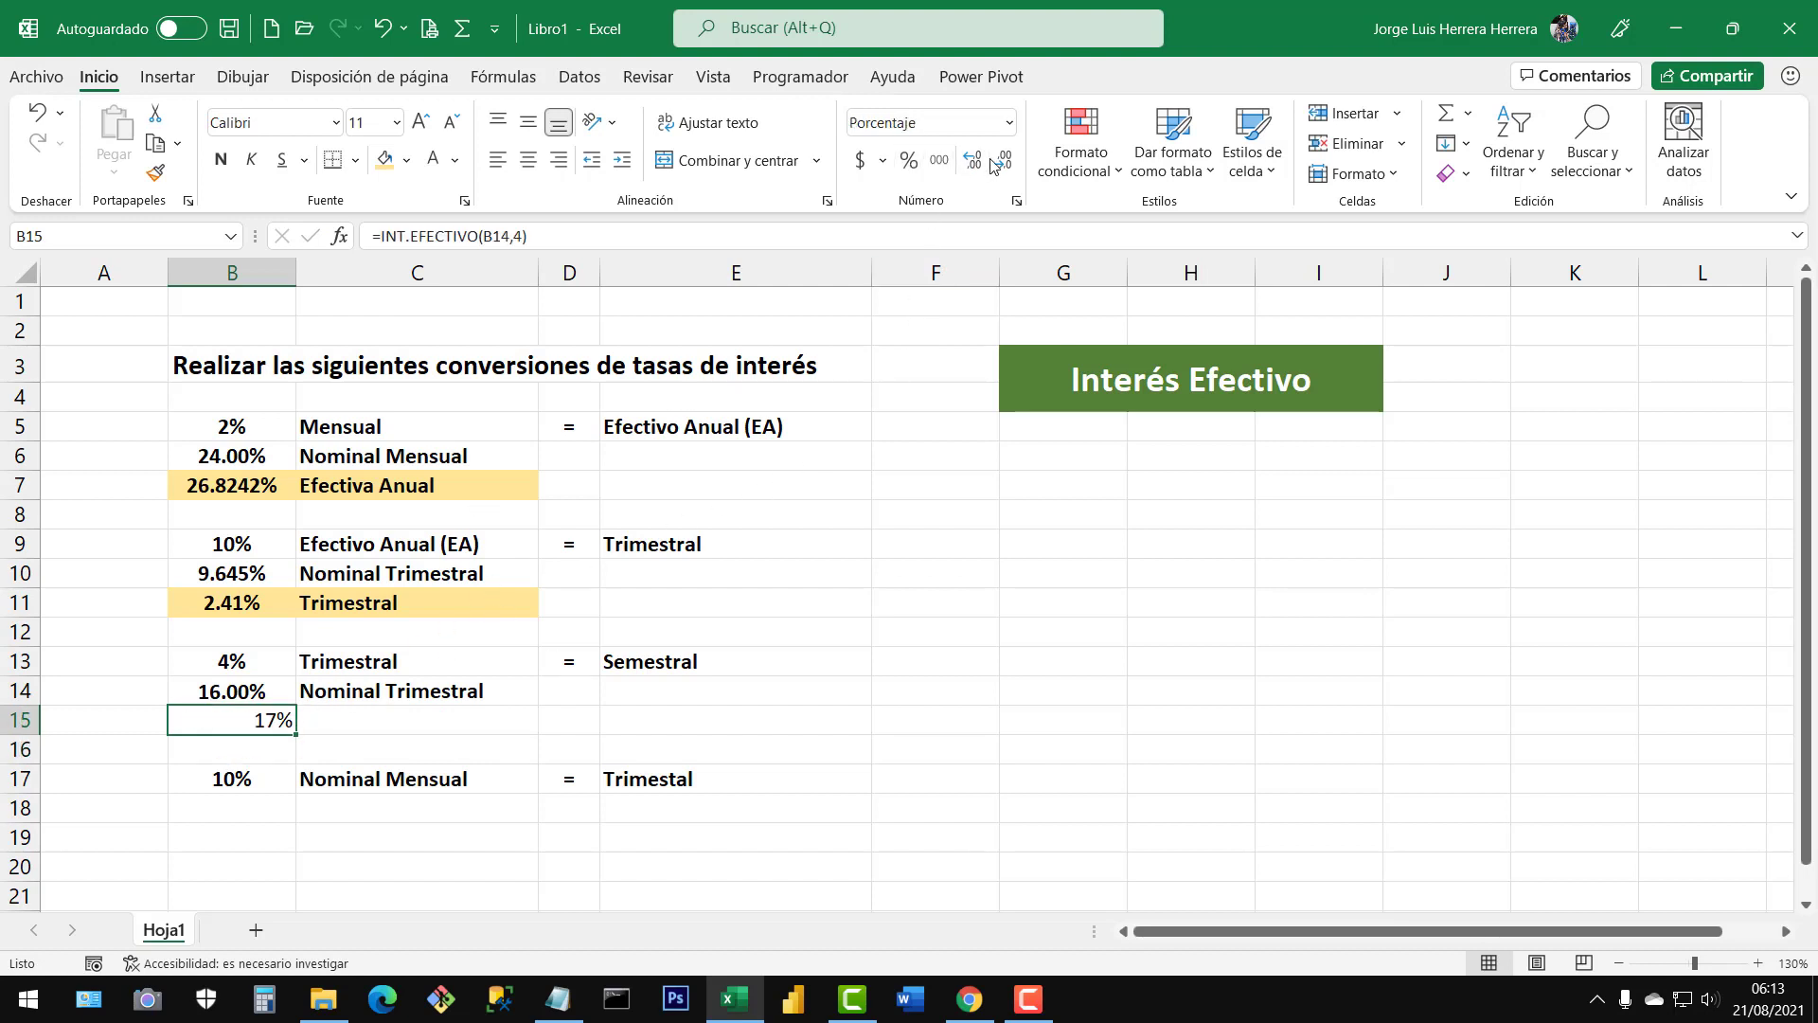
{"action": "left_click", "coordinate": [971, 163]}
{"action": "left_click", "coordinate": [971, 163]}
{"action": "left_click", "coordinate": [529, 160]}
{"action": "left_click", "coordinate": [230, 167]}
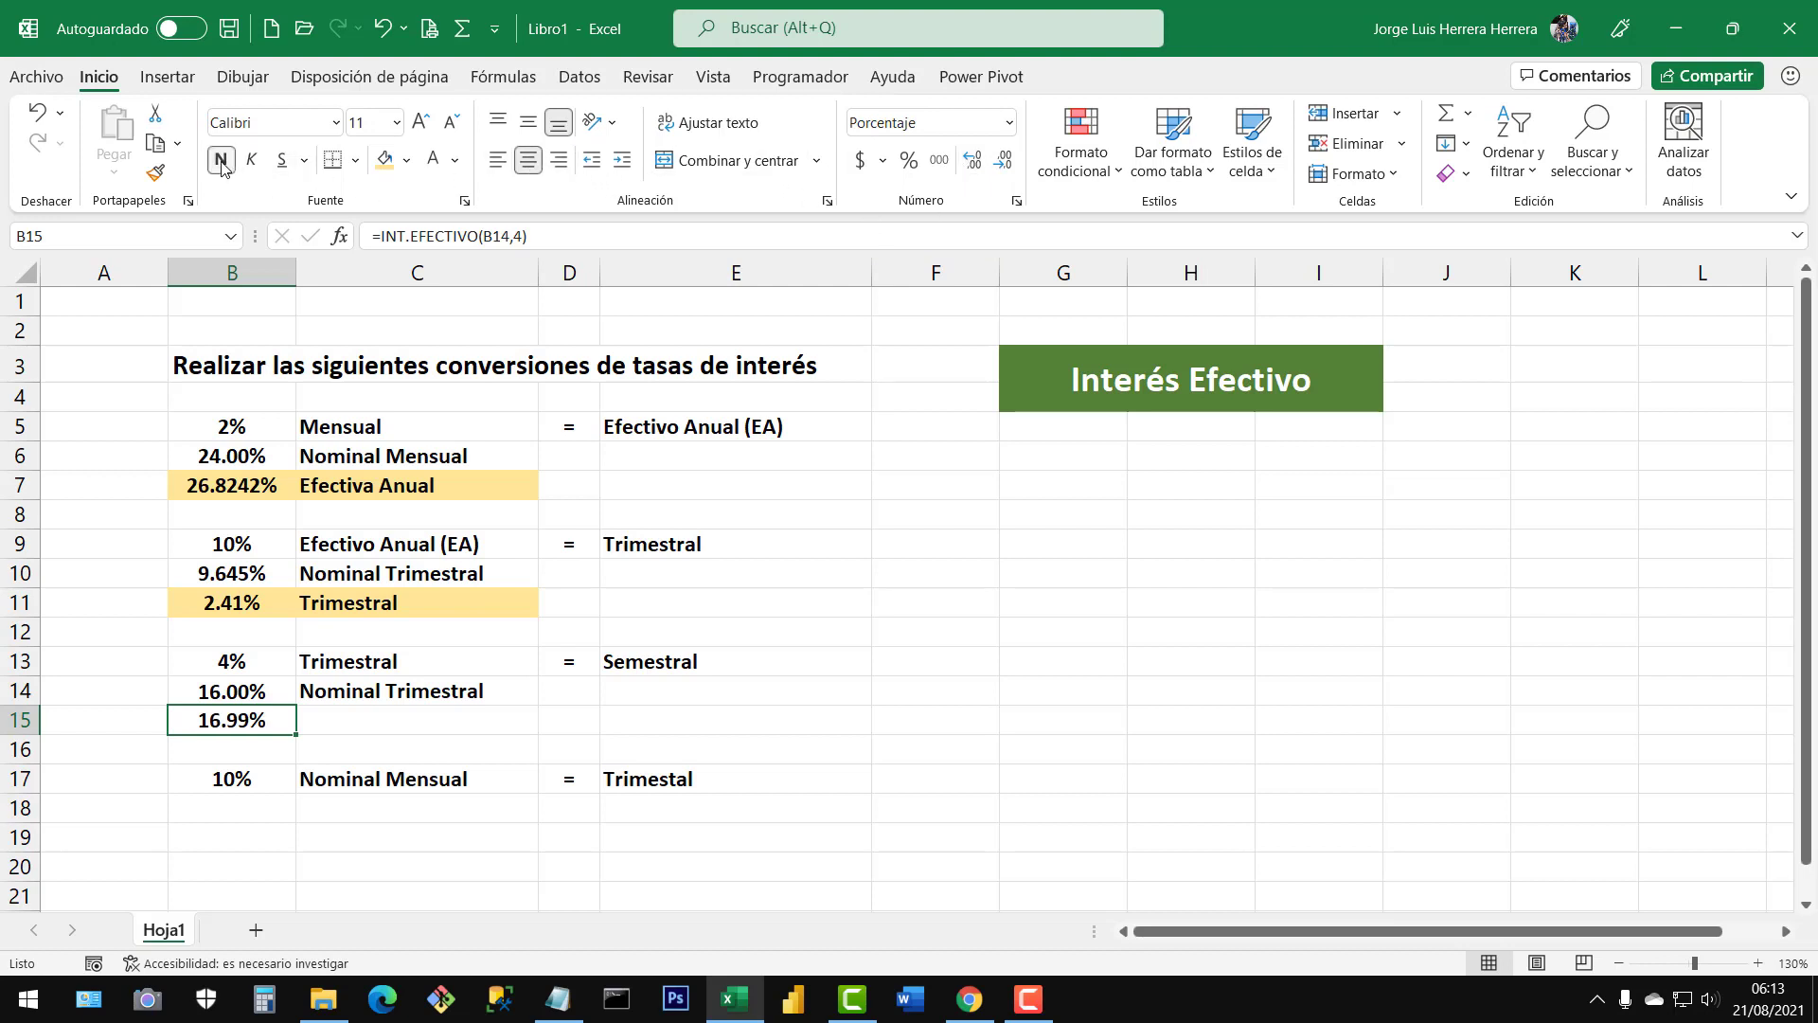
Label the rate in B15 by entering "Efectivo Anual" in C15
{"action": "left_click", "coordinate": [420, 717]}
{"action": "type", "text": "E"}
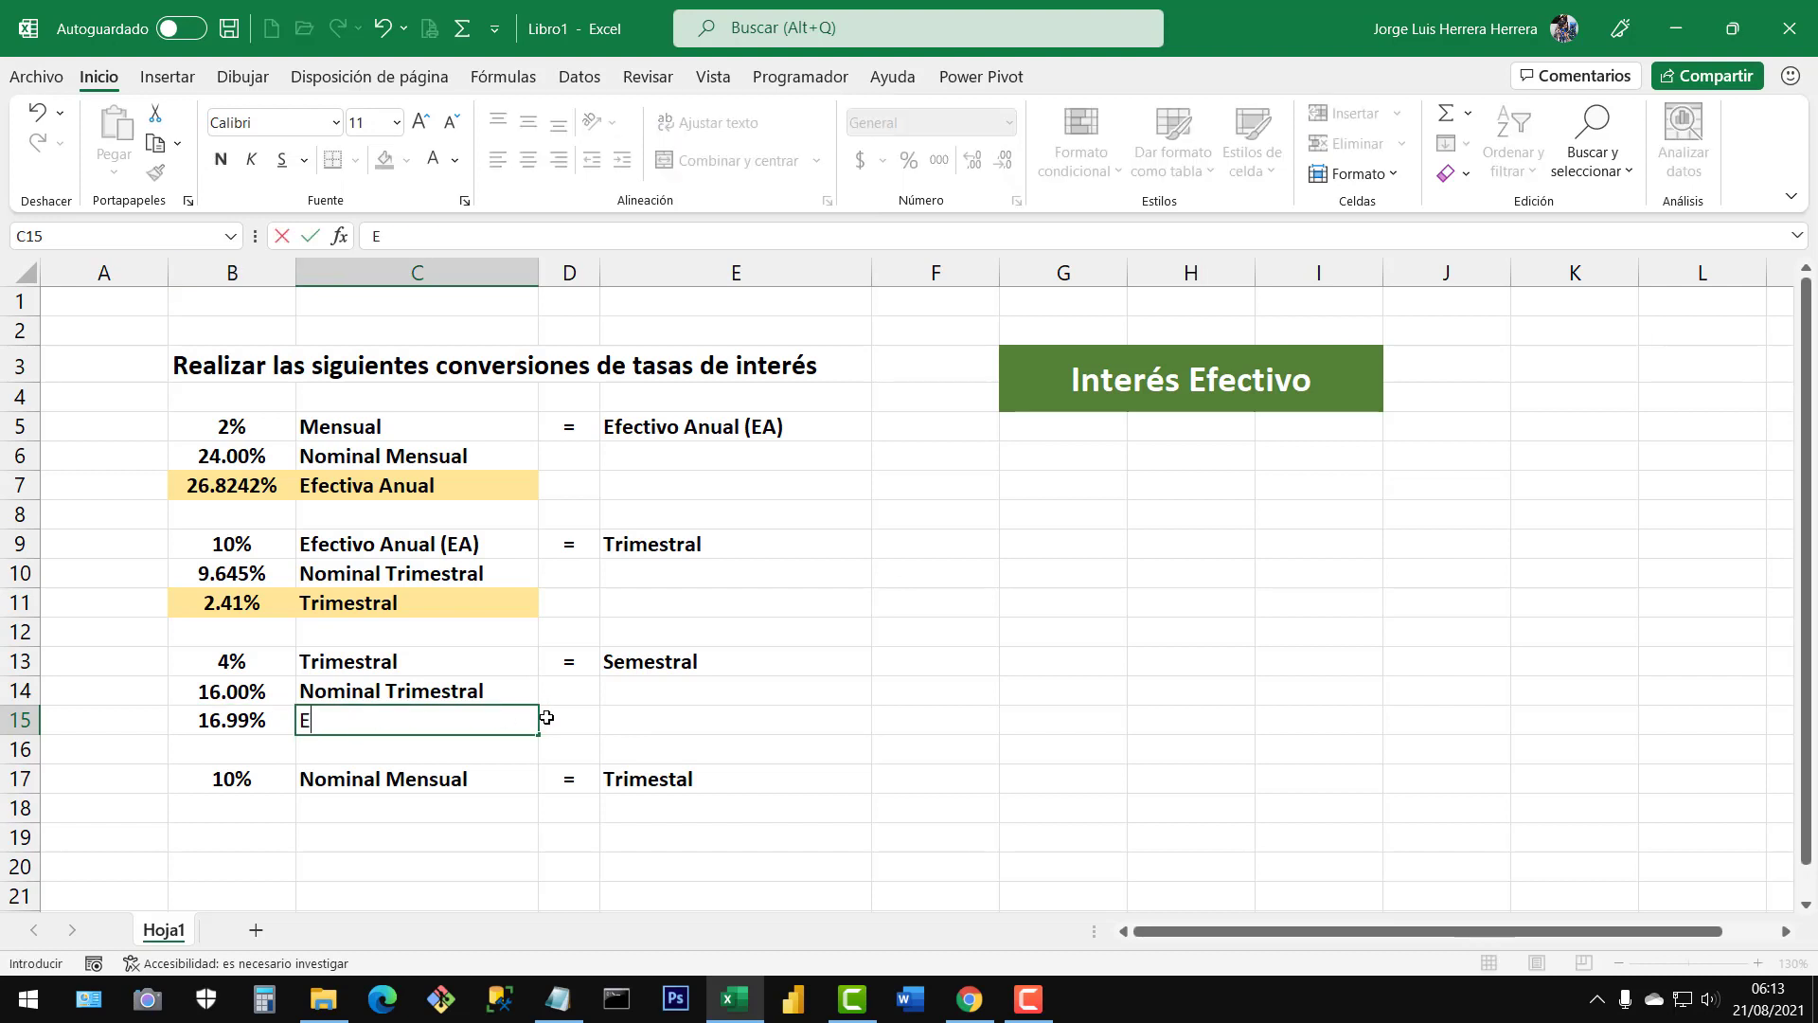
{"action": "type", "text": "fectivo Anual"}
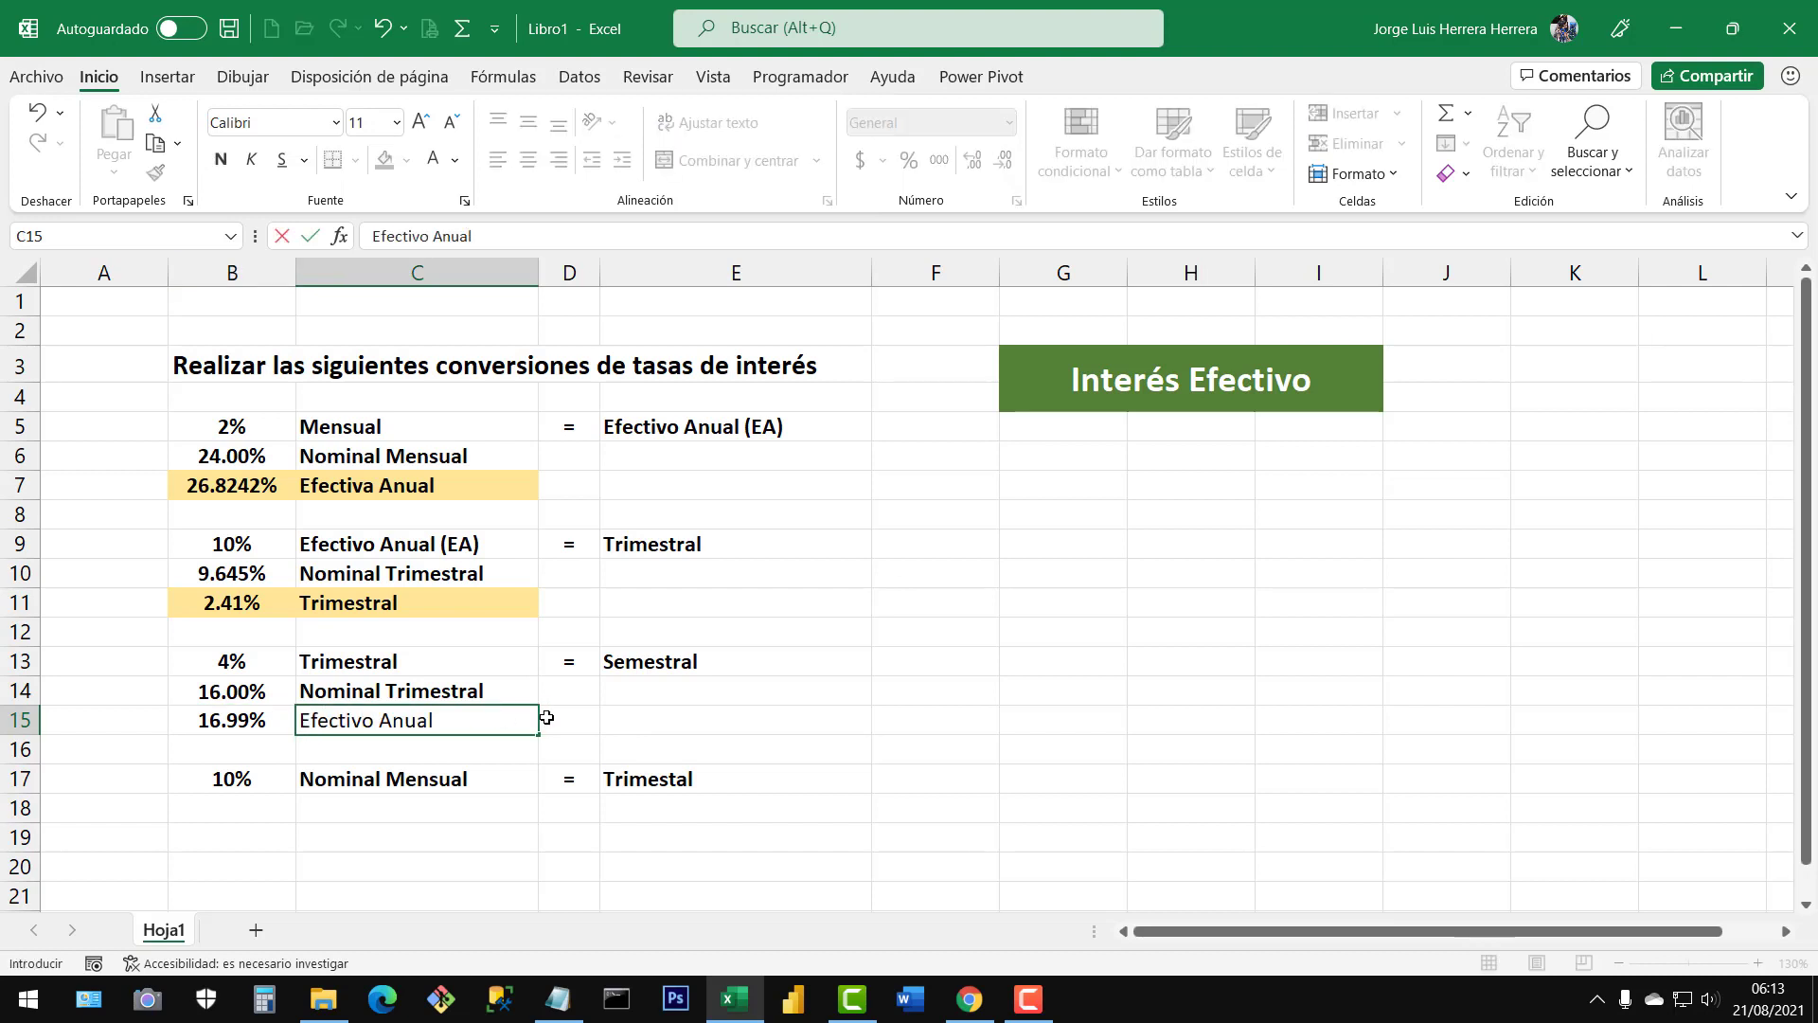
{"action": "key", "text": "Return"}
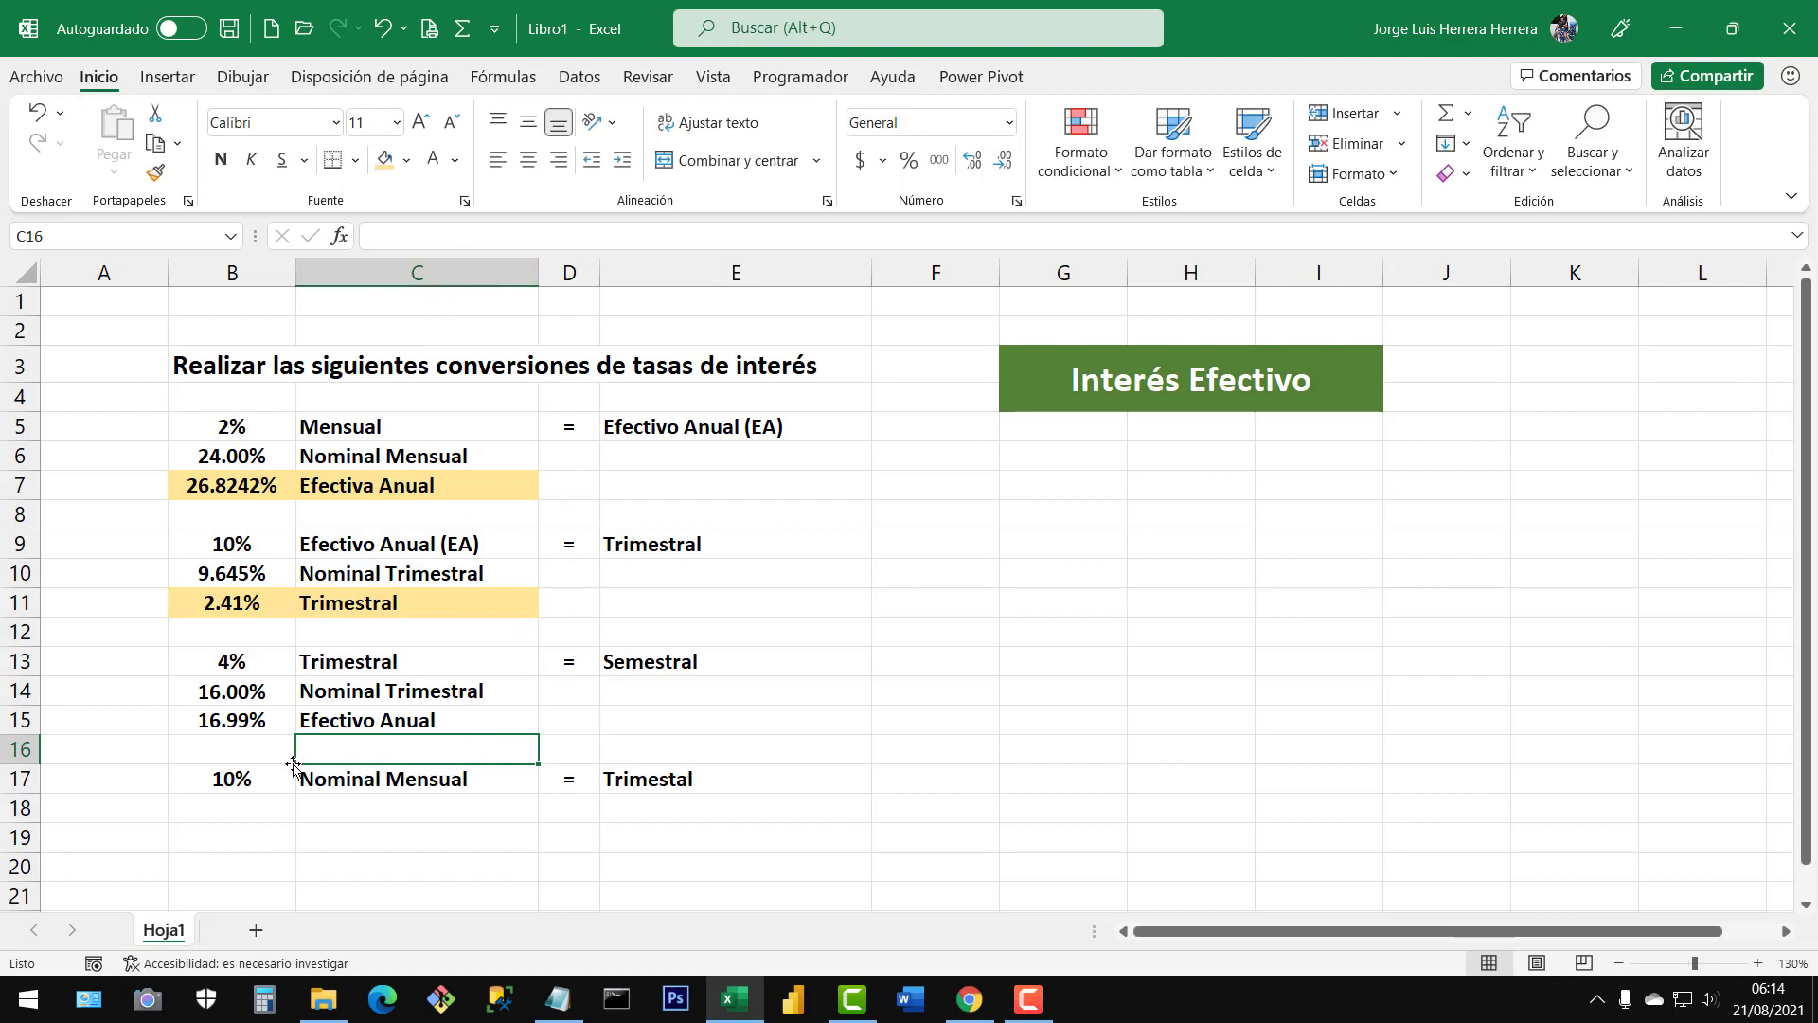
Insert a blank row at row 16 to make room above the 10% Nominal Mensual exercise
{"action": "left_click", "coordinate": [225, 753]}
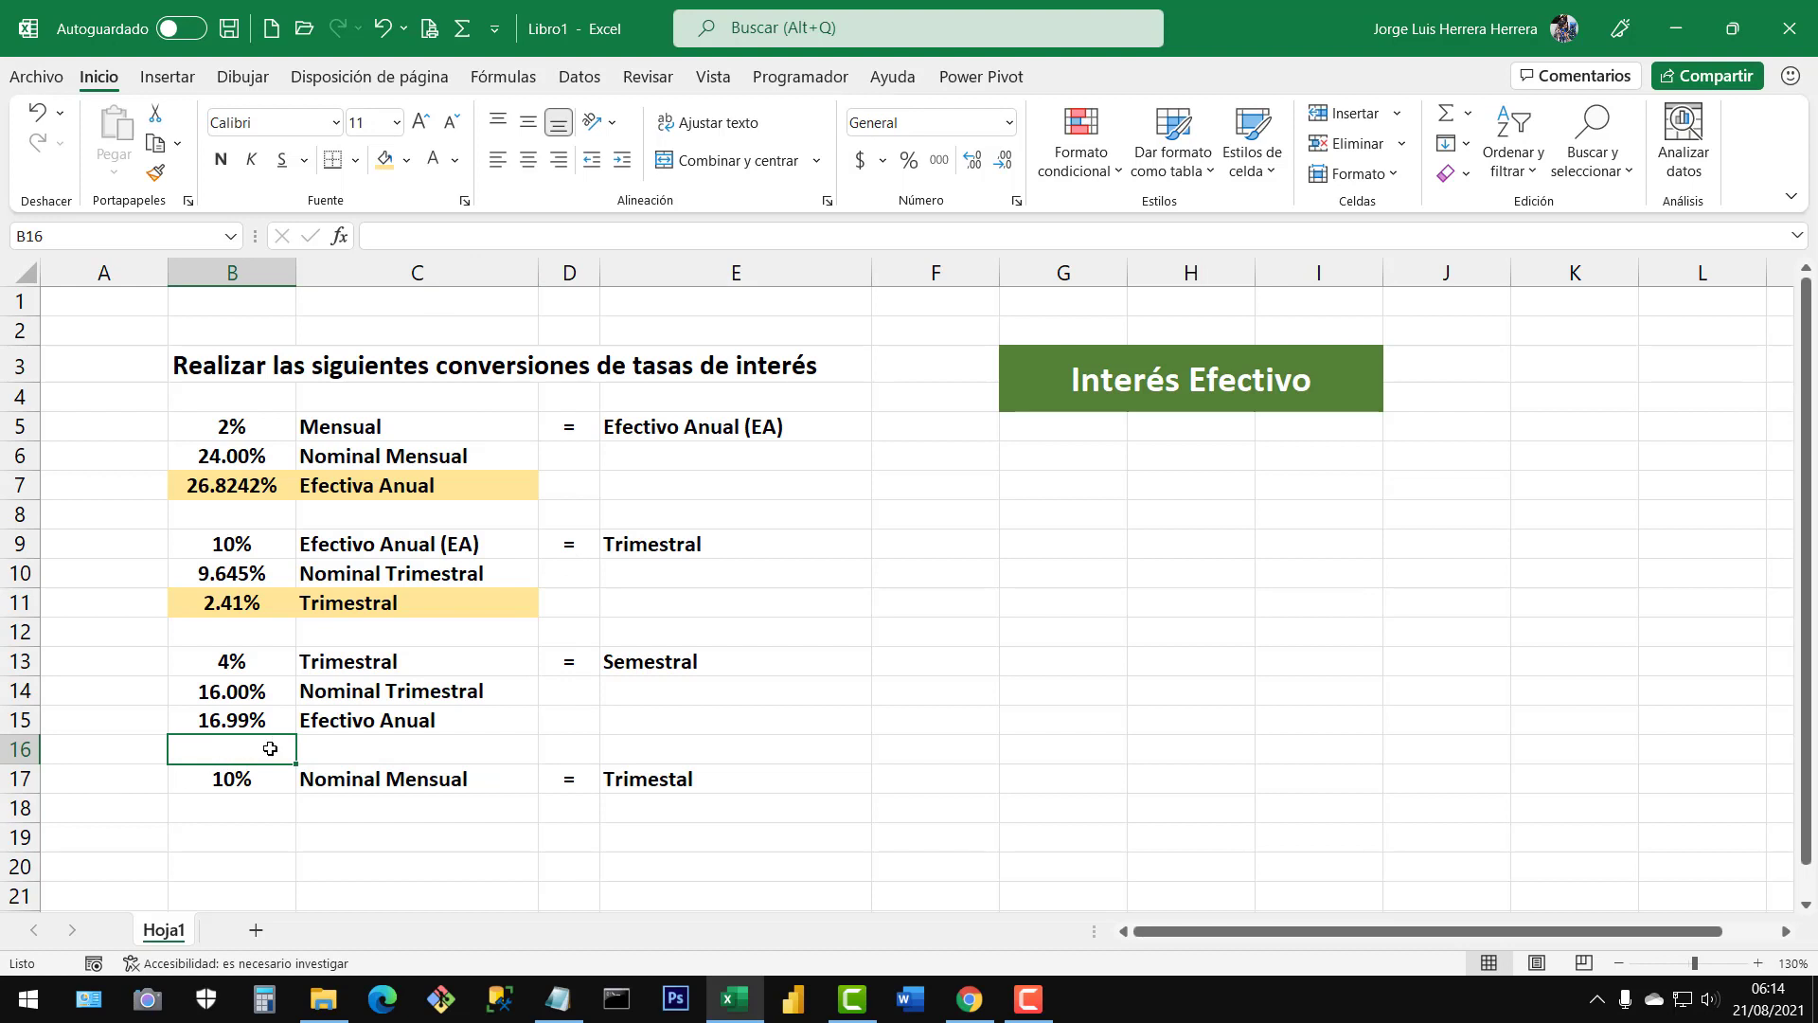
{"action": "right_click", "coordinate": [21, 751]}
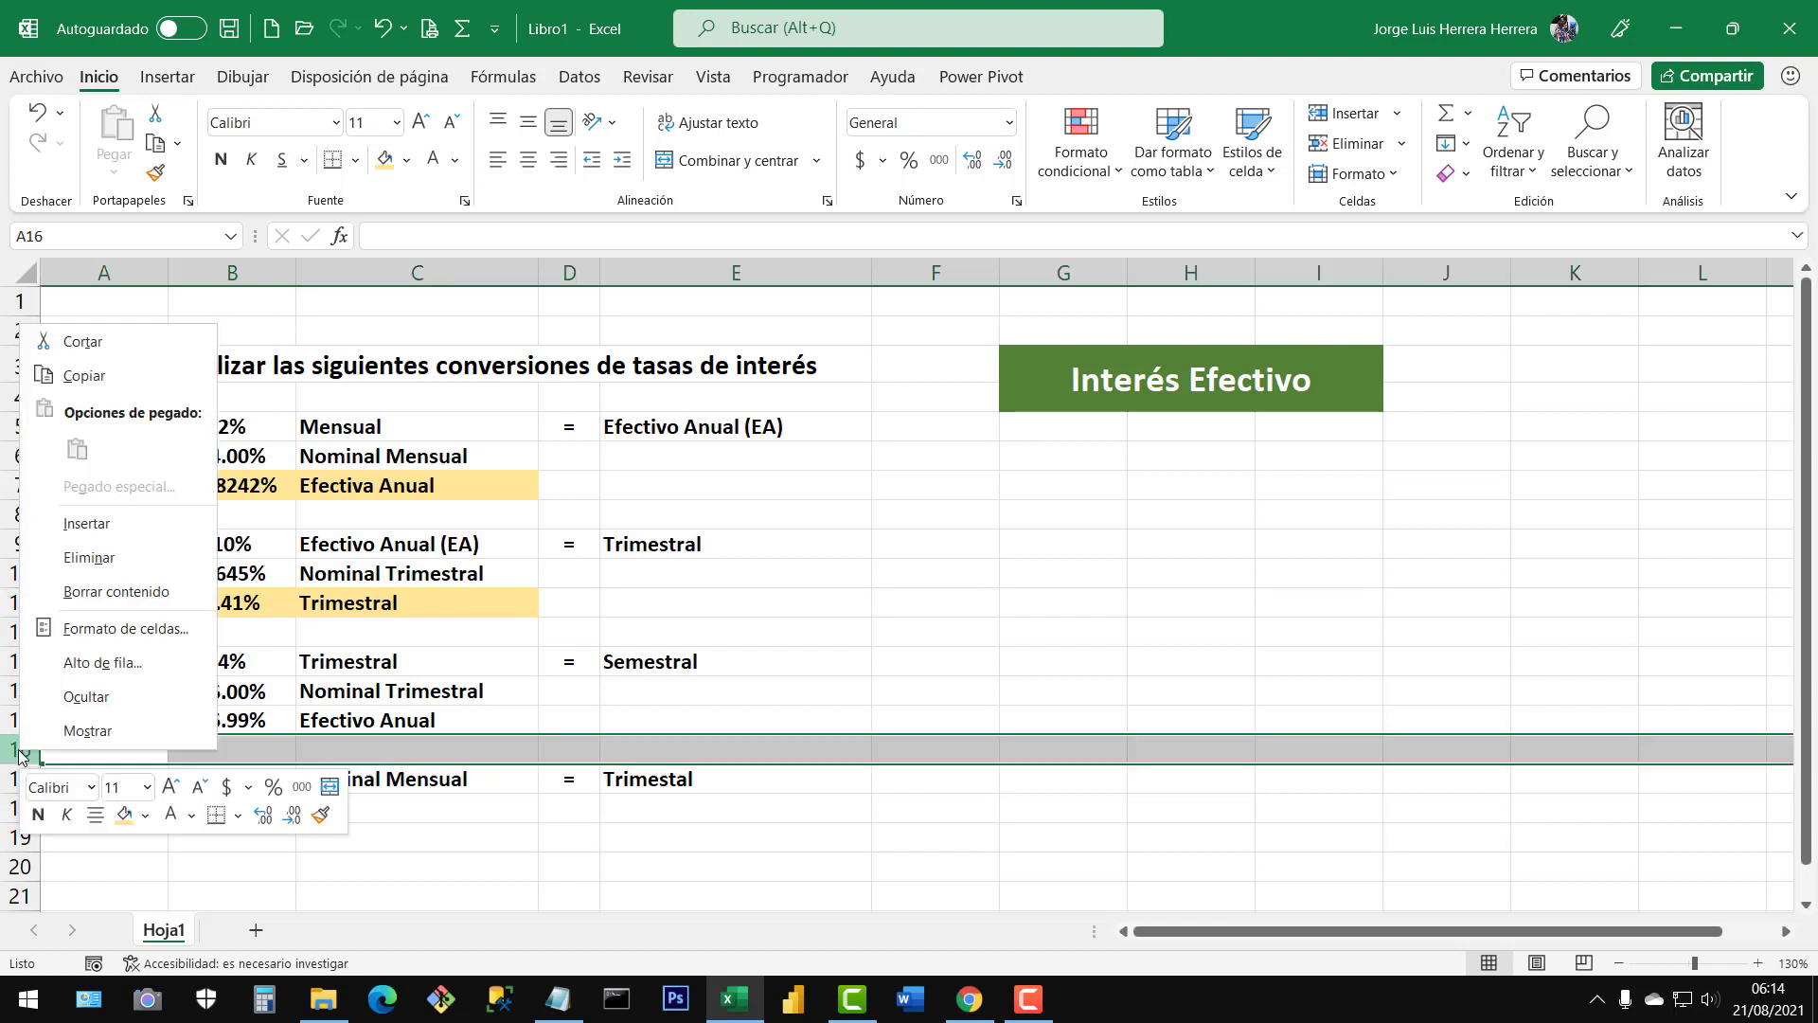
{"action": "left_click", "coordinate": [109, 524]}
Calculate the nominal semiannual rate in B16 with the formula =TASA.NOMINAL(B15,2)
{"action": "left_click", "coordinate": [277, 757]}
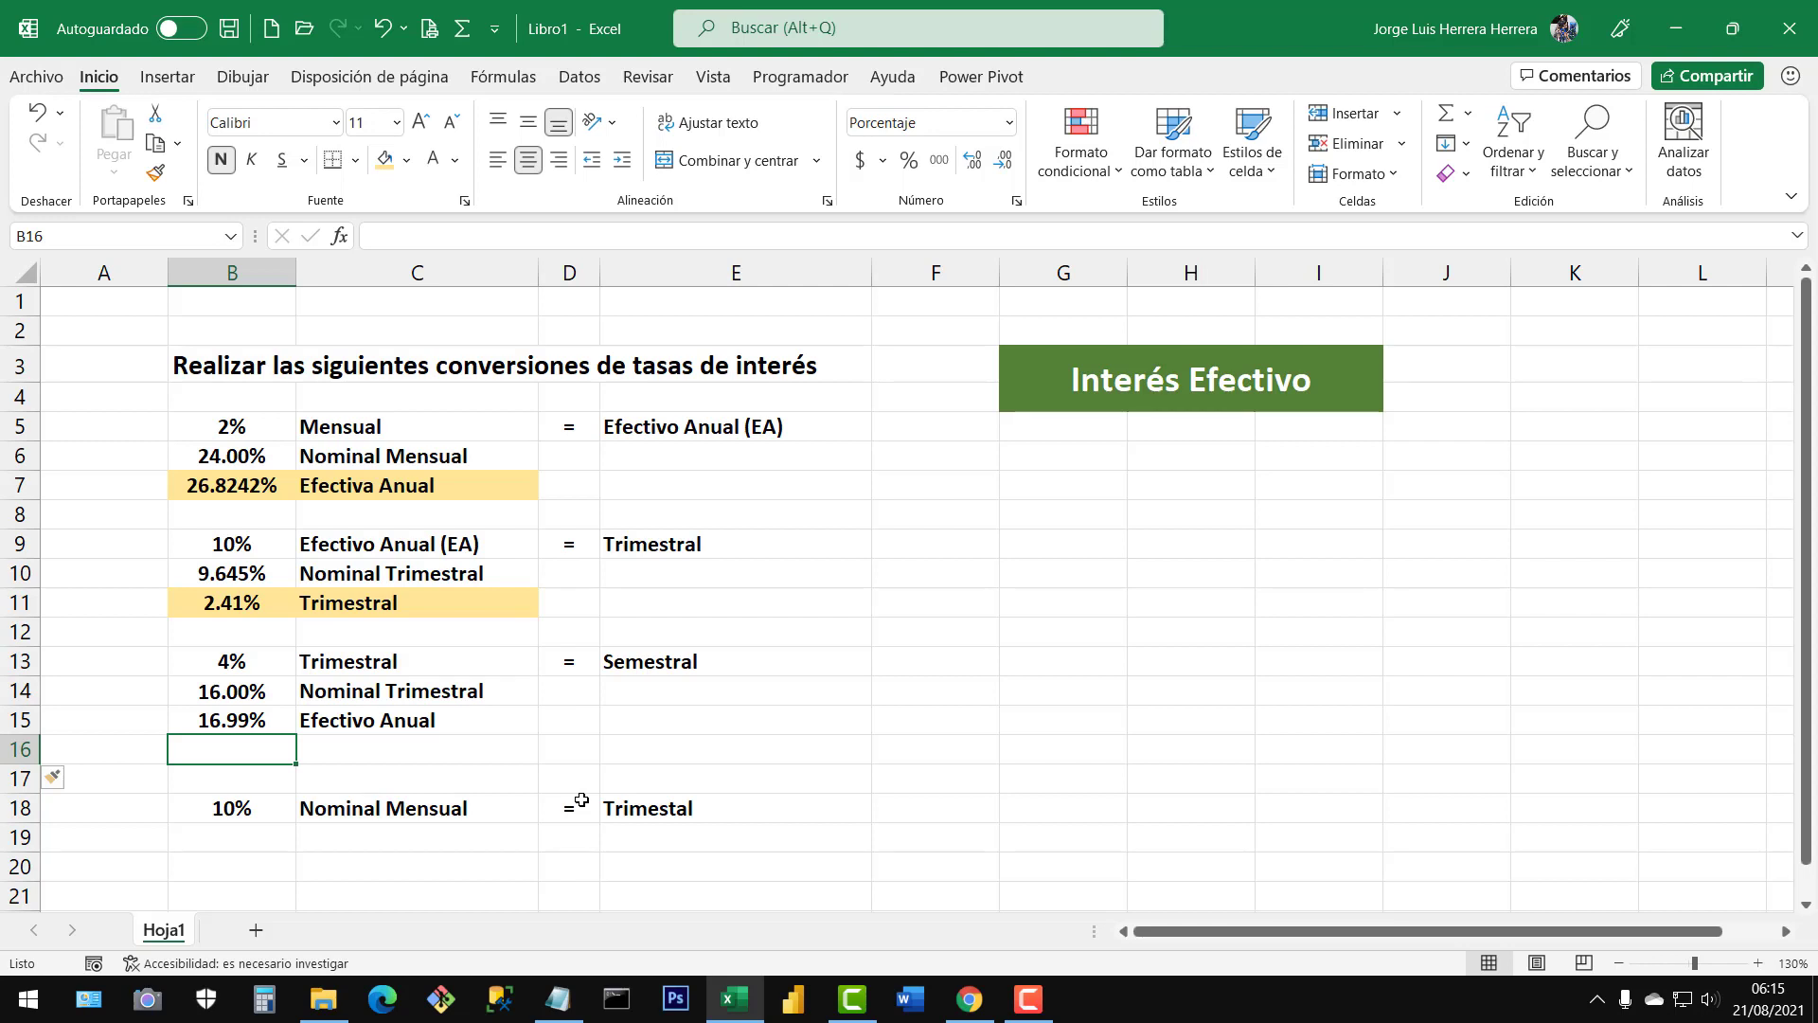
{"action": "type", "text": "=tasa"}
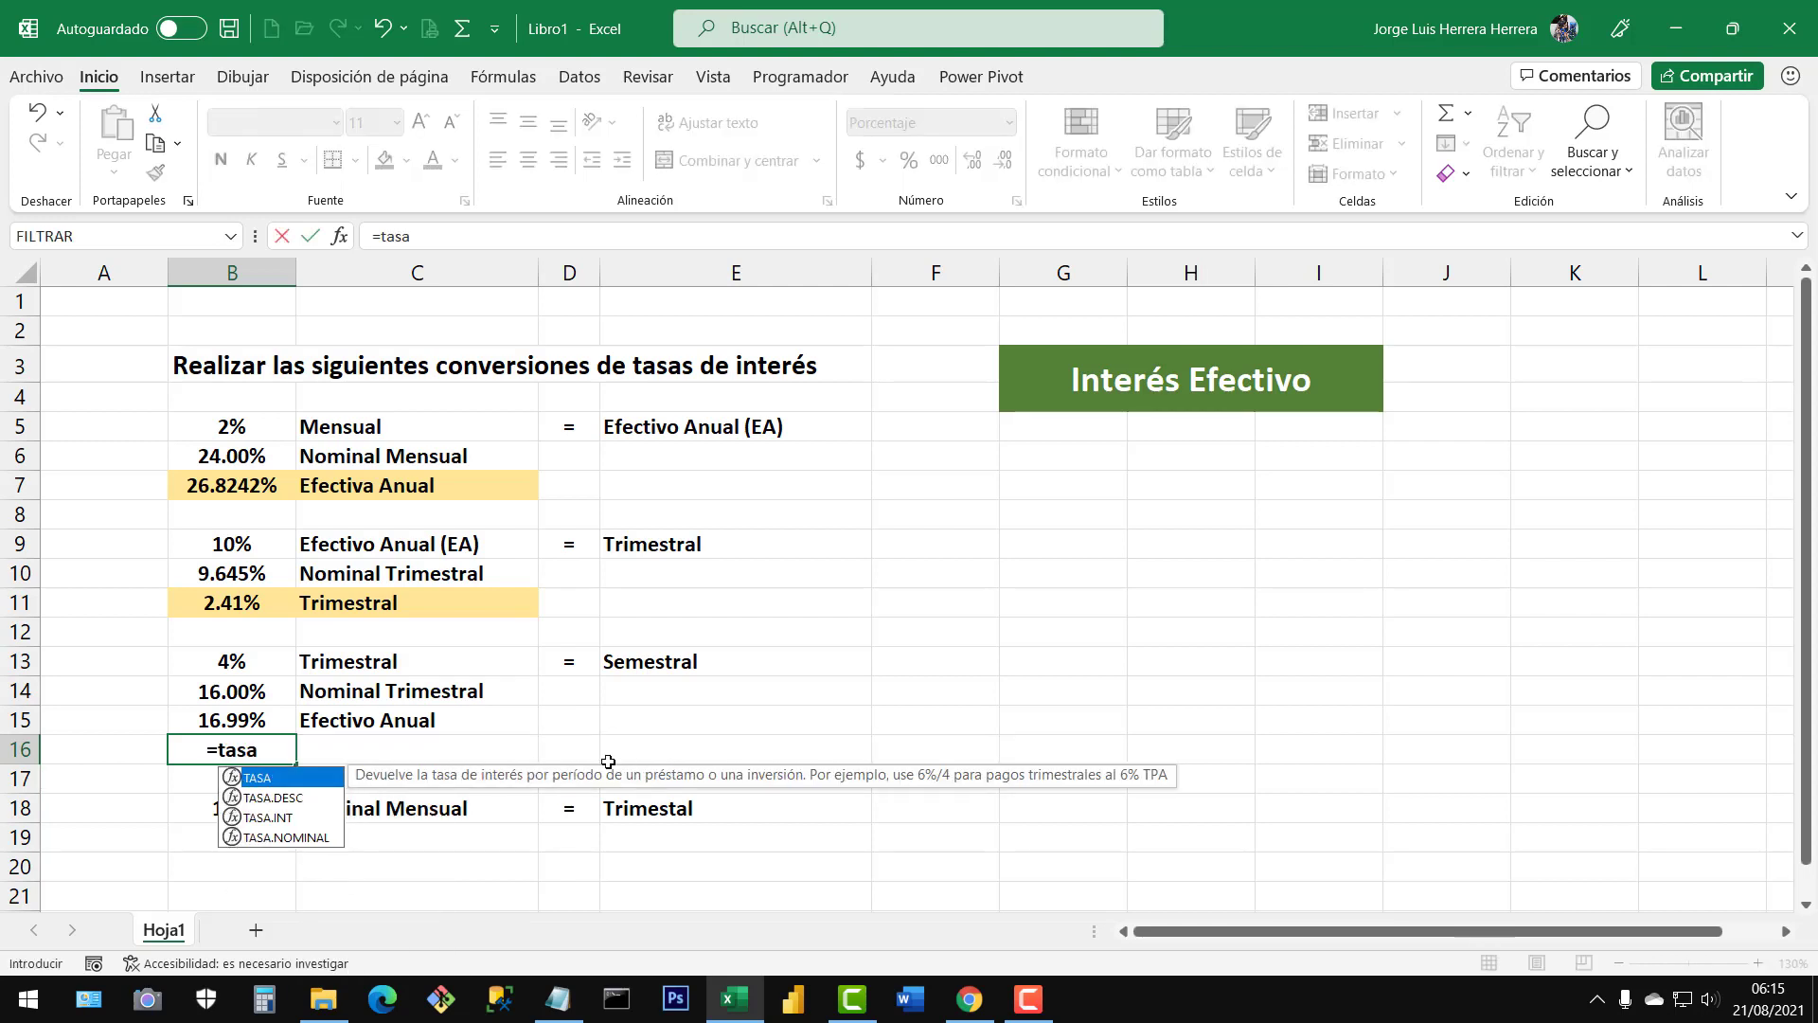
{"action": "double_click", "coordinate": [300, 837]}
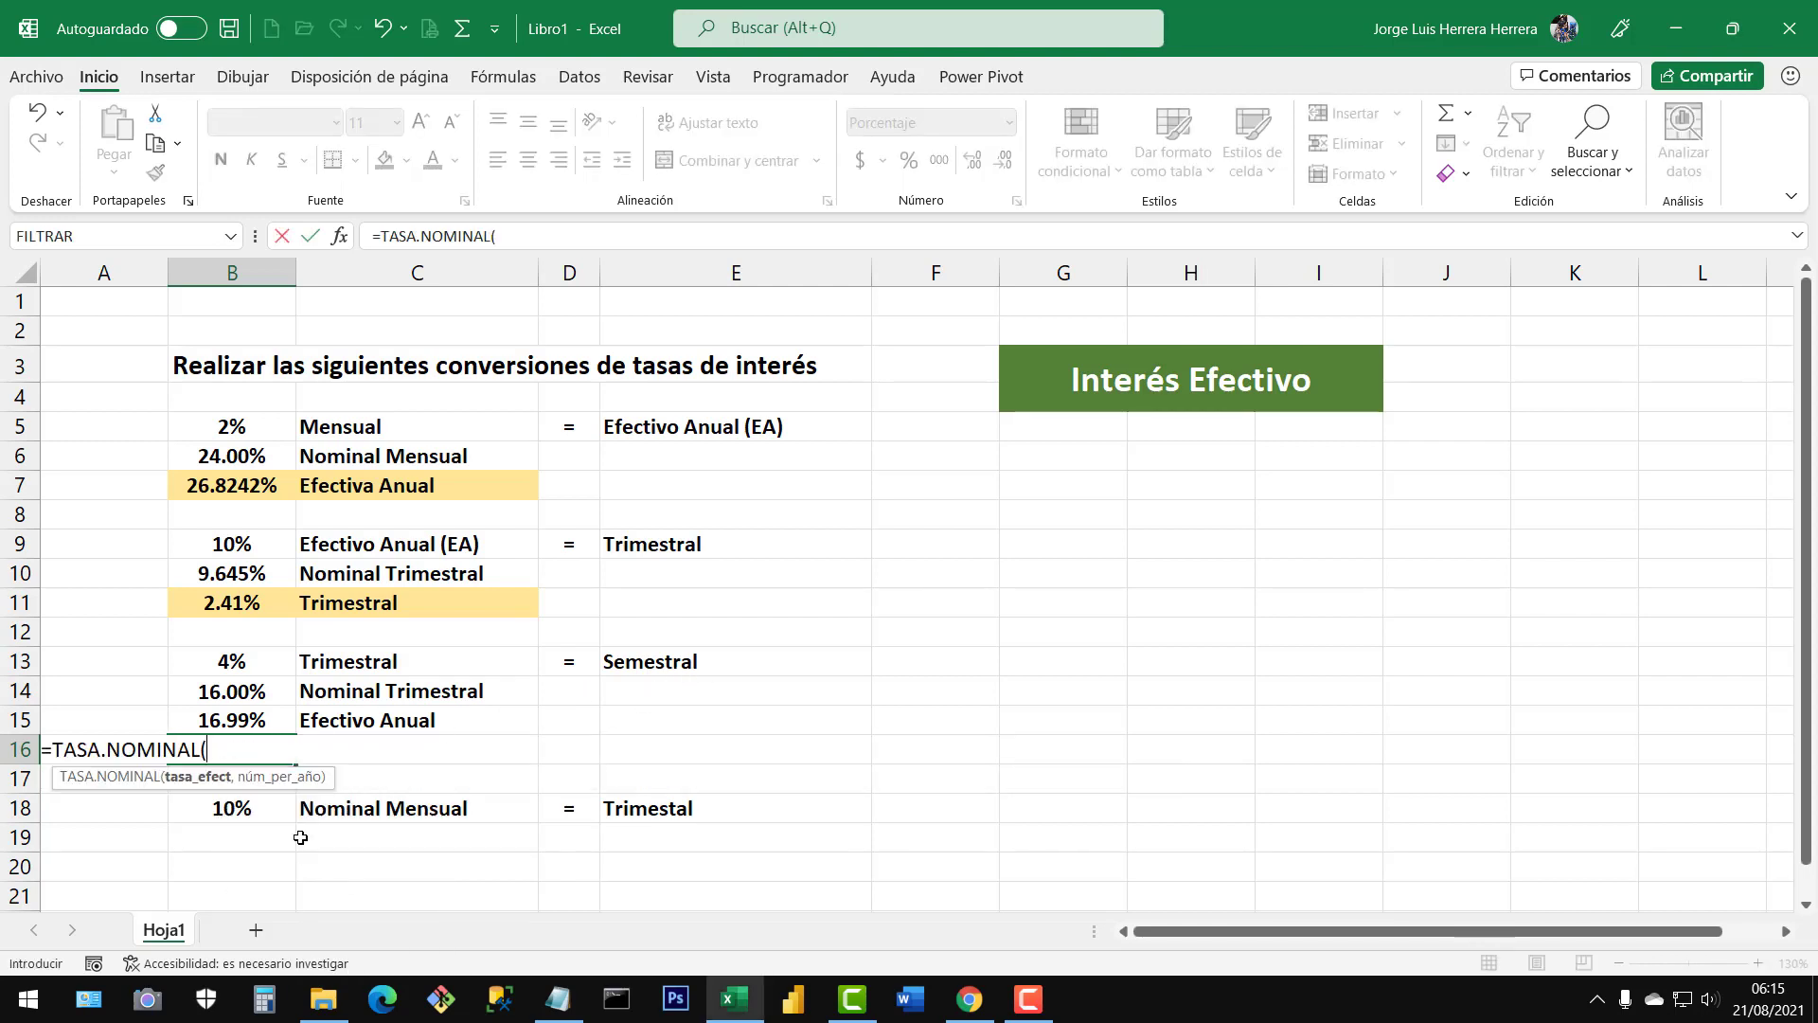
{"action": "left_click", "coordinate": [240, 724]}
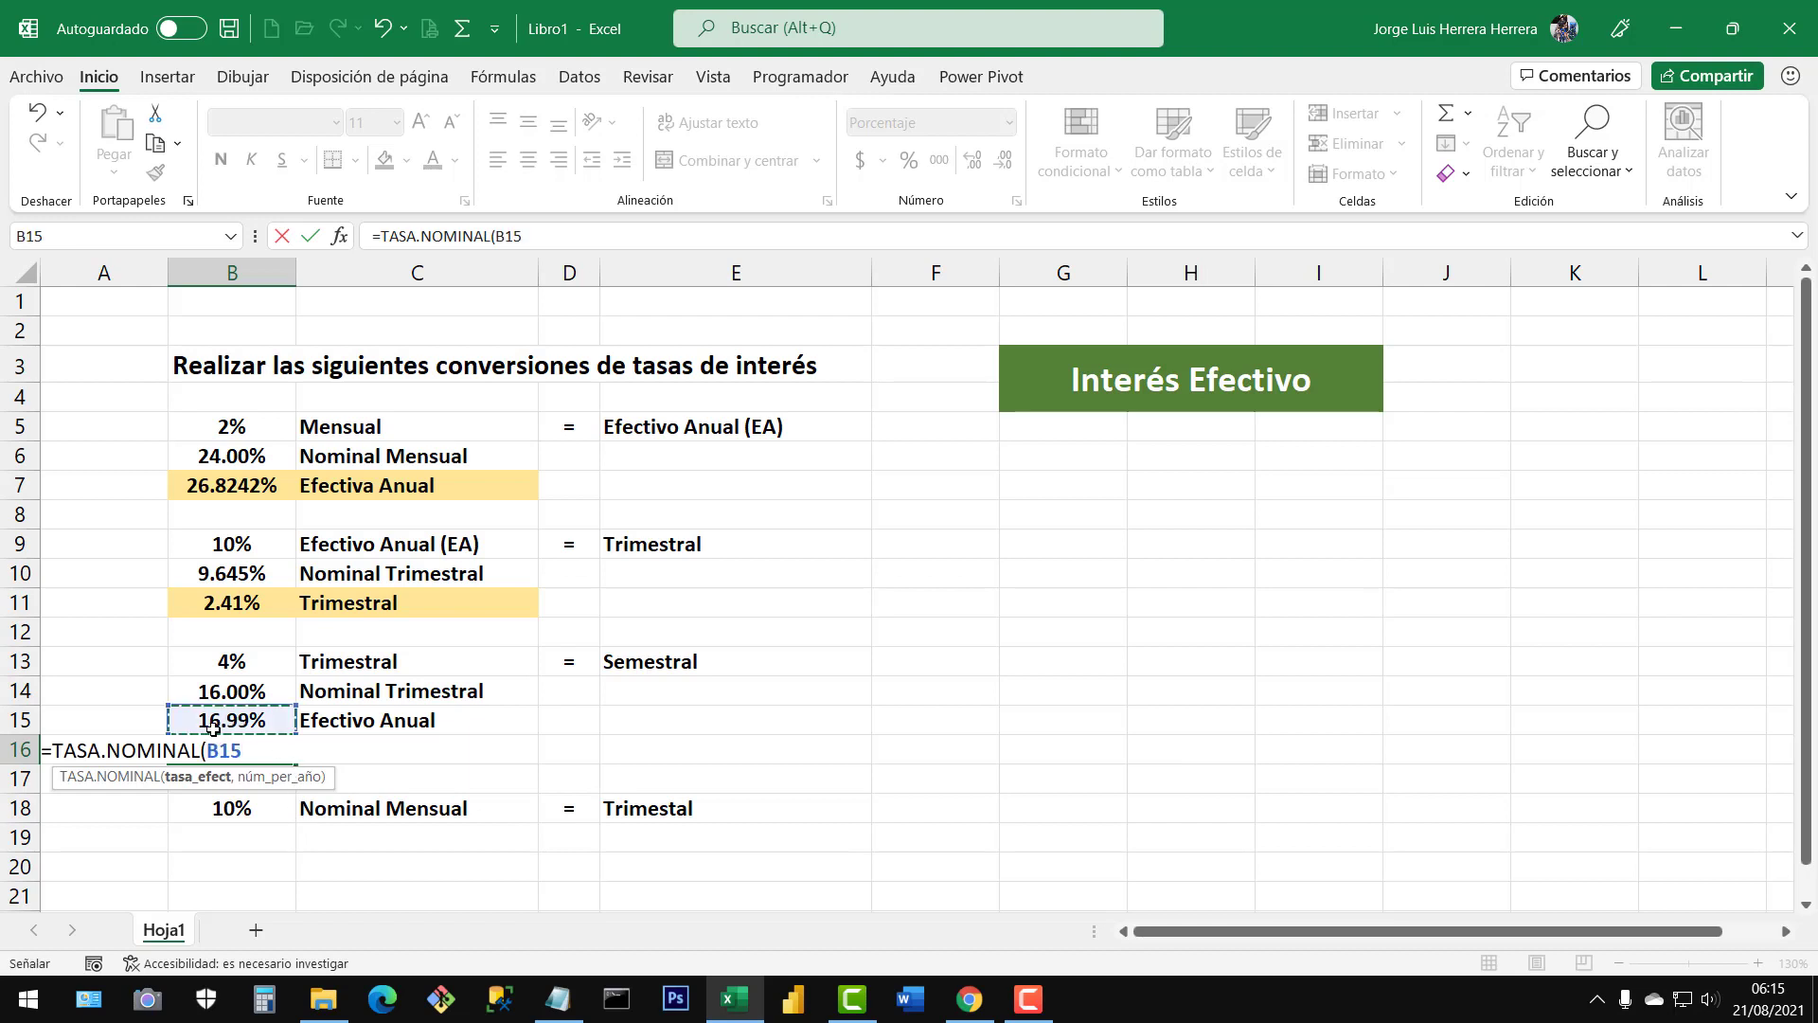
{"action": "type", "text": ","}
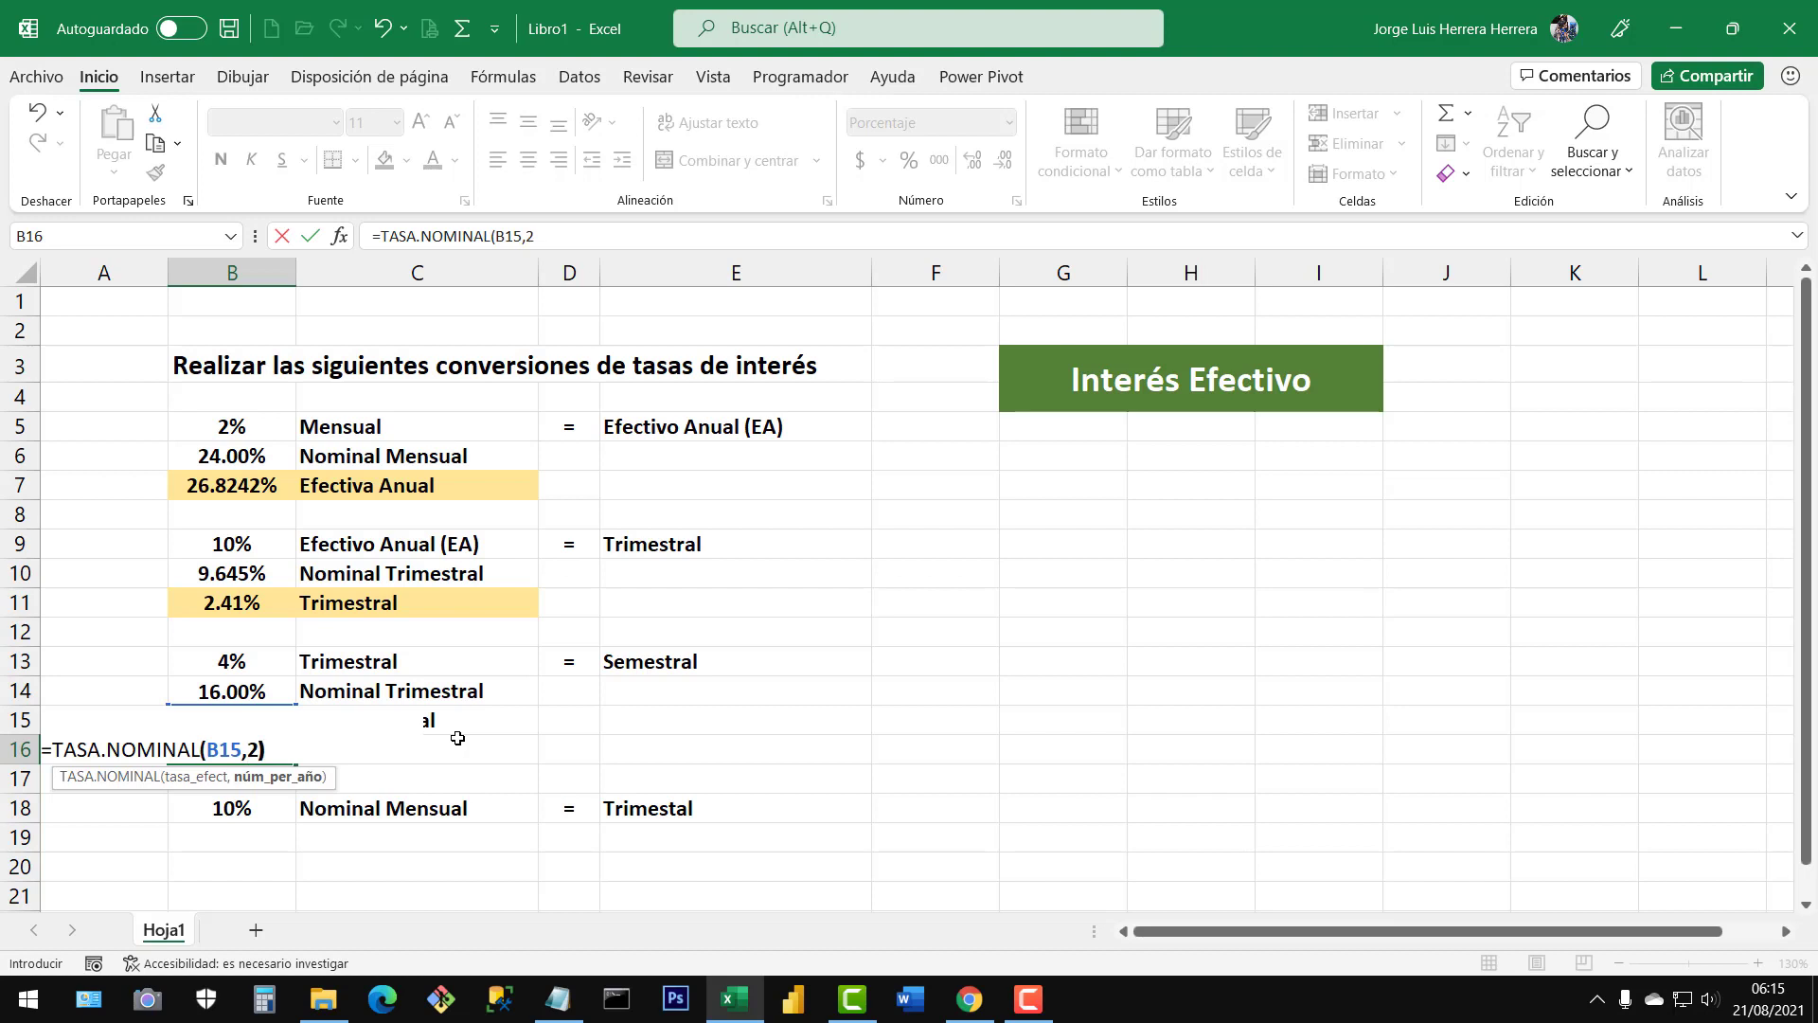
{"action": "type", "text": "2)"}
{"action": "key", "text": "Return"}
Label the rate in B16 by entering "Nominal Semestral" in bold in C16
{"action": "left_click", "coordinate": [371, 741]}
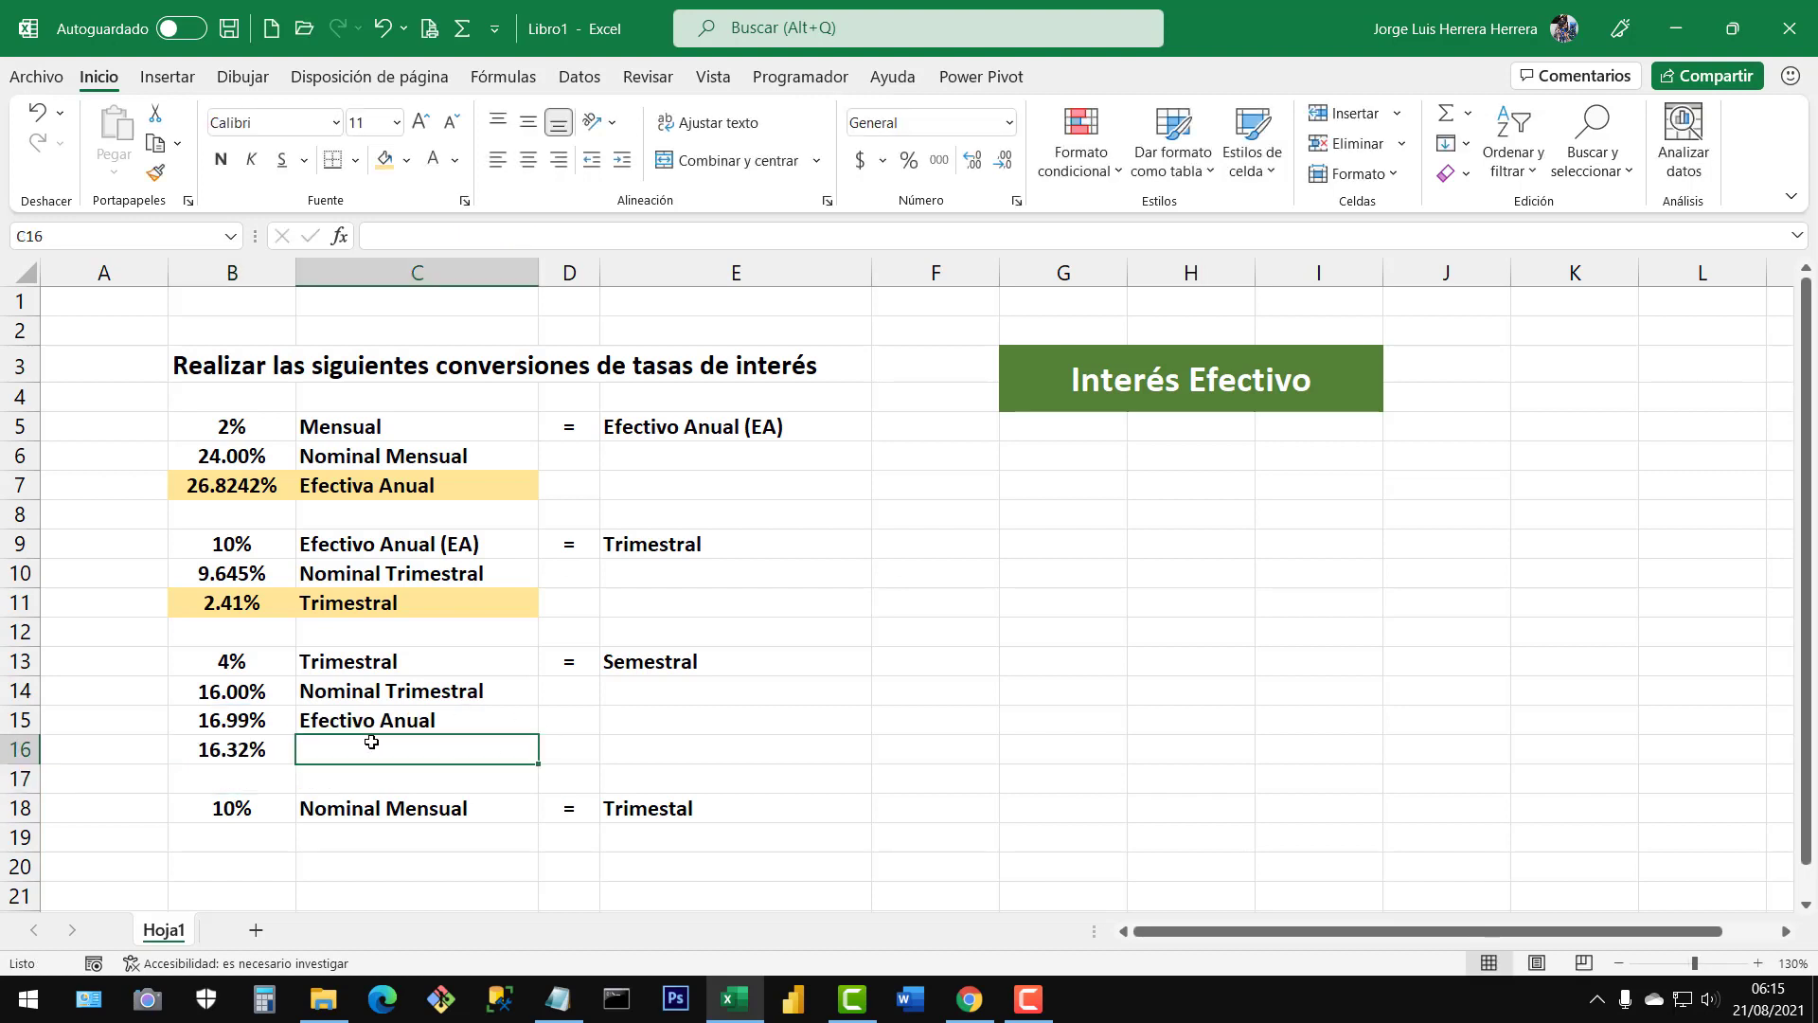
{"action": "key", "text": "ctrl+n"}
{"action": "type", "text": "Nomin"}
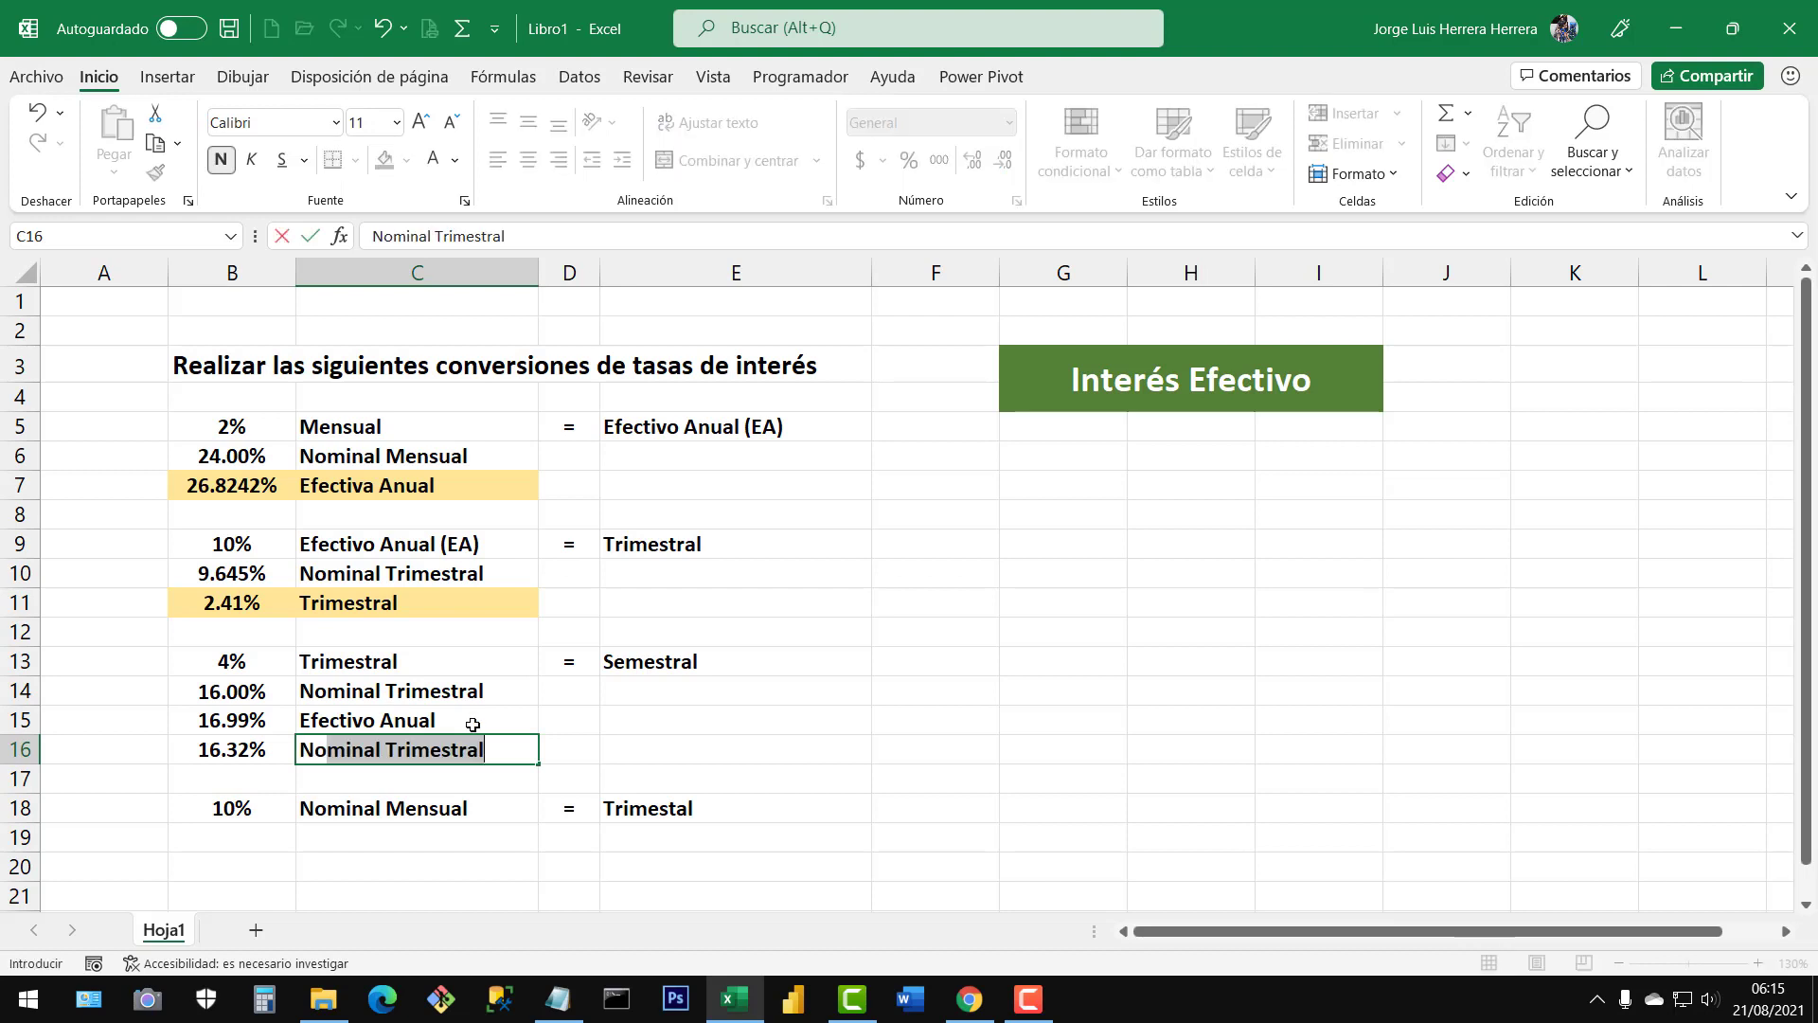
{"action": "type", "text": "al Semestral"}
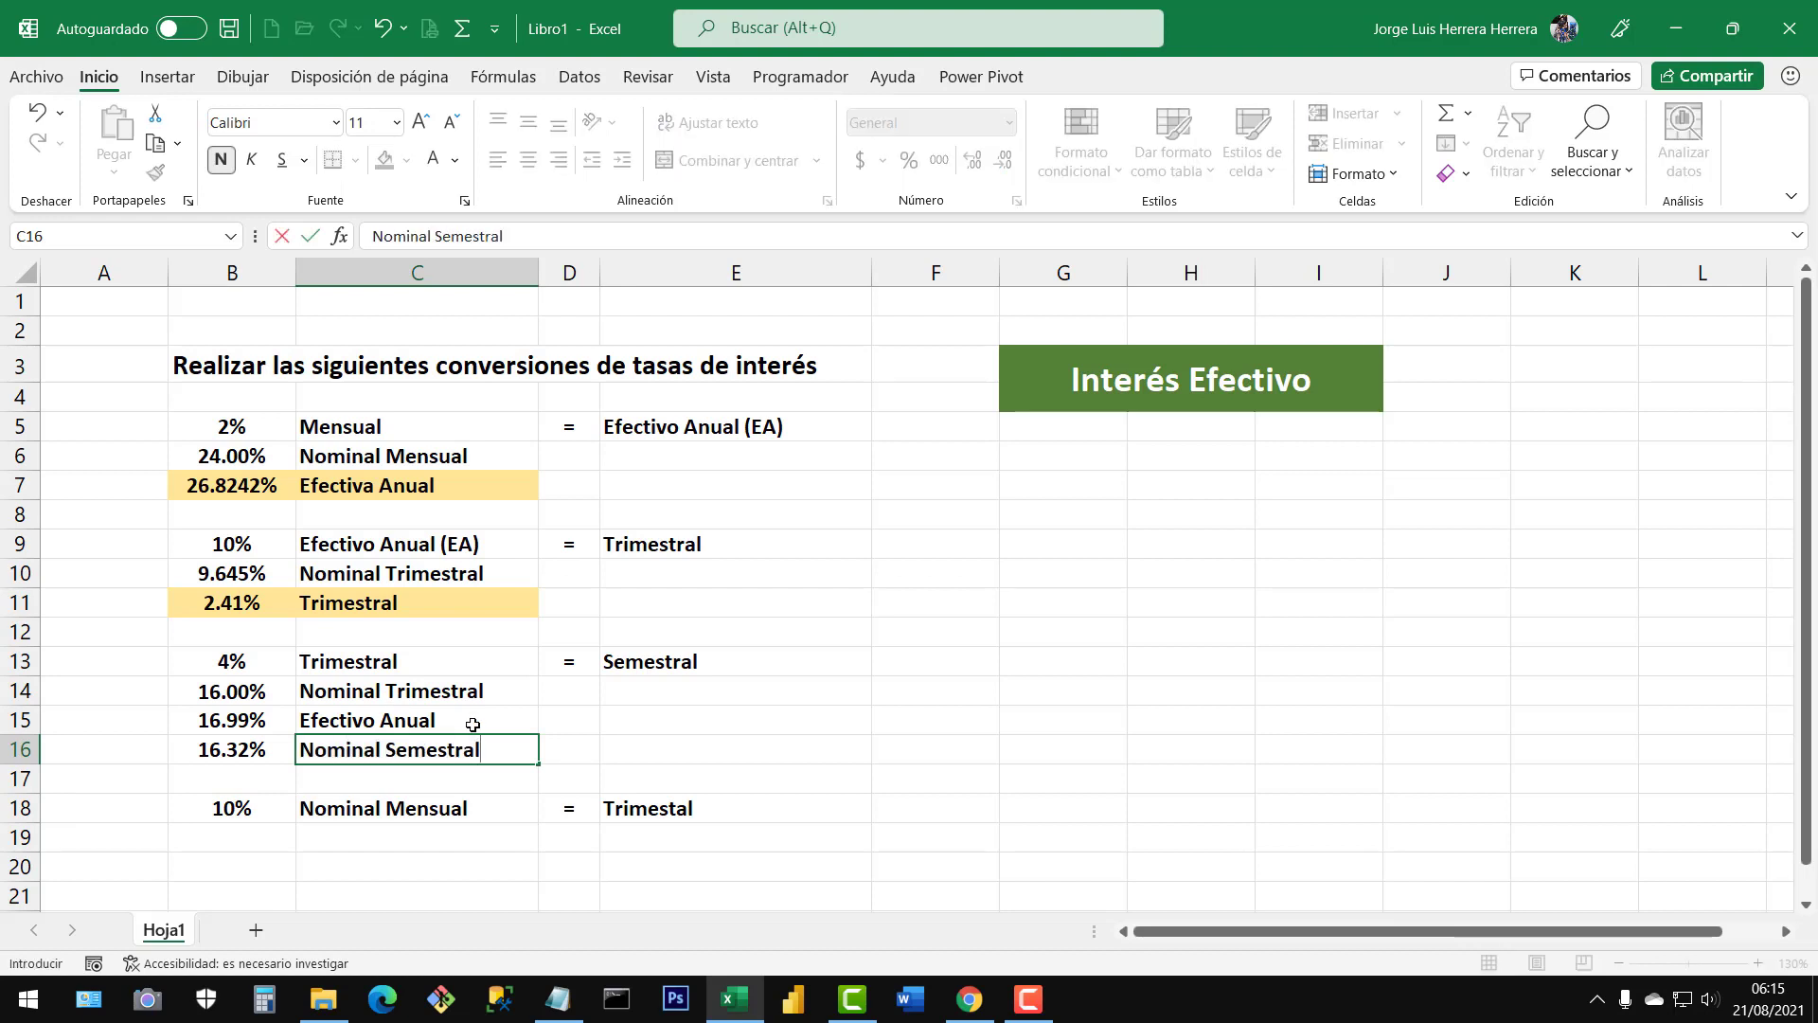
{"action": "key", "text": "Return"}
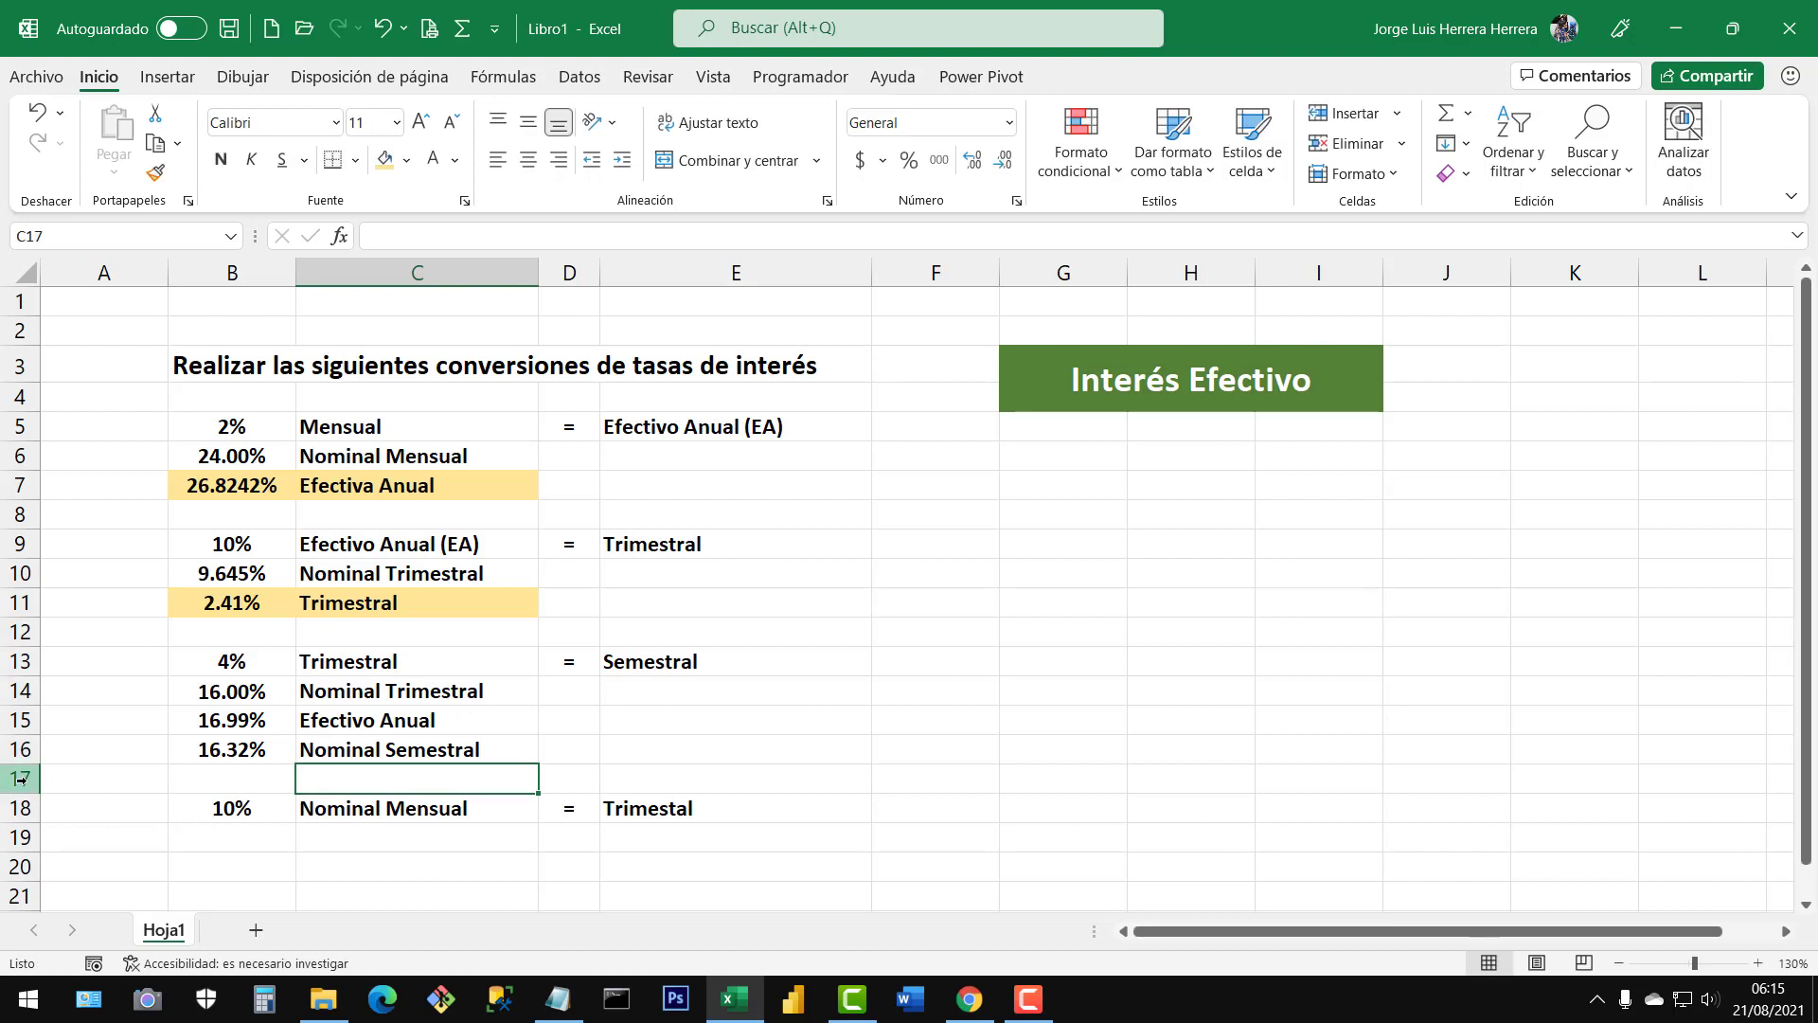
Insert another blank row at row 17, above the 10% Nominal Mensual exercise
{"action": "right_click", "coordinate": [54, 779]}
{"action": "left_click", "coordinate": [139, 553]}
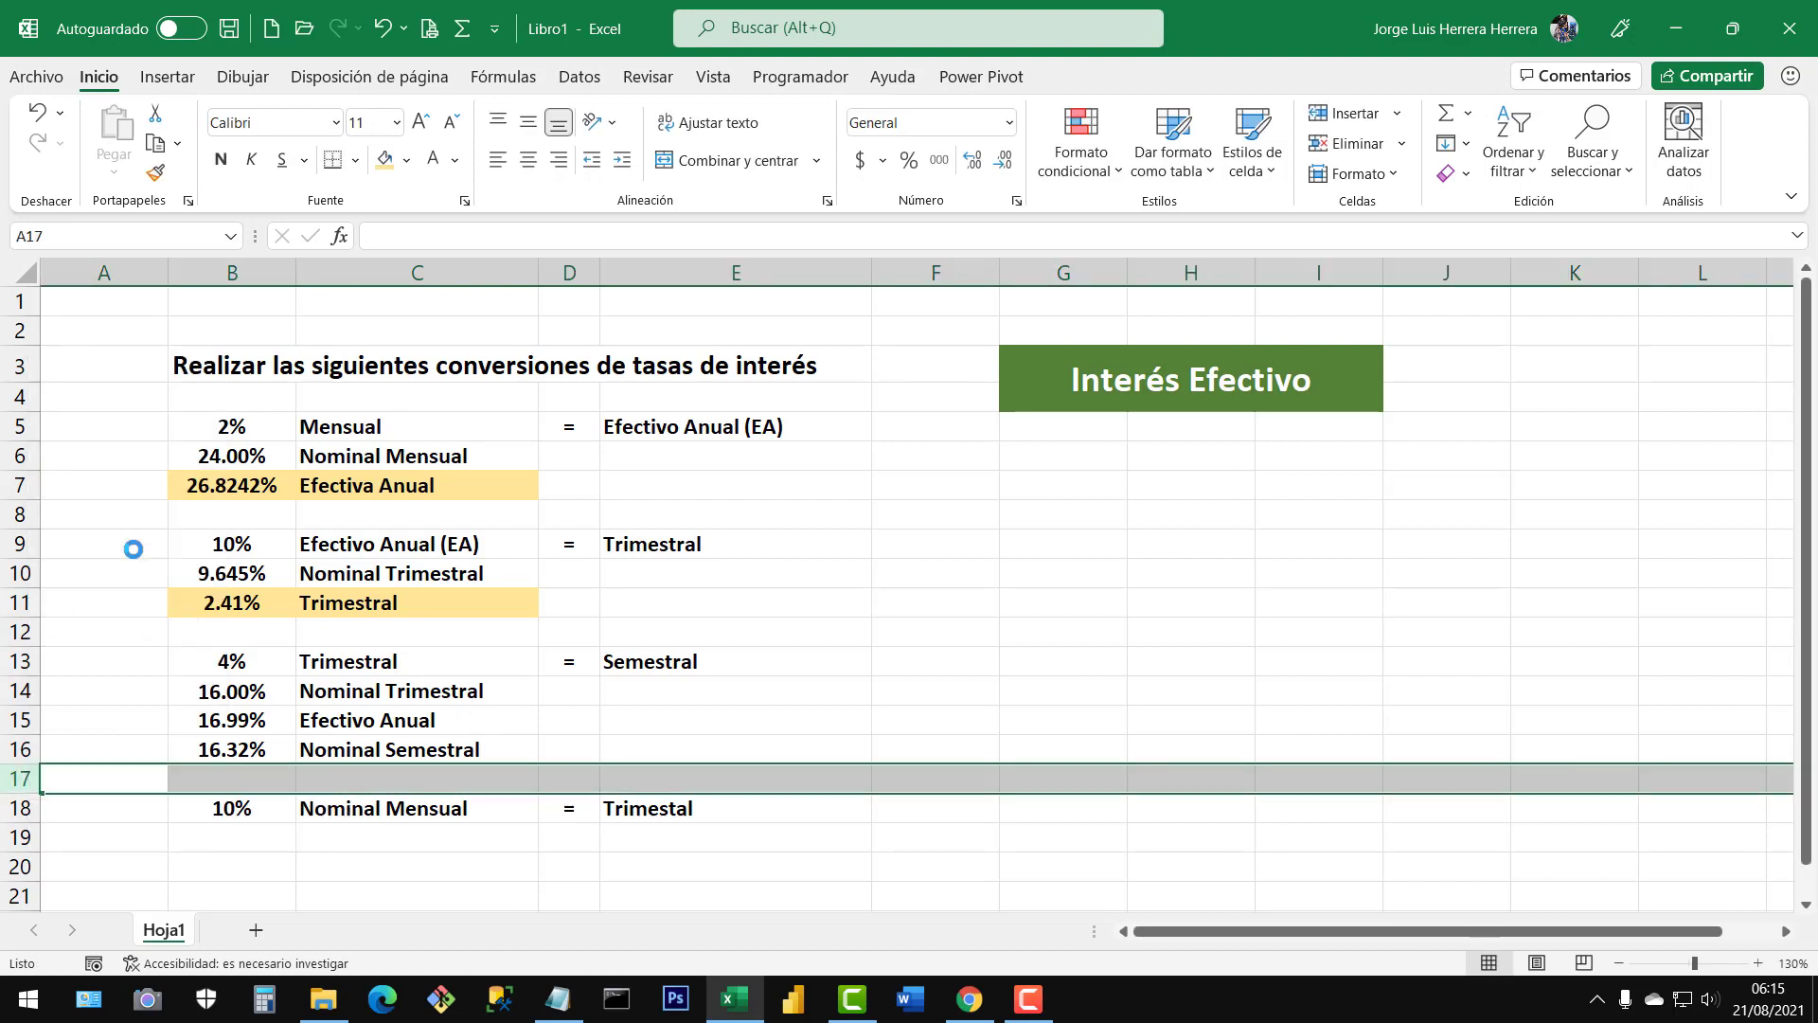
Label row 17 of the 4% Trimestral exercise by entering "Semestral" in C17
{"action": "left_click", "coordinate": [249, 778]}
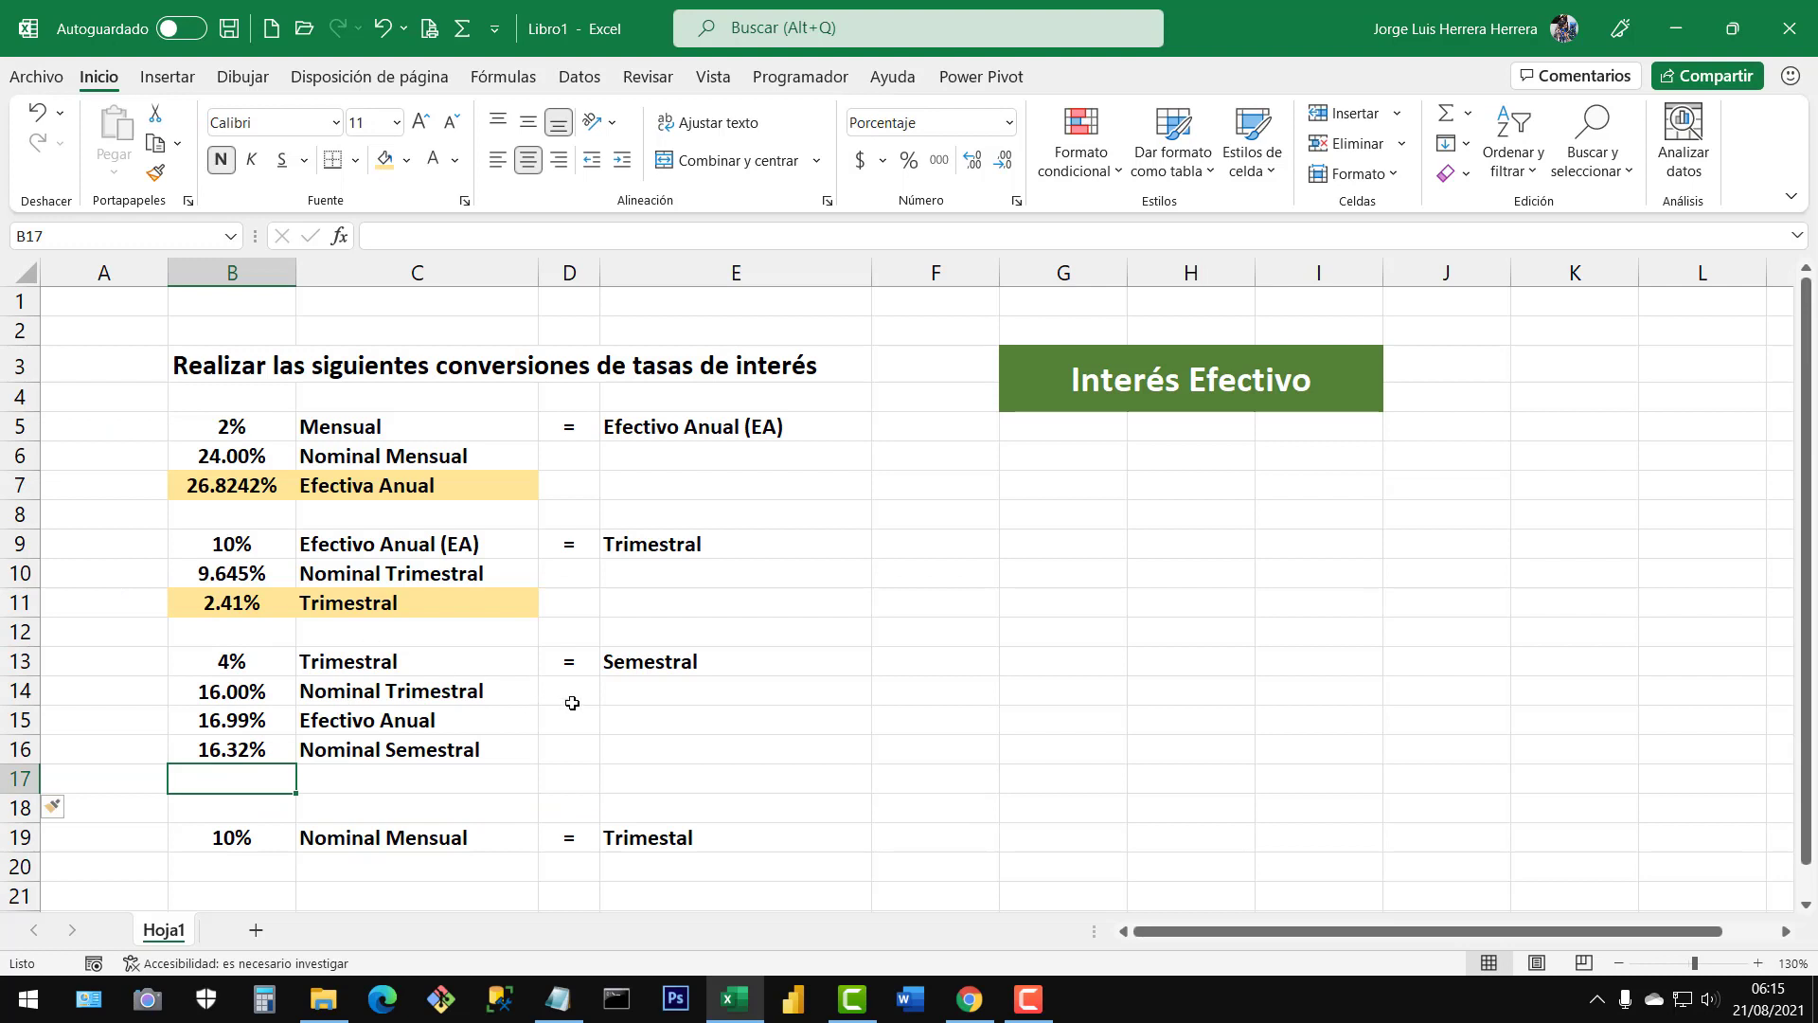
{"action": "left_click", "coordinate": [330, 784]}
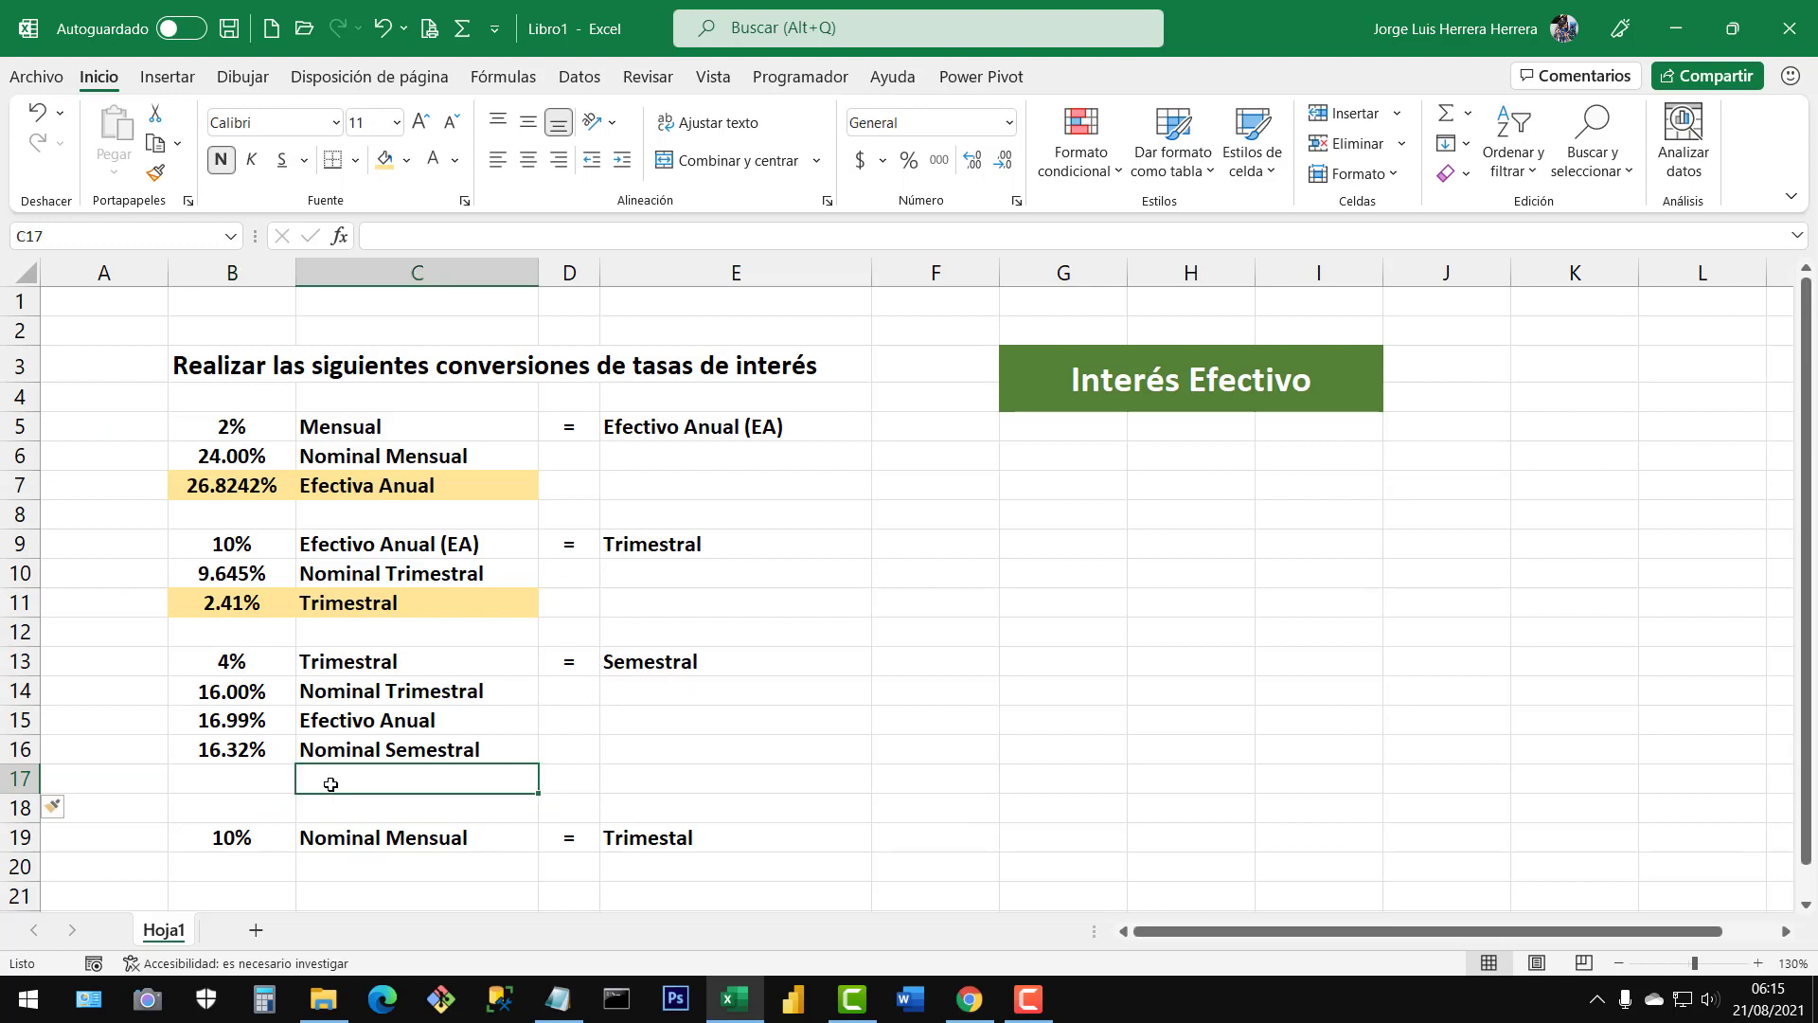
{"action": "type", "text": "Semestralñ"}
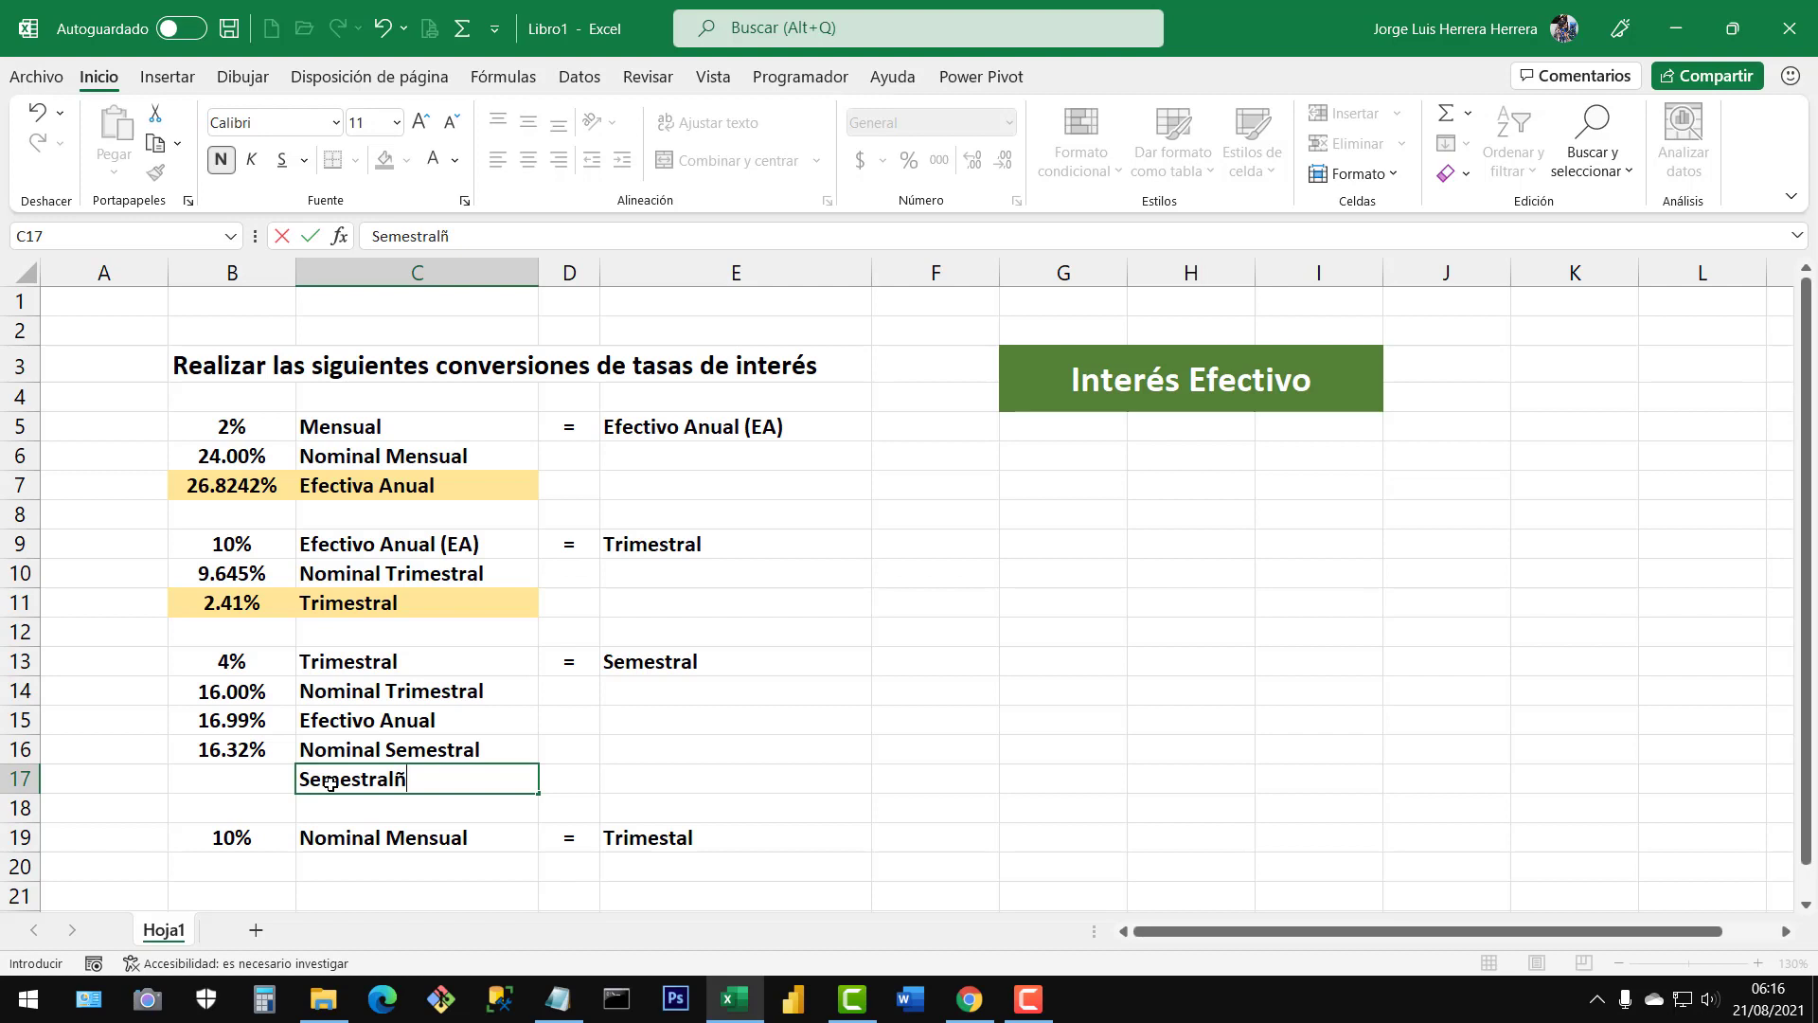
{"action": "key", "text": "Return"}
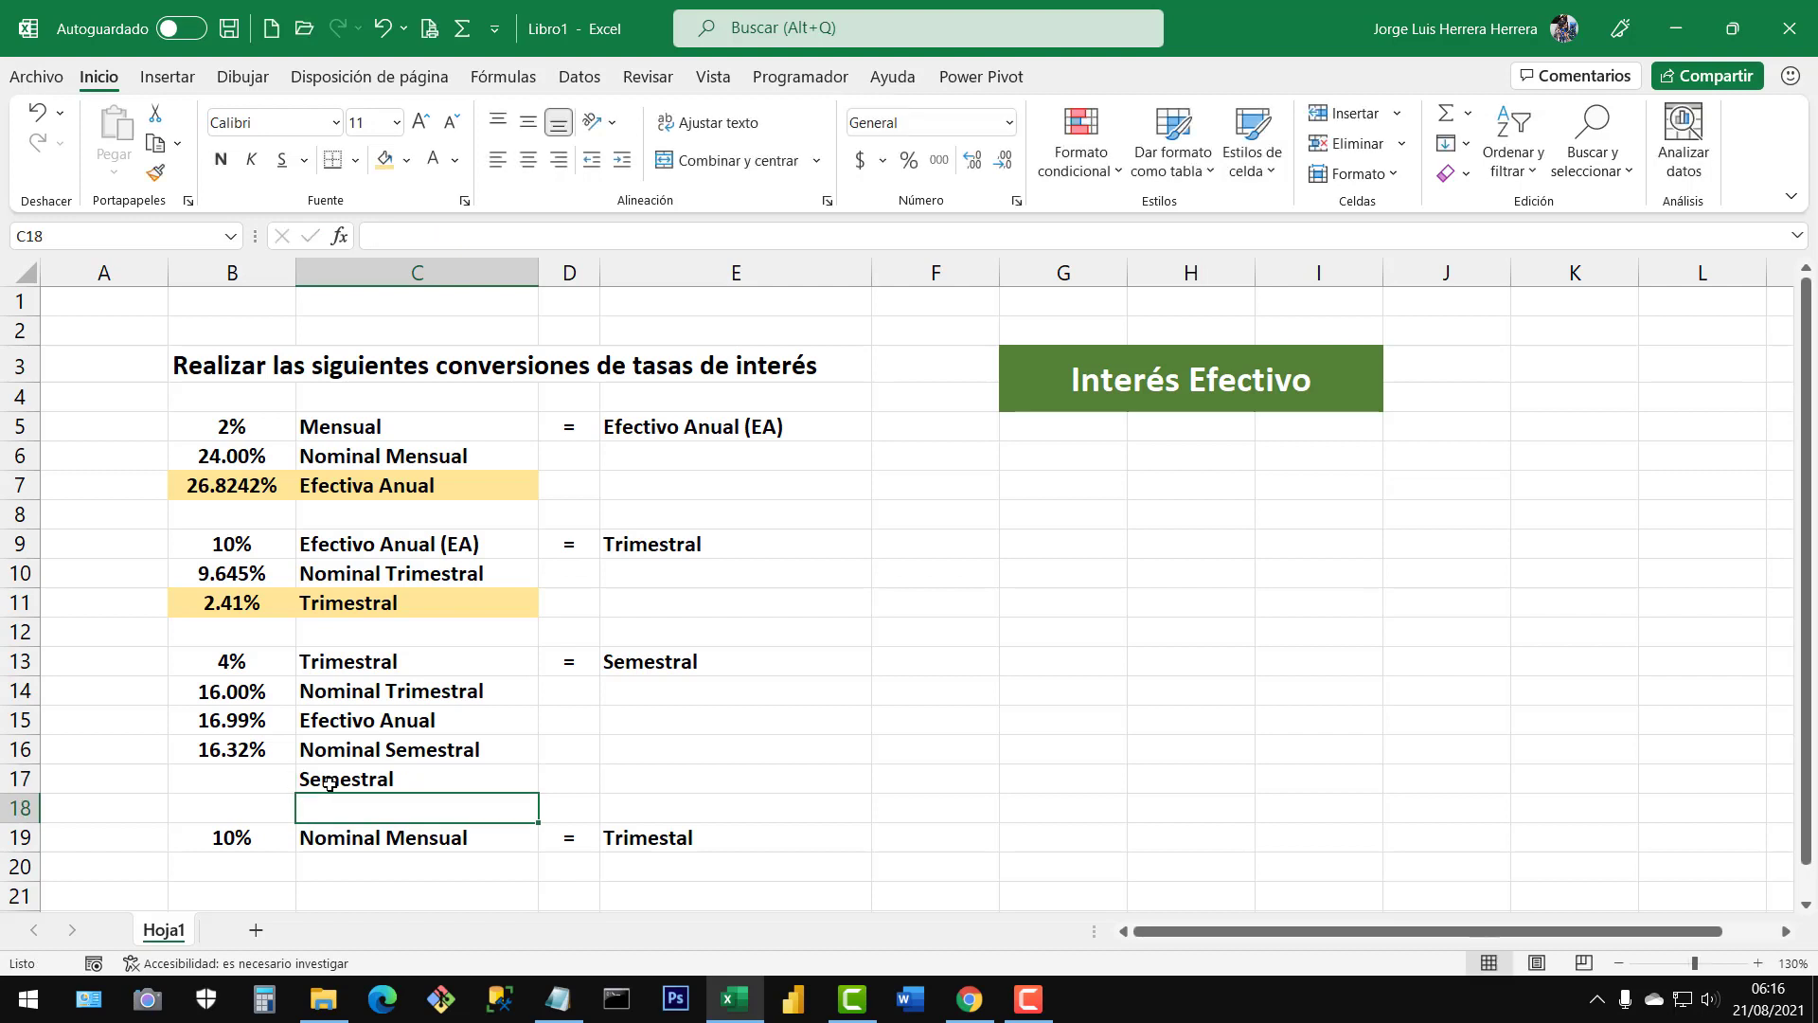
Calculate the semiannual periodic rate in B17 by dividing the nominal semiannual rate by two with =B16/2
{"action": "left_click", "coordinate": [270, 789]}
{"action": "type", "text": "="}
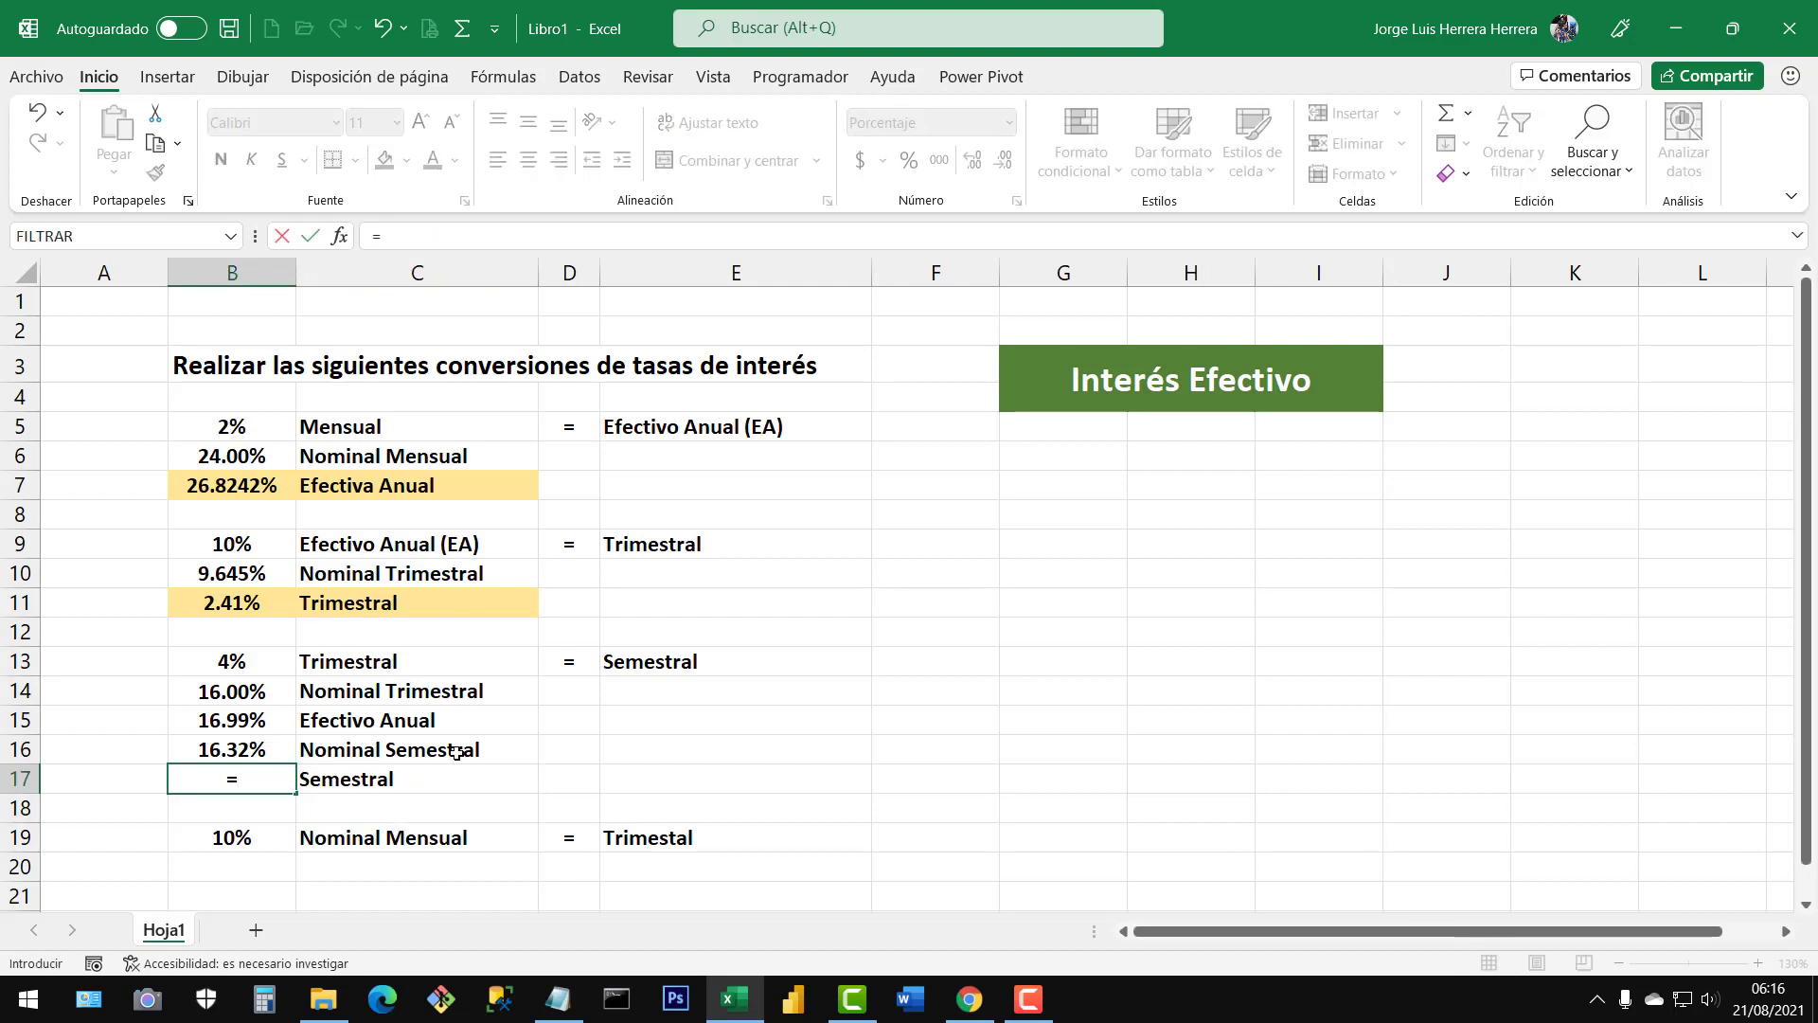
{"action": "left_click", "coordinate": [260, 749]}
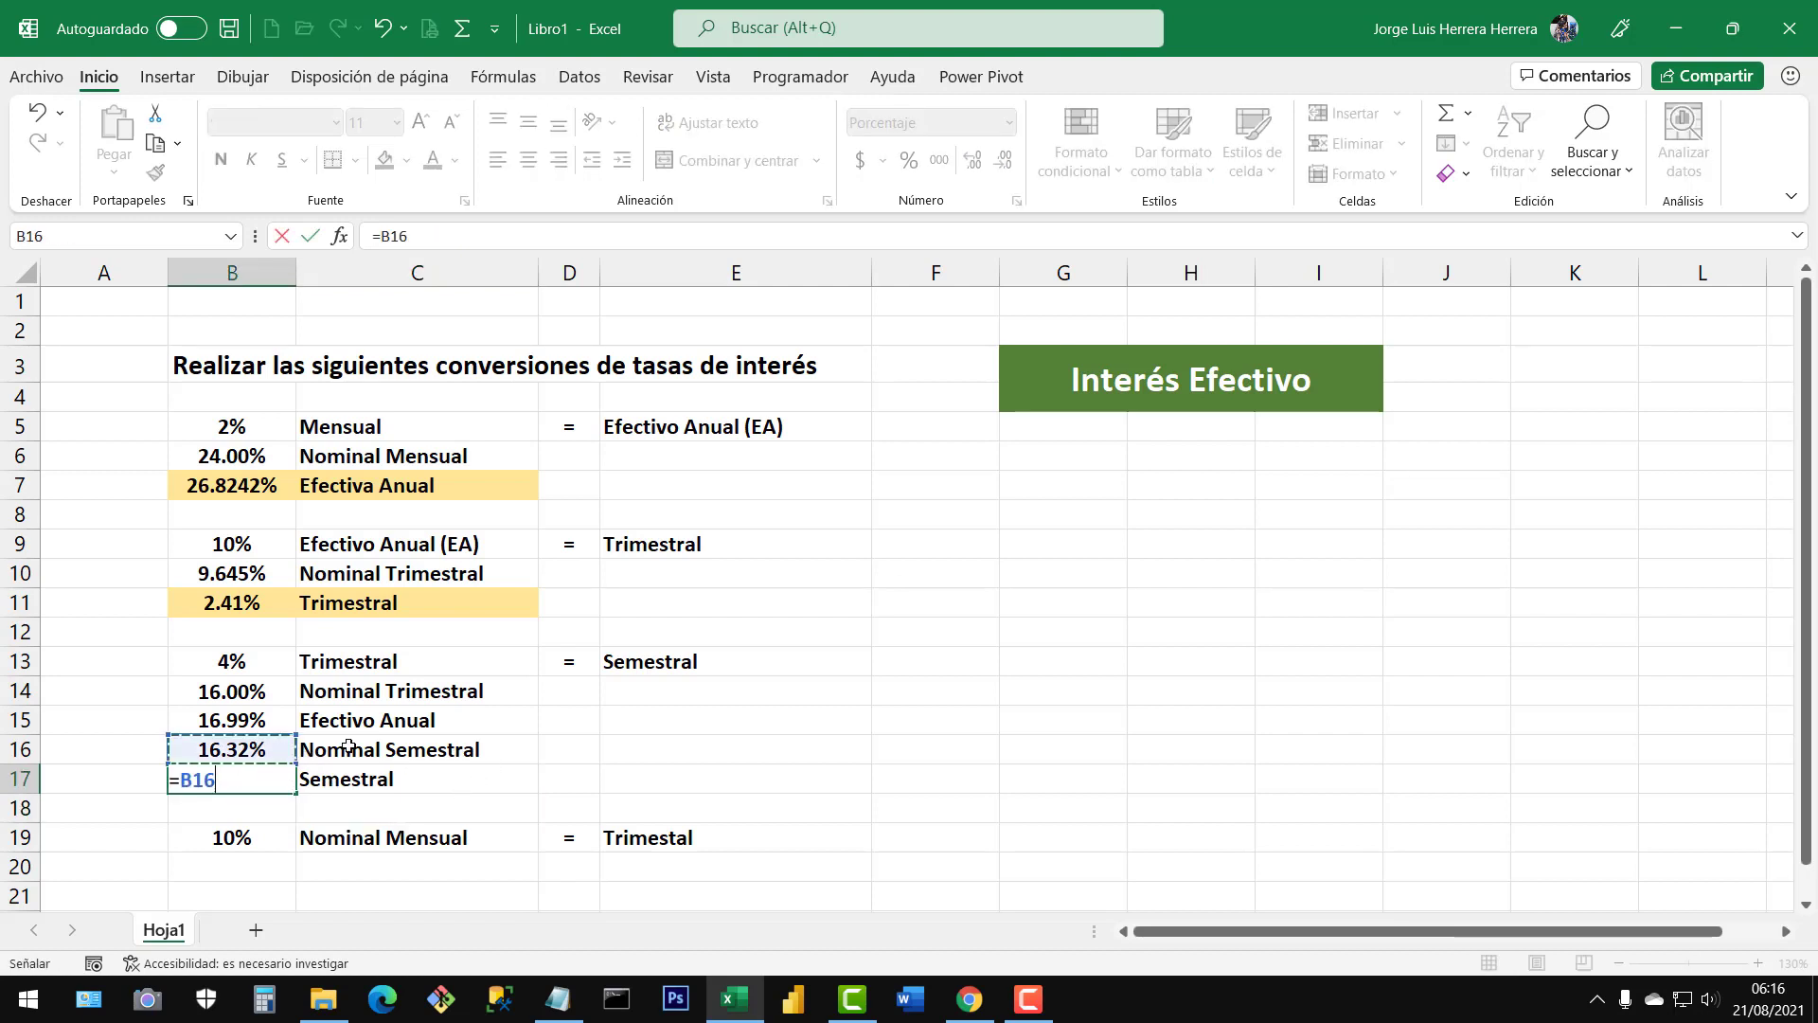
{"action": "type", "text": "/2"}
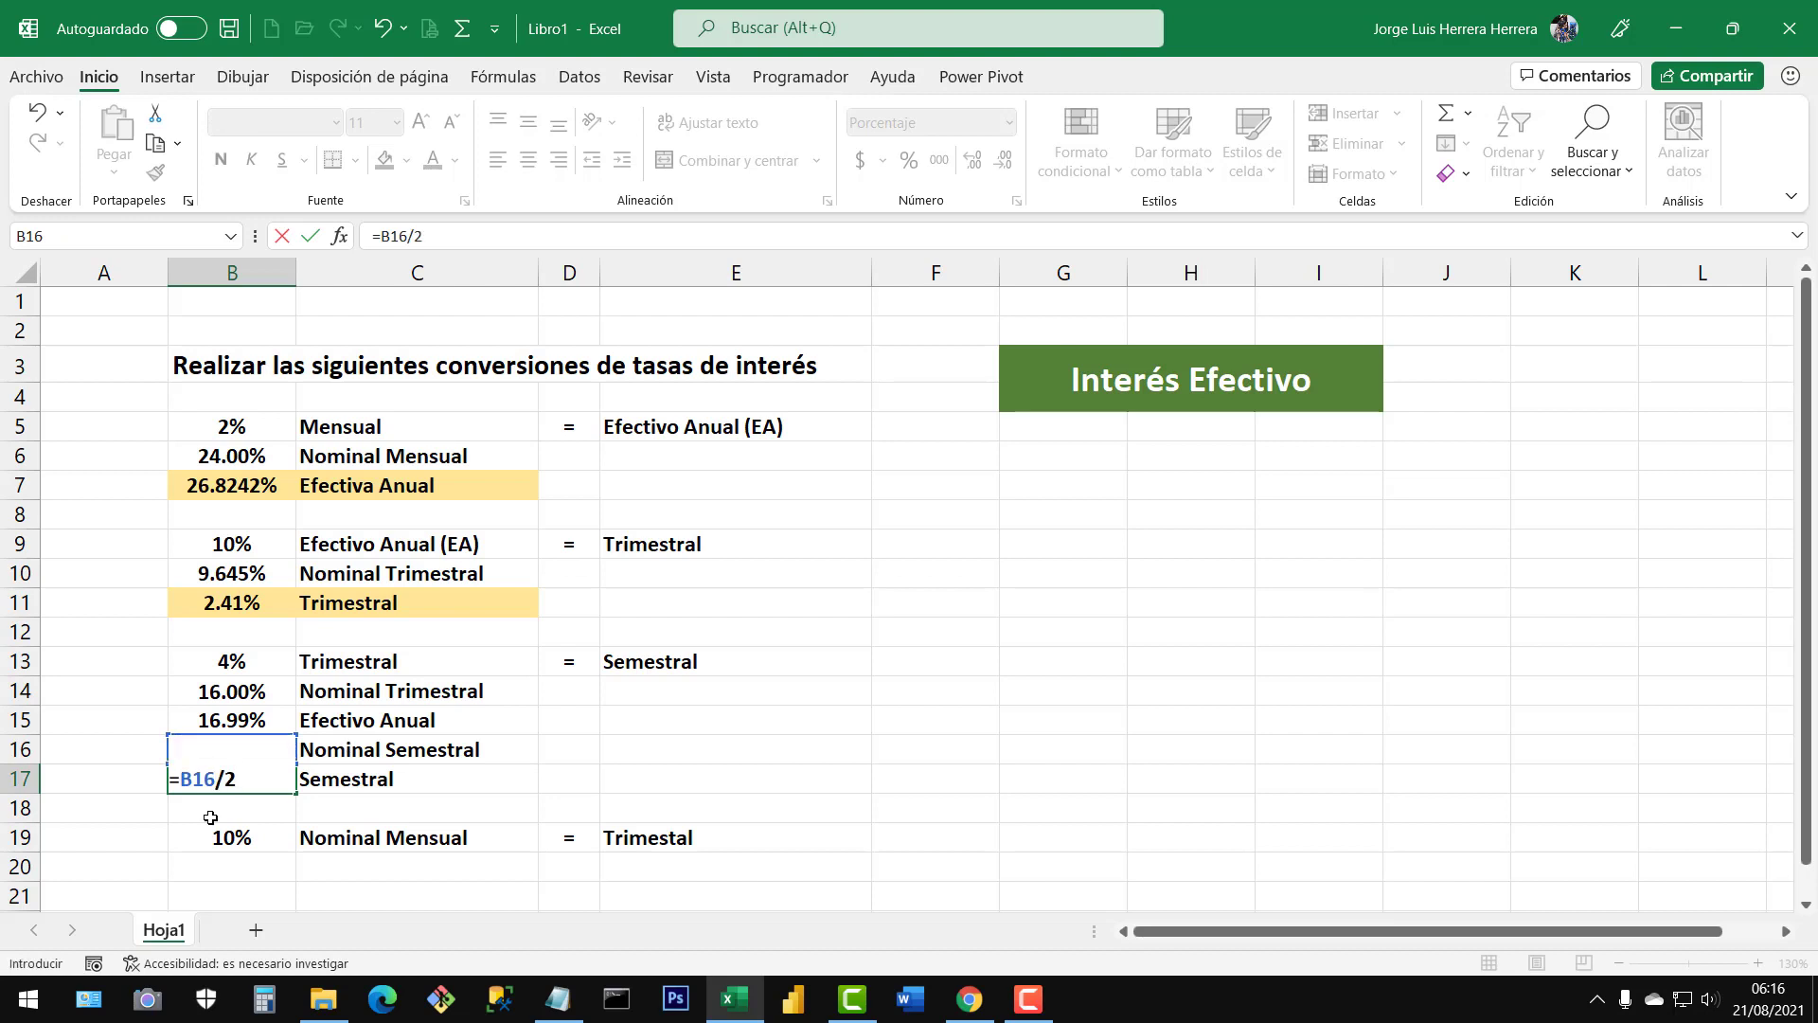
{"action": "key", "text": "Return"}
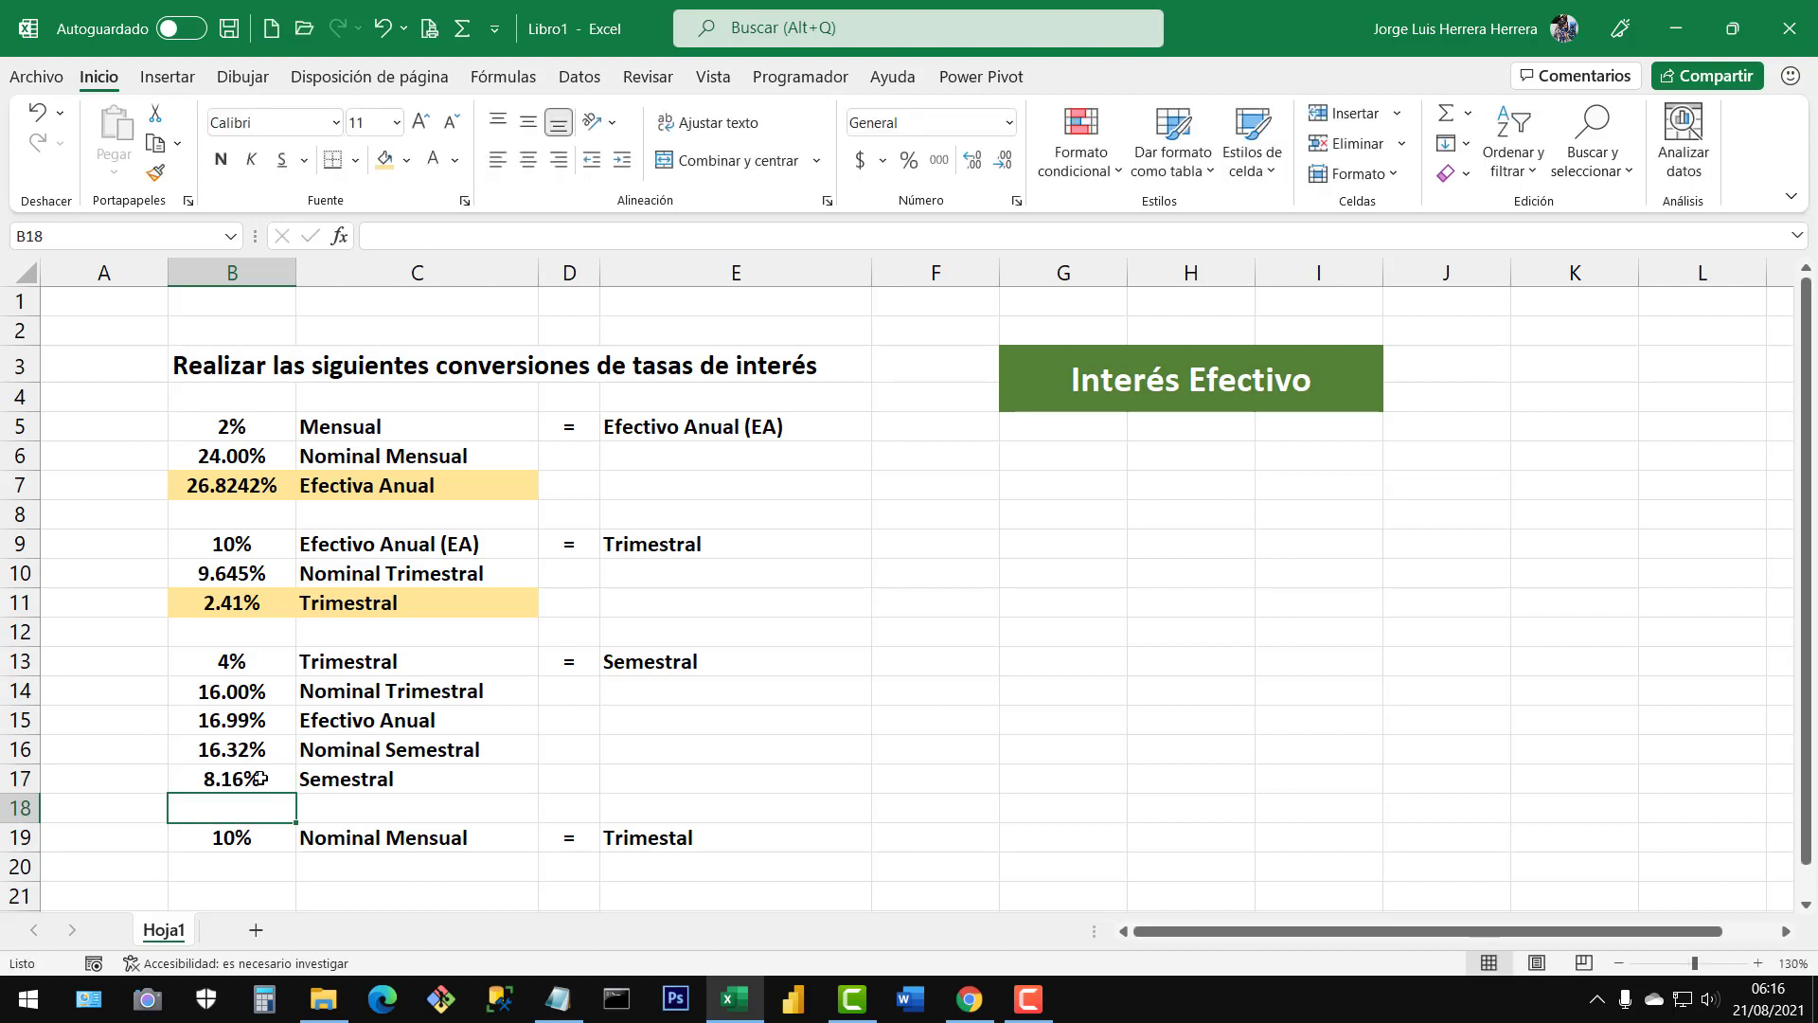
Highlight the semiannual result in B17:C17 with the same light orange fill as the earlier answers
{"action": "left_click", "coordinate": [261, 779]}
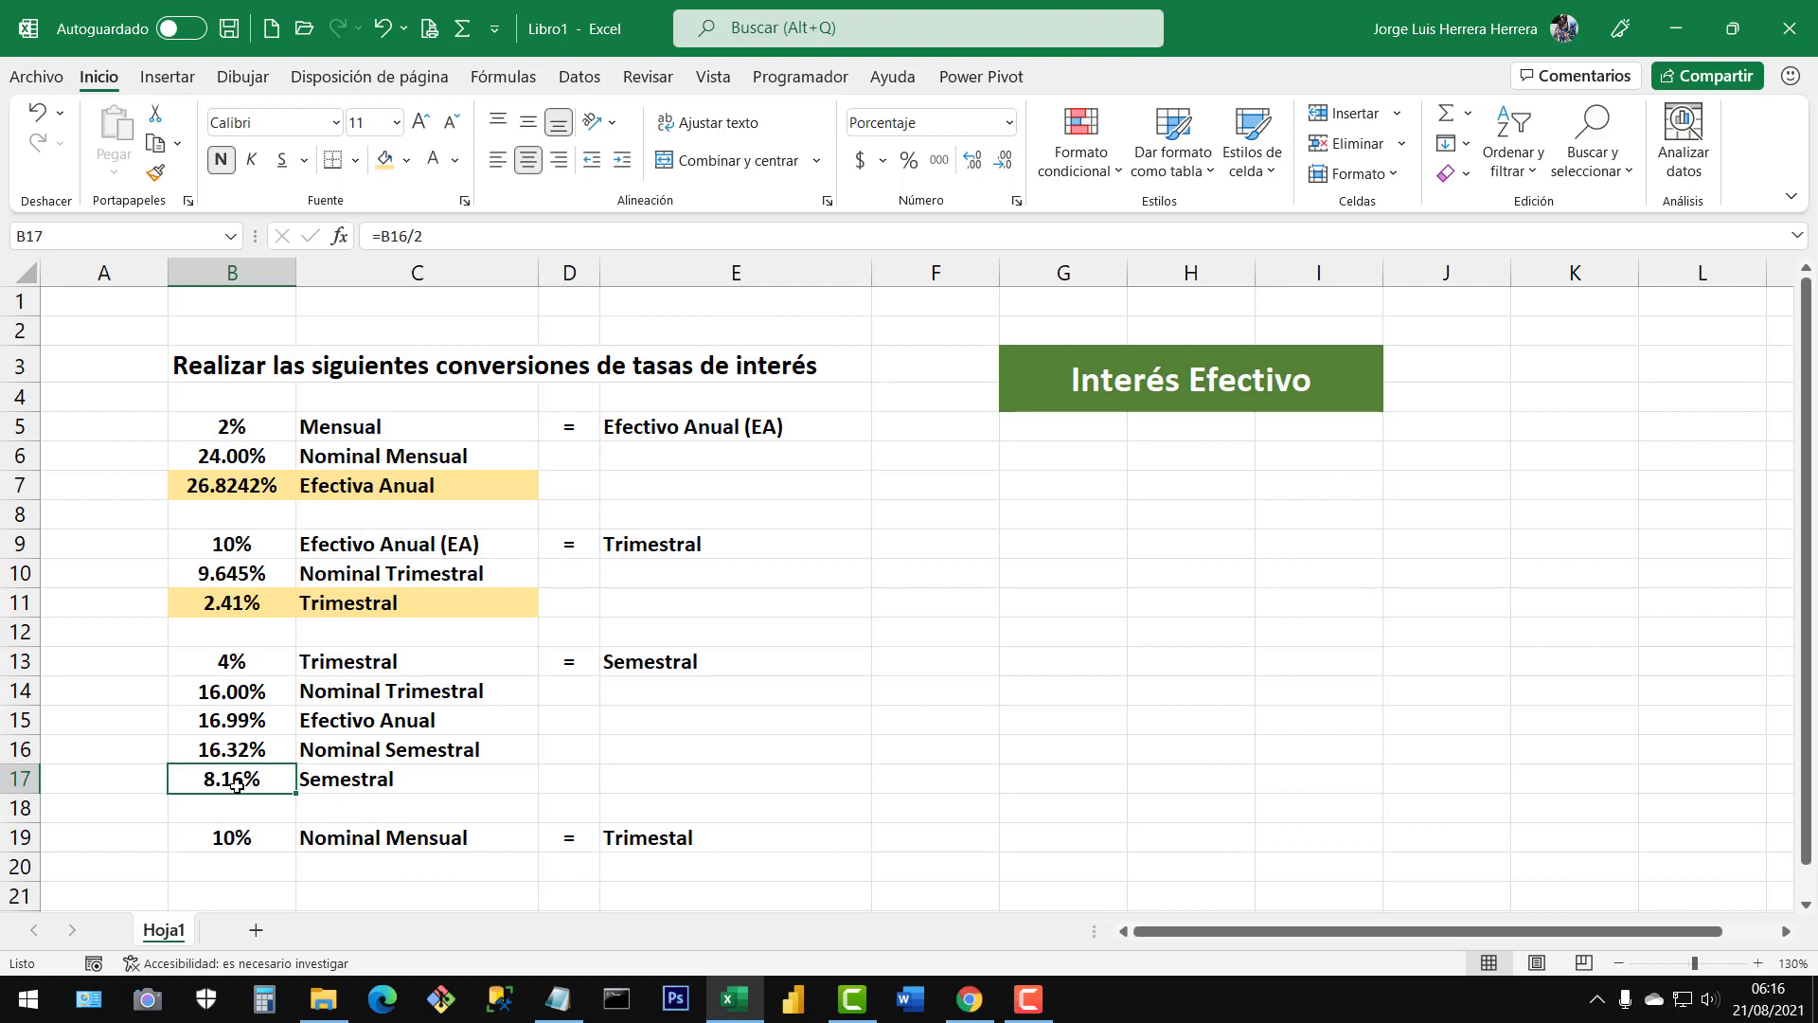
{"action": "left_click", "coordinate": [365, 782]}
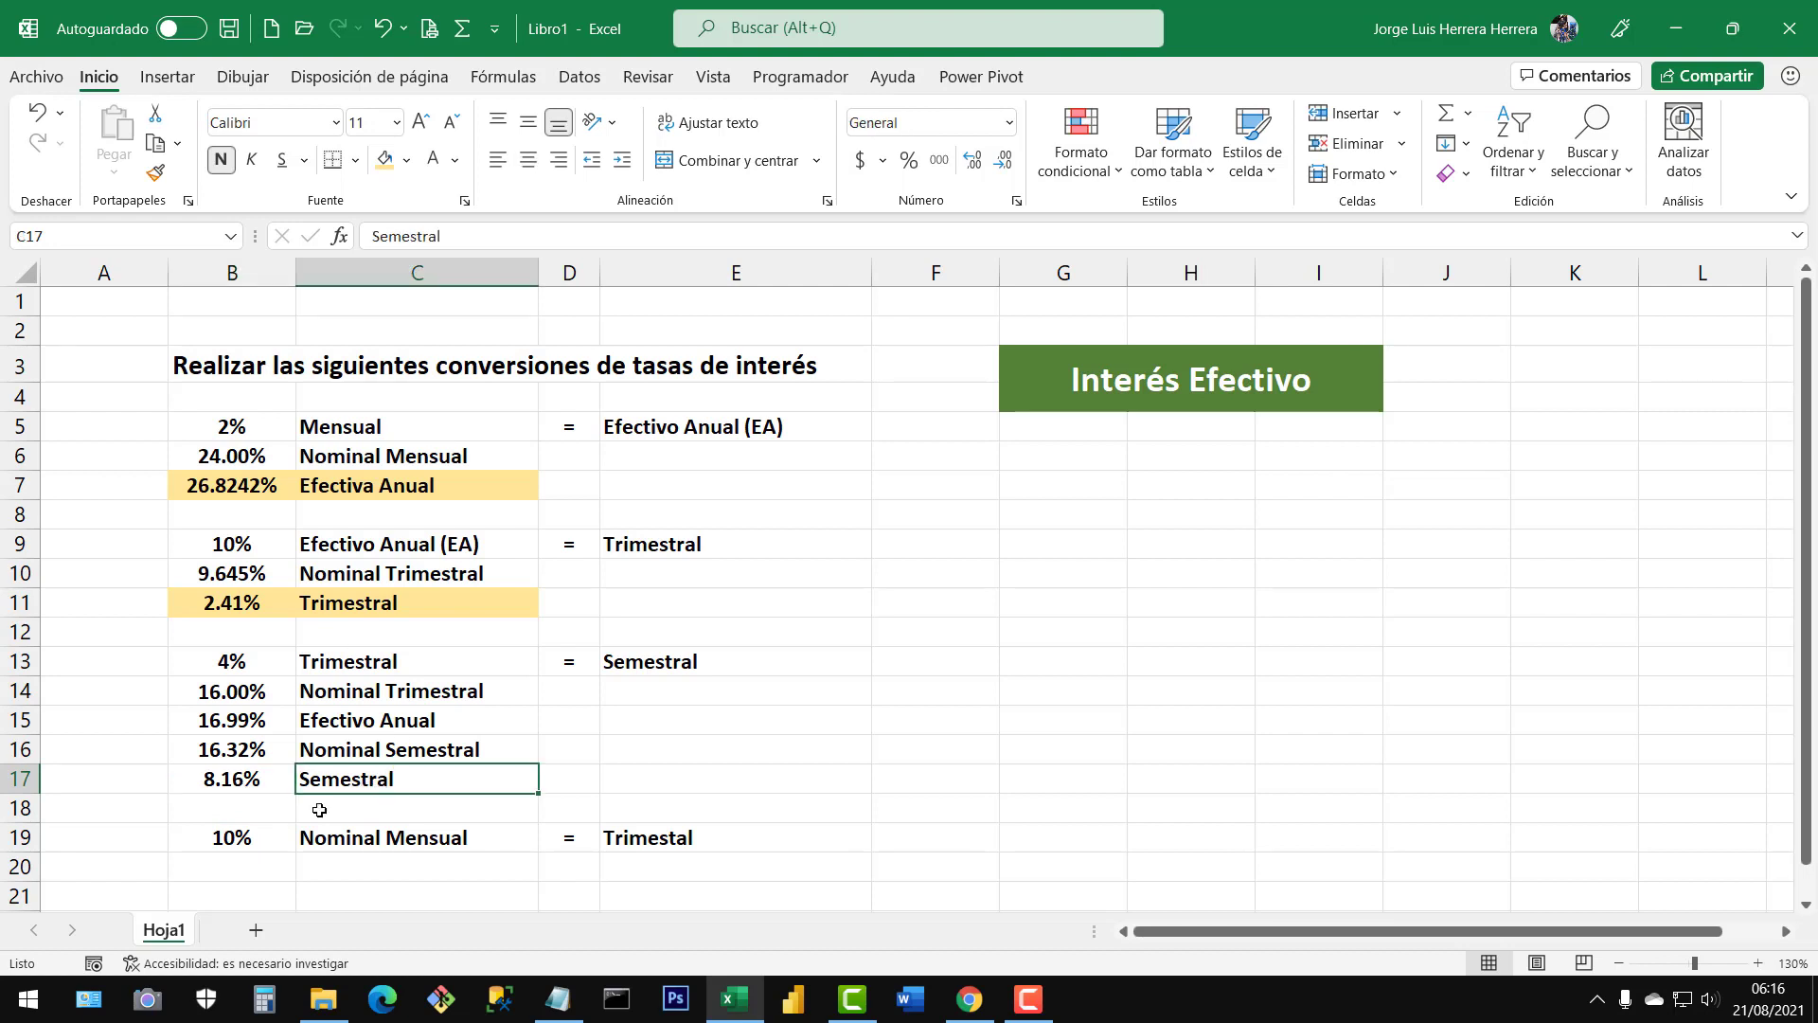
{"action": "left_click_drag", "start_coordinate": [227, 786], "coordinate": [479, 779]}
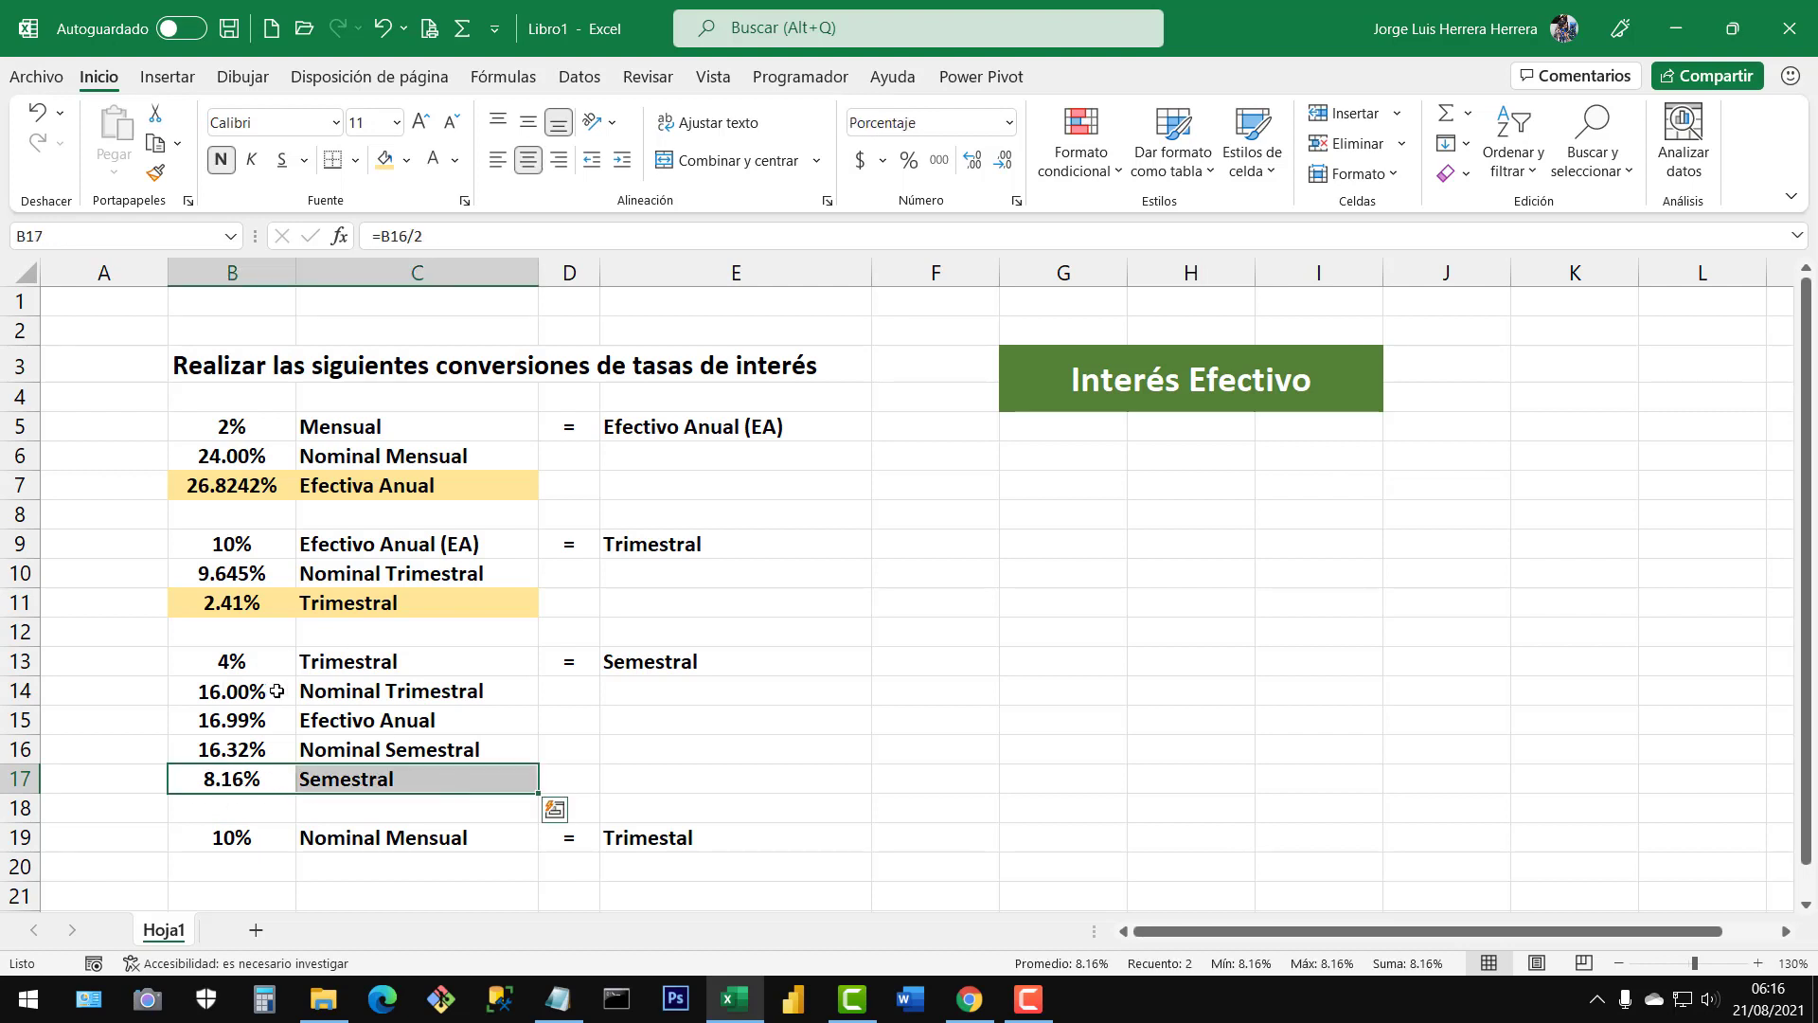
{"action": "left_click", "coordinate": [385, 161]}
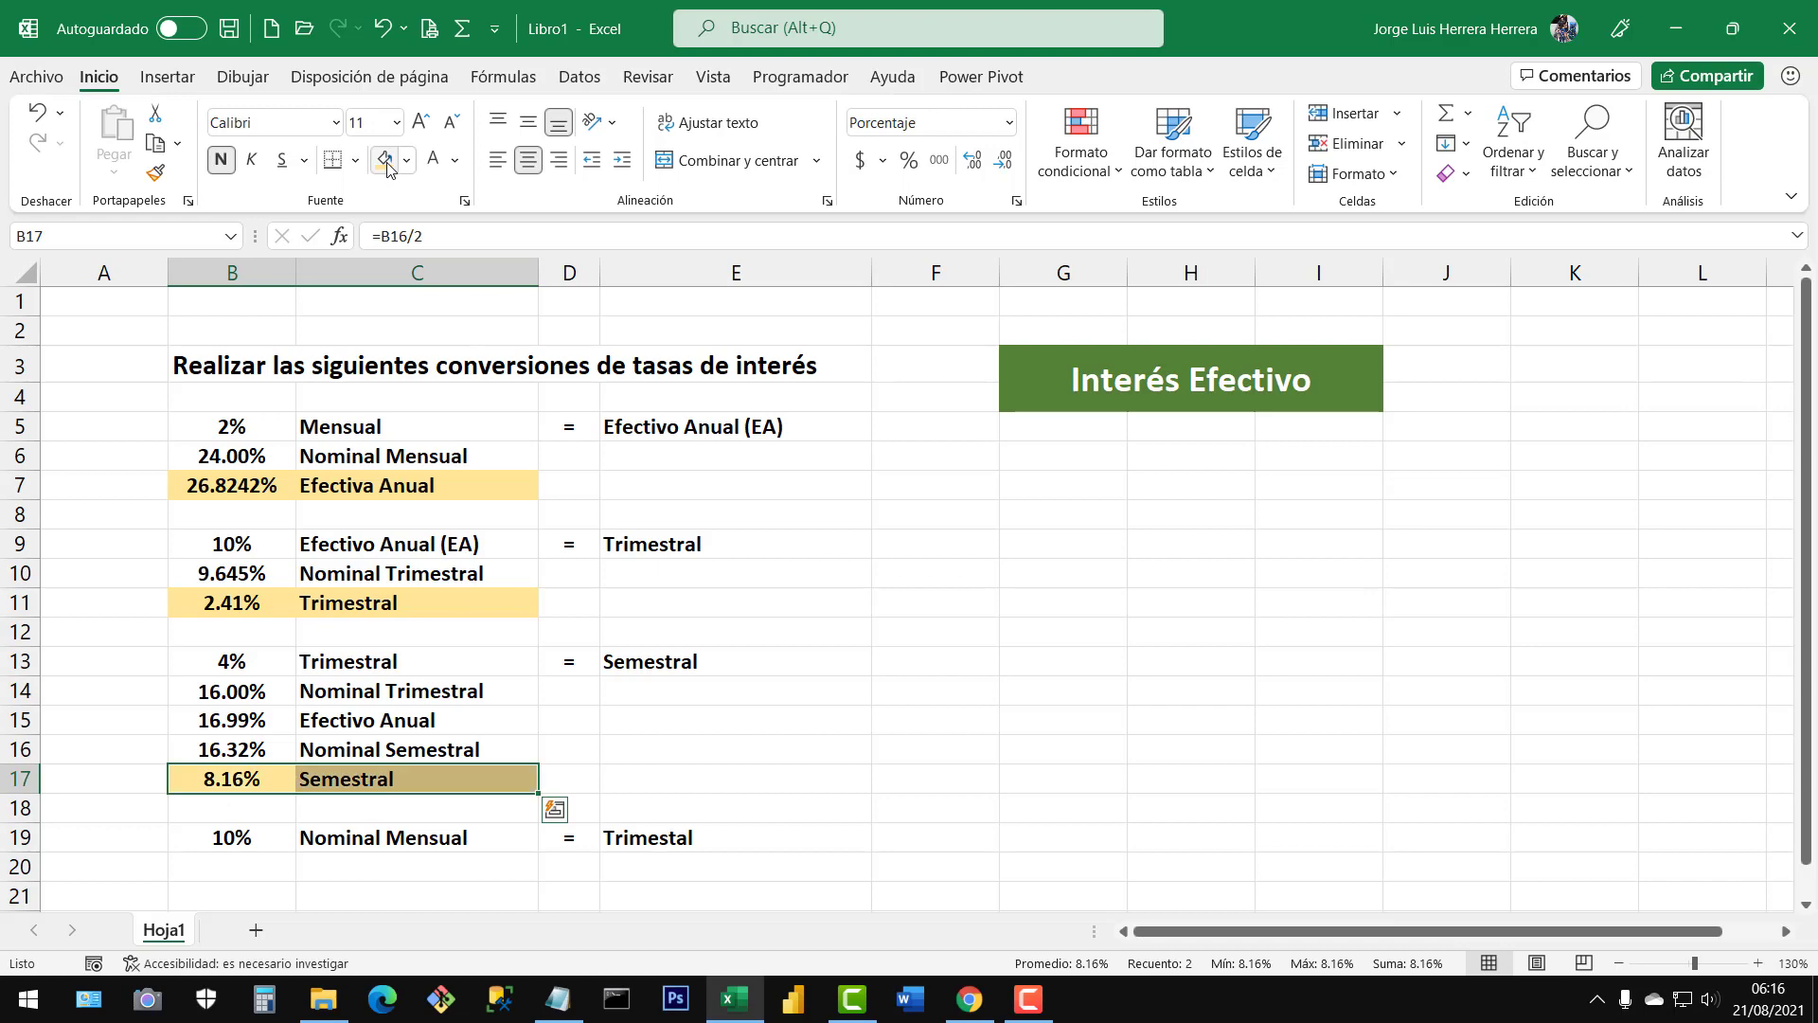
{"action": "left_click", "coordinate": [480, 713]}
Examine the 10% Nominal Mensual exercise in row 19, checking its given rate and the target rate type
{"action": "scroll", "coordinate": [592, 662], "scroll_direction": "down", "scroll_amount": 2}
{"action": "scroll", "coordinate": [599, 720], "scroll_direction": "up", "scroll_amount": 1}
{"action": "scroll", "coordinate": [601, 657], "scroll_direction": "up", "scroll_amount": 1}
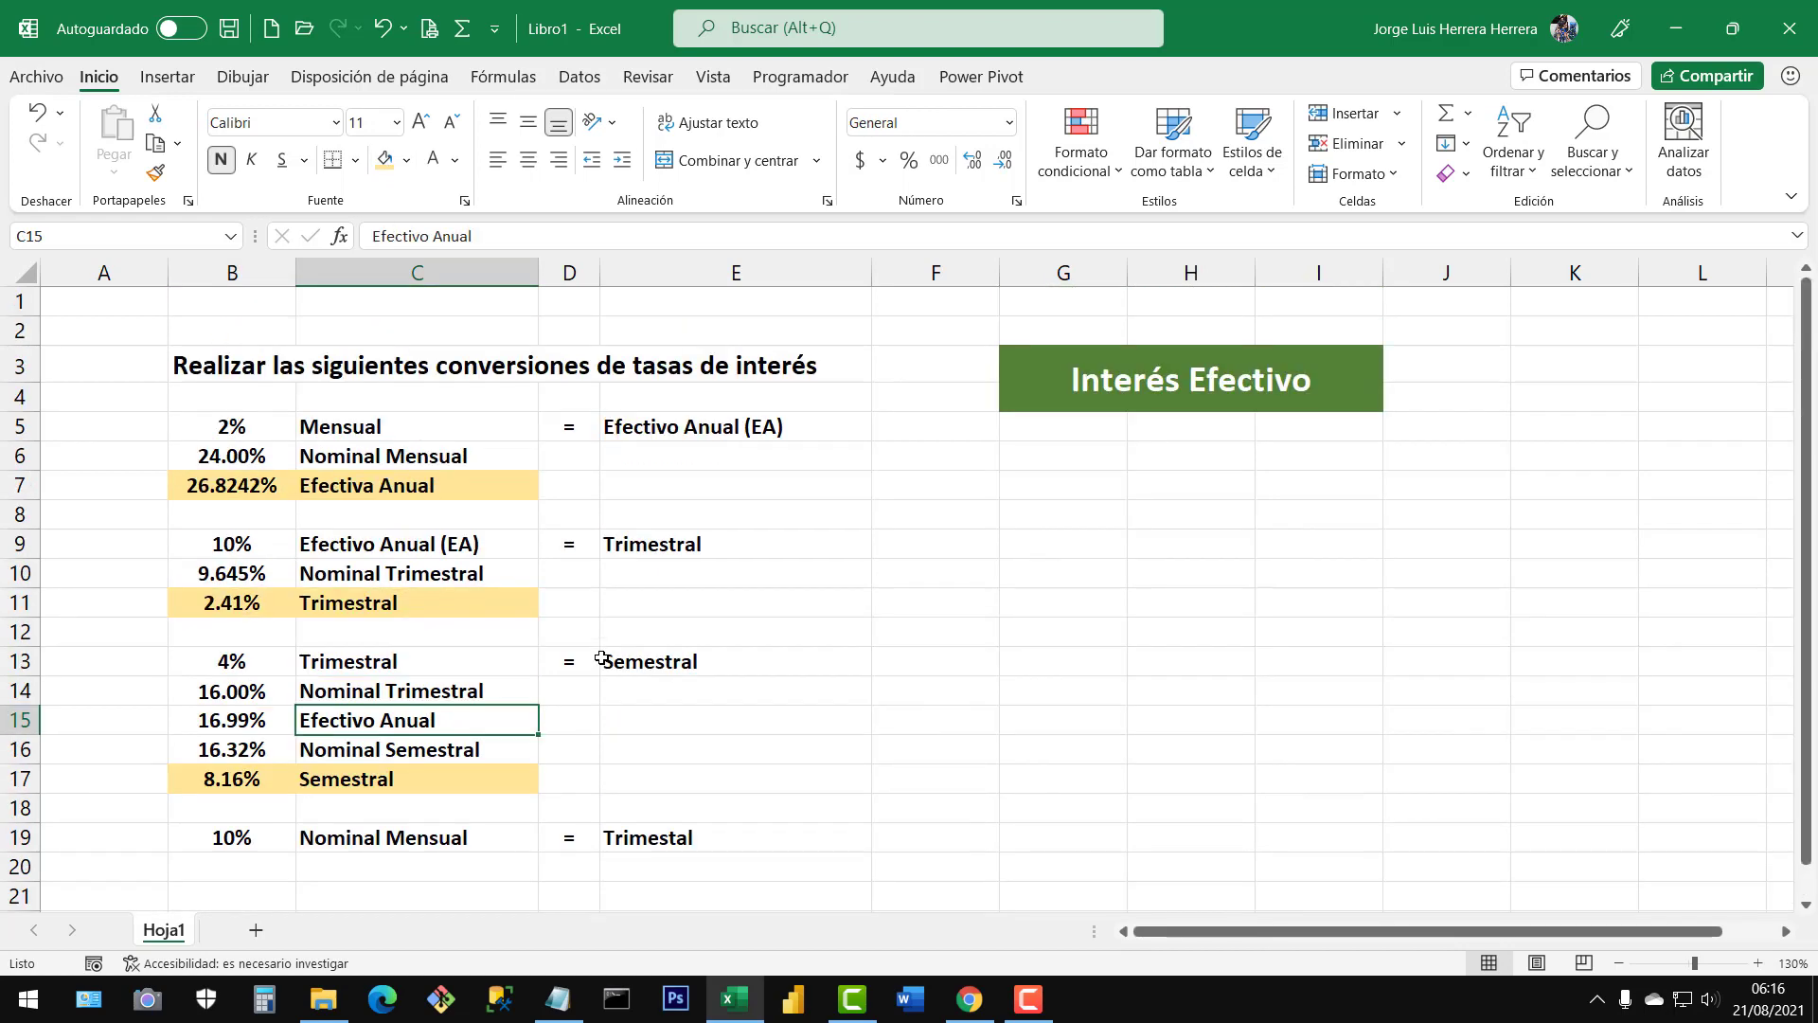
{"action": "scroll", "coordinate": [602, 657], "scroll_direction": "down", "scroll_amount": 1}
{"action": "left_click", "coordinate": [265, 777]}
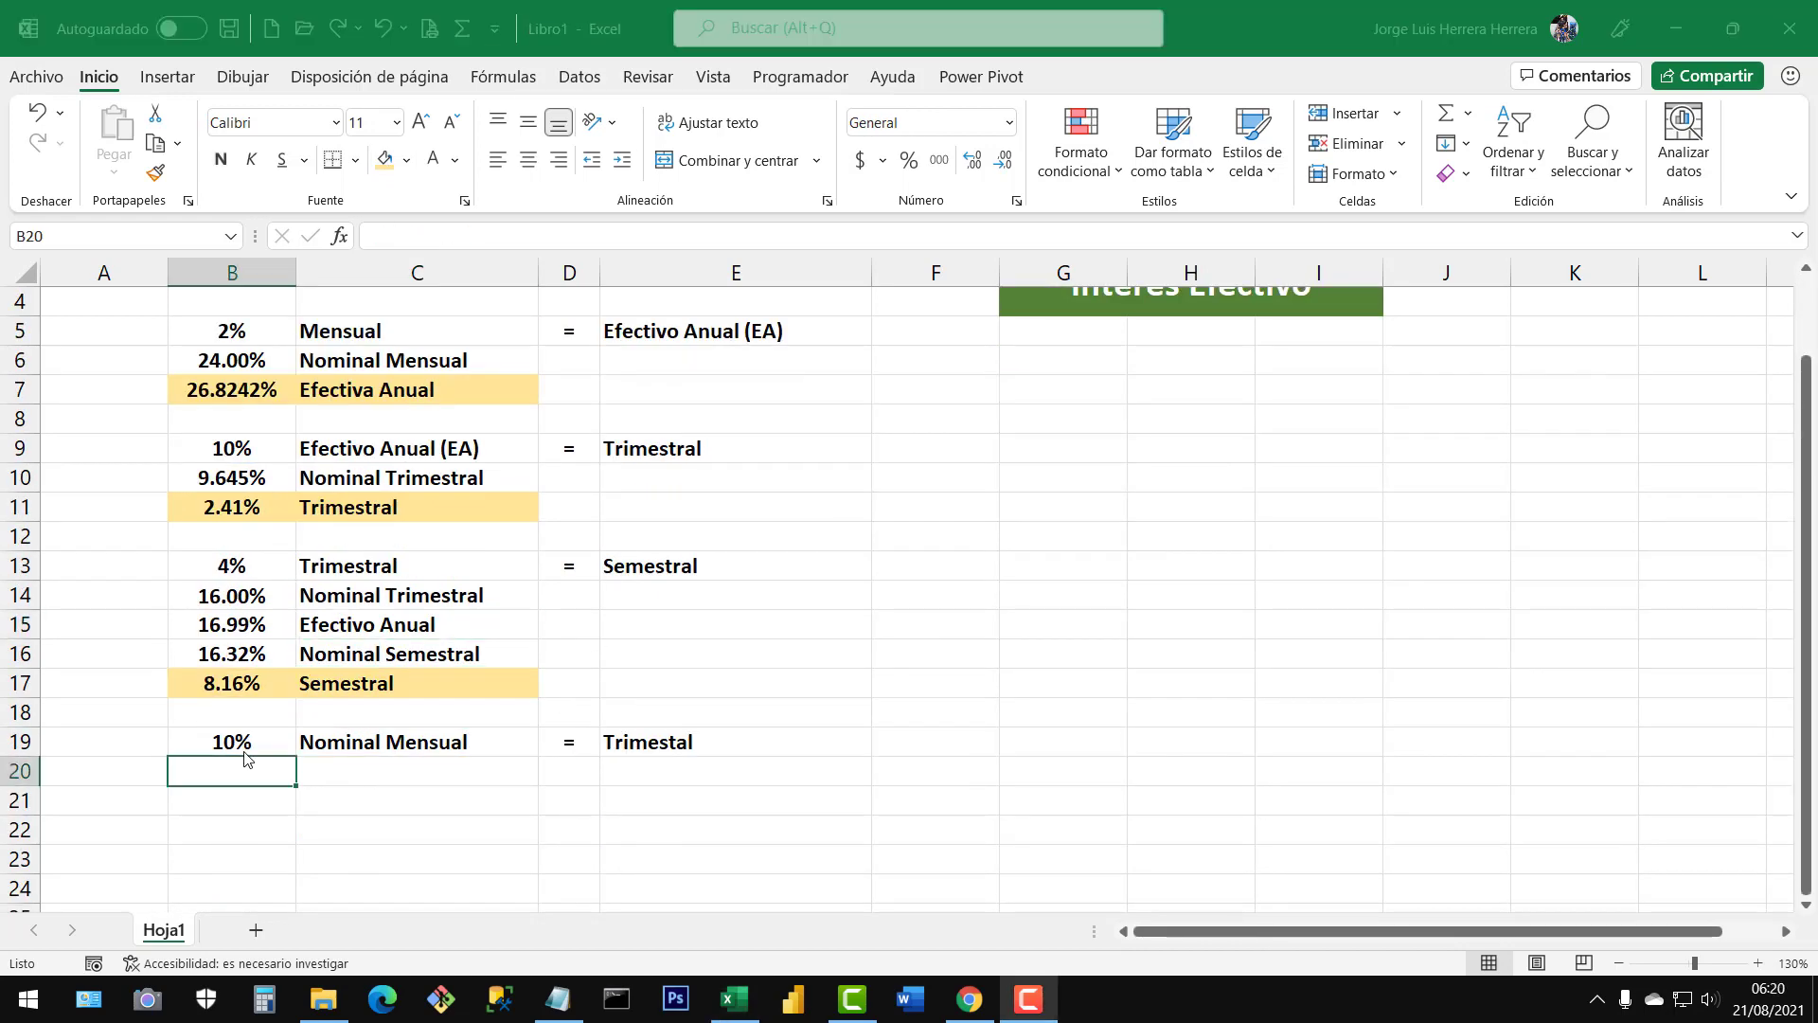
{"action": "left_click", "coordinate": [374, 741]}
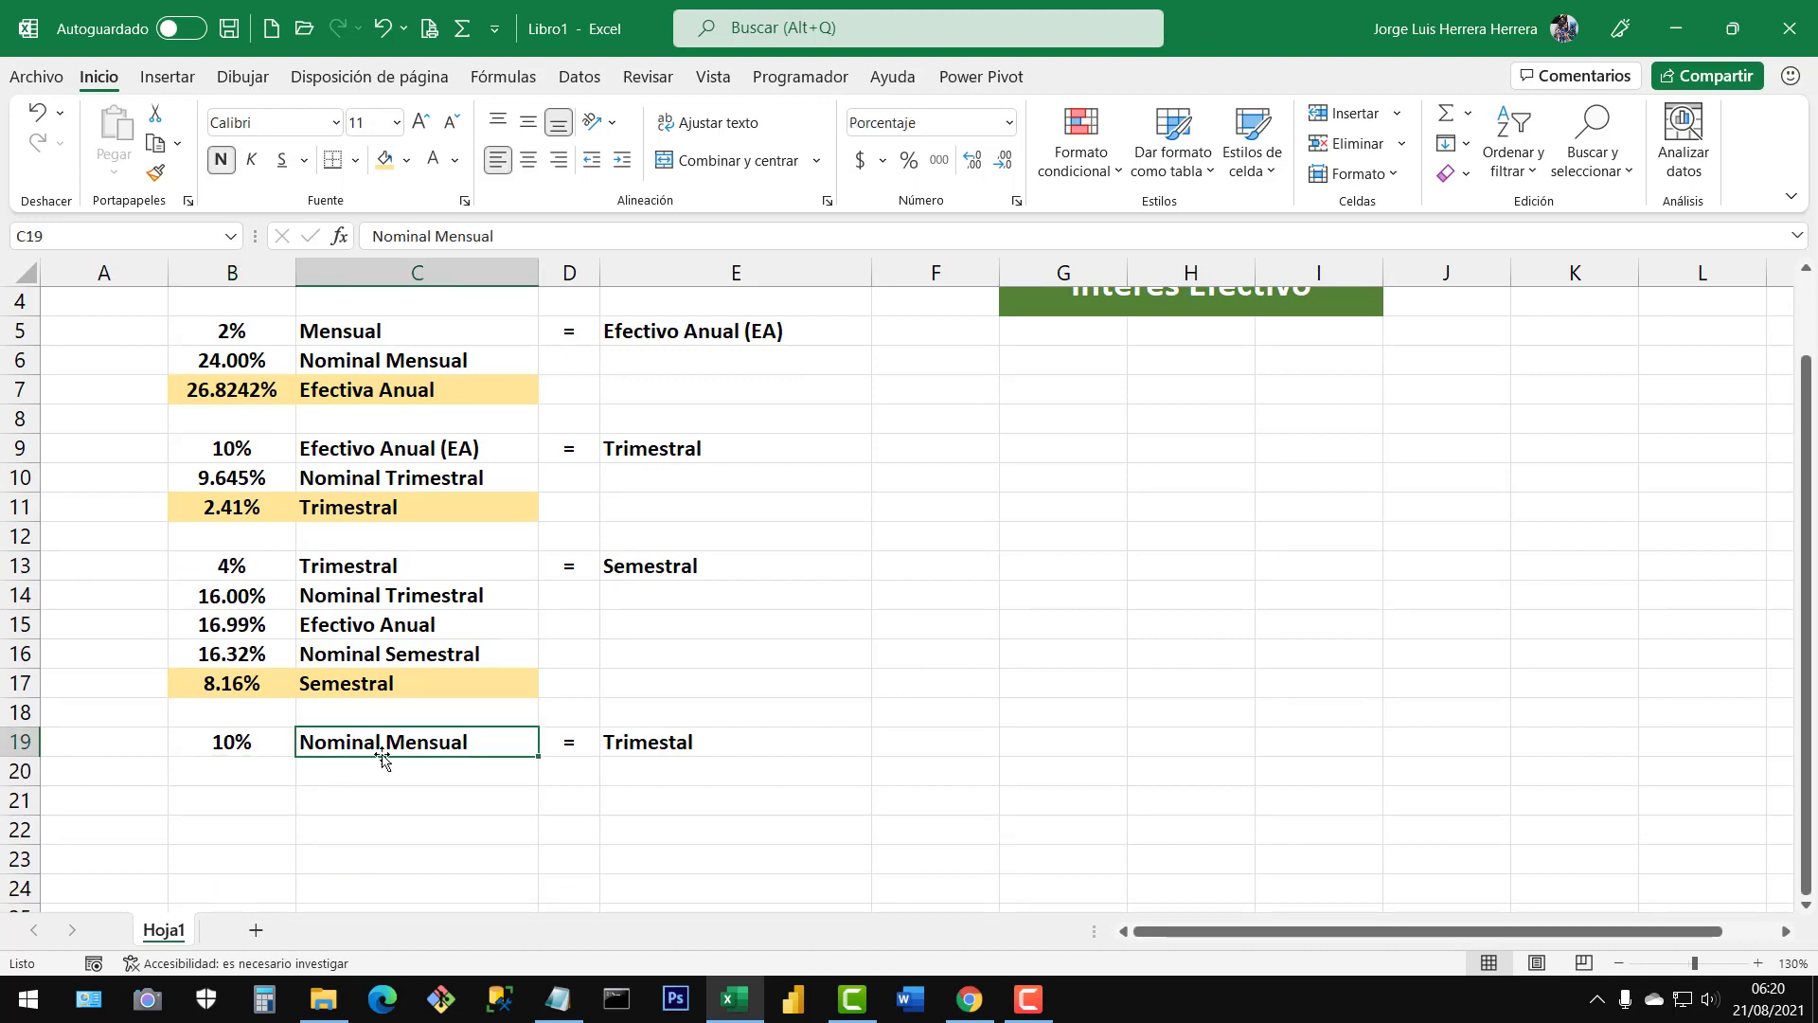
{"action": "left_click", "coordinate": [677, 738]}
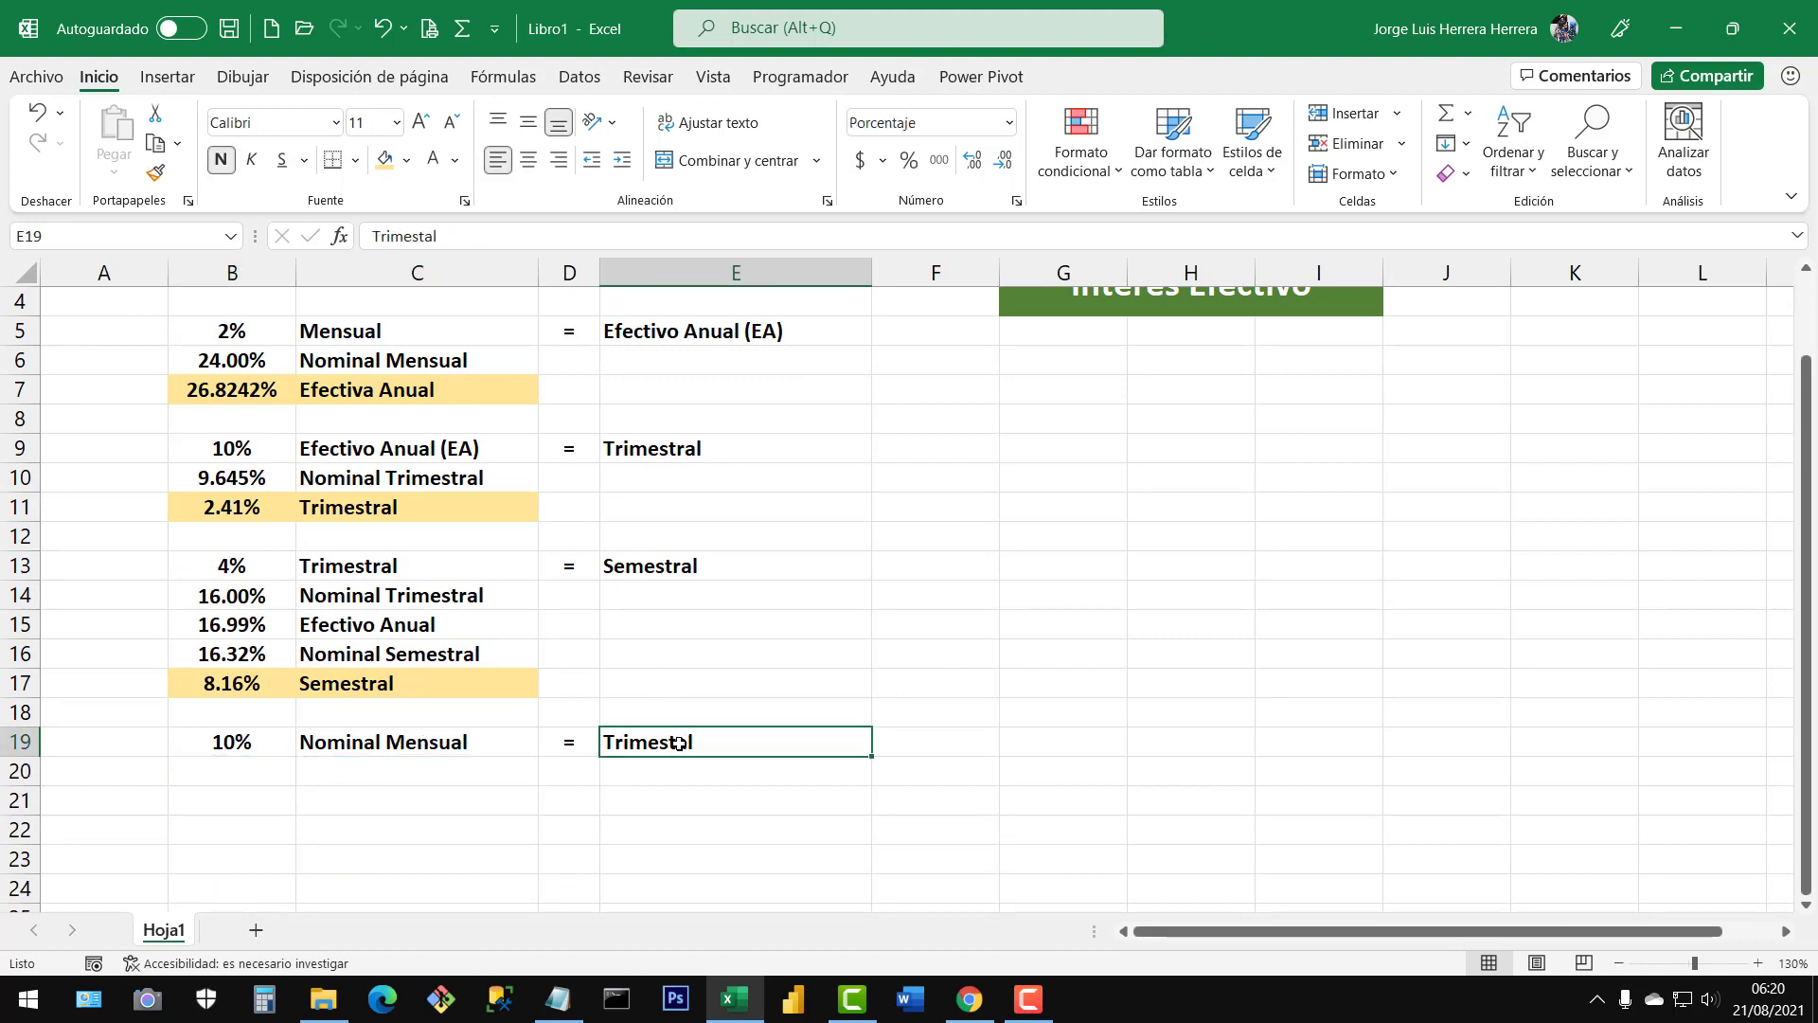
{"action": "left_click", "coordinate": [263, 748]}
{"action": "left_click", "coordinate": [257, 781]}
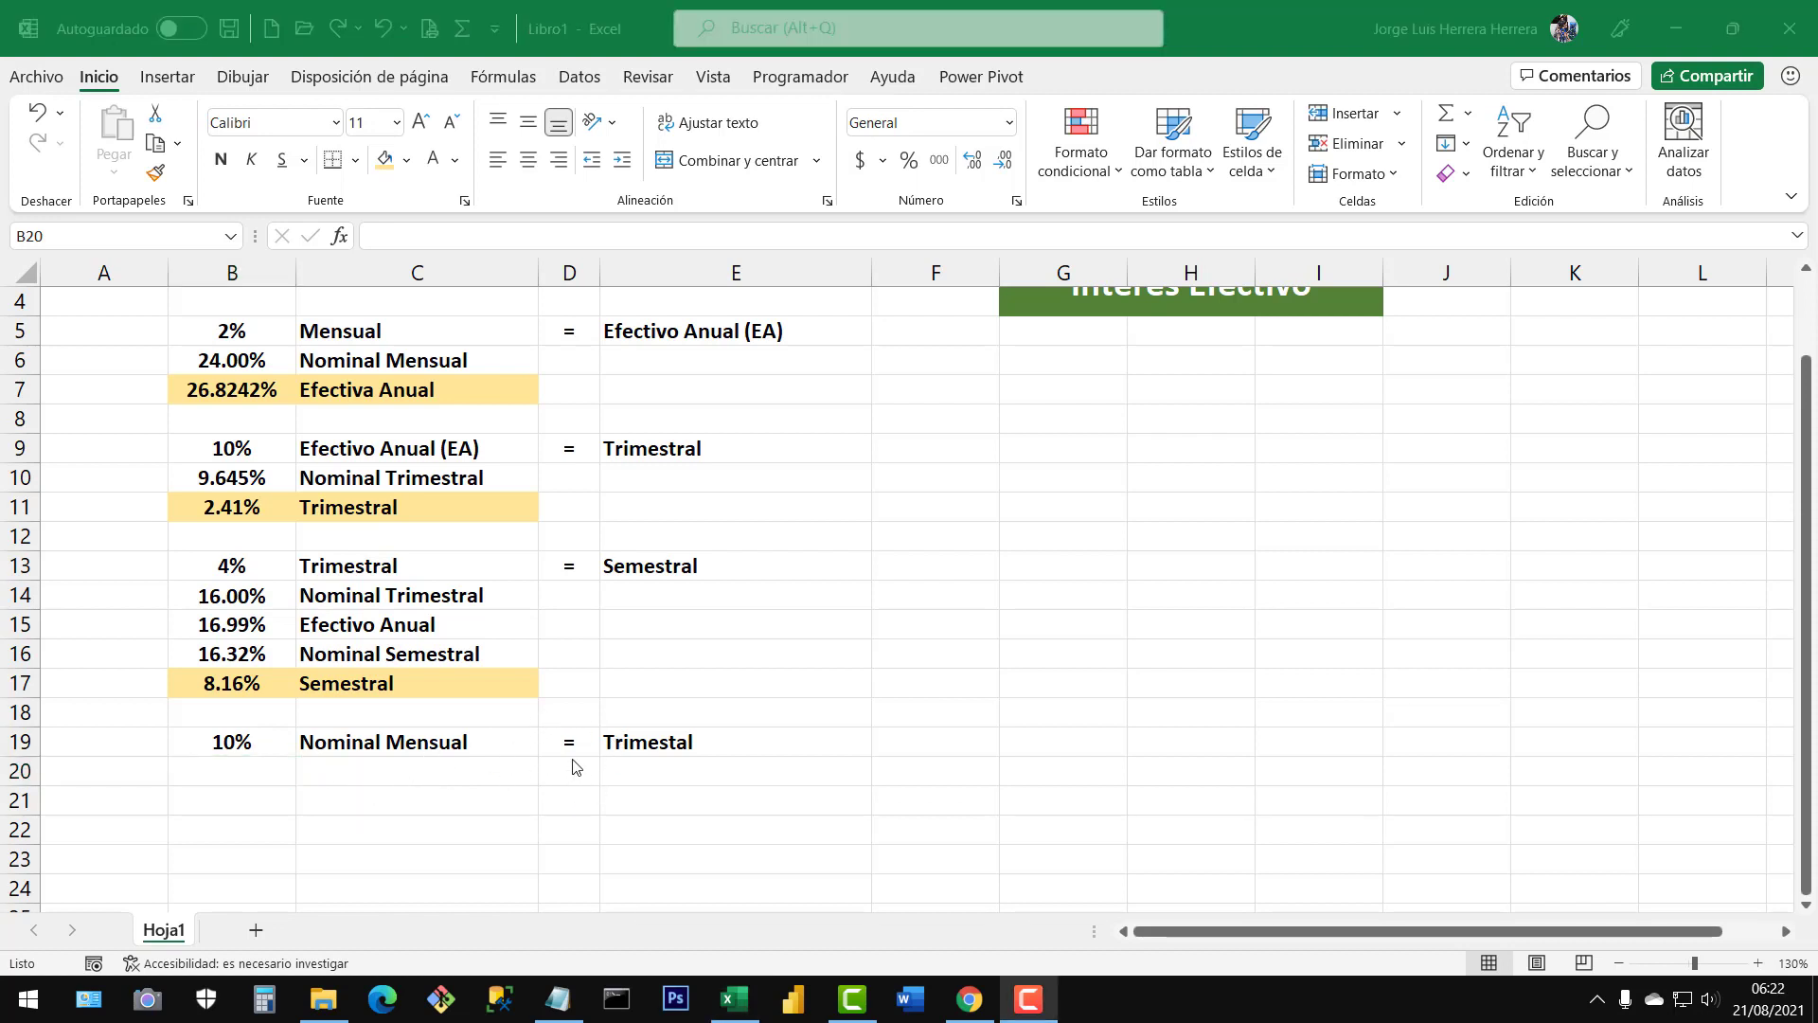
Calculate the effective annual rate in B20 with the formula =INT.EFECTIVO(B19,12)
{"action": "left_click", "coordinate": [249, 783]}
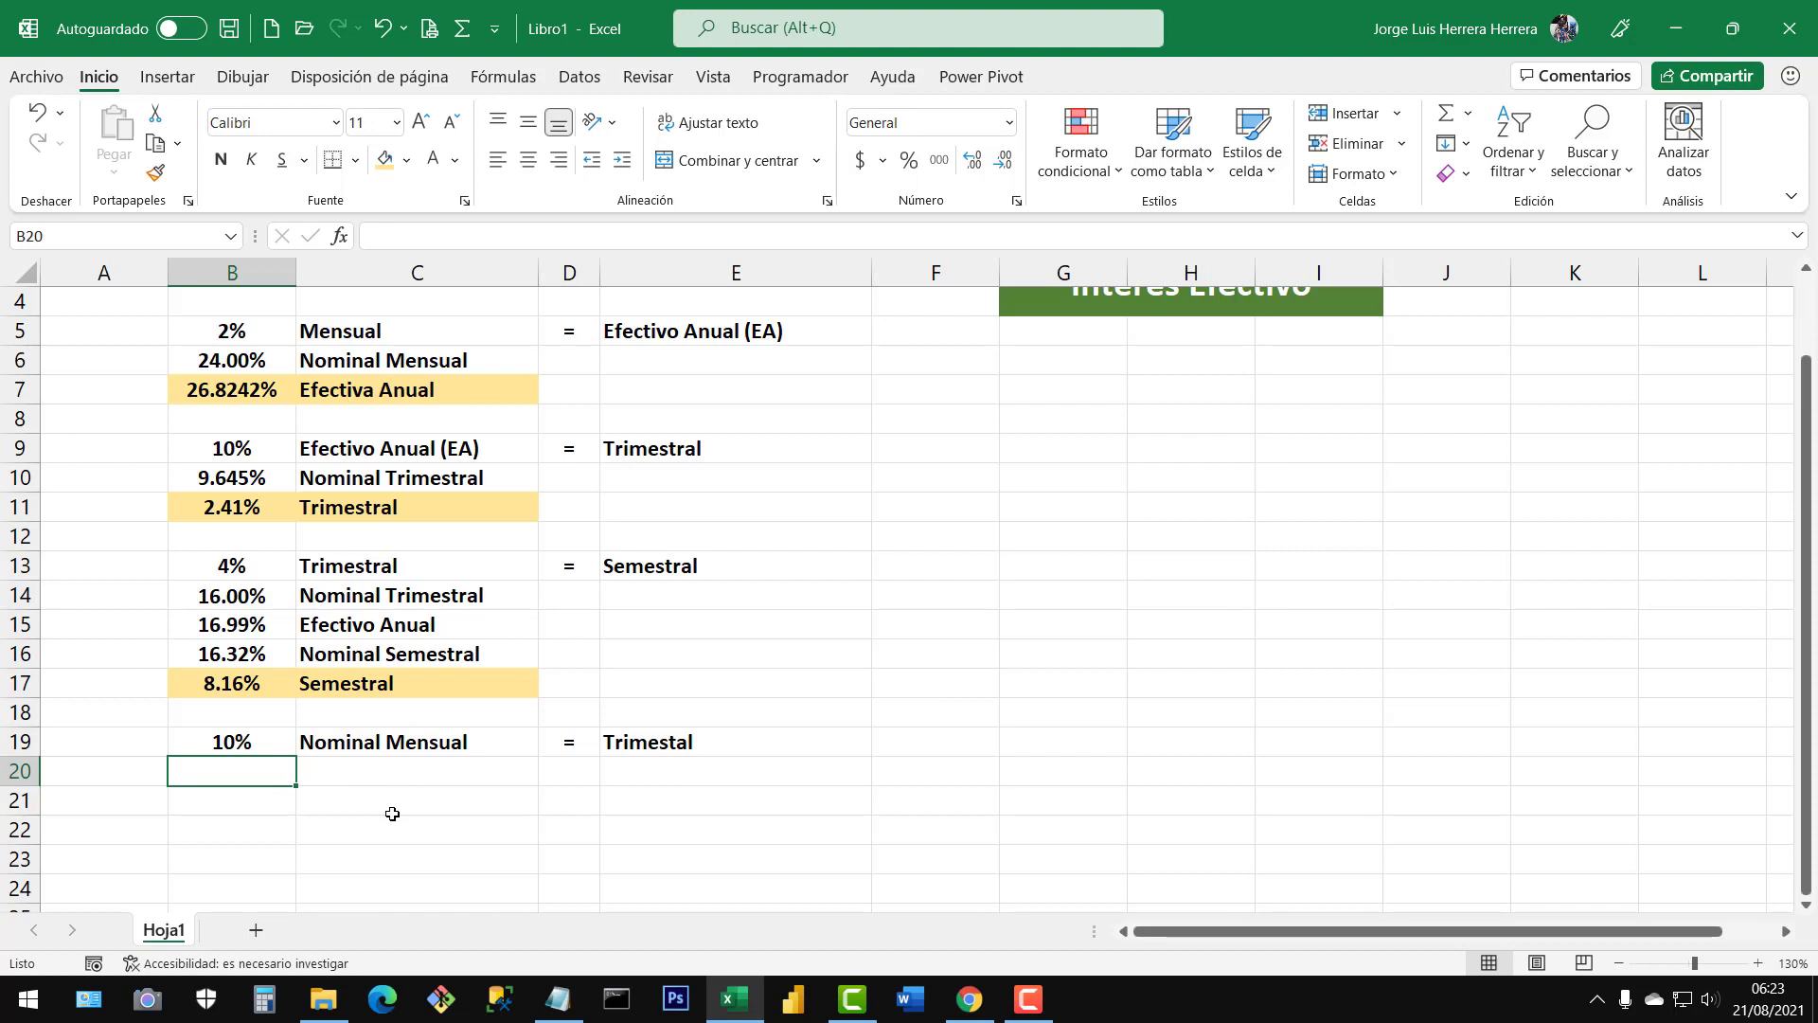
{"action": "type", "text": "=int.e"}
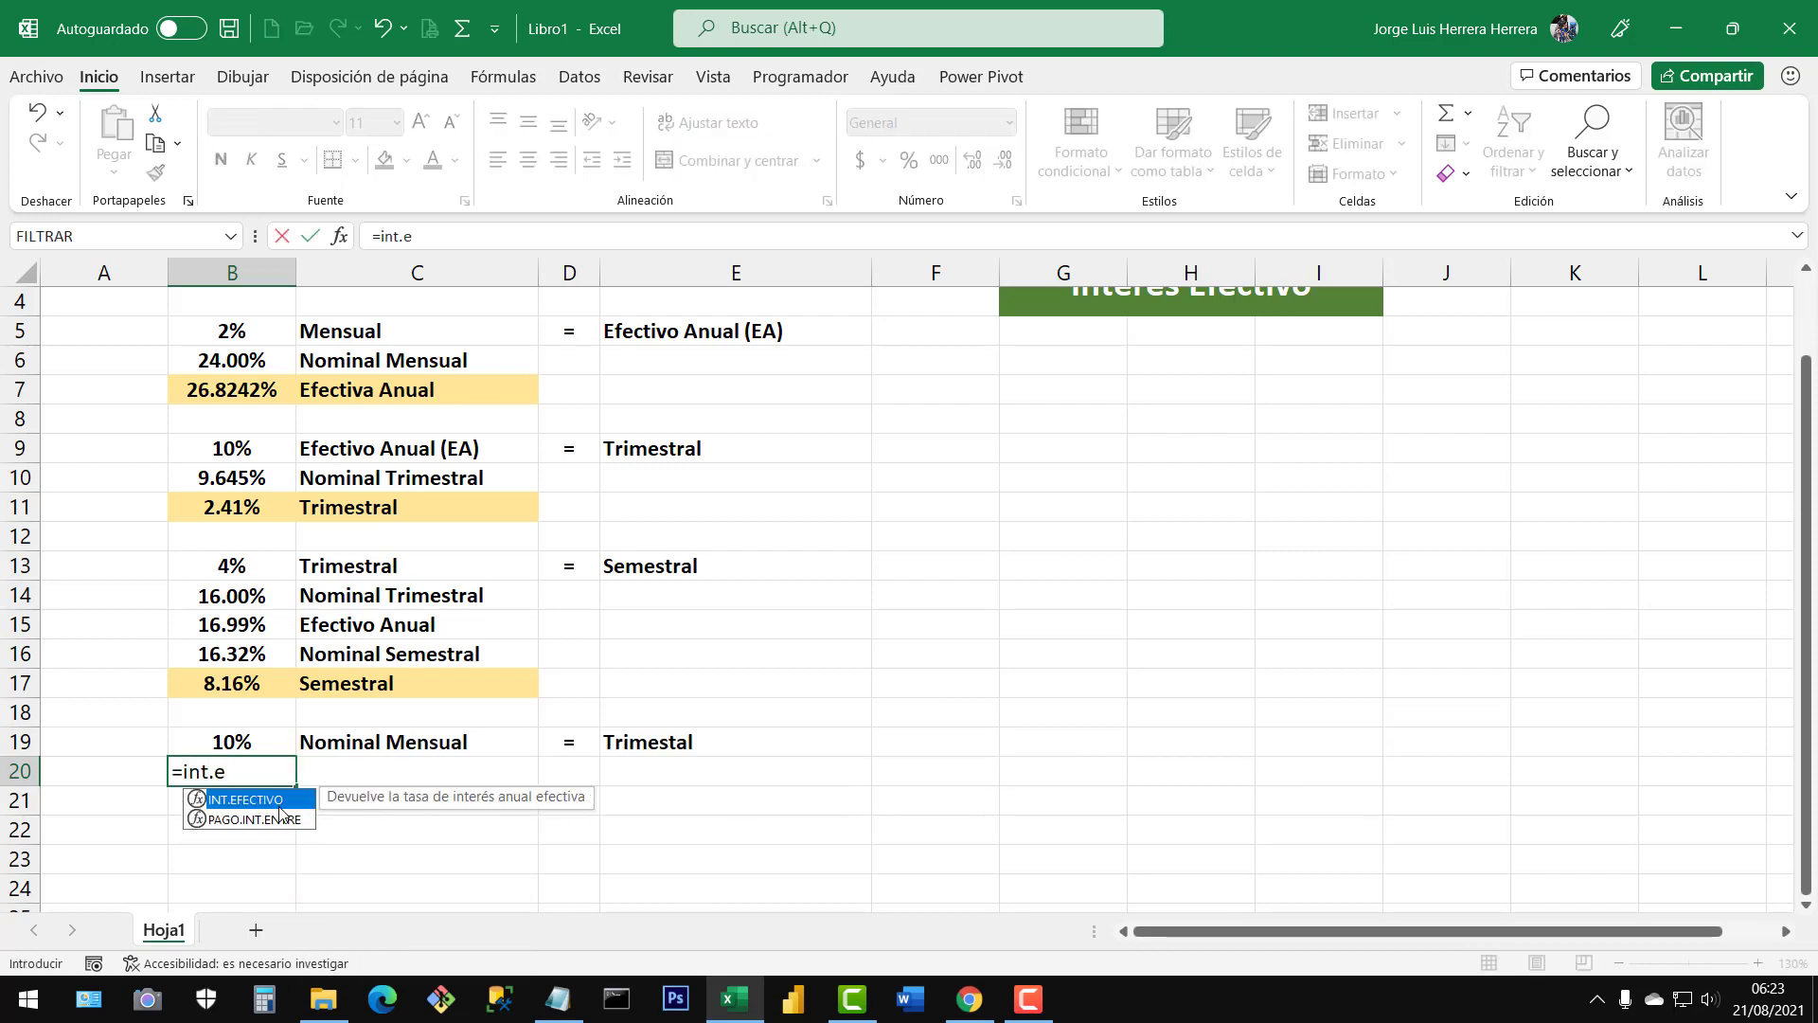
{"action": "key", "text": "Tab"}
{"action": "left_click", "coordinate": [270, 748]}
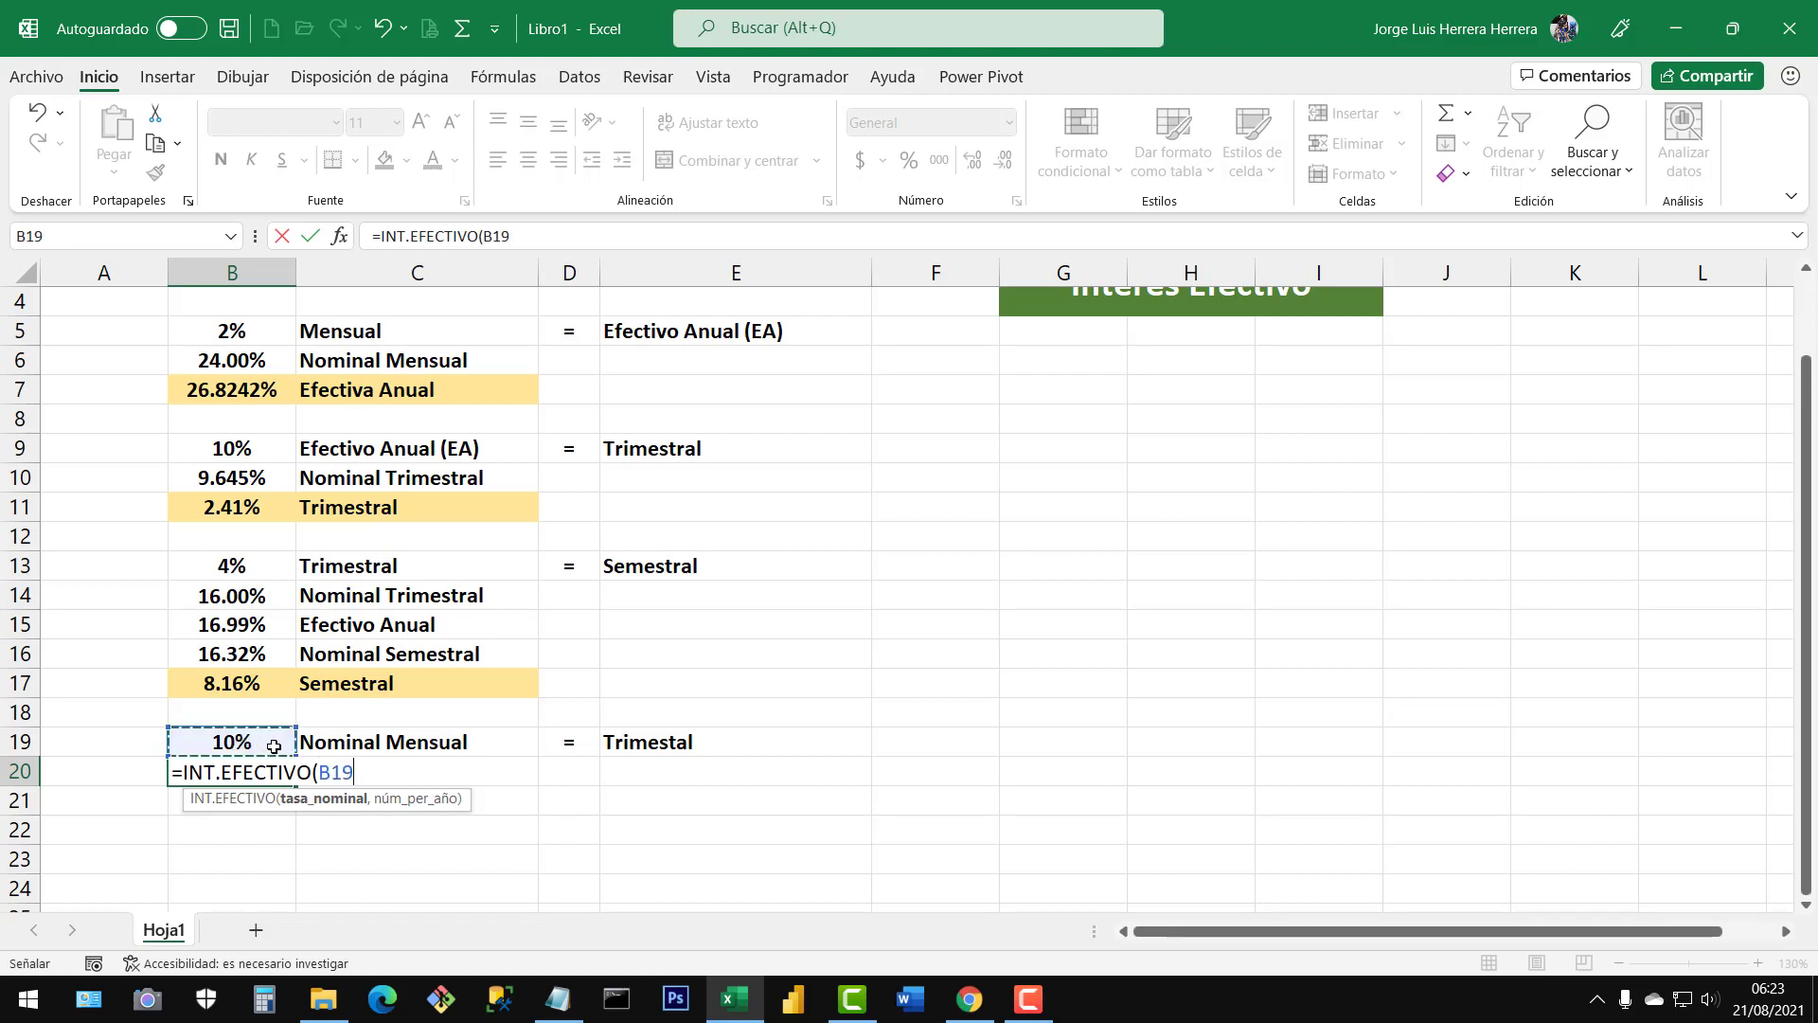
{"action": "type", "text": ",12"}
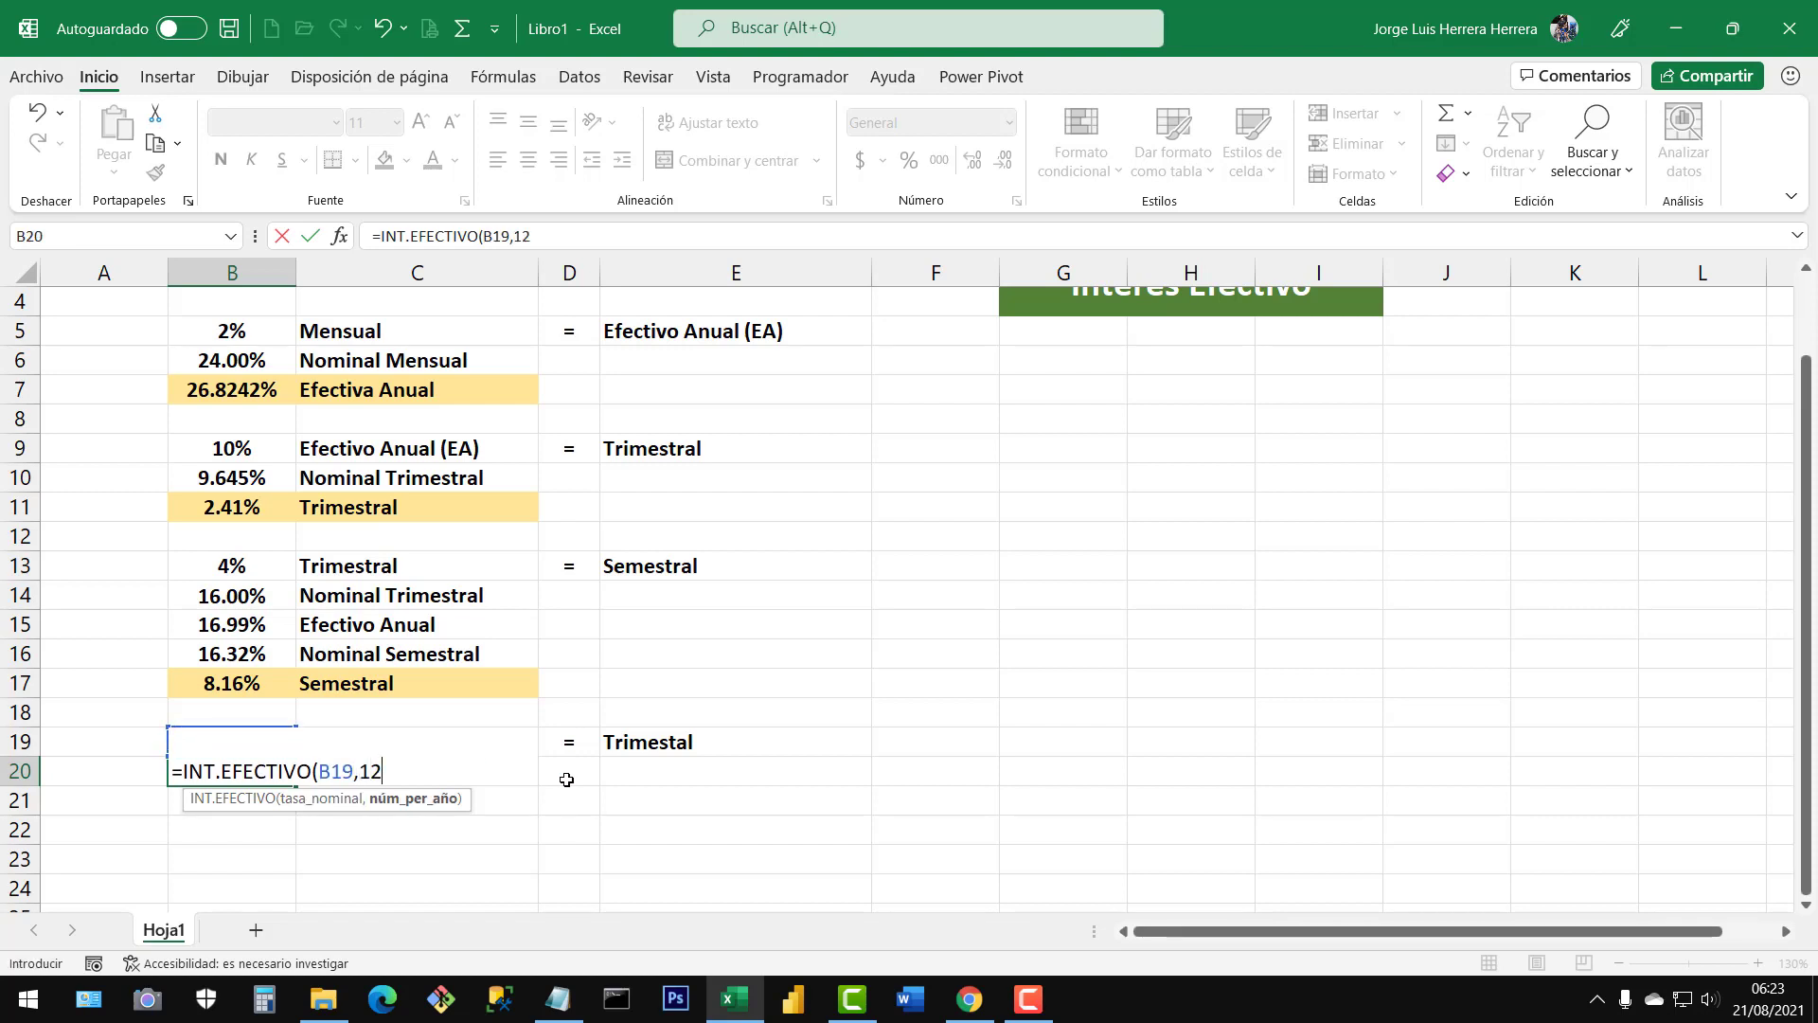
{"action": "type", "text": ")"}
{"action": "key", "text": "Return"}
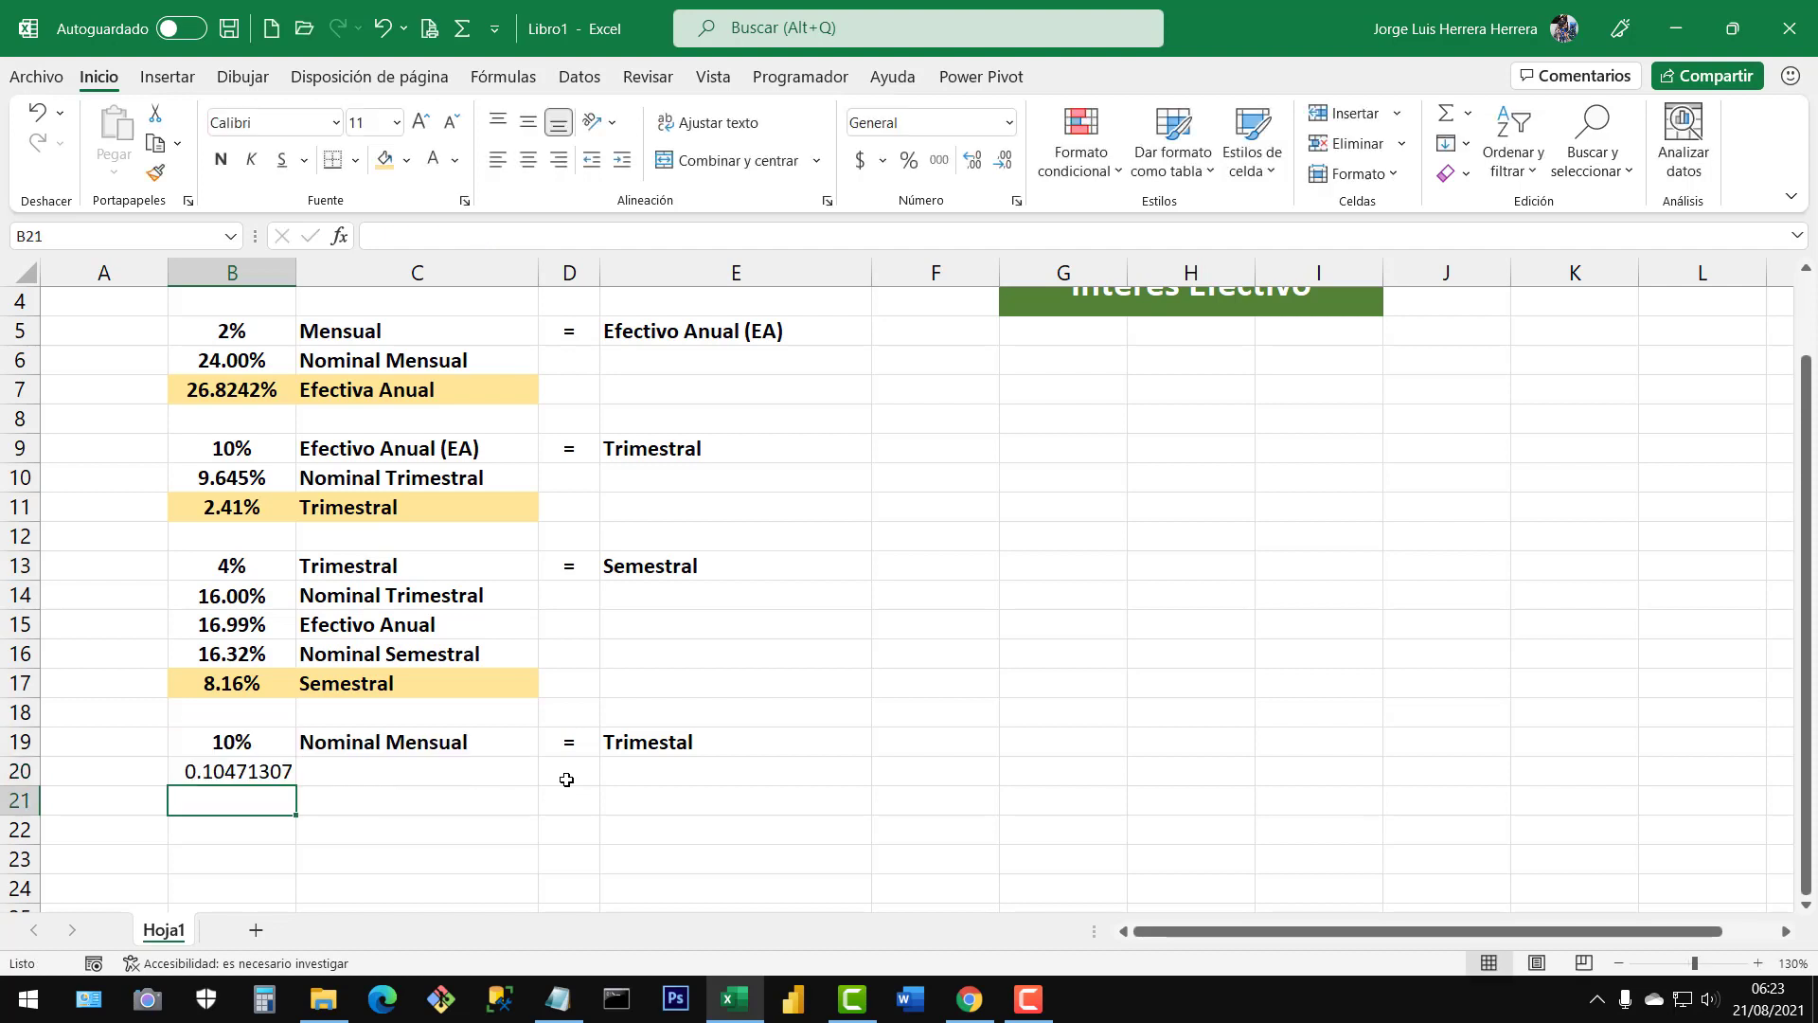
Format the effective rate in B20 as a bold percentage with three decimal places
{"action": "key", "text": "Up"}
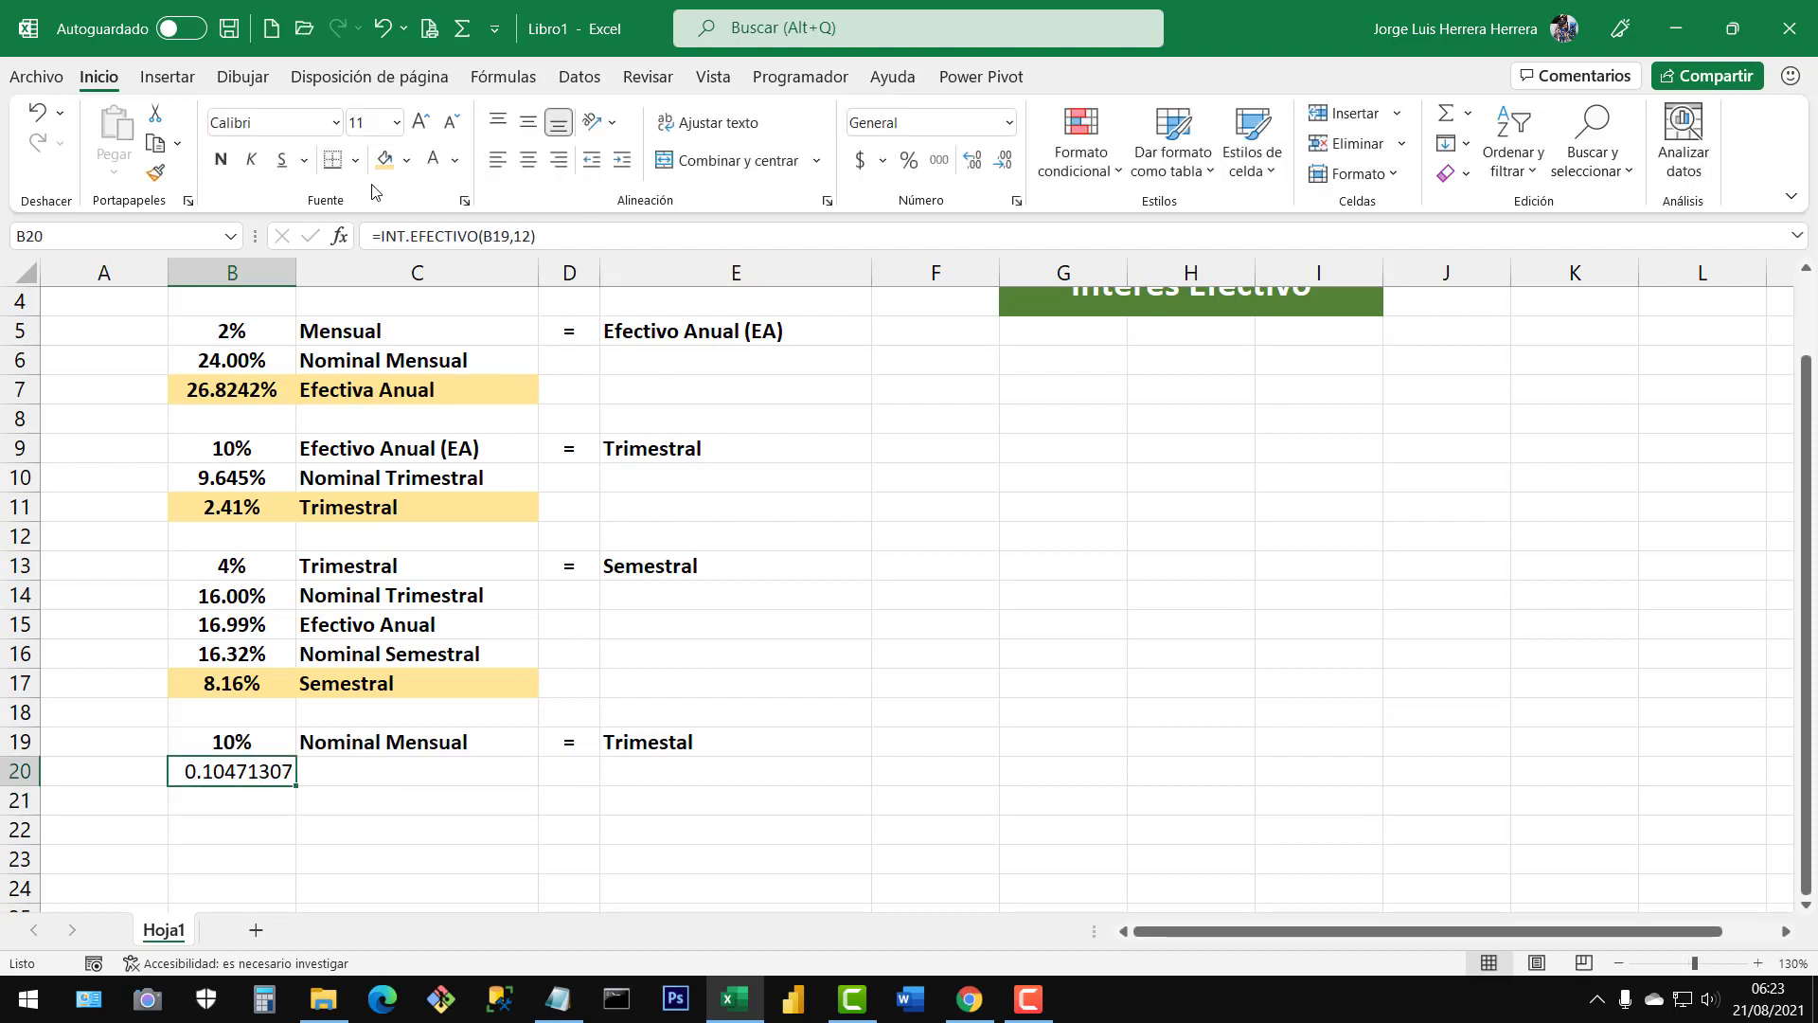
{"action": "left_click", "coordinate": [221, 163]}
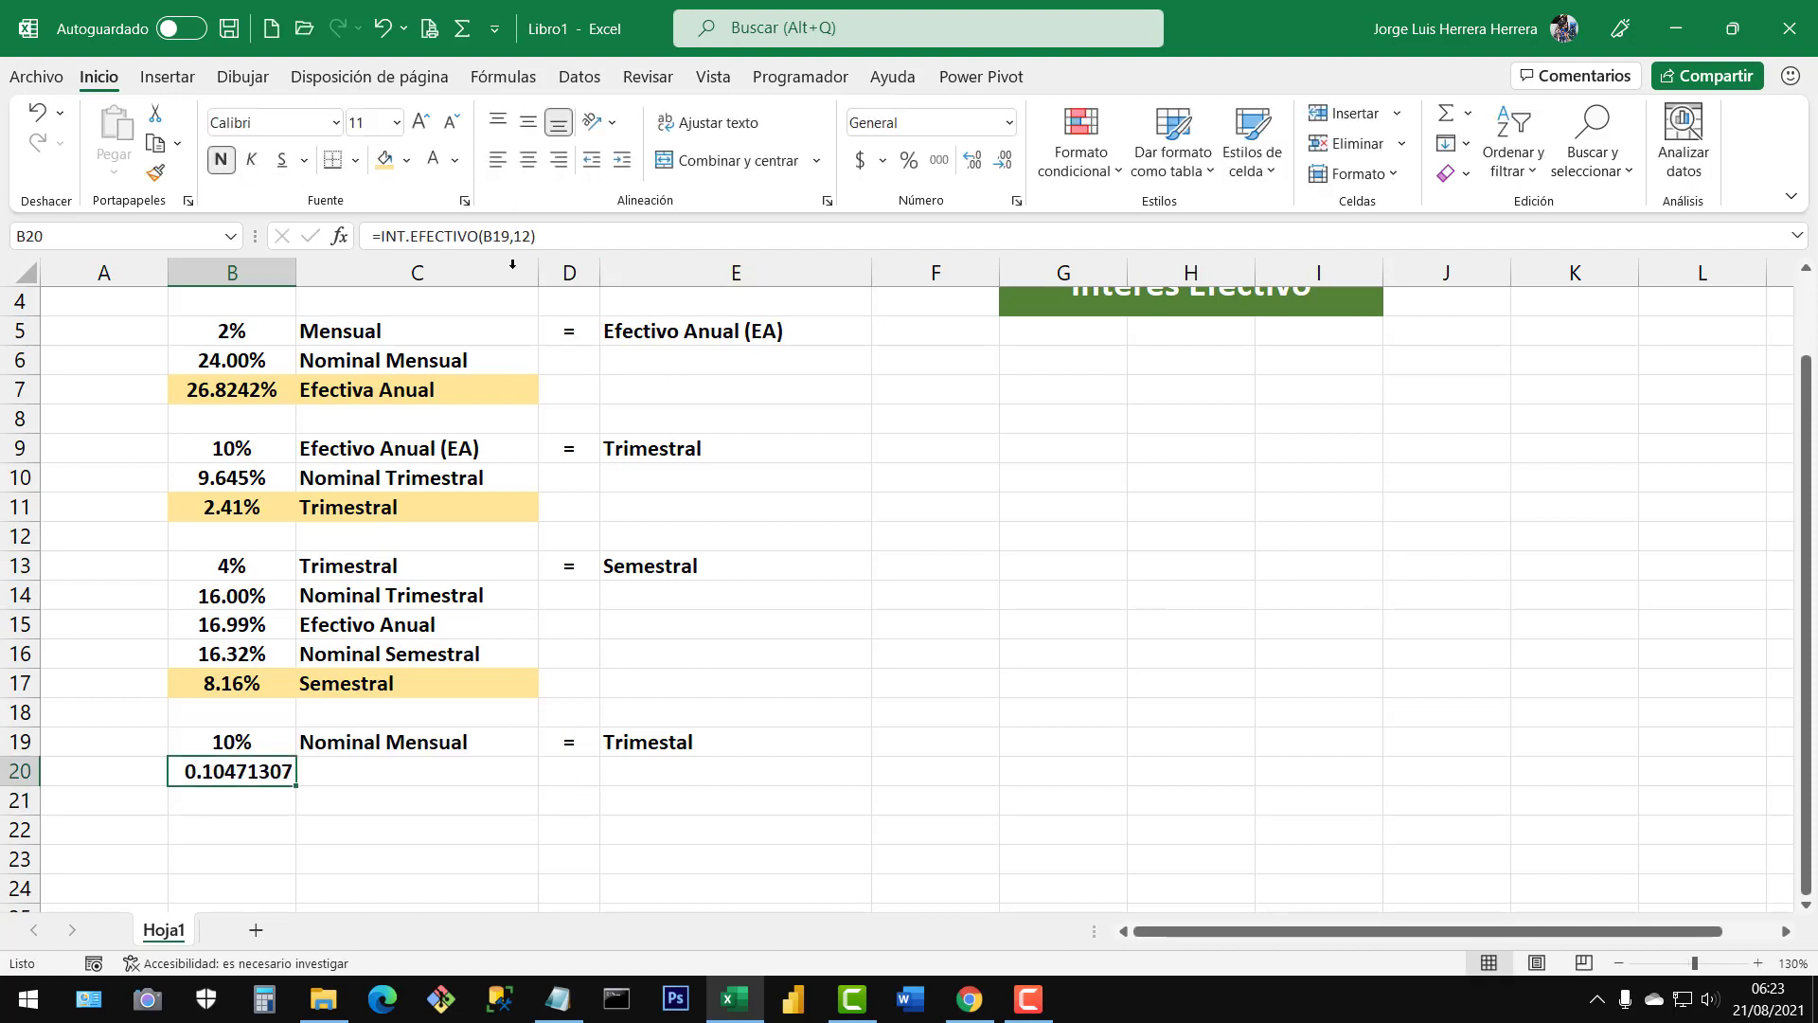
{"action": "left_click", "coordinate": [975, 165]}
{"action": "left_click", "coordinate": [1003, 161]}
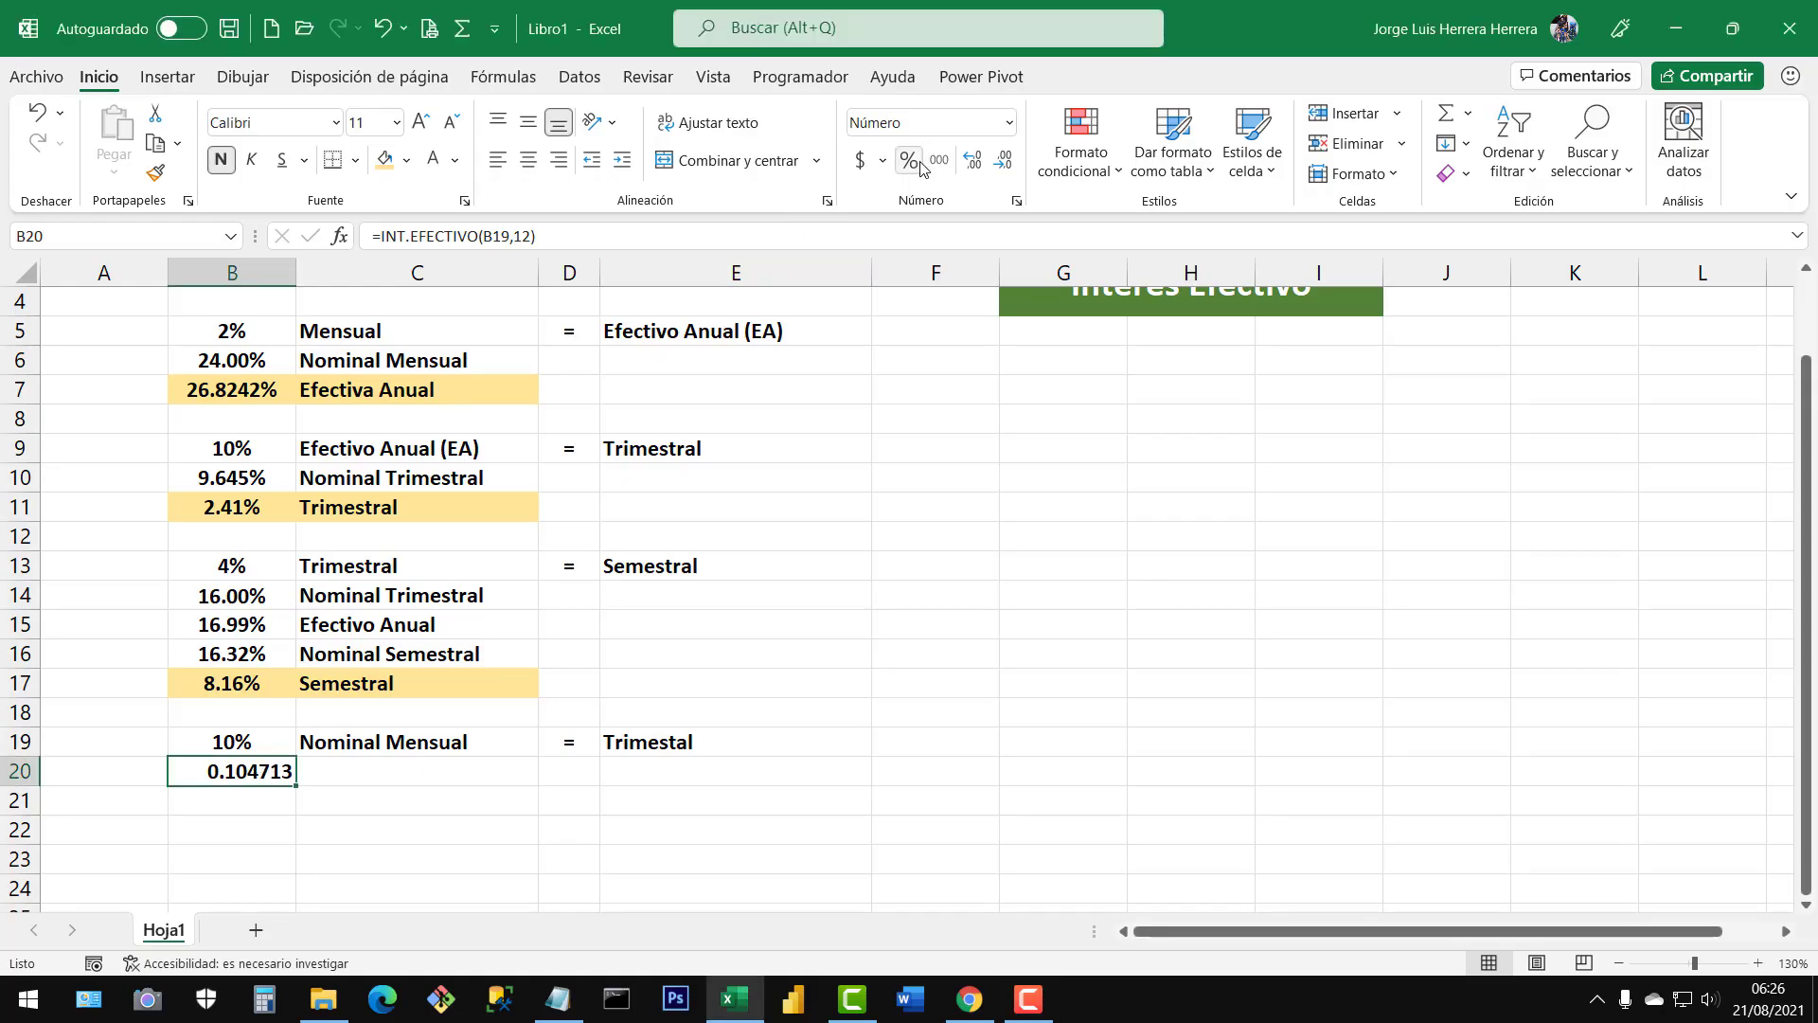
{"action": "left_click", "coordinate": [909, 160]}
{"action": "left_click", "coordinate": [979, 166]}
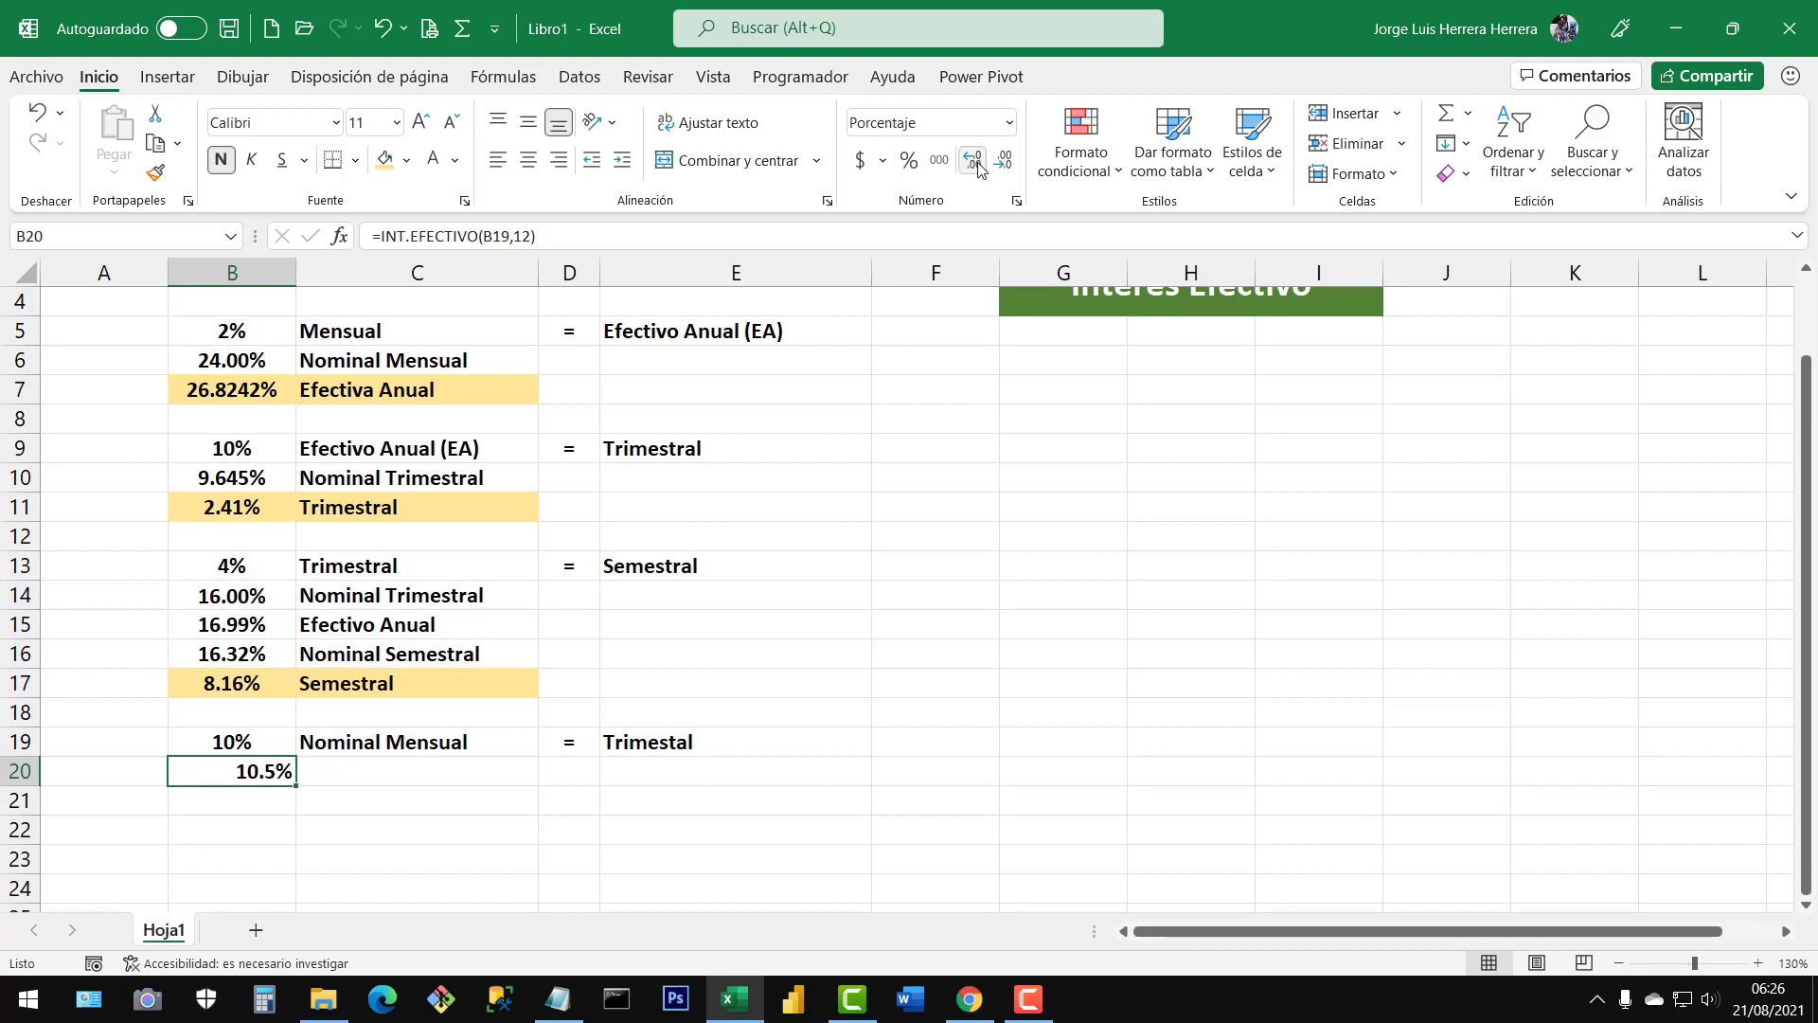
{"action": "left_click", "coordinate": [979, 167]}
{"action": "left_click", "coordinate": [979, 166]}
{"action": "left_click", "coordinate": [979, 166]}
{"action": "left_click", "coordinate": [1003, 161]}
Label the rate in B20 by entering "Efectiva Anual" in bold in C20
{"action": "left_click", "coordinate": [348, 772]}
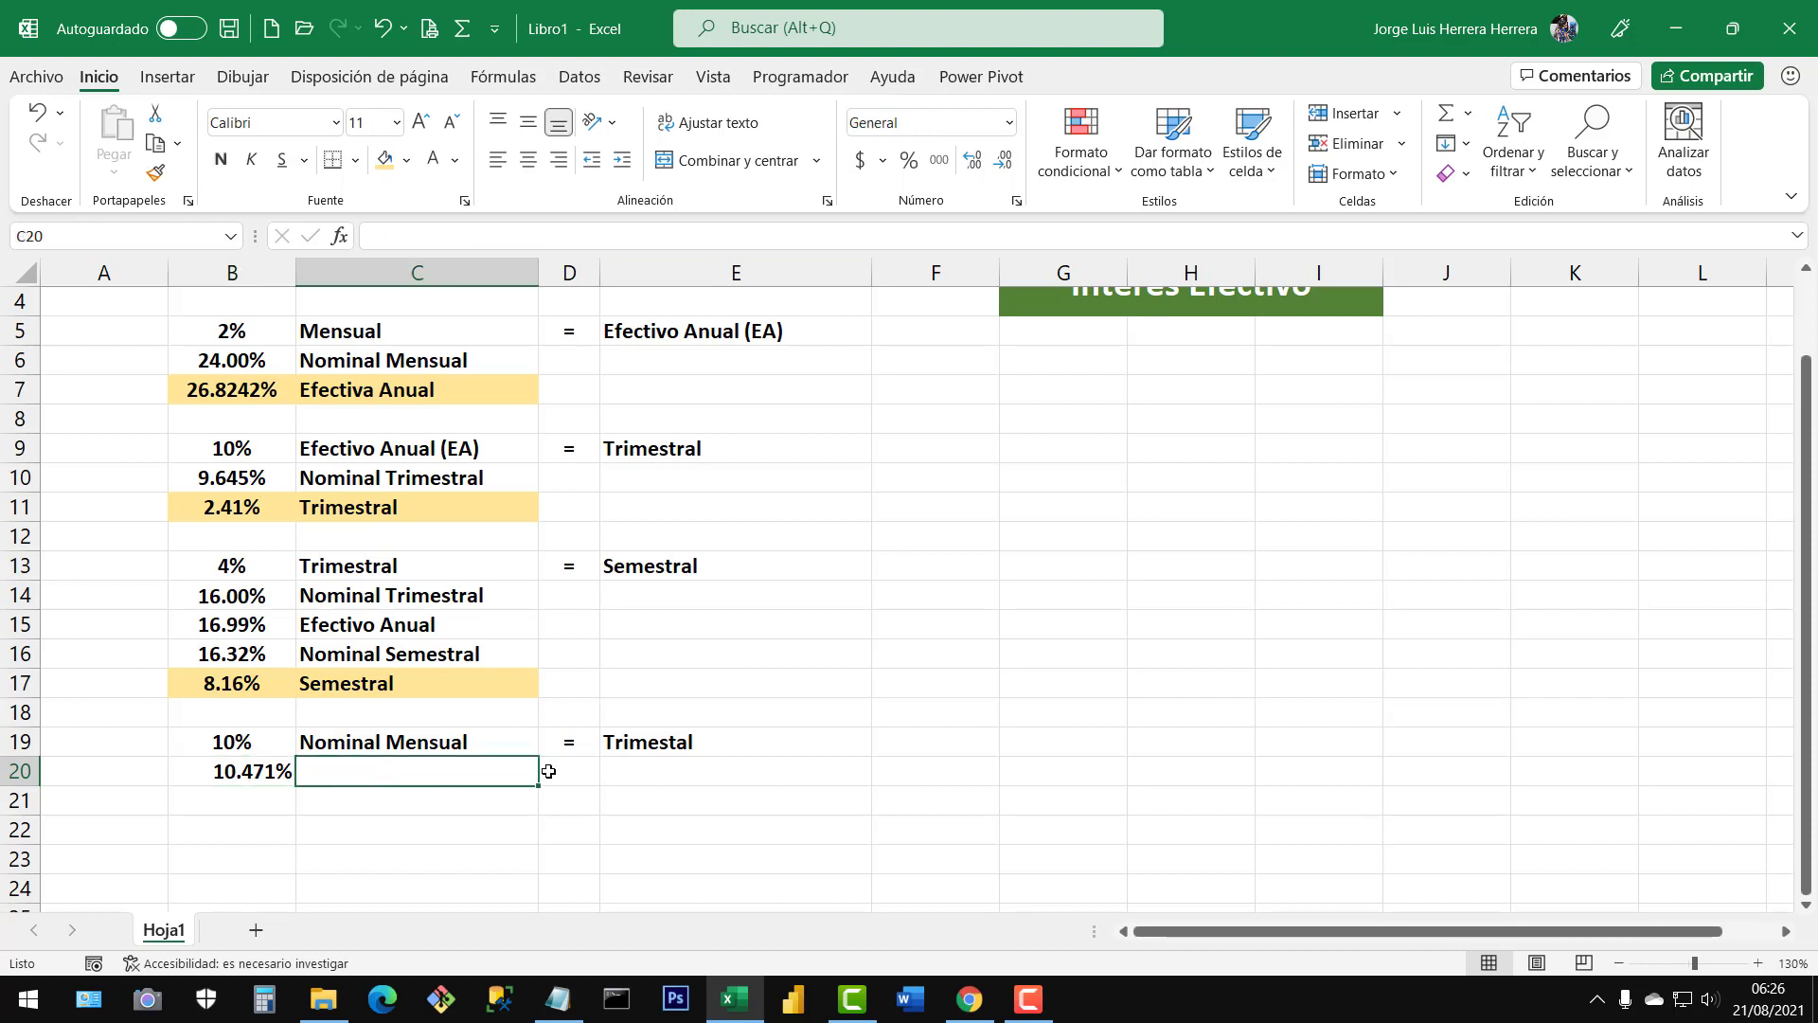
{"action": "type", "text": "Eefec"}
{"action": "key", "text": "BackSpace"}
{"action": "key", "text": "BackSpace"}
{"action": "key", "text": "BackSpace"}
{"action": "key", "text": "BackSpace"}
{"action": "key", "text": "BackSpace"}
{"action": "key", "text": "BackSpace"}
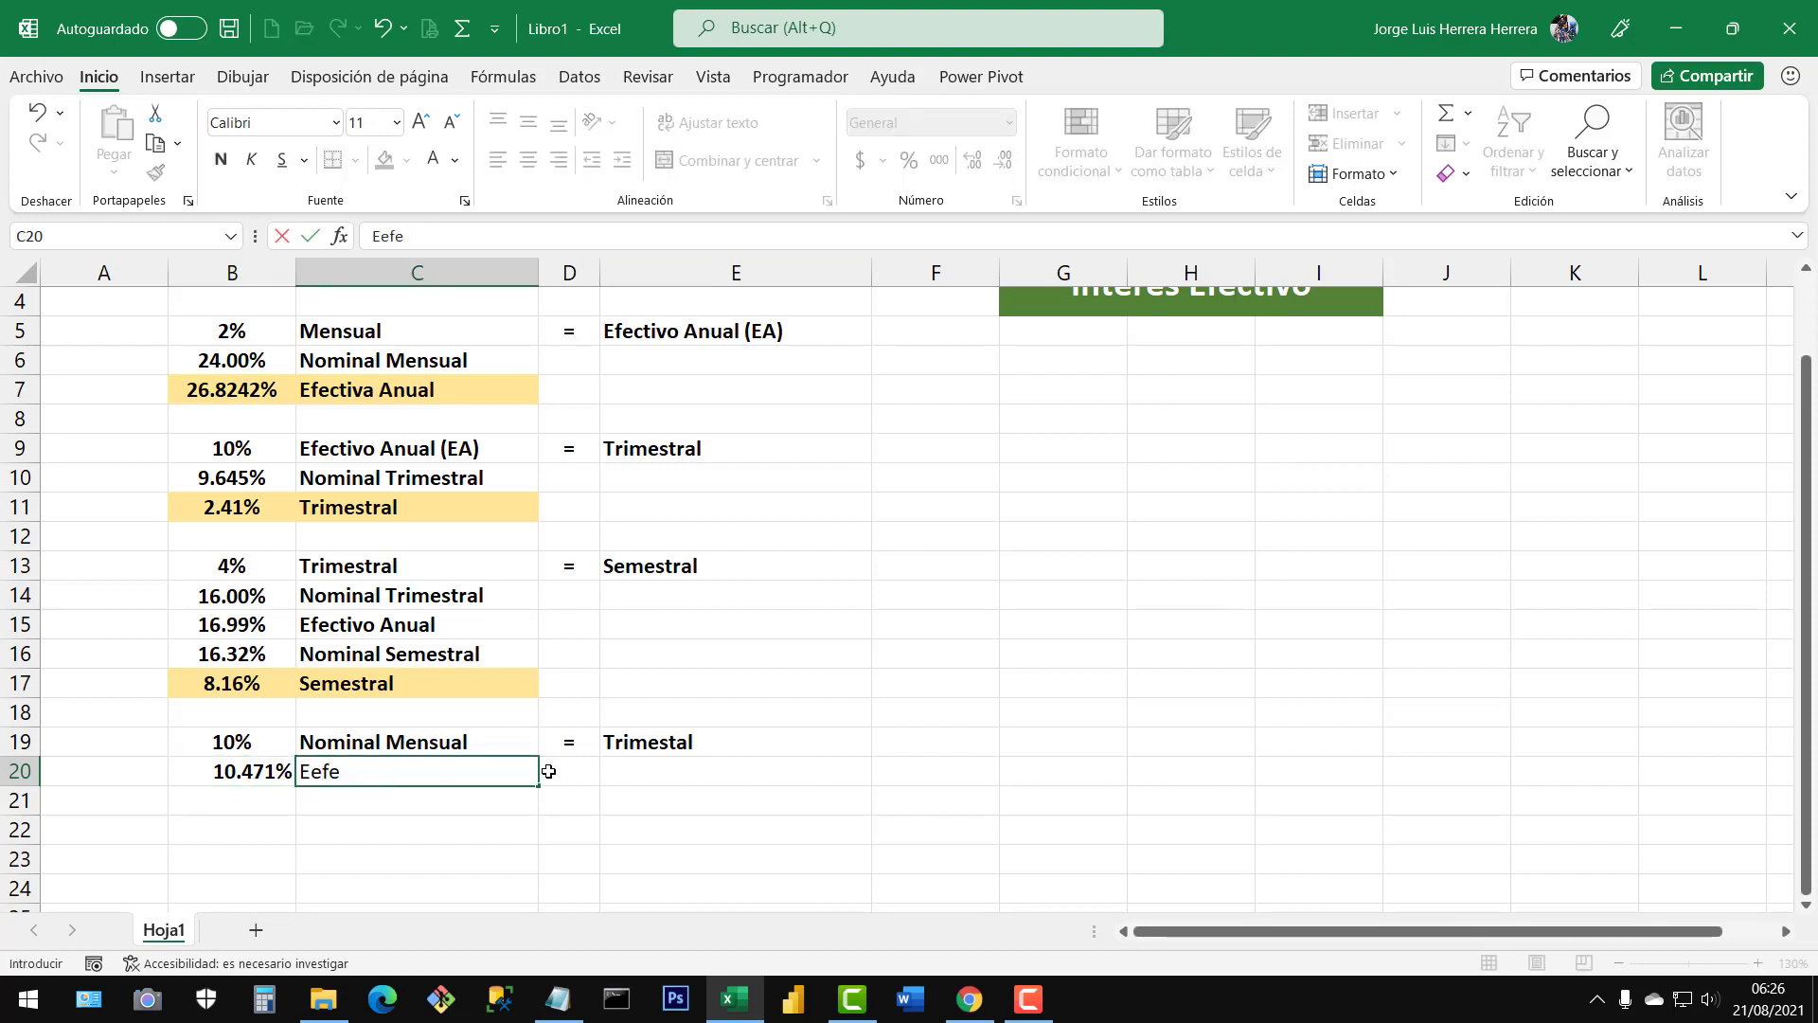
{"action": "type", "text": "fectiva Anual"}
{"action": "key", "text": "Return"}
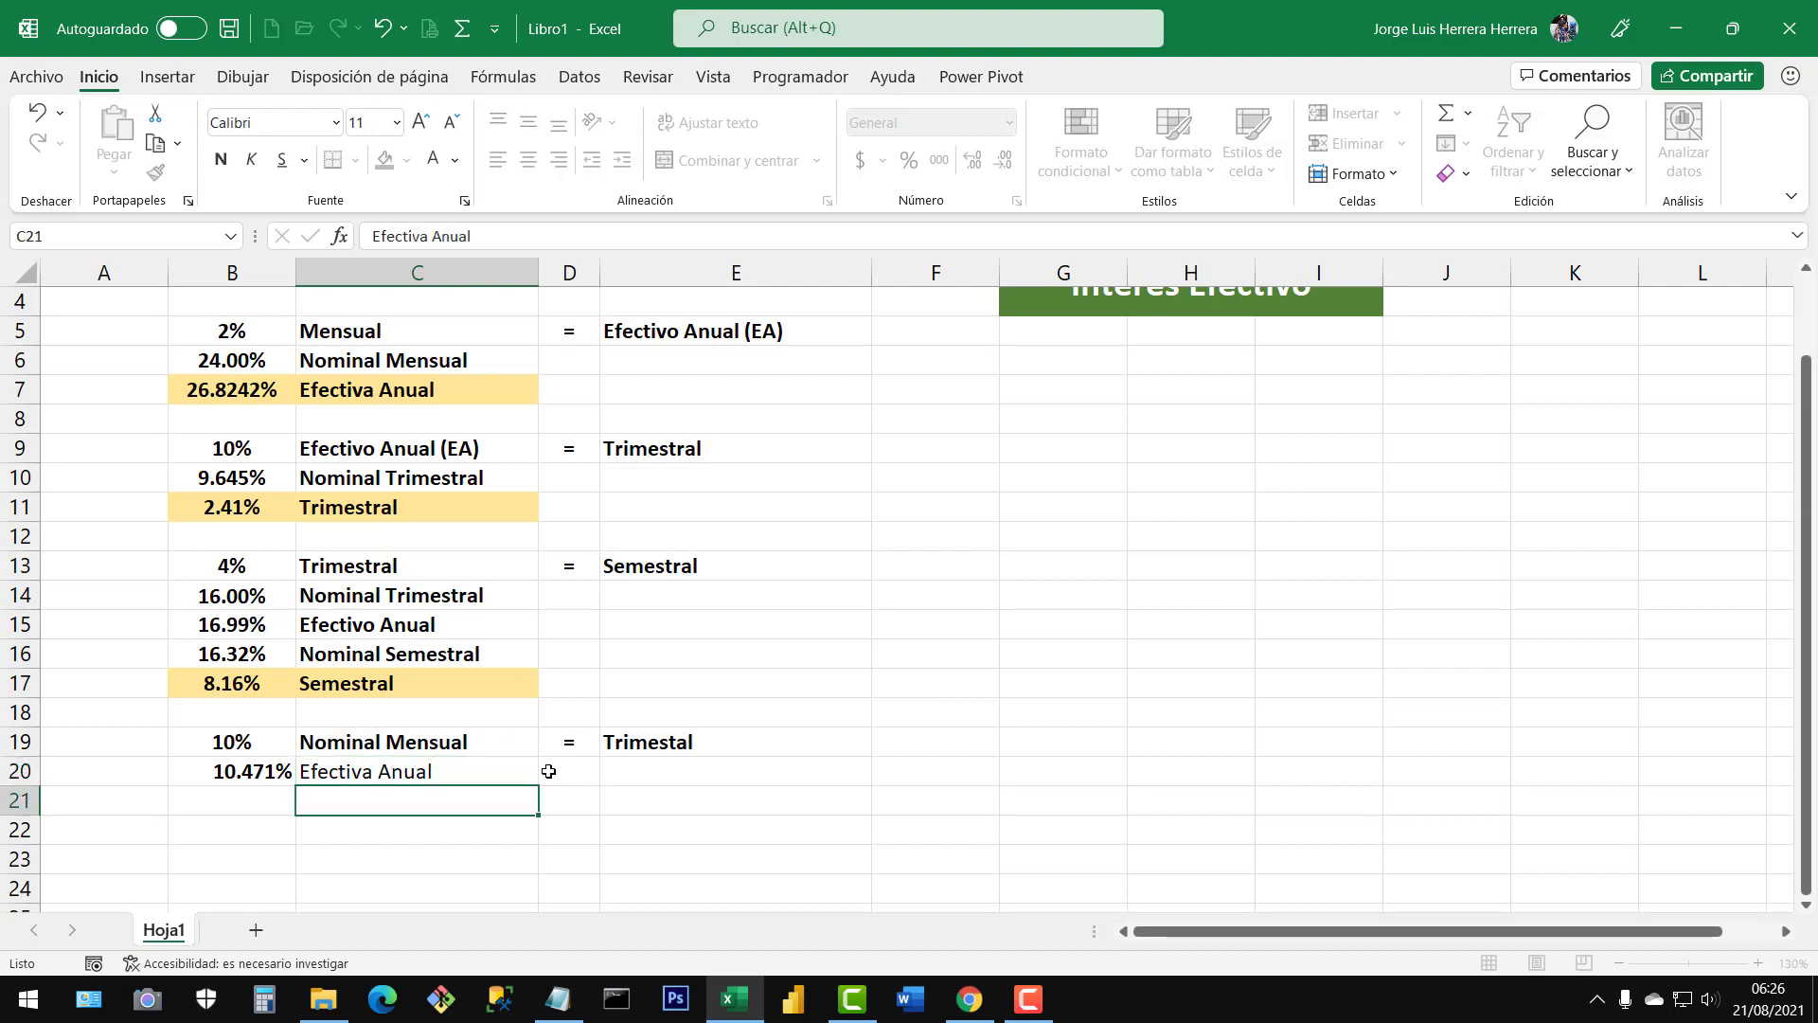
{"action": "left_click", "coordinate": [389, 776]}
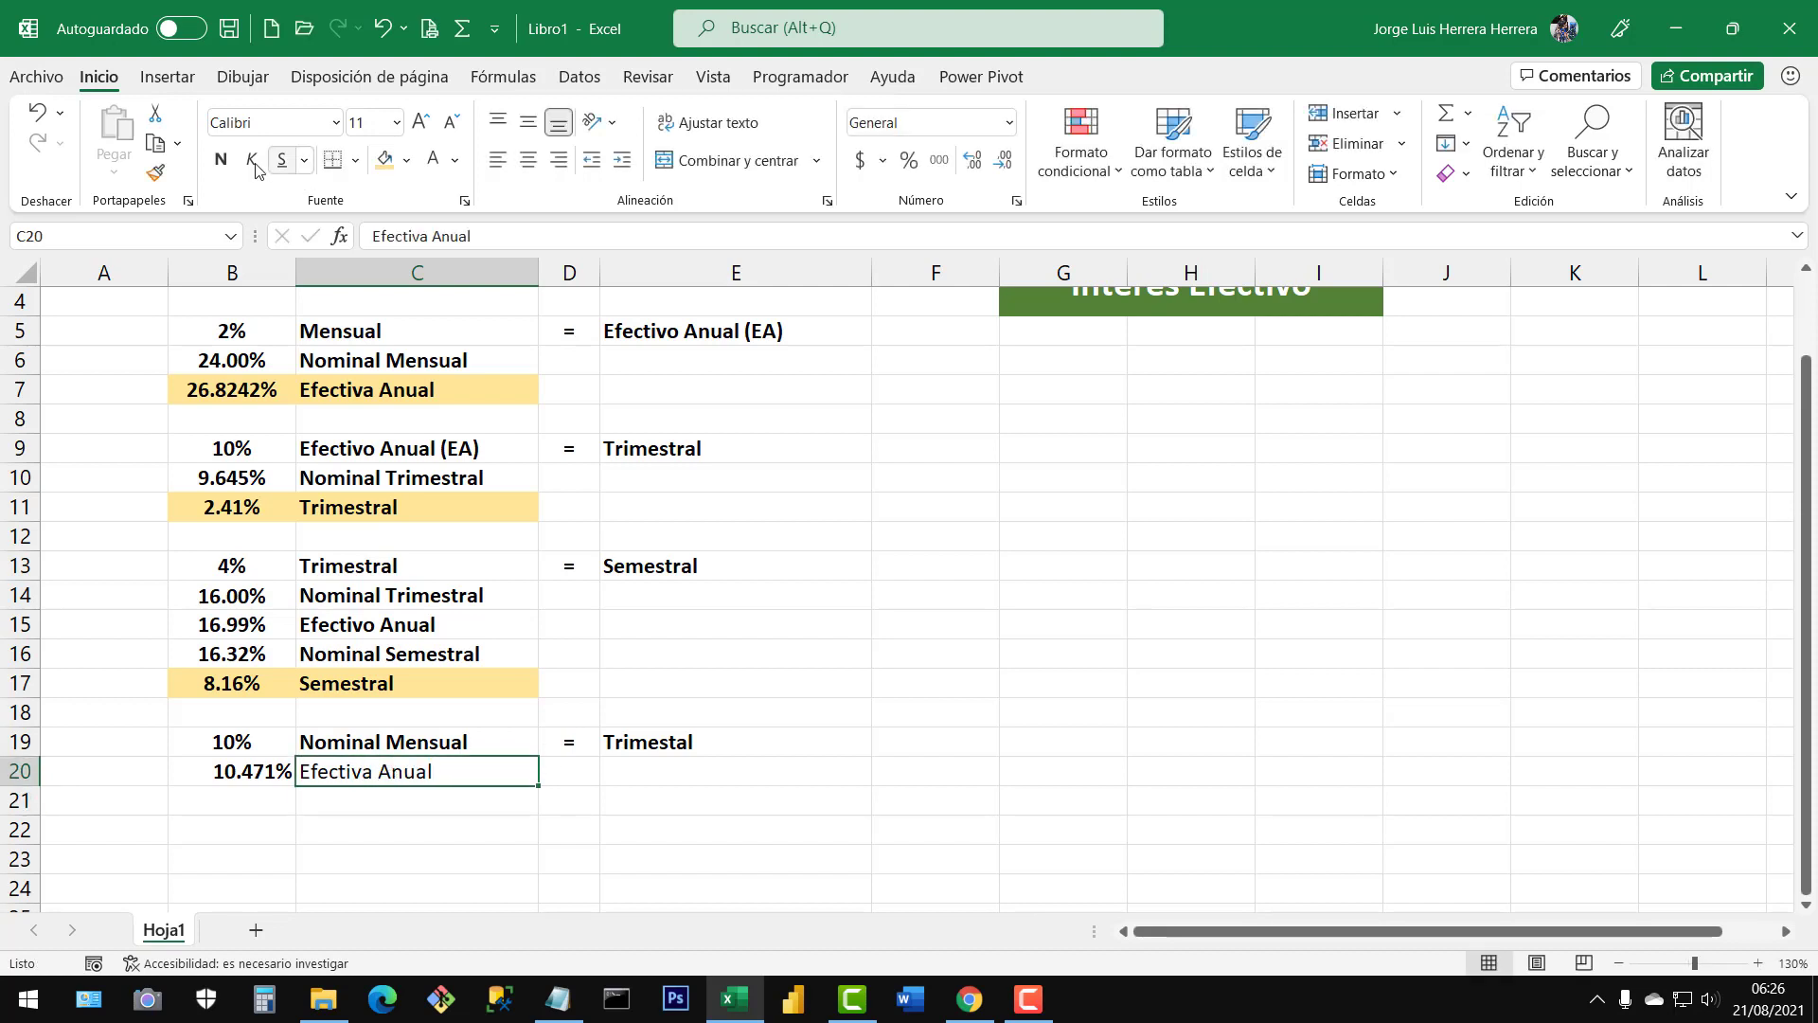
{"action": "left_click", "coordinate": [226, 163]}
Calculate the quarterly nominal rate in B21 with the formula =TASA.NOMINAL(B20,4)
{"action": "left_click", "coordinate": [243, 800]}
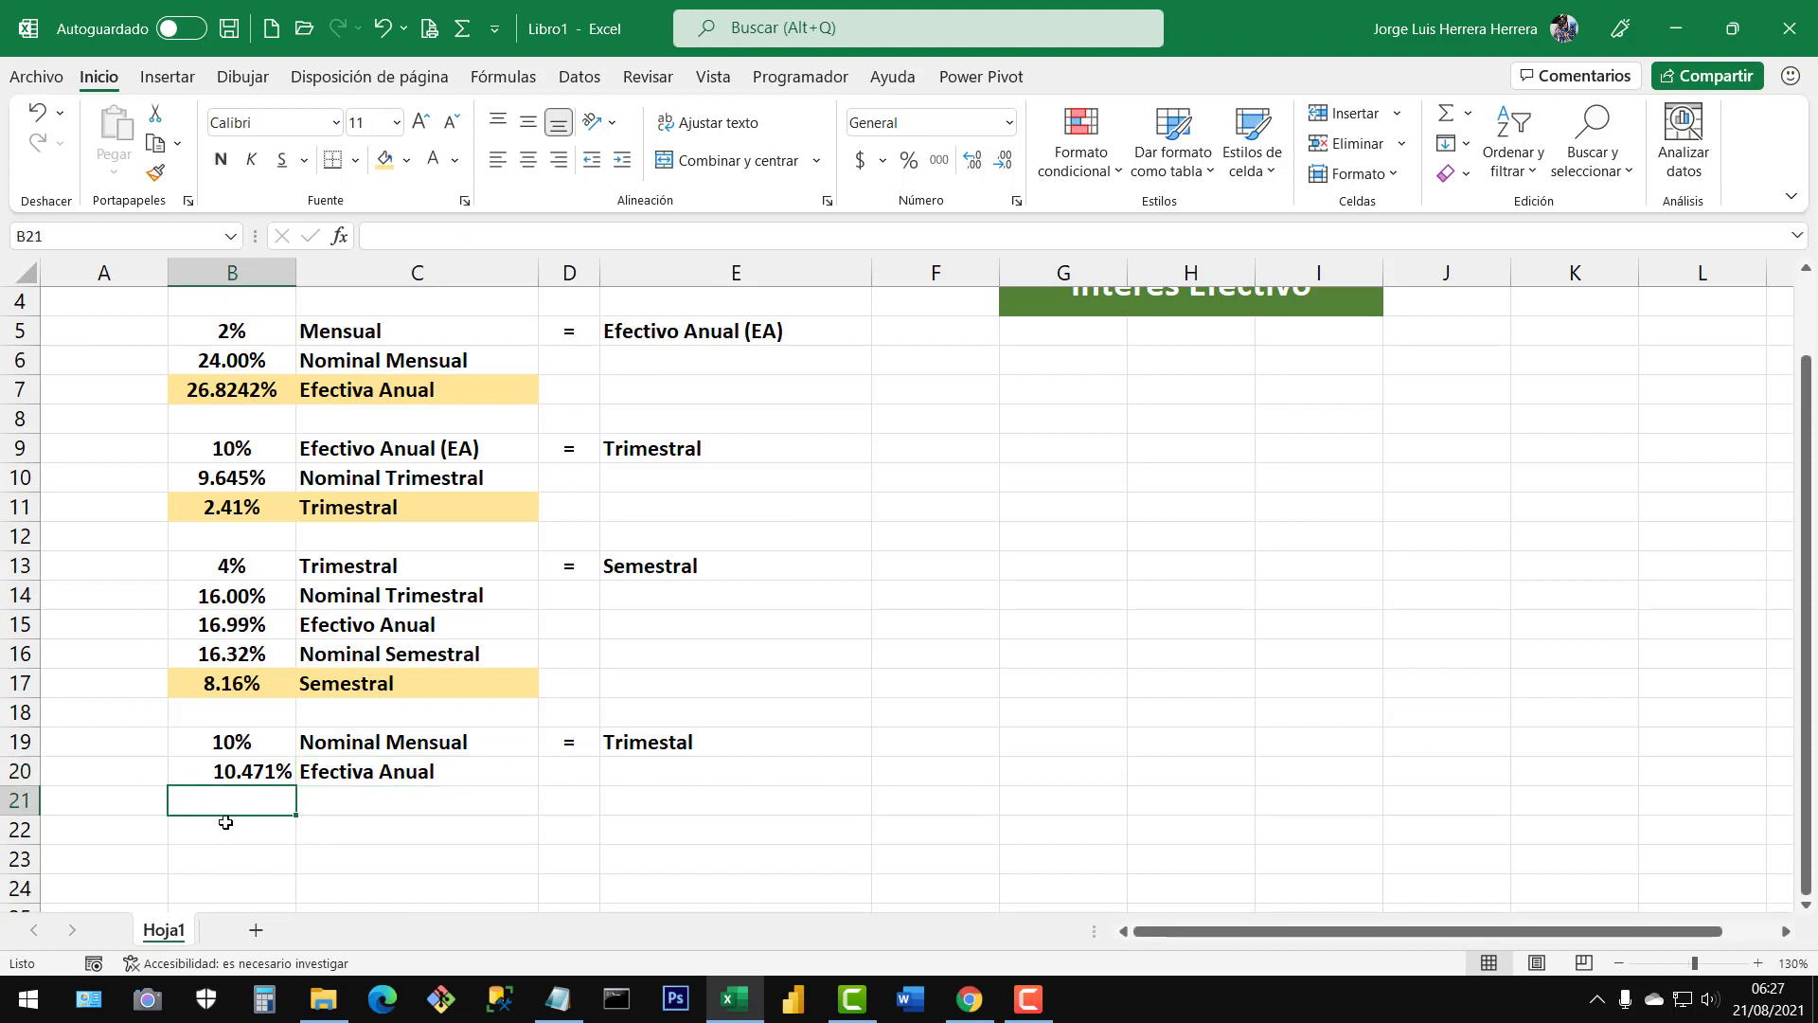
{"action": "type", "text": "=ta"}
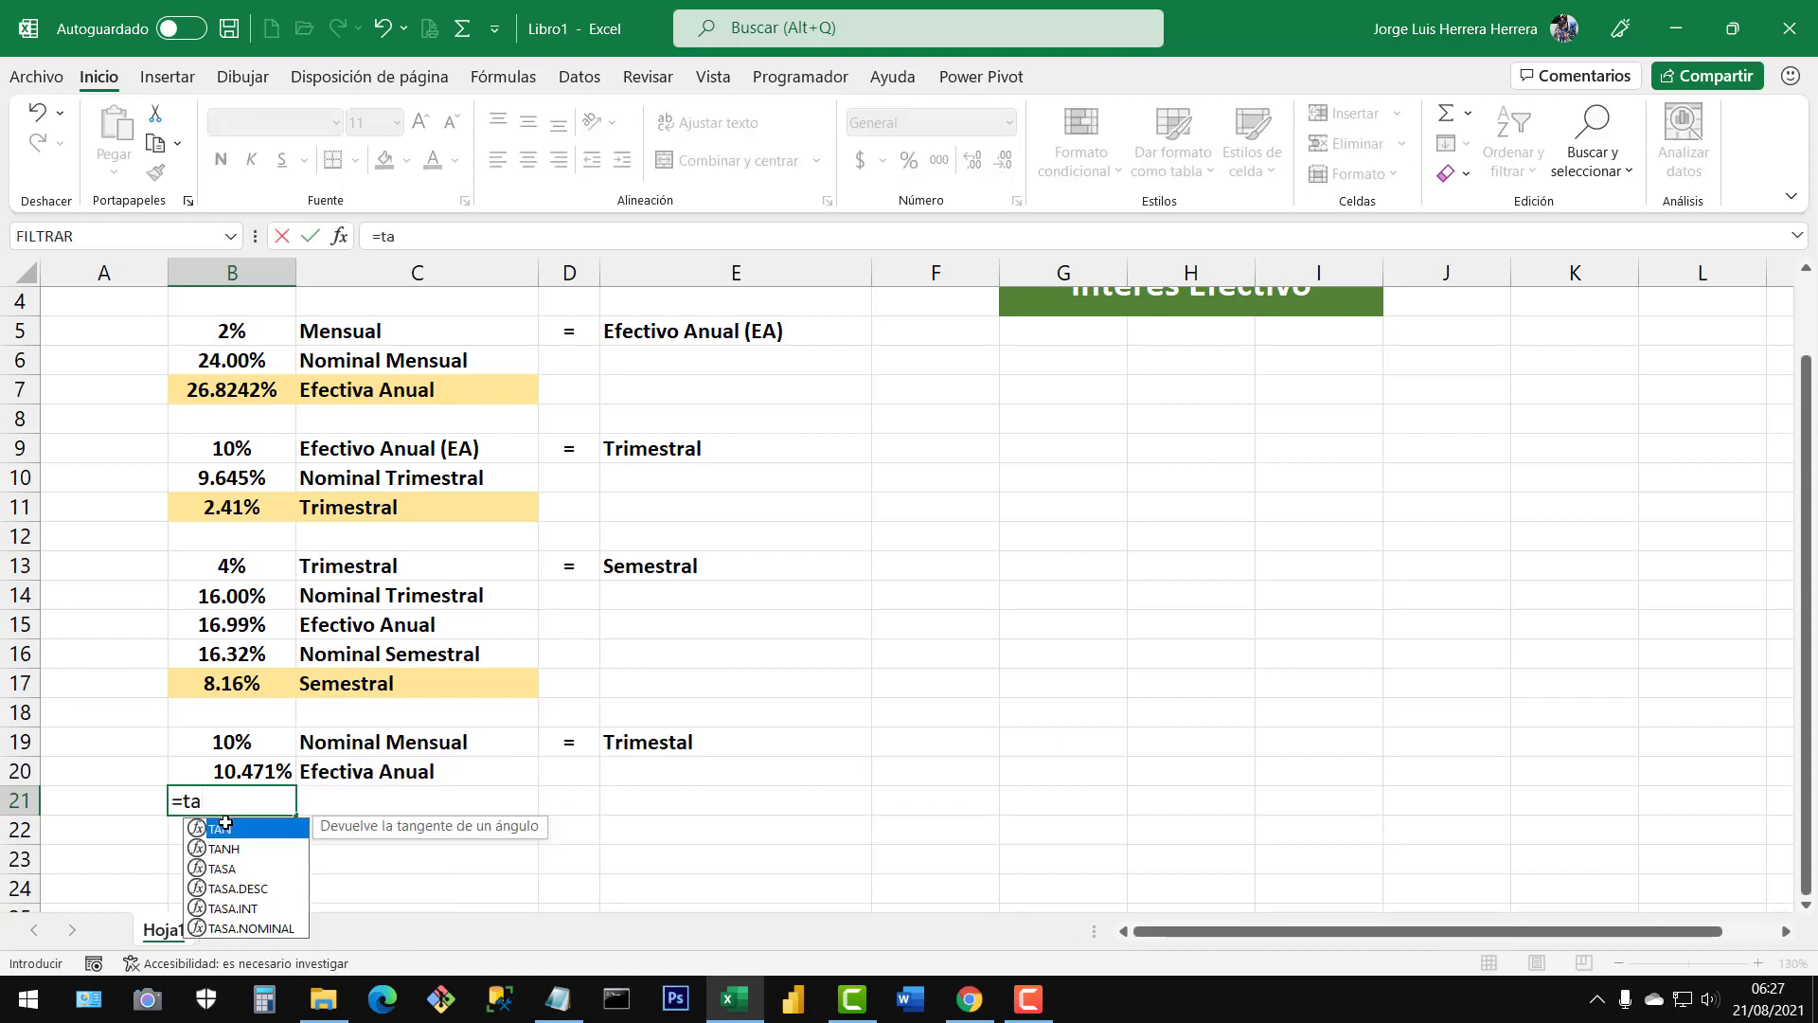
{"action": "type", "text": "sa.no"}
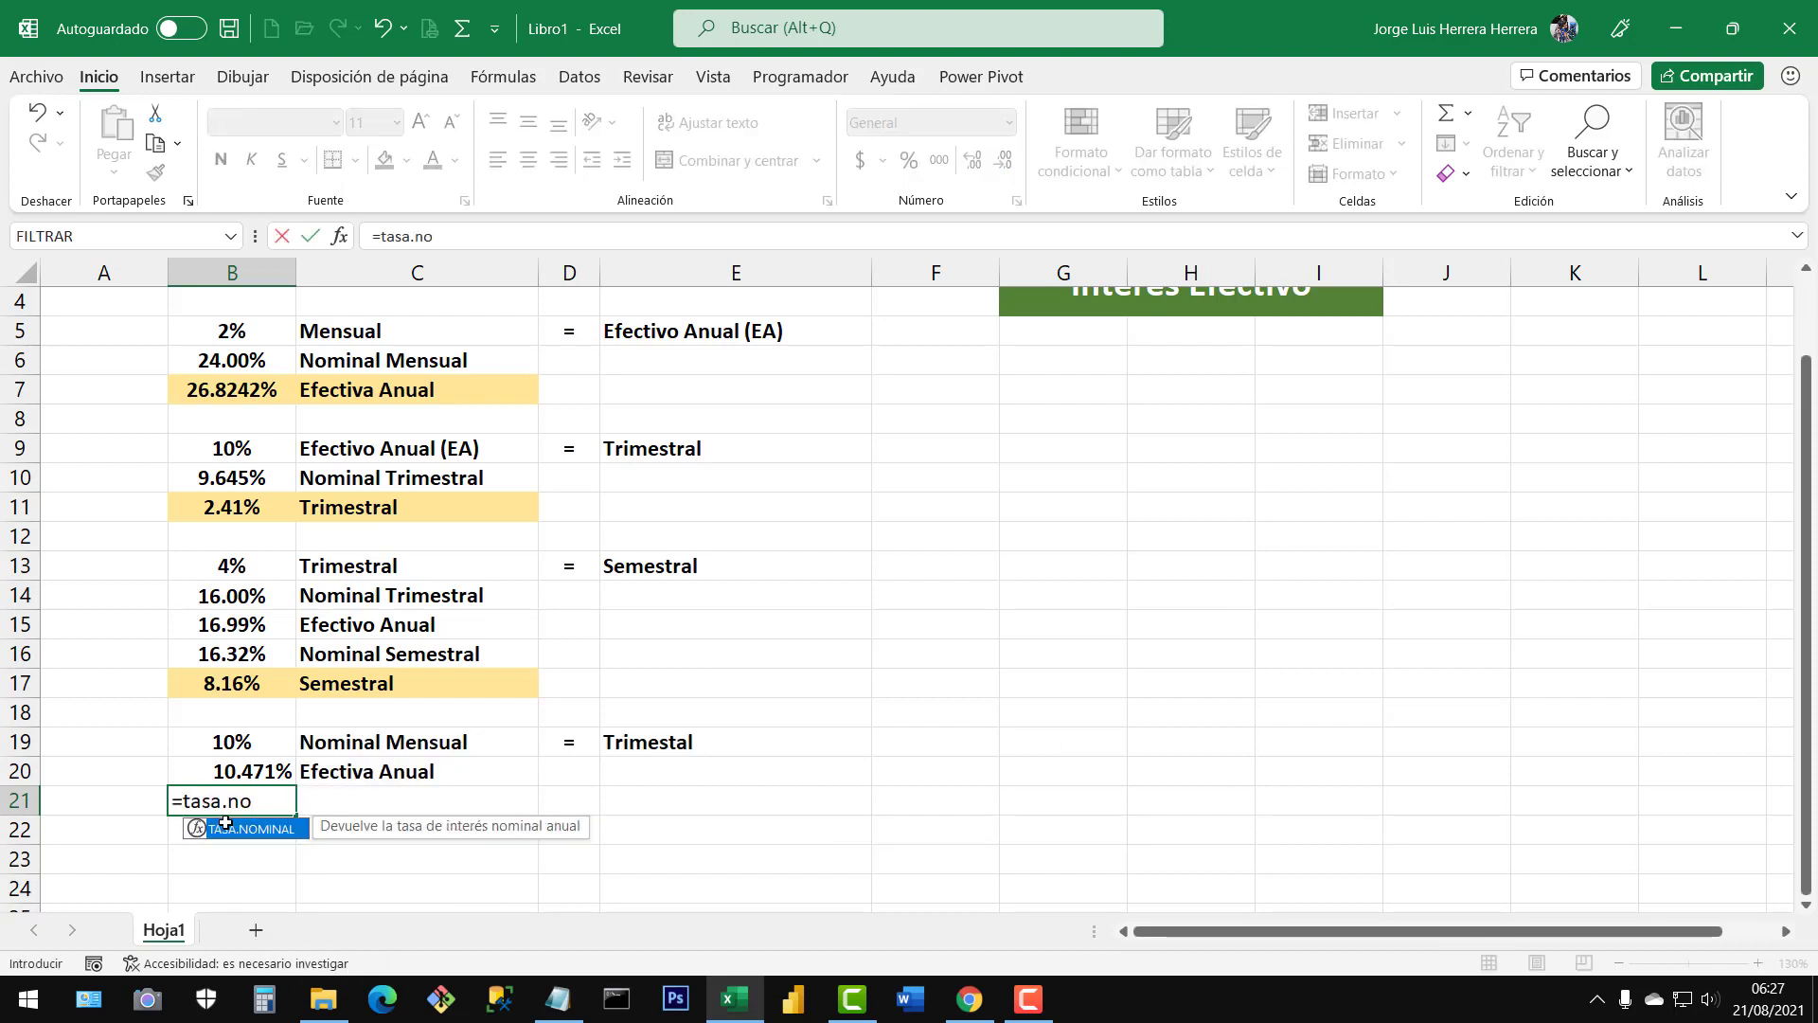
{"action": "double_click", "coordinate": [227, 831]}
{"action": "left_click", "coordinate": [248, 770]}
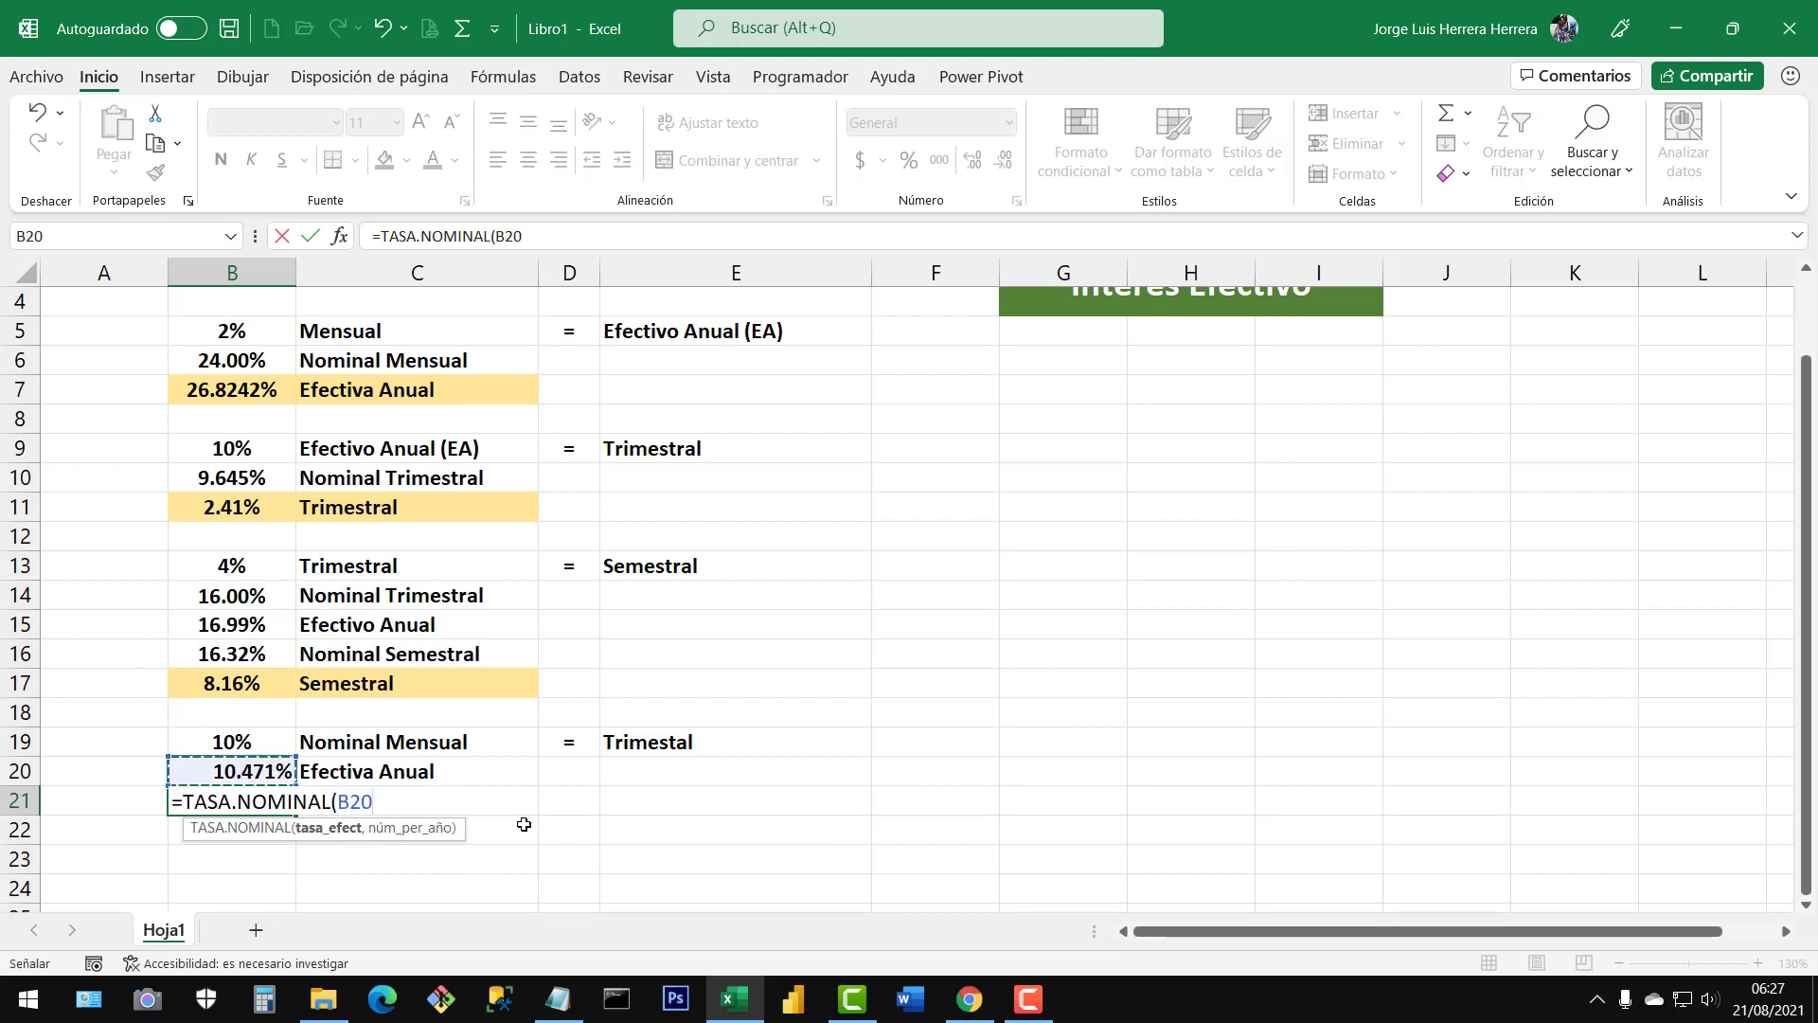
{"action": "type", "text": ","}
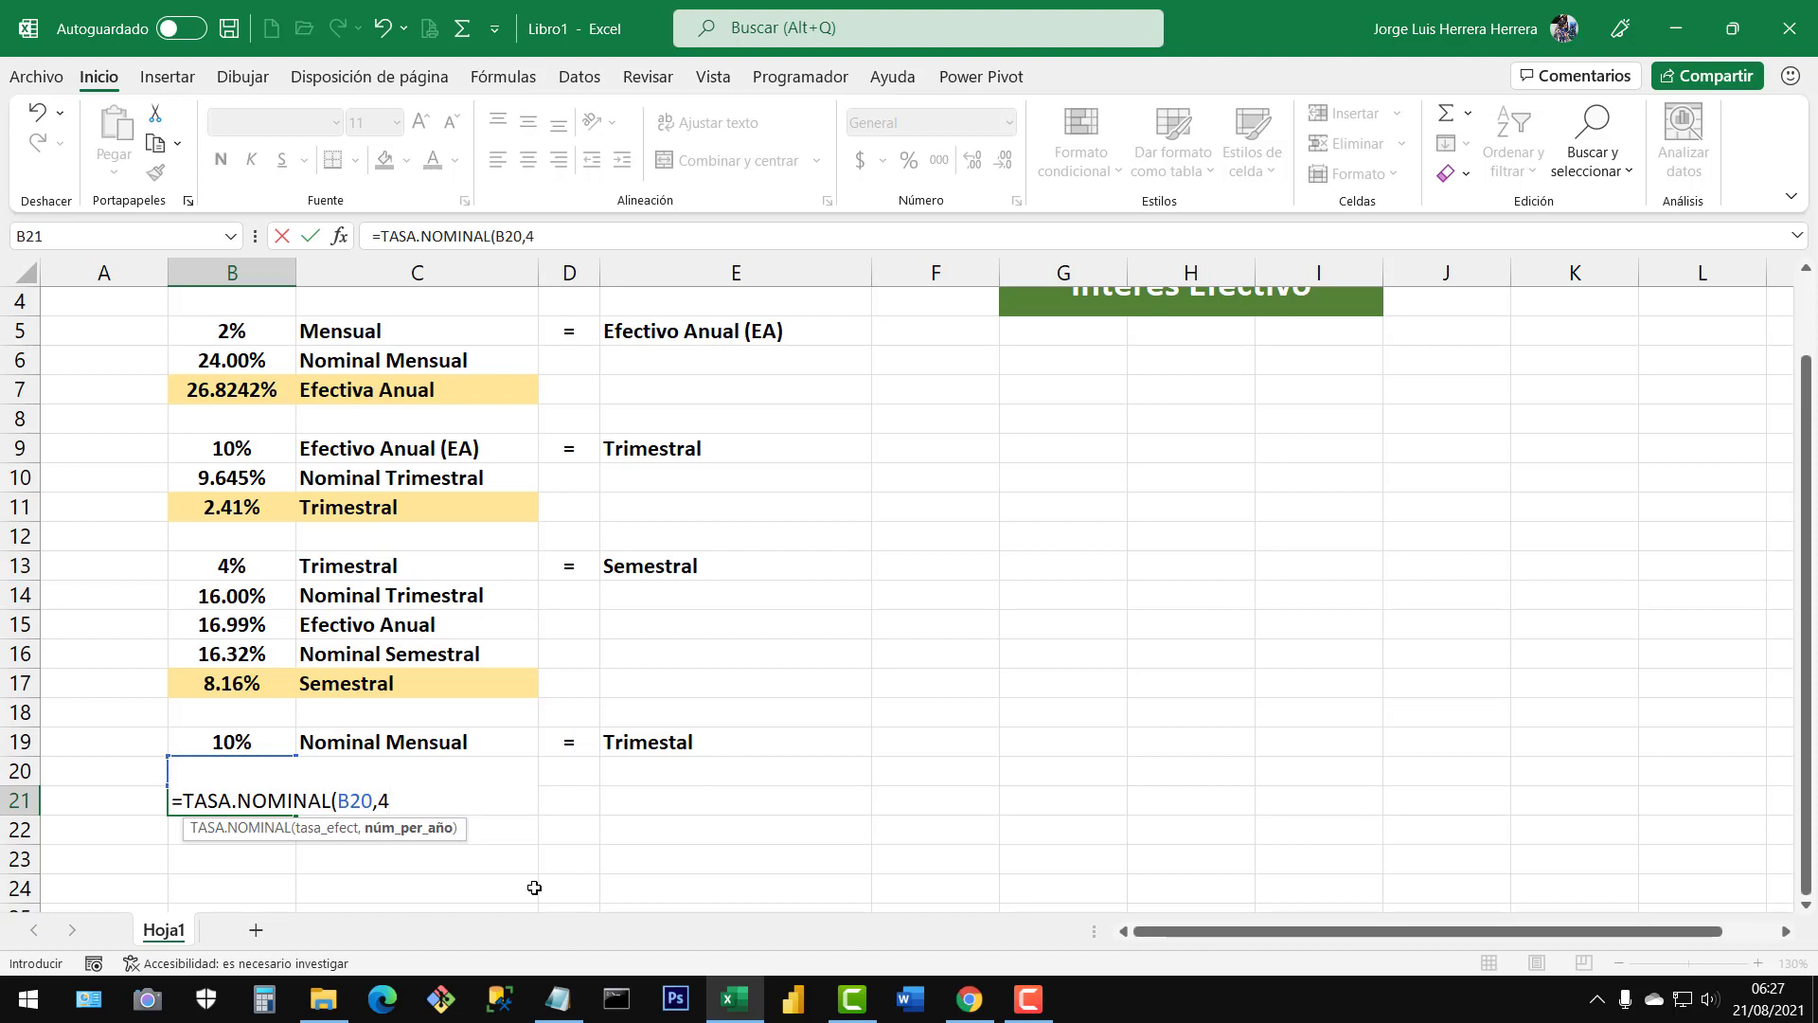
{"action": "type", "text": "4)"}
{"action": "key", "text": "Return"}
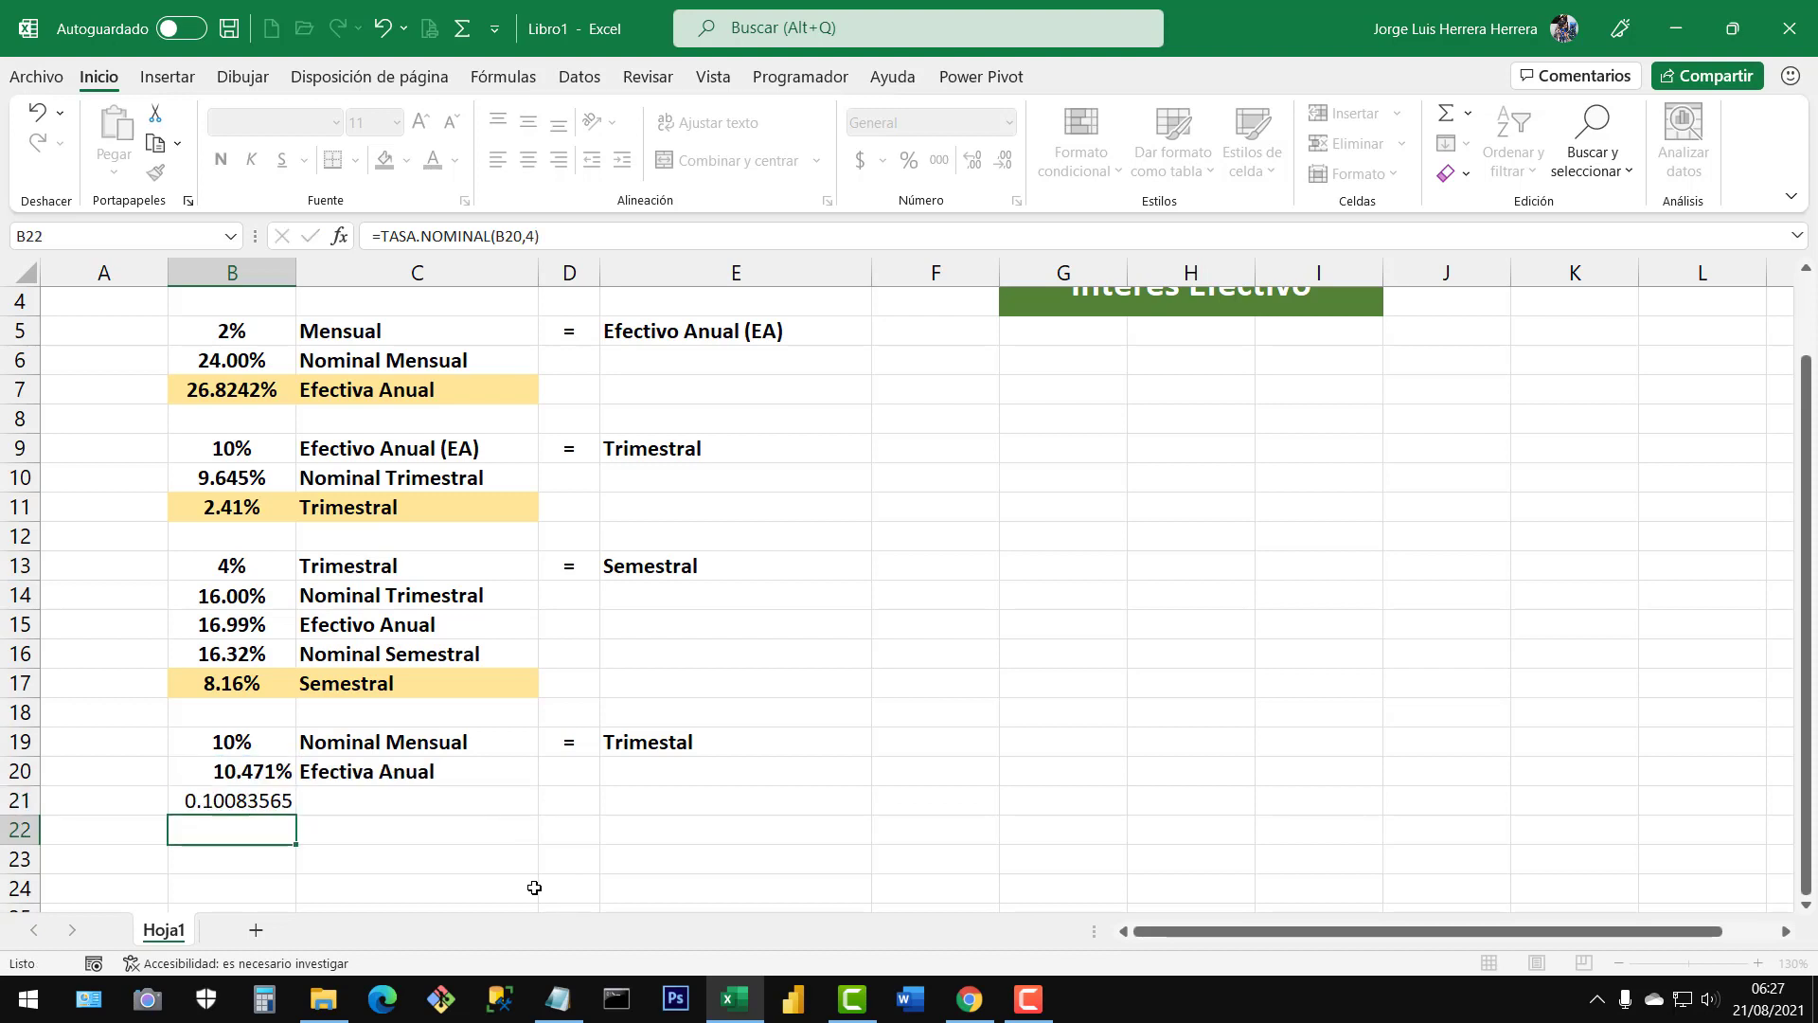
Copy the bold three-decimal percentage formatting from B20 to the nominal rate in B21
{"action": "left_click", "coordinate": [243, 773]}
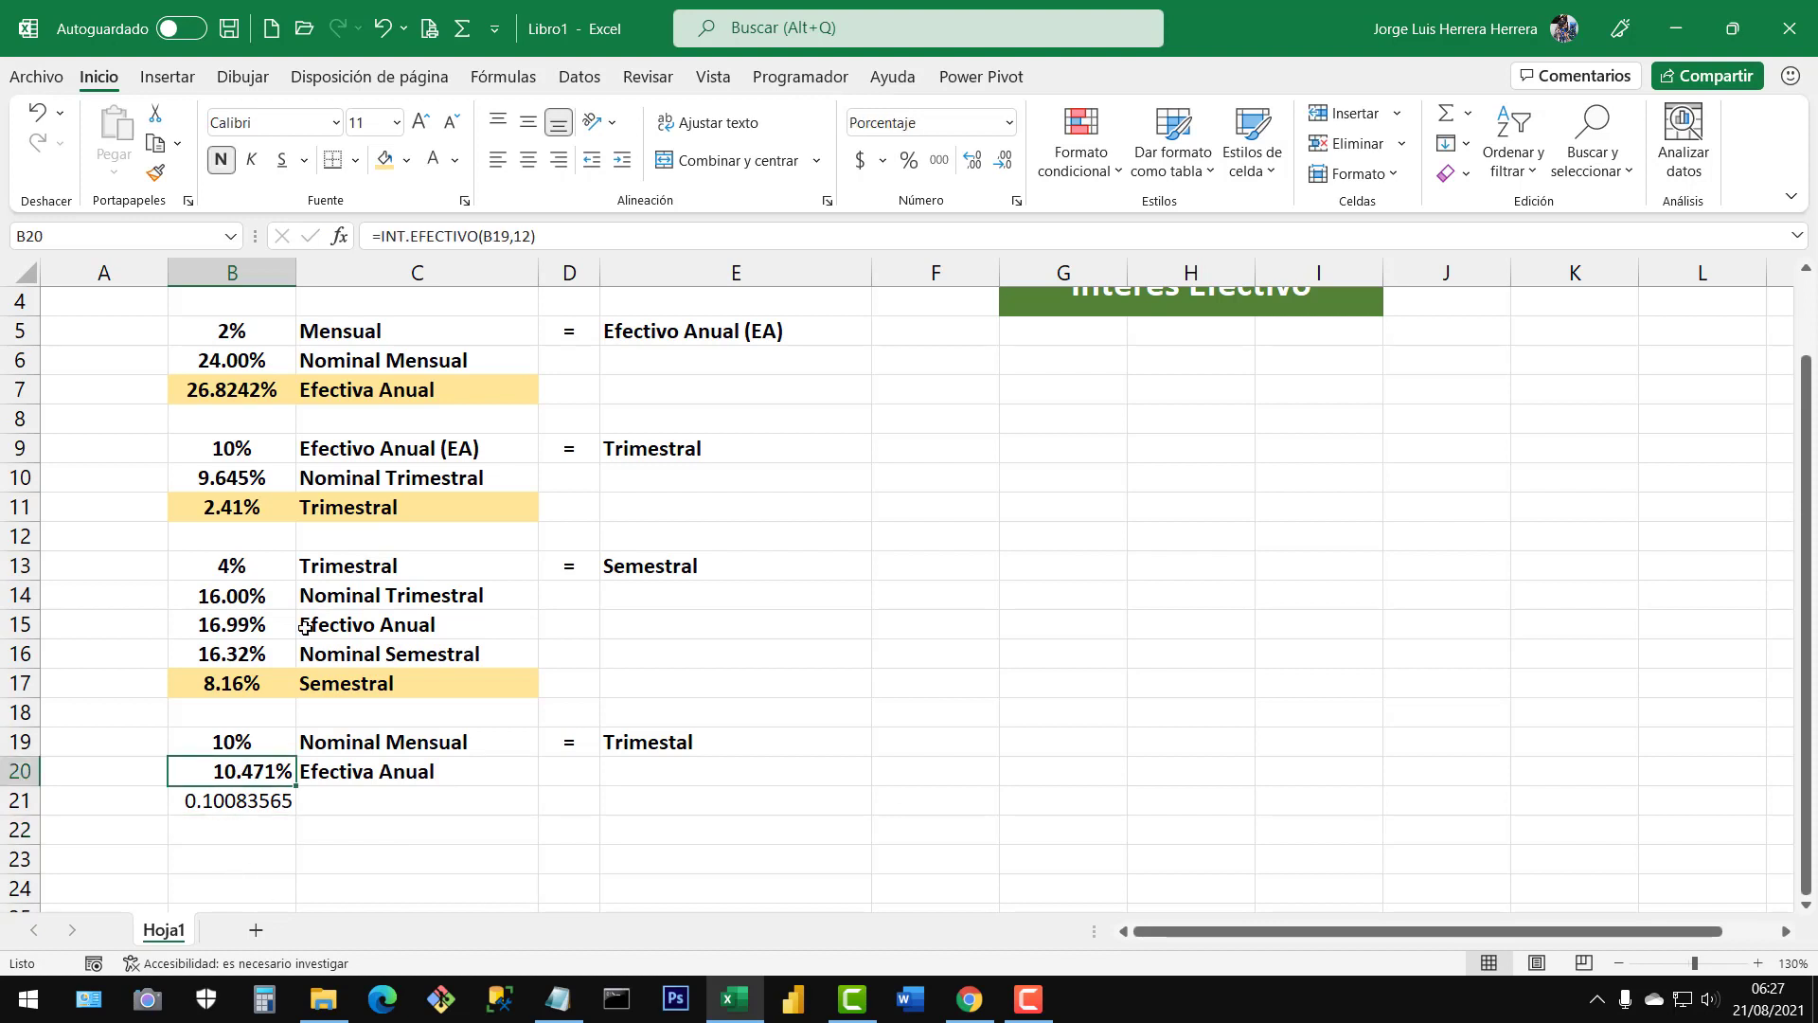
{"action": "left_click", "coordinate": [156, 171]}
{"action": "left_click", "coordinate": [275, 800]}
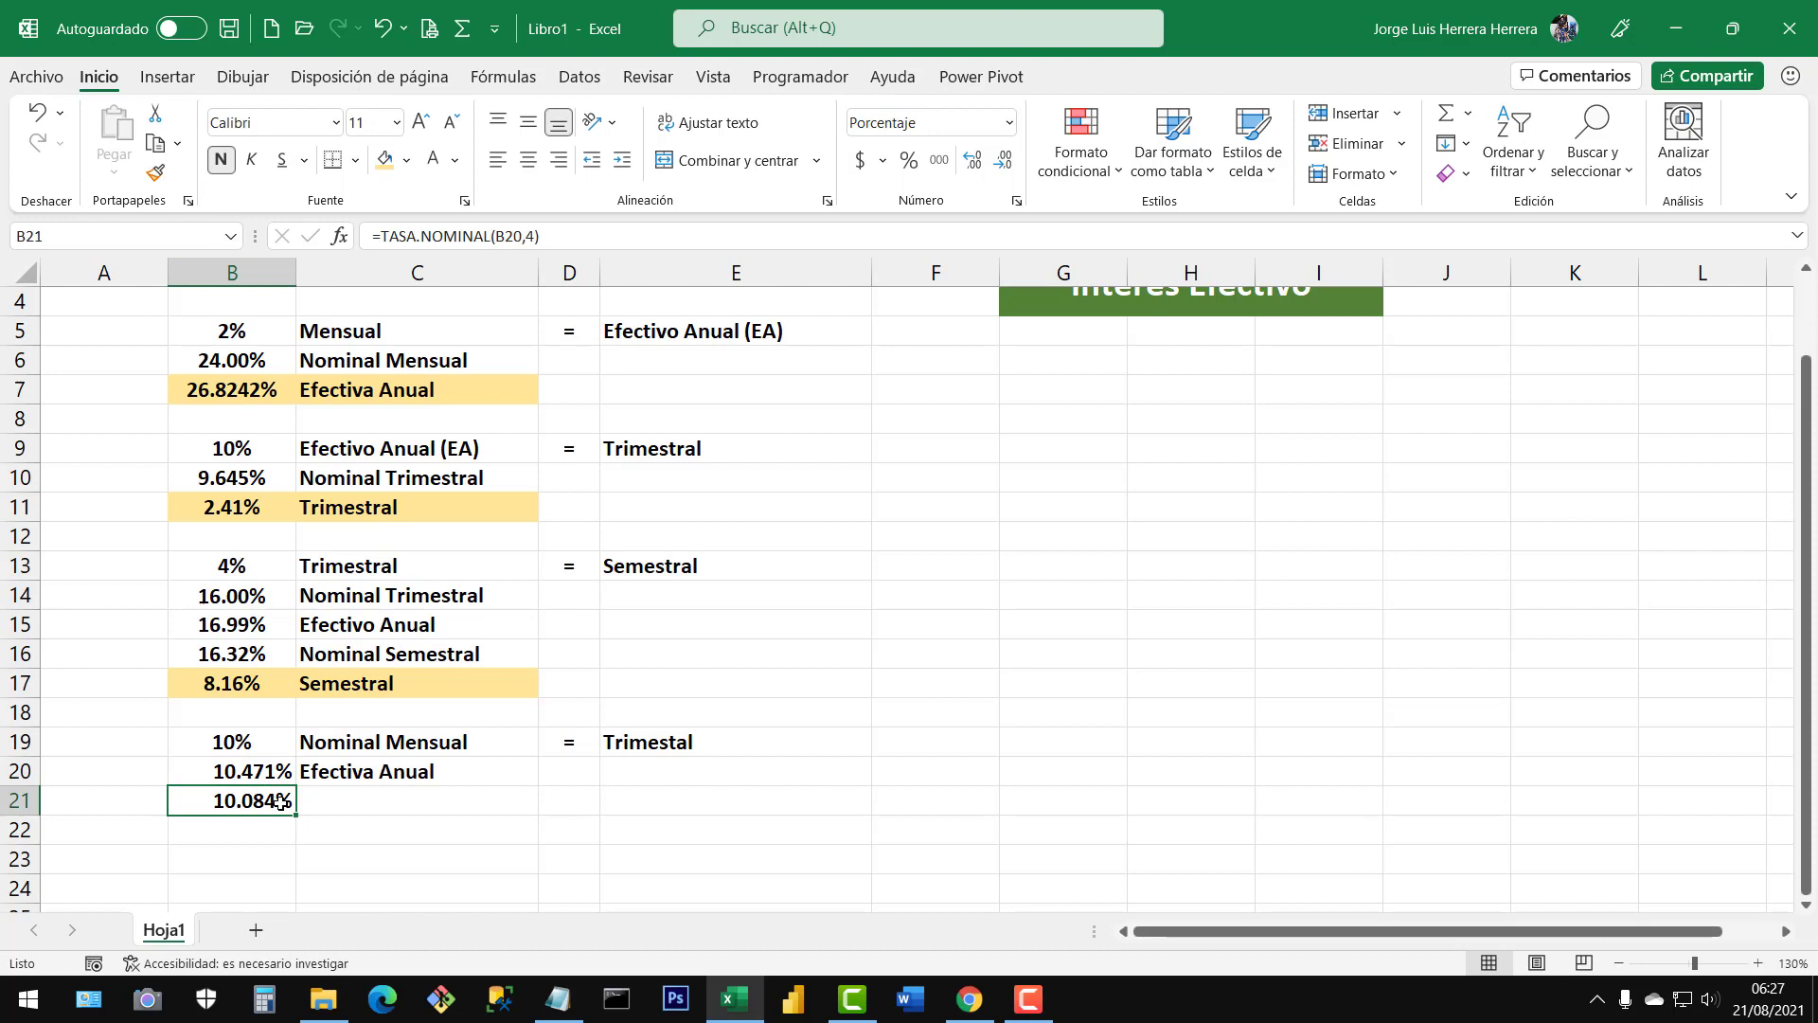
Label the rate in B21 by entering "Nominal Trimestral" in bold in C21
{"action": "left_click", "coordinate": [339, 806]}
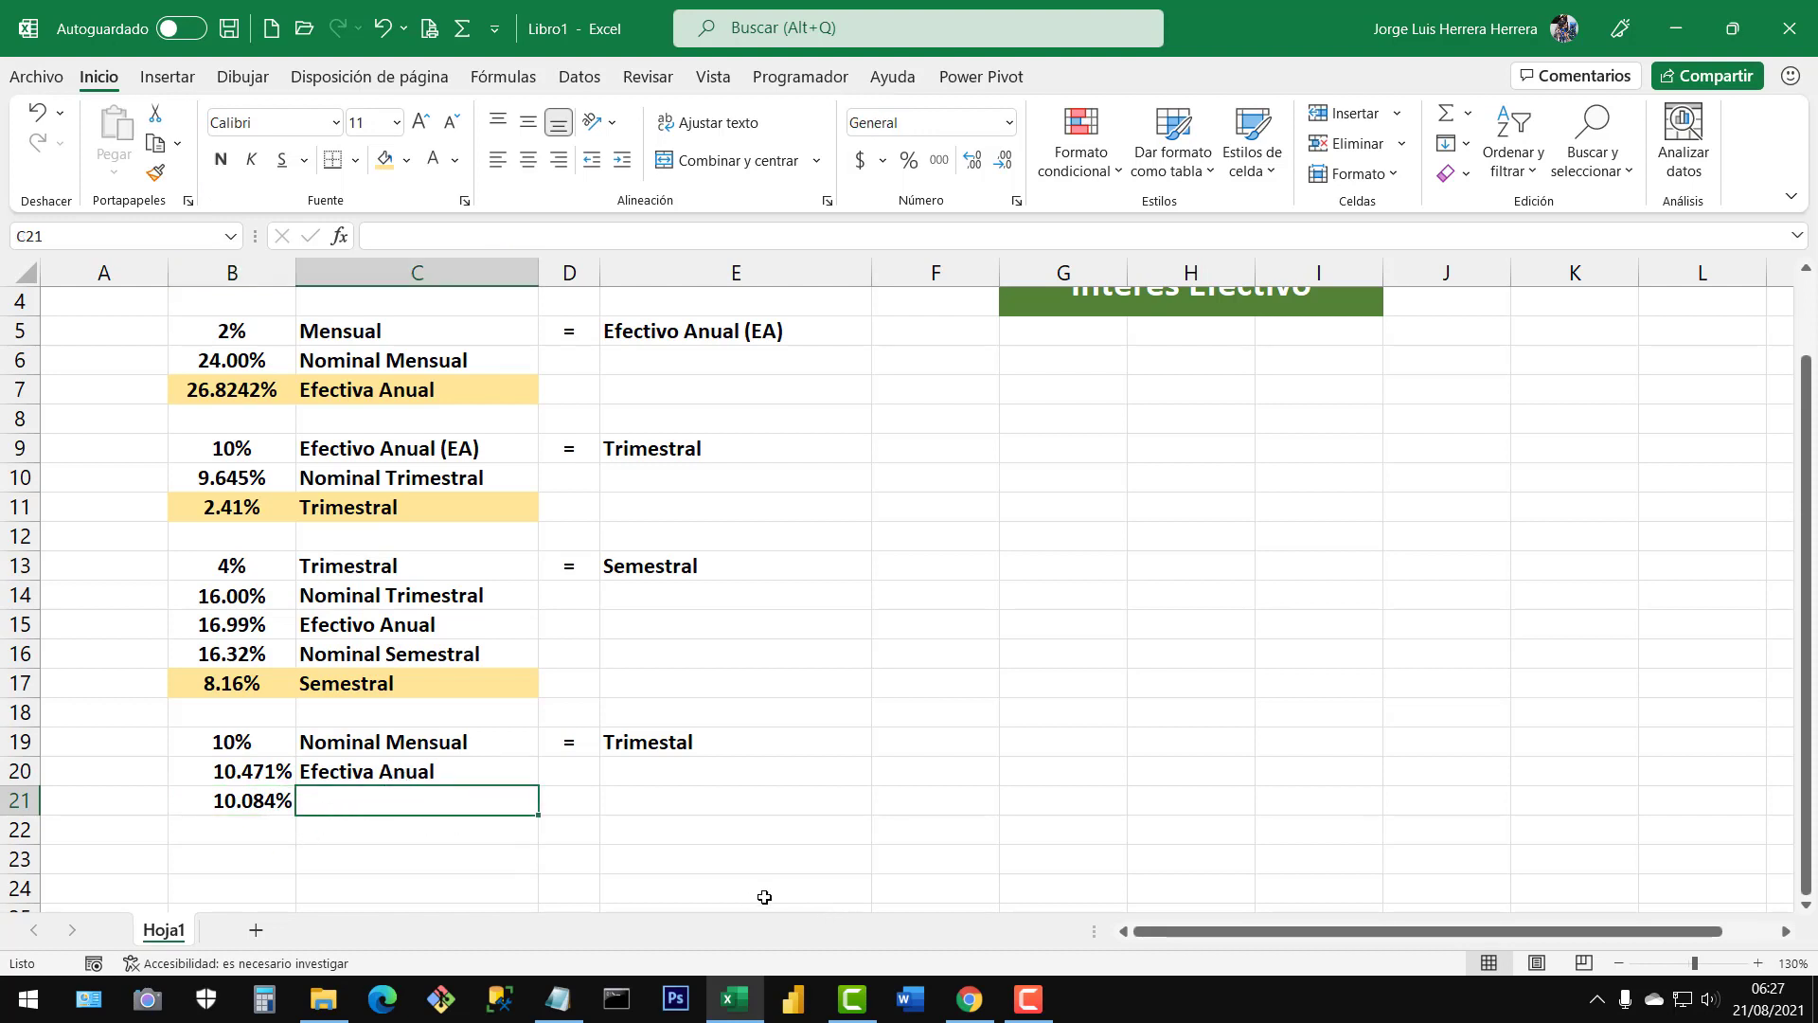
{"action": "type", "text": "No"}
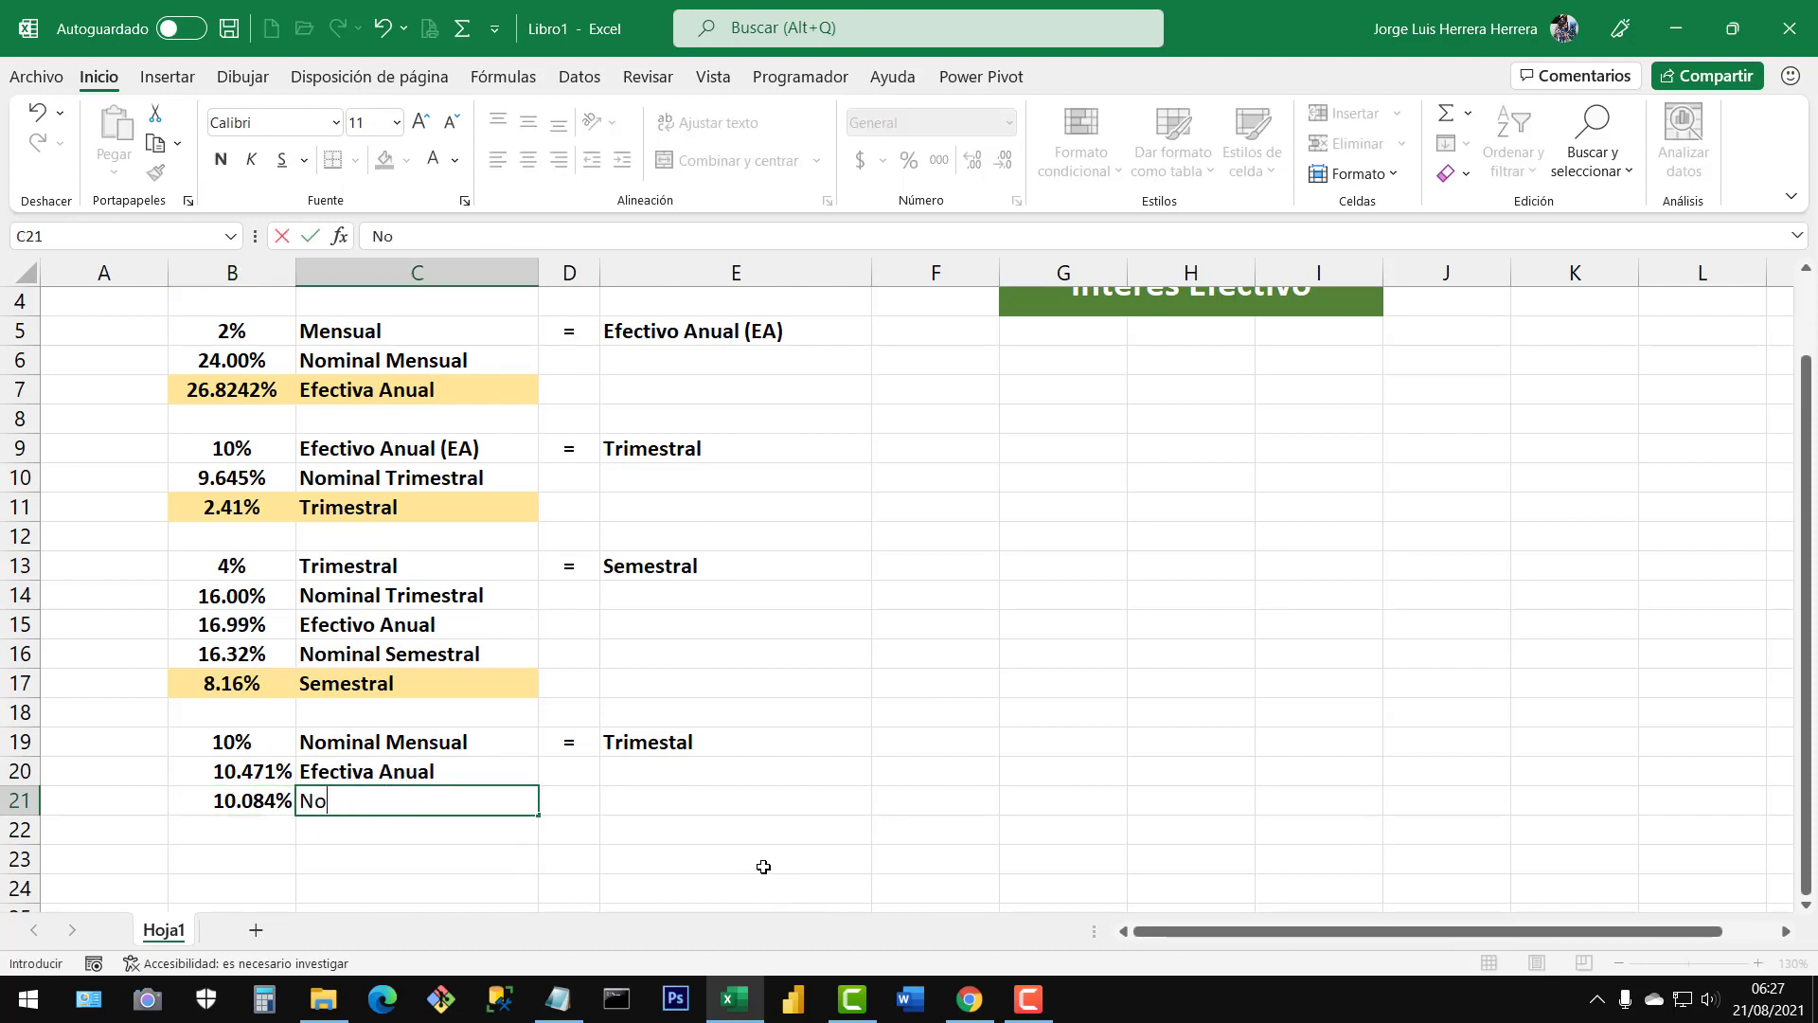
{"action": "type", "text": "minal Trimestral"}
{"action": "key", "text": "Return"}
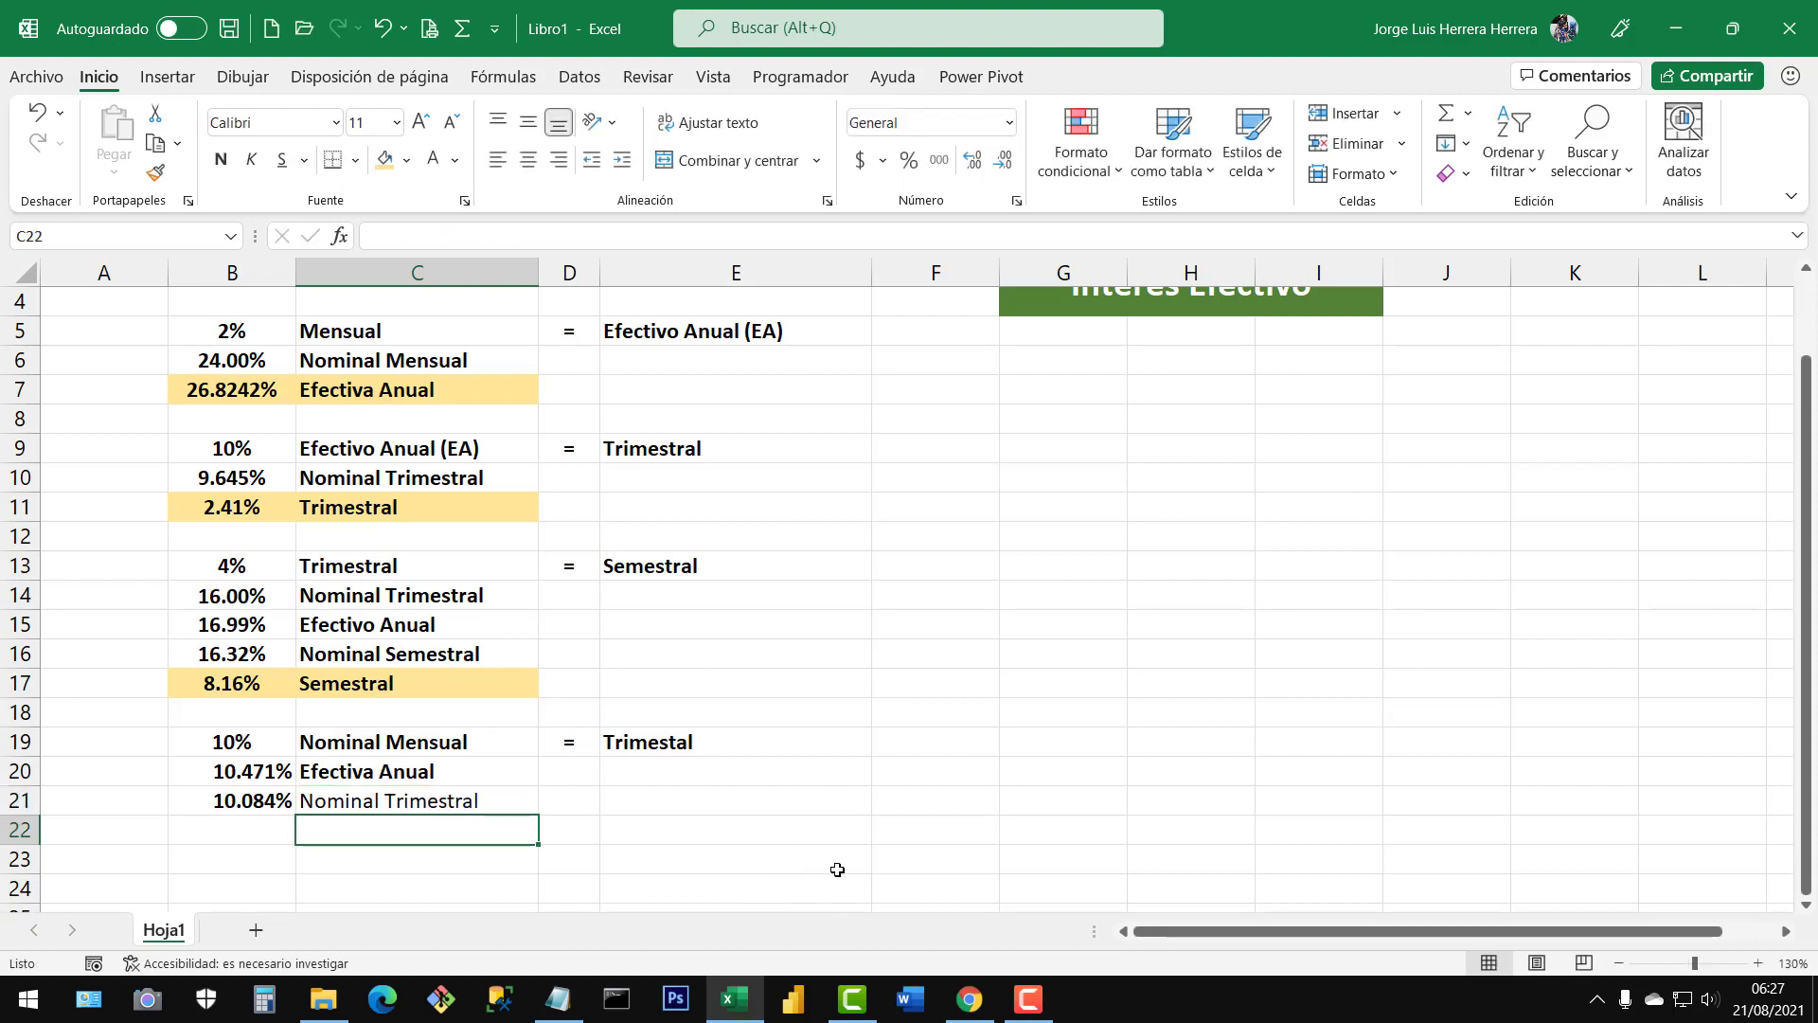
{"action": "left_click", "coordinate": [360, 801]}
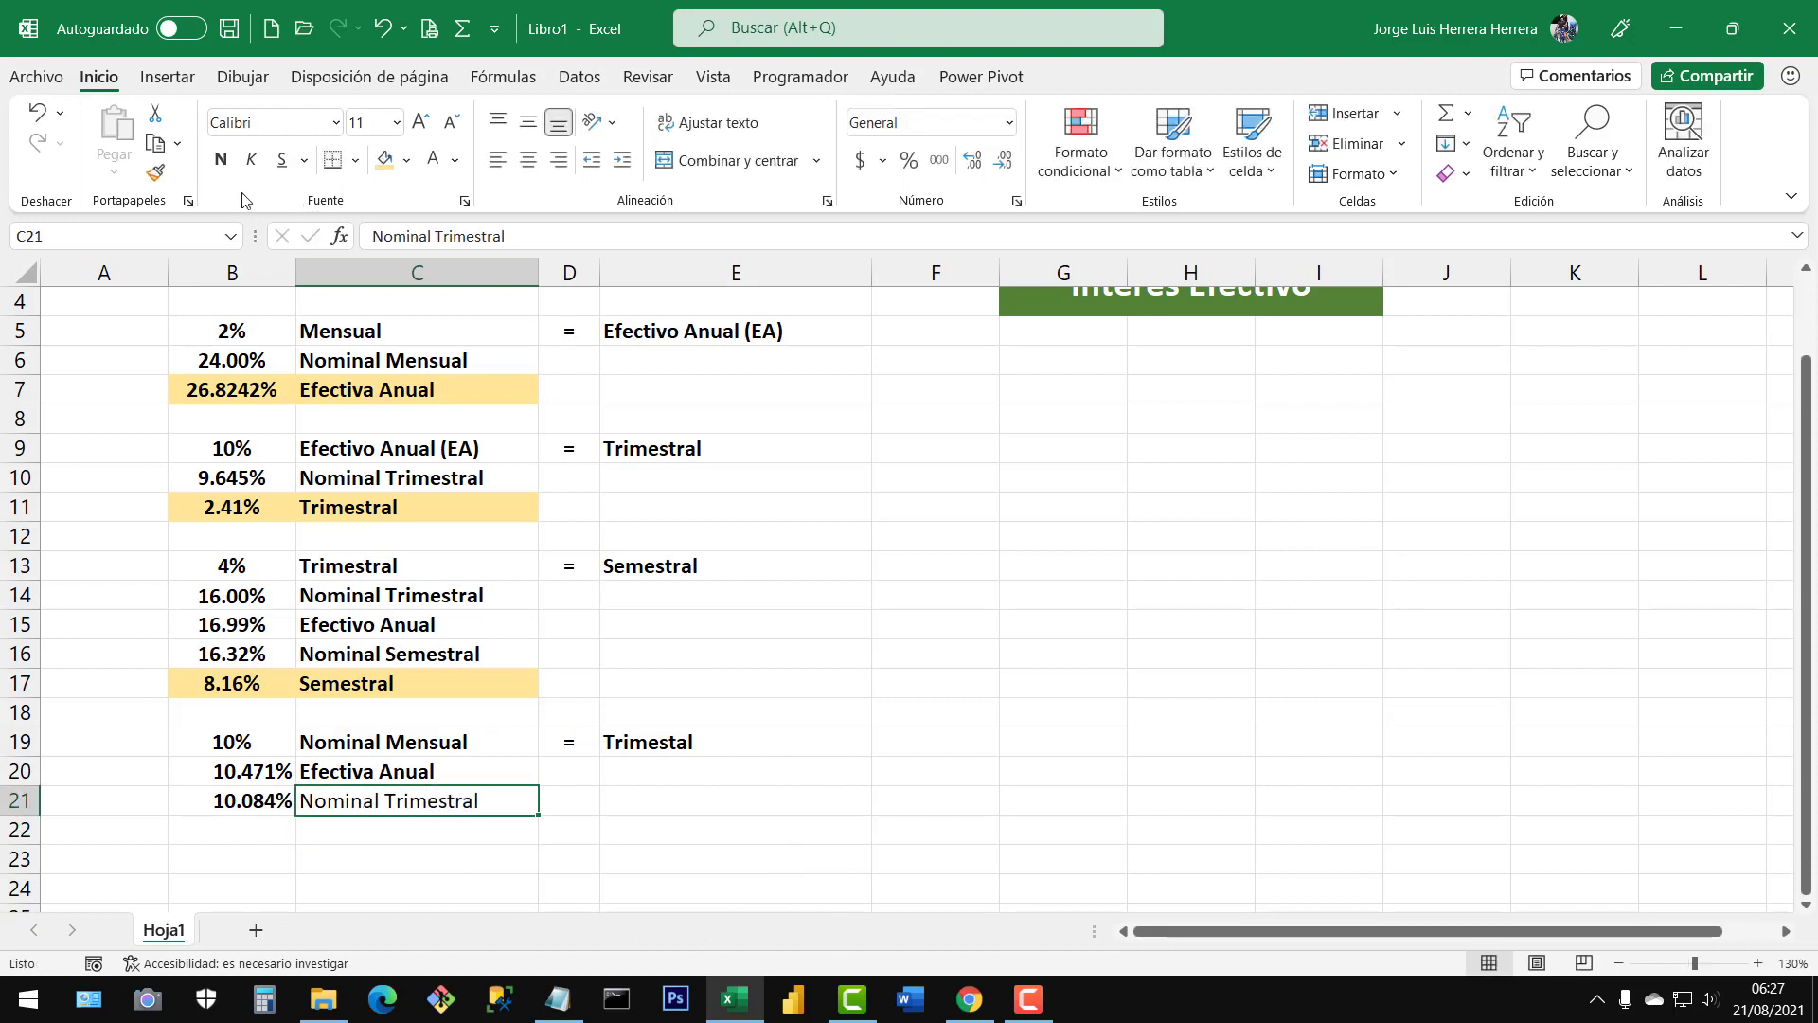
{"action": "left_click", "coordinate": [221, 159]}
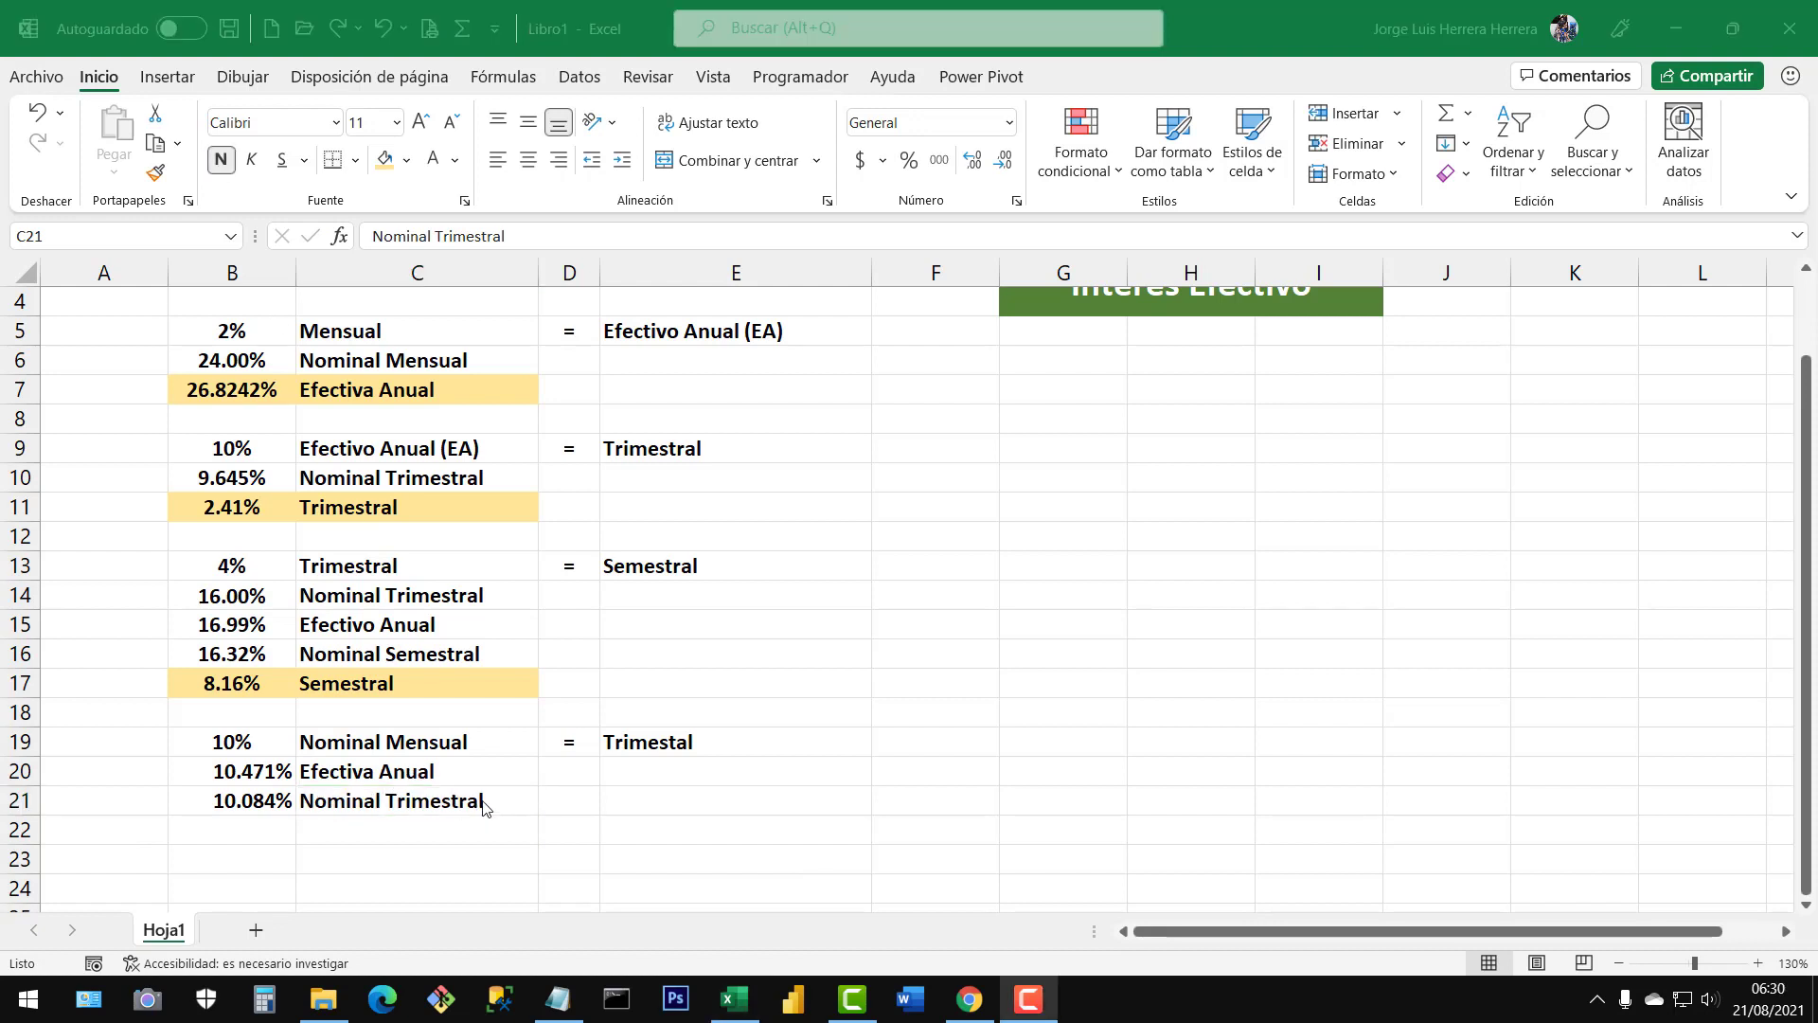
Calculate the periodic quarterly rate in B22 with the formula =B21/4
{"action": "left_click", "coordinate": [253, 830]}
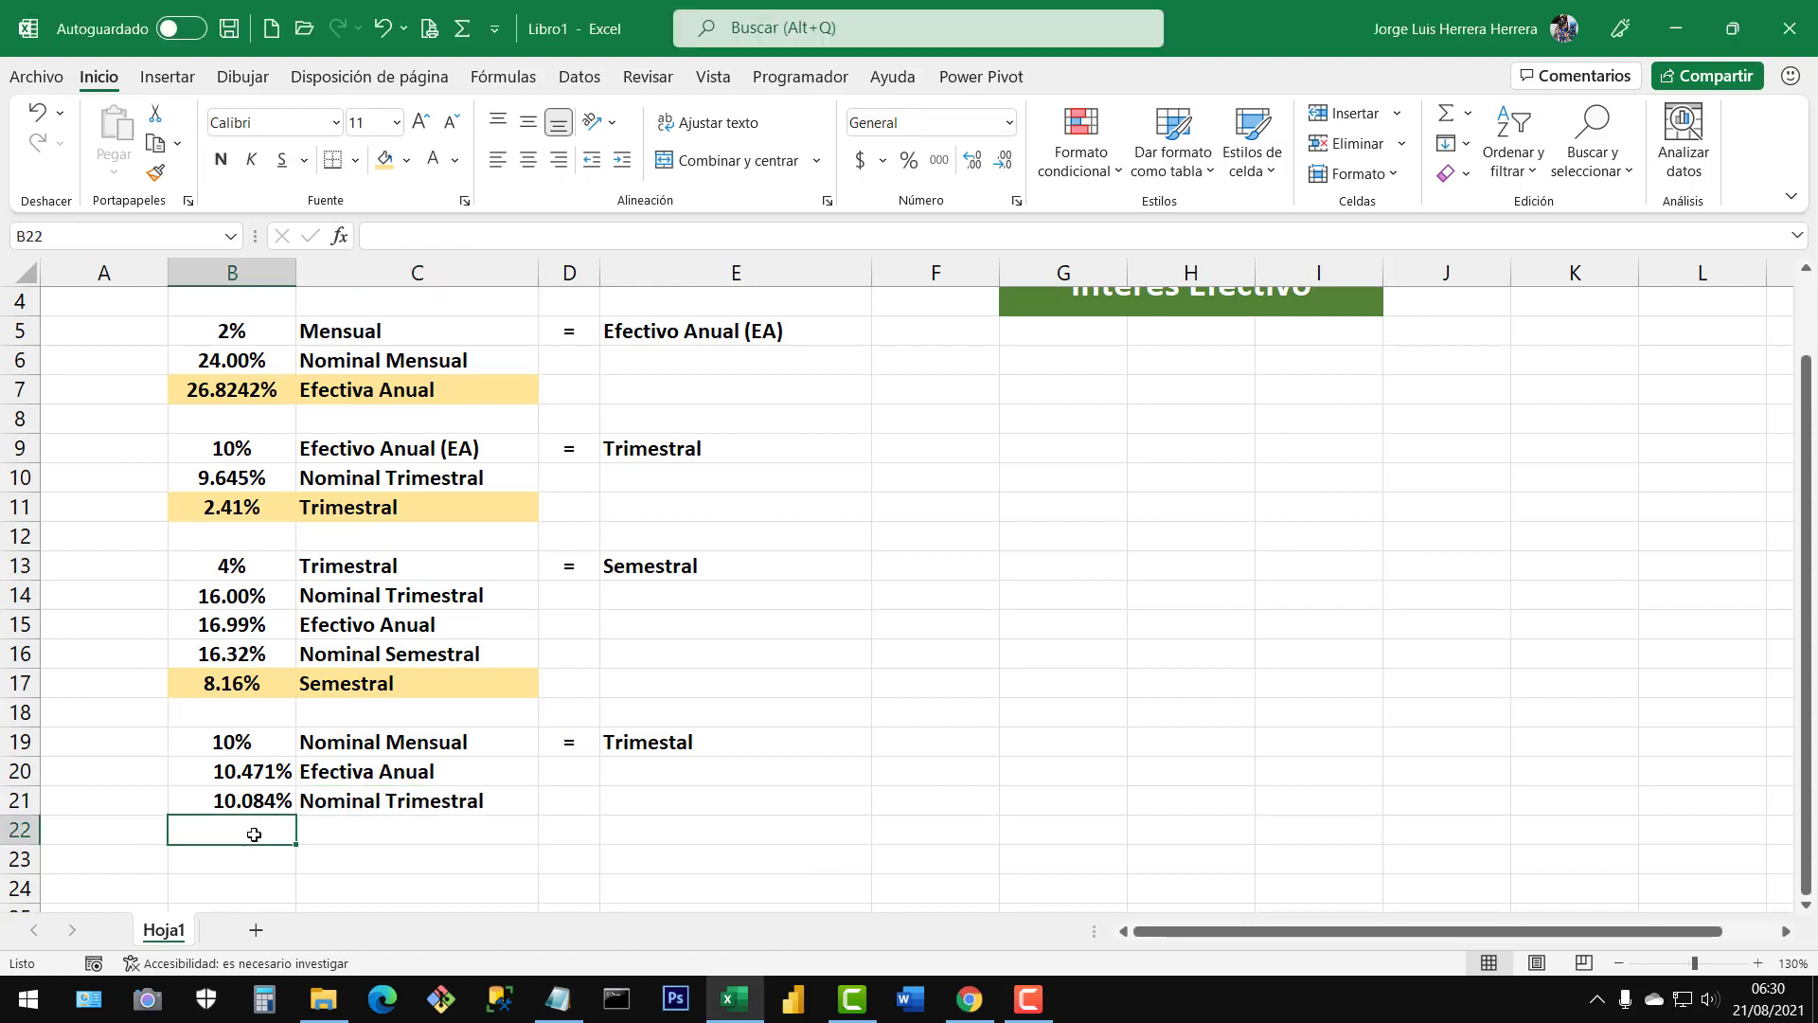
{"action": "type", "text": "="}
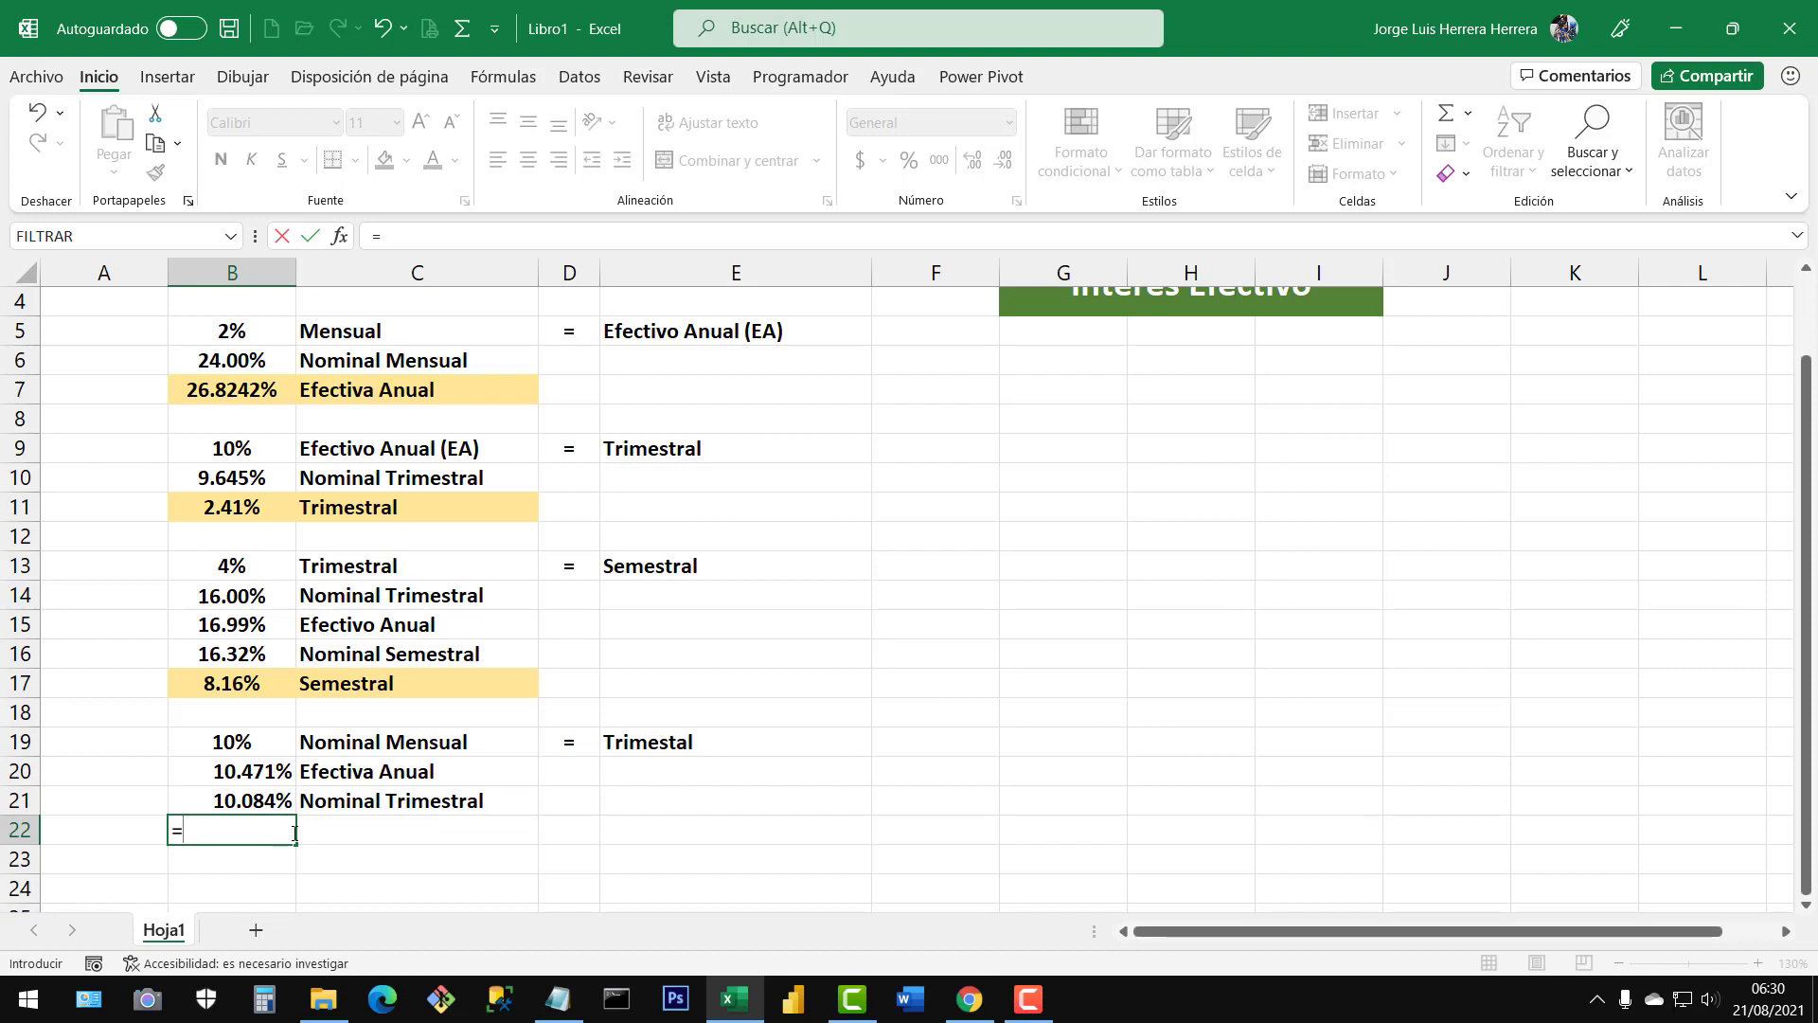
{"action": "left_click", "coordinate": [249, 802]}
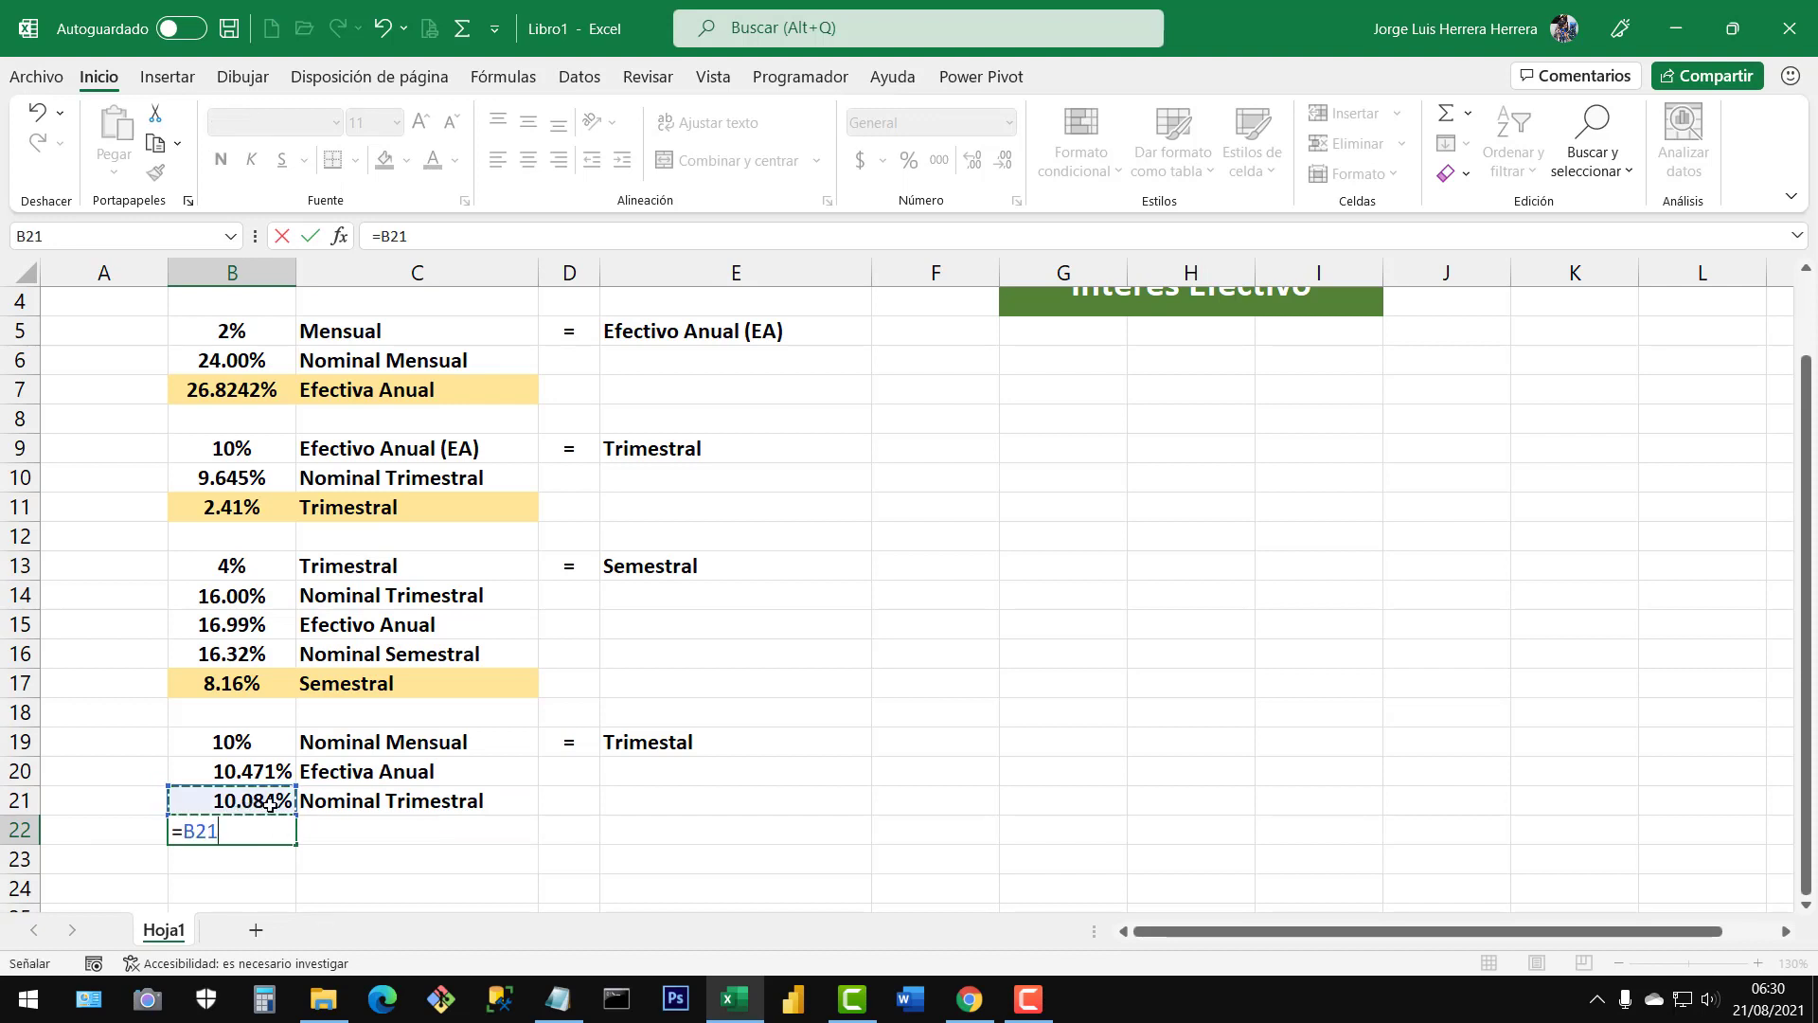
{"action": "type", "text": "/"}
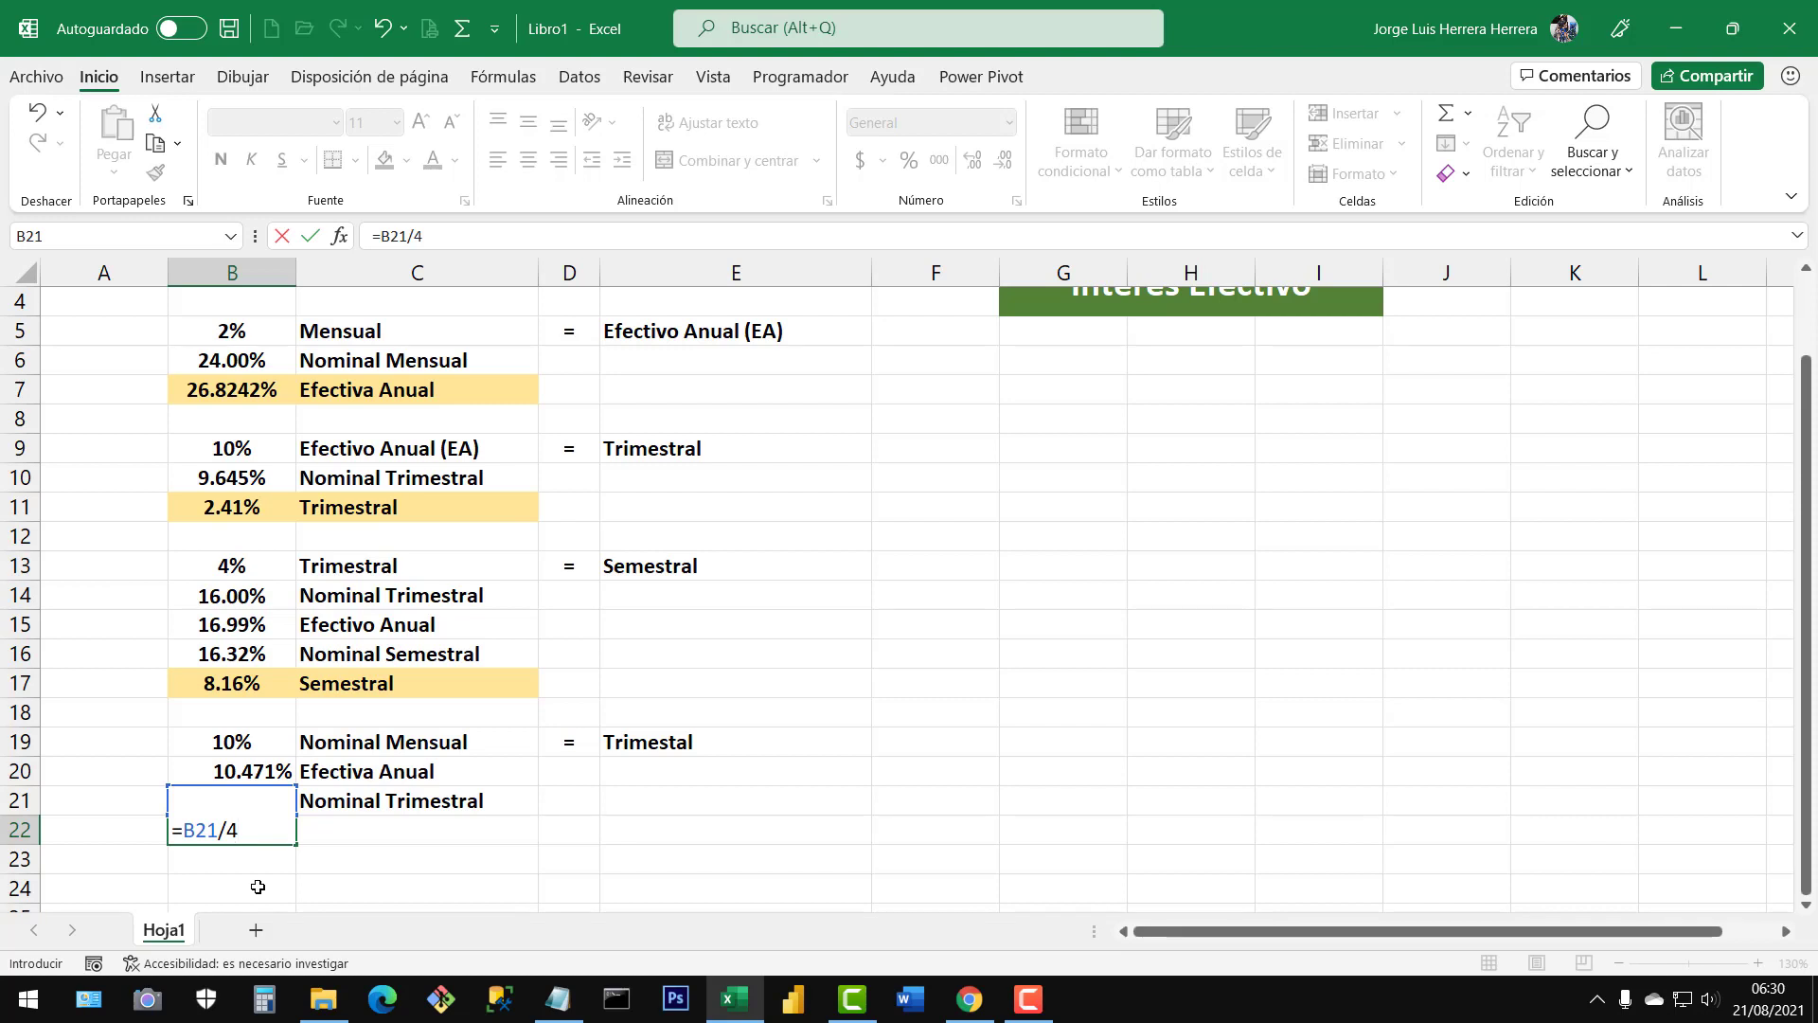
{"action": "type", "text": "4"}
{"action": "key", "text": "Return"}
Format the quarterly rate in B22 as a percentage with three decimal places
{"action": "left_click", "coordinate": [260, 833]}
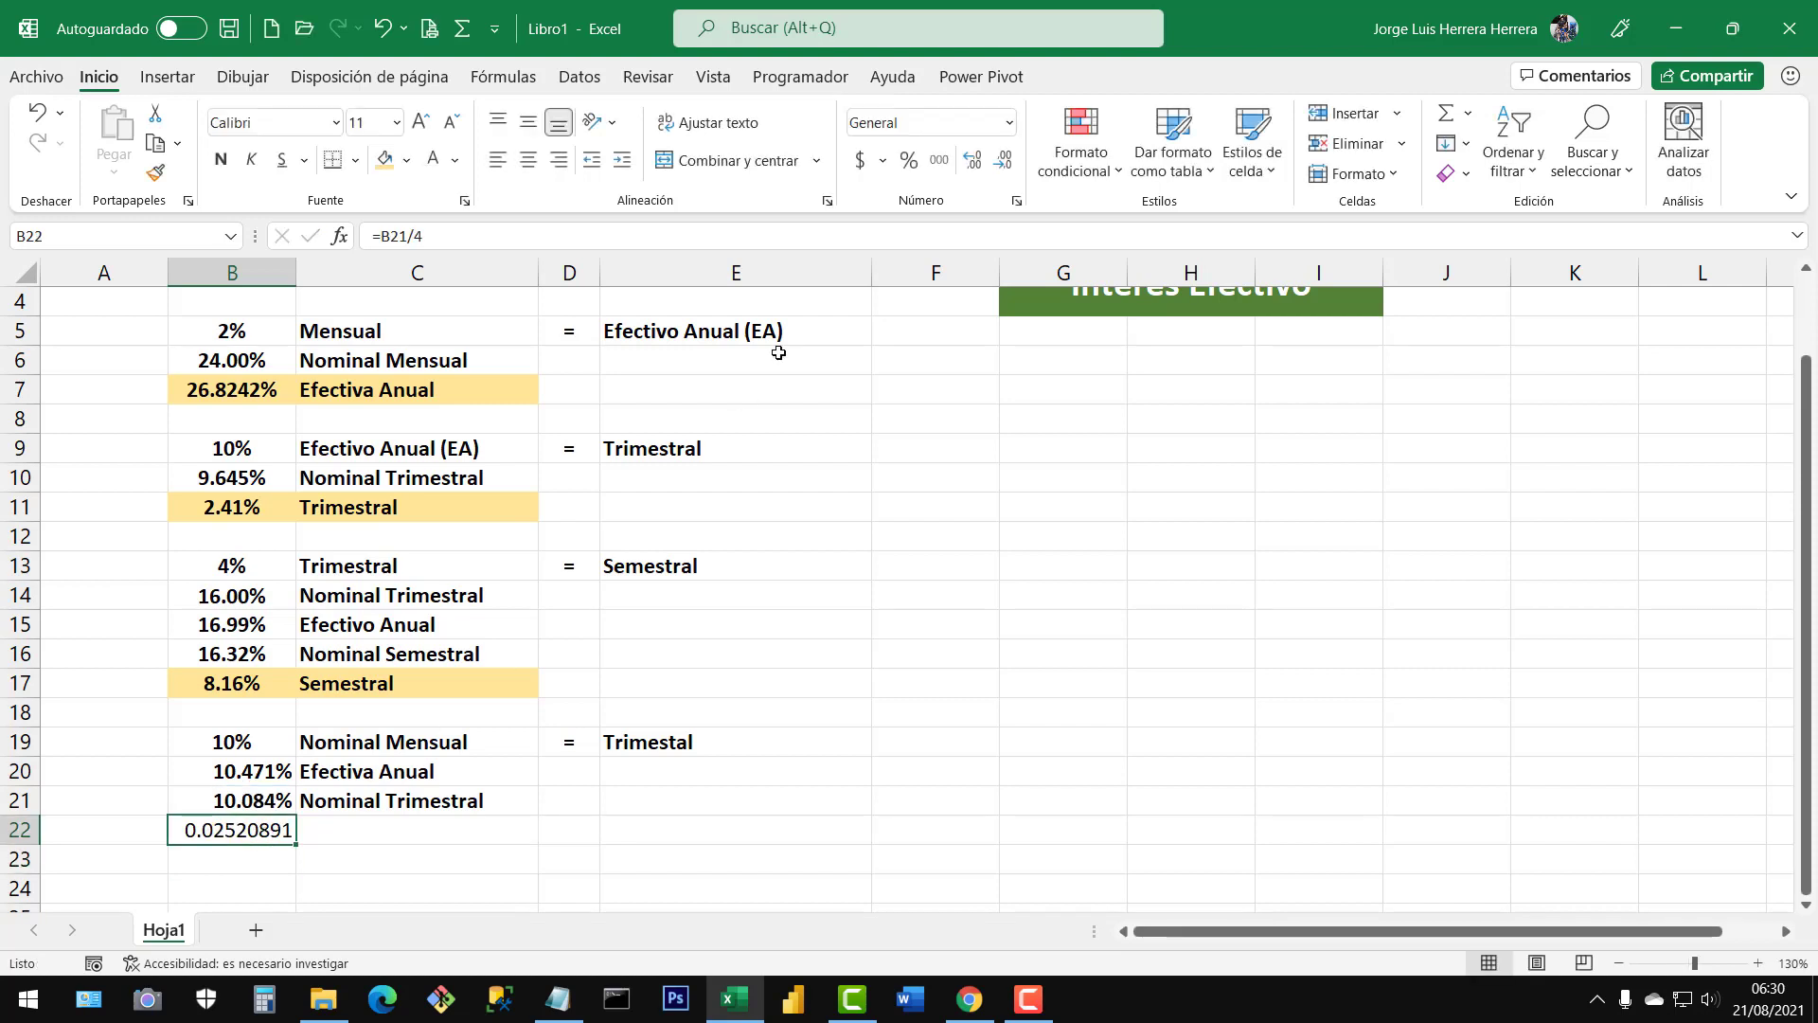
{"action": "left_click", "coordinate": [909, 161]}
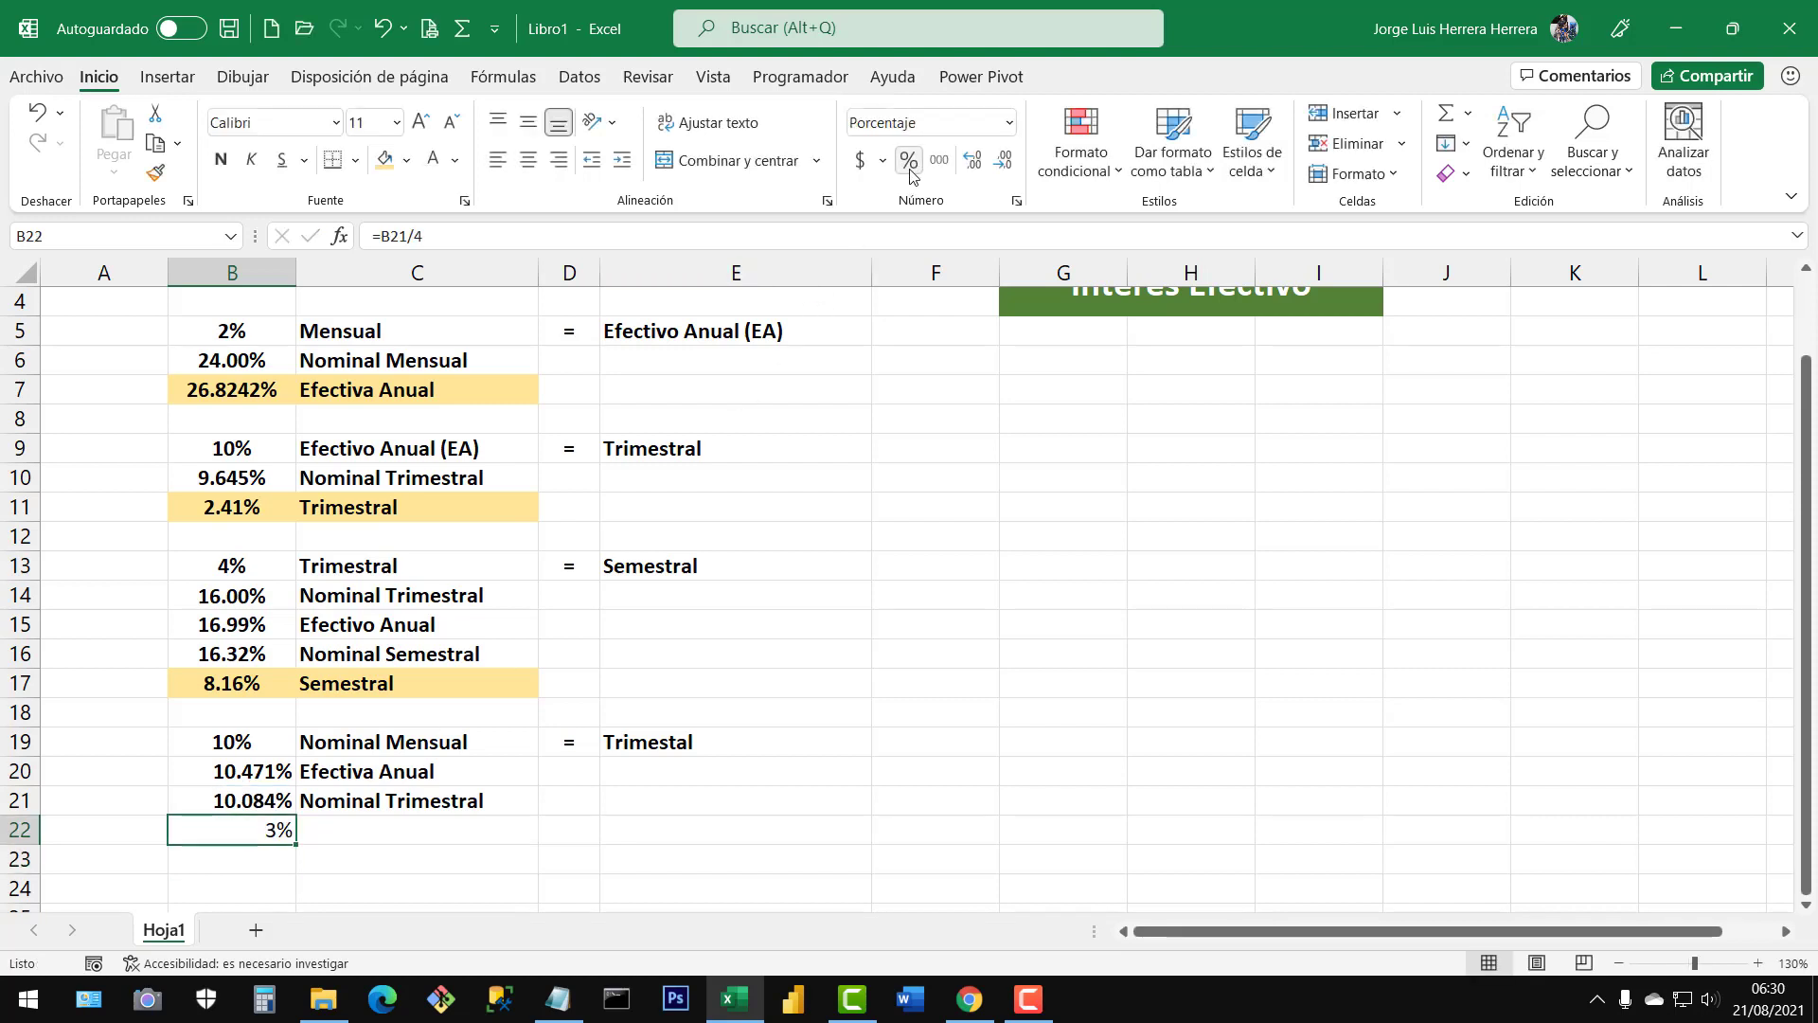
{"action": "left_click", "coordinate": [979, 166]}
{"action": "left_click", "coordinate": [979, 167]}
{"action": "left_click", "coordinate": [979, 167]}
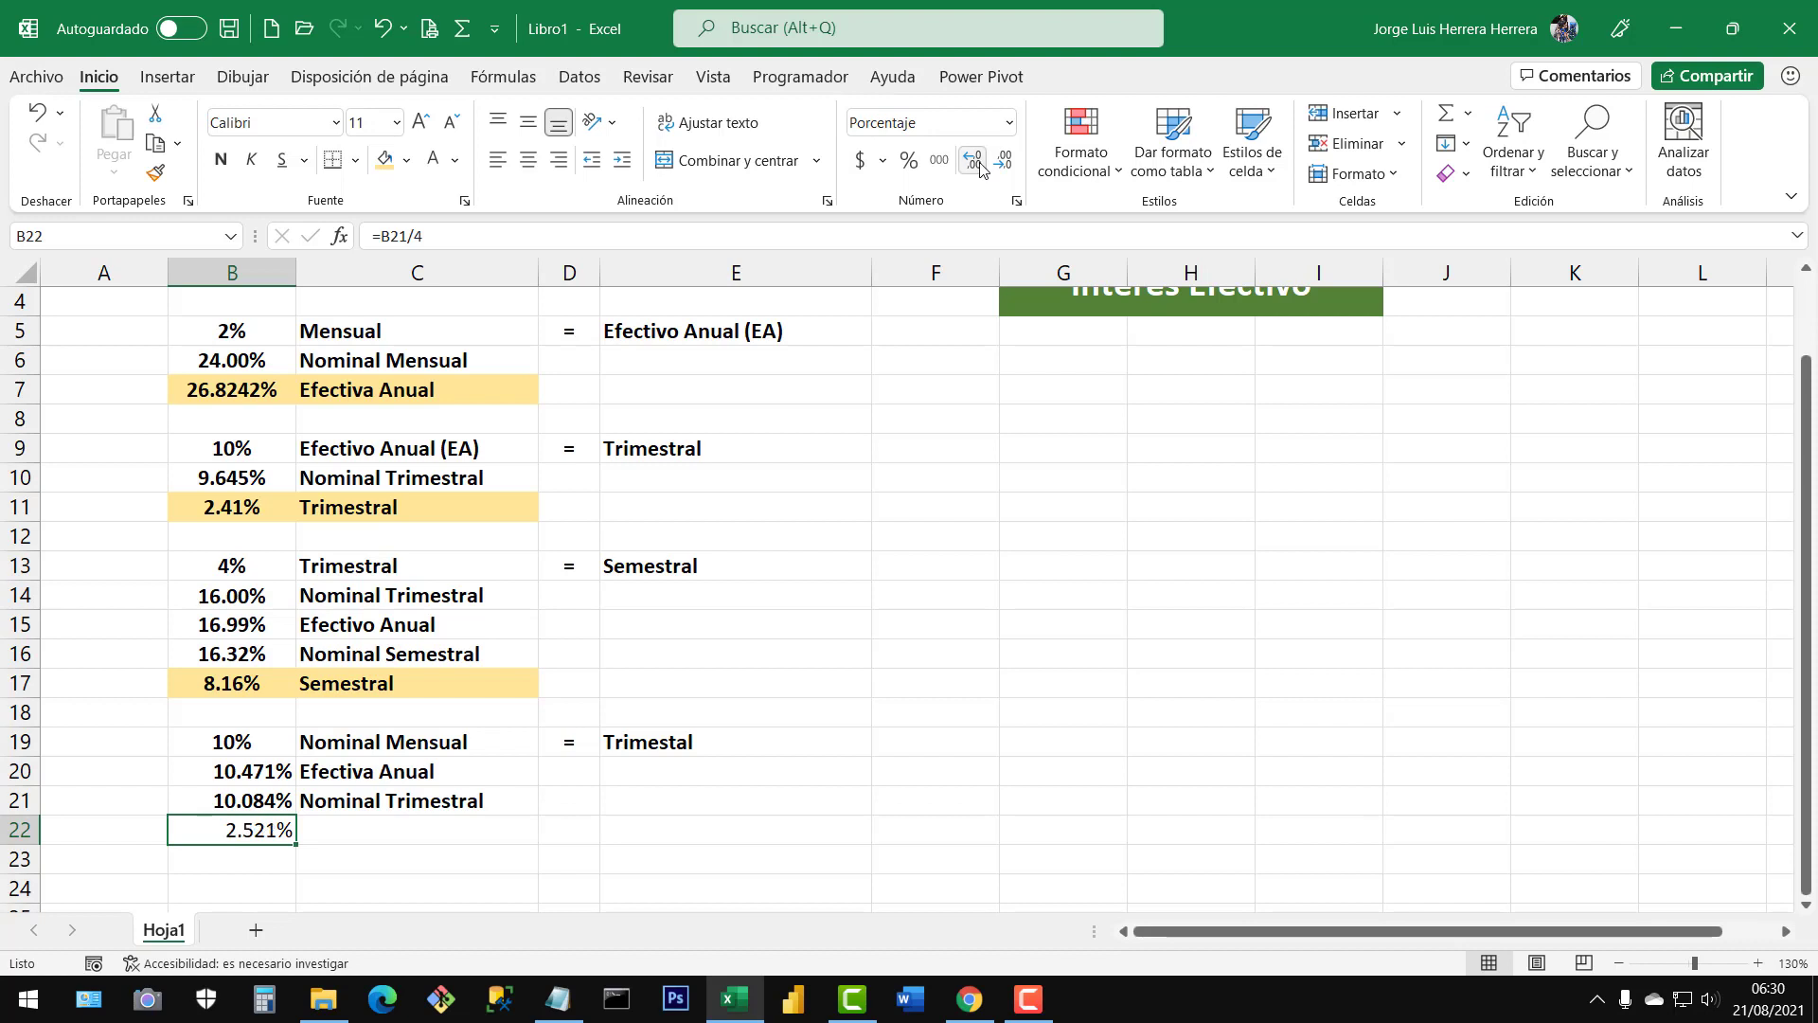
Label the rate in B22 by entering "Trimestral" in C22
{"action": "left_click", "coordinate": [342, 840]}
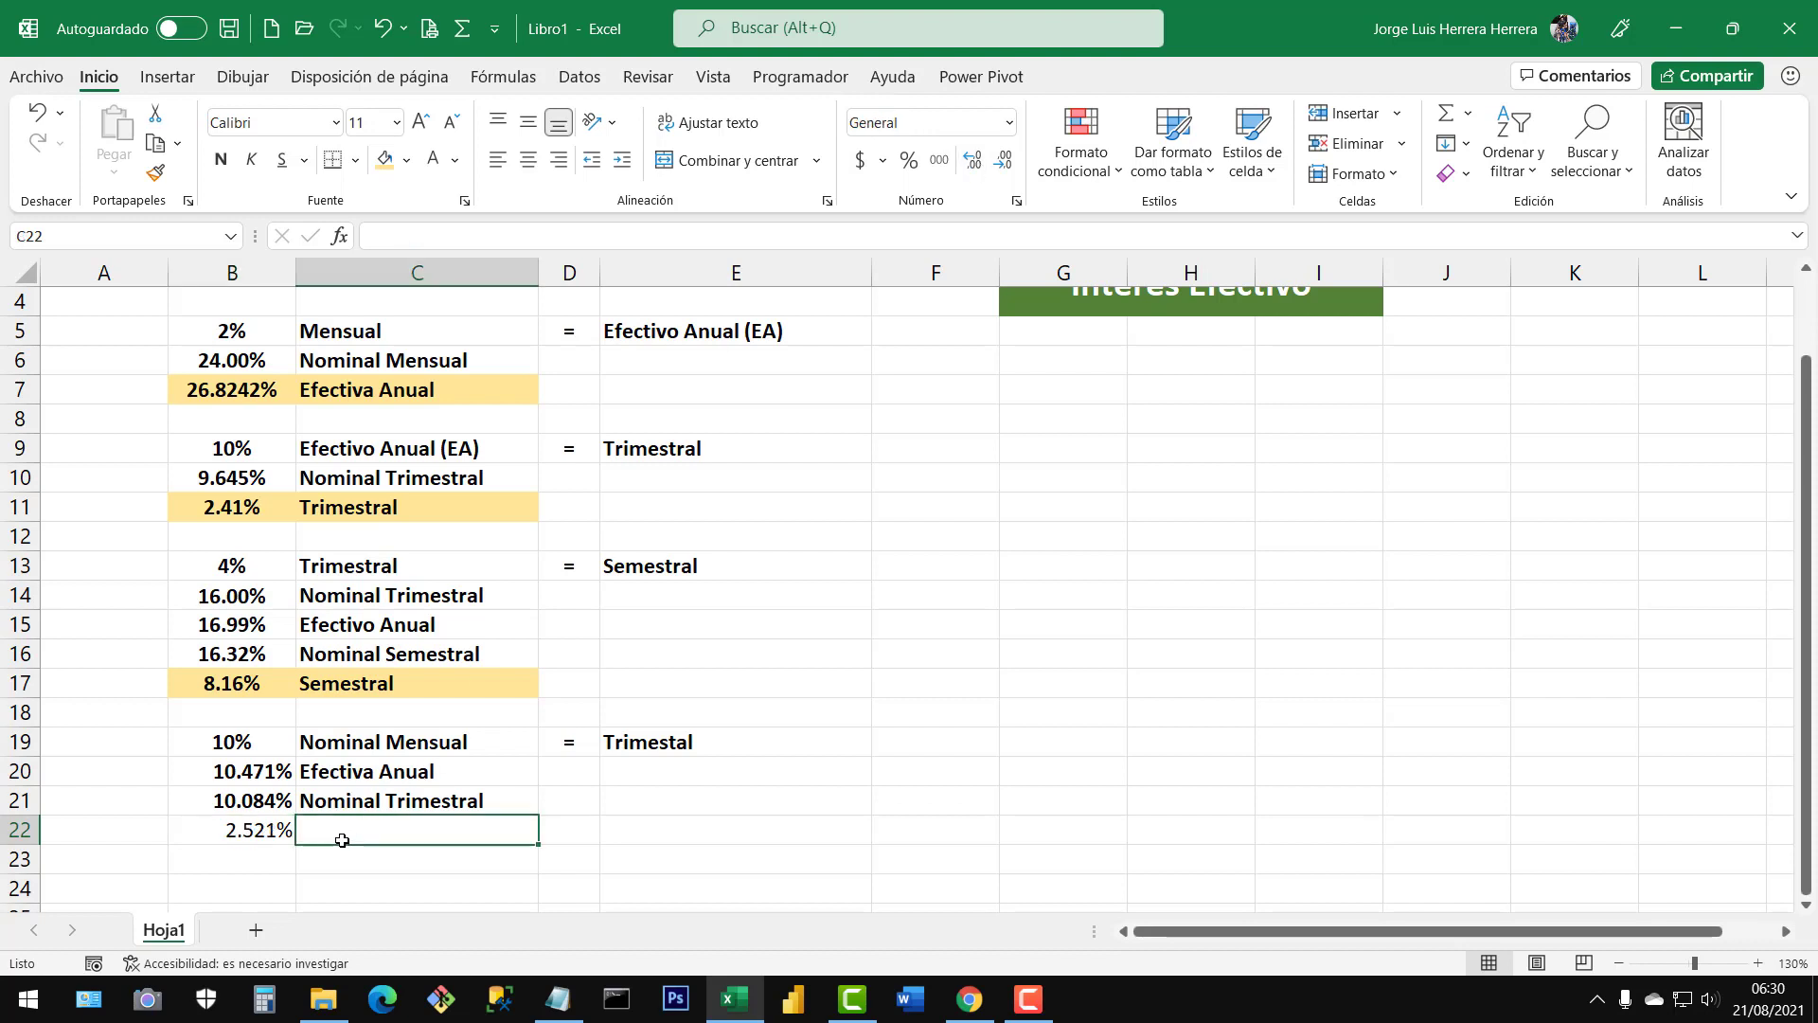
{"action": "type", "text": "trim"}
{"action": "key", "text": "BackSpace"}
{"action": "key", "text": "BackSpace"}
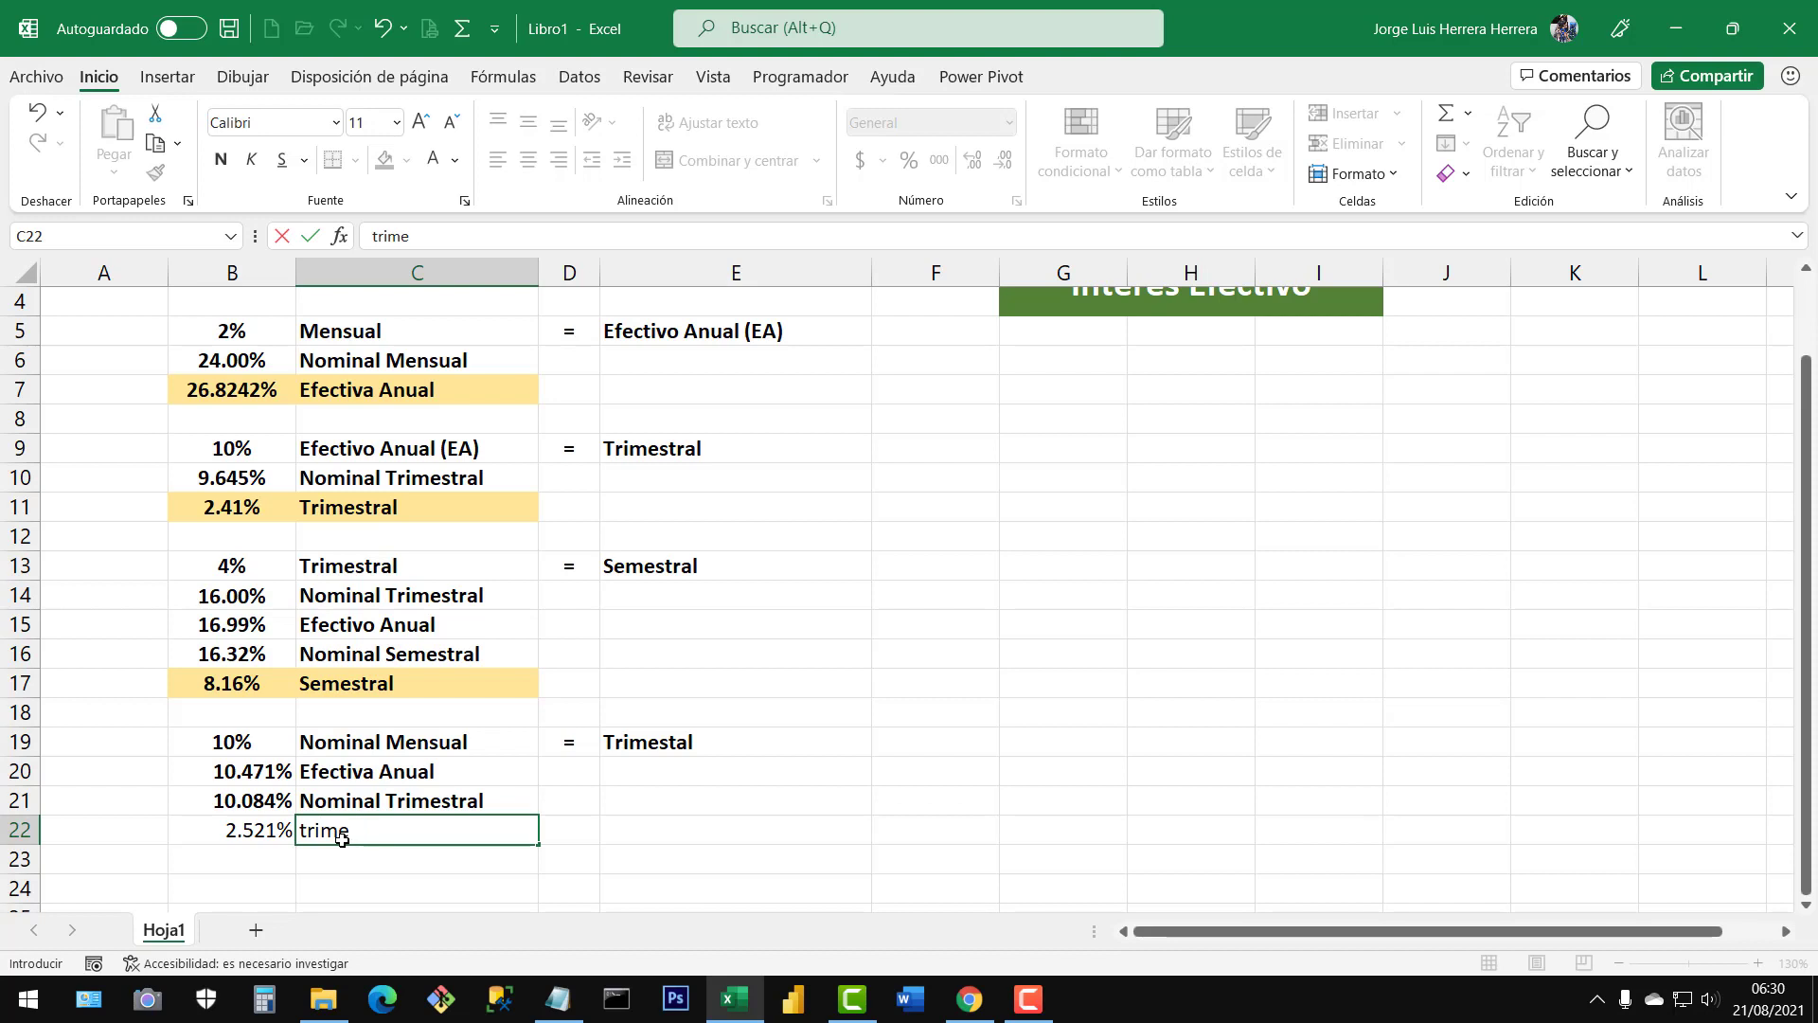
{"action": "key", "text": "BackSpace"}
{"action": "key", "text": "BackSpace"}
{"action": "key", "text": "BackSpace"}
{"action": "key", "text": "BackSpace"}
{"action": "type", "text": "Trimestral"}
{"action": "key", "text": "Return"}
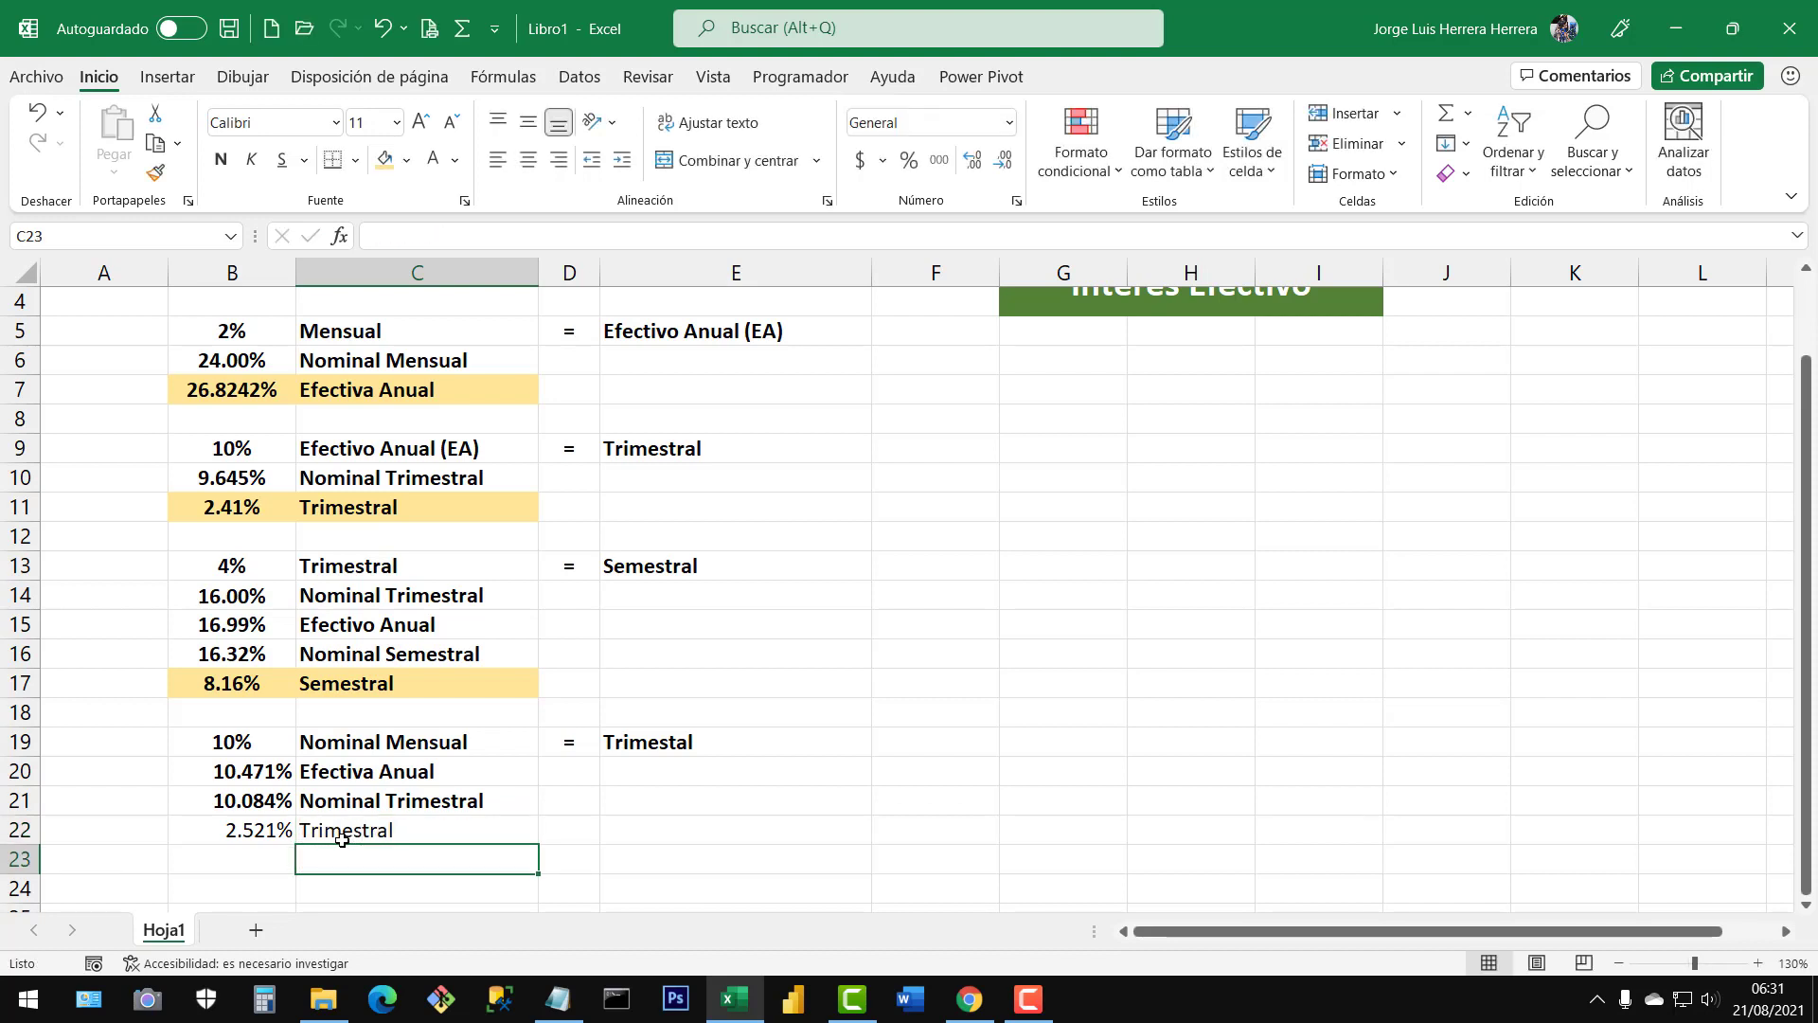
Apply the formatting of B21 to the rate in B22 and make the "Trimestral" label in C22 bold
{"action": "left_click", "coordinate": [284, 803]}
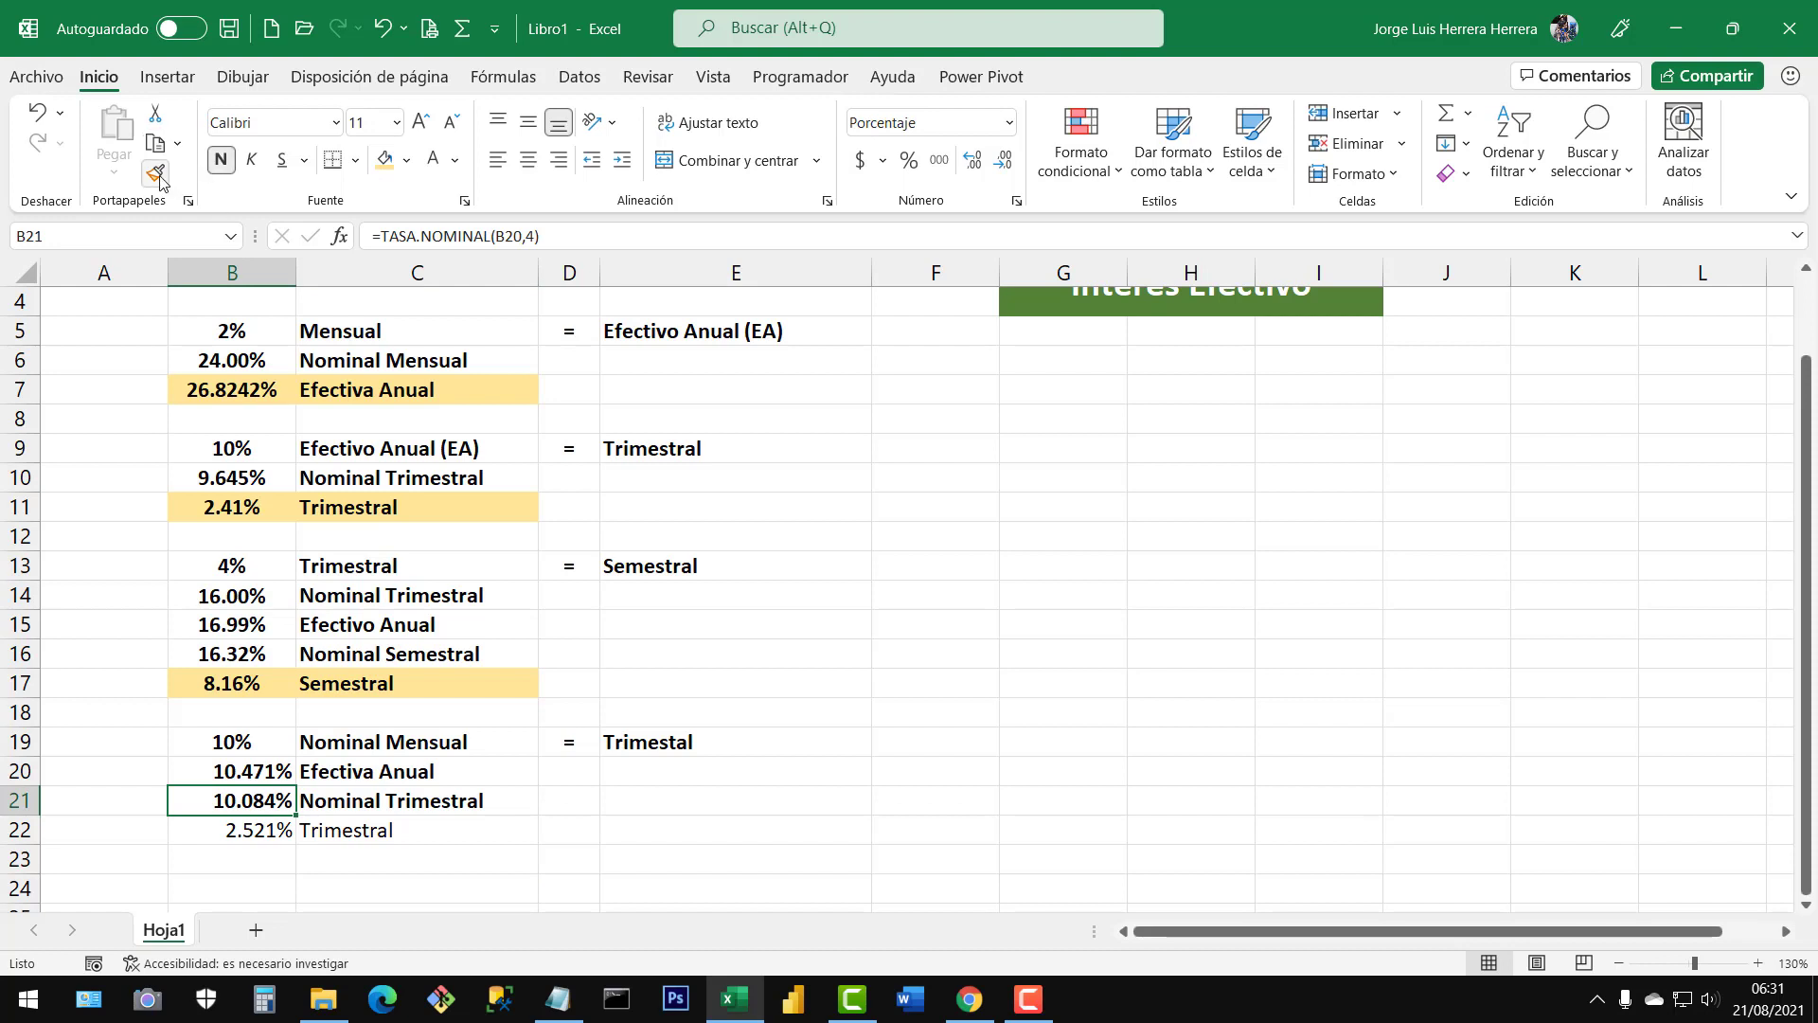
{"action": "left_click", "coordinate": [265, 831]}
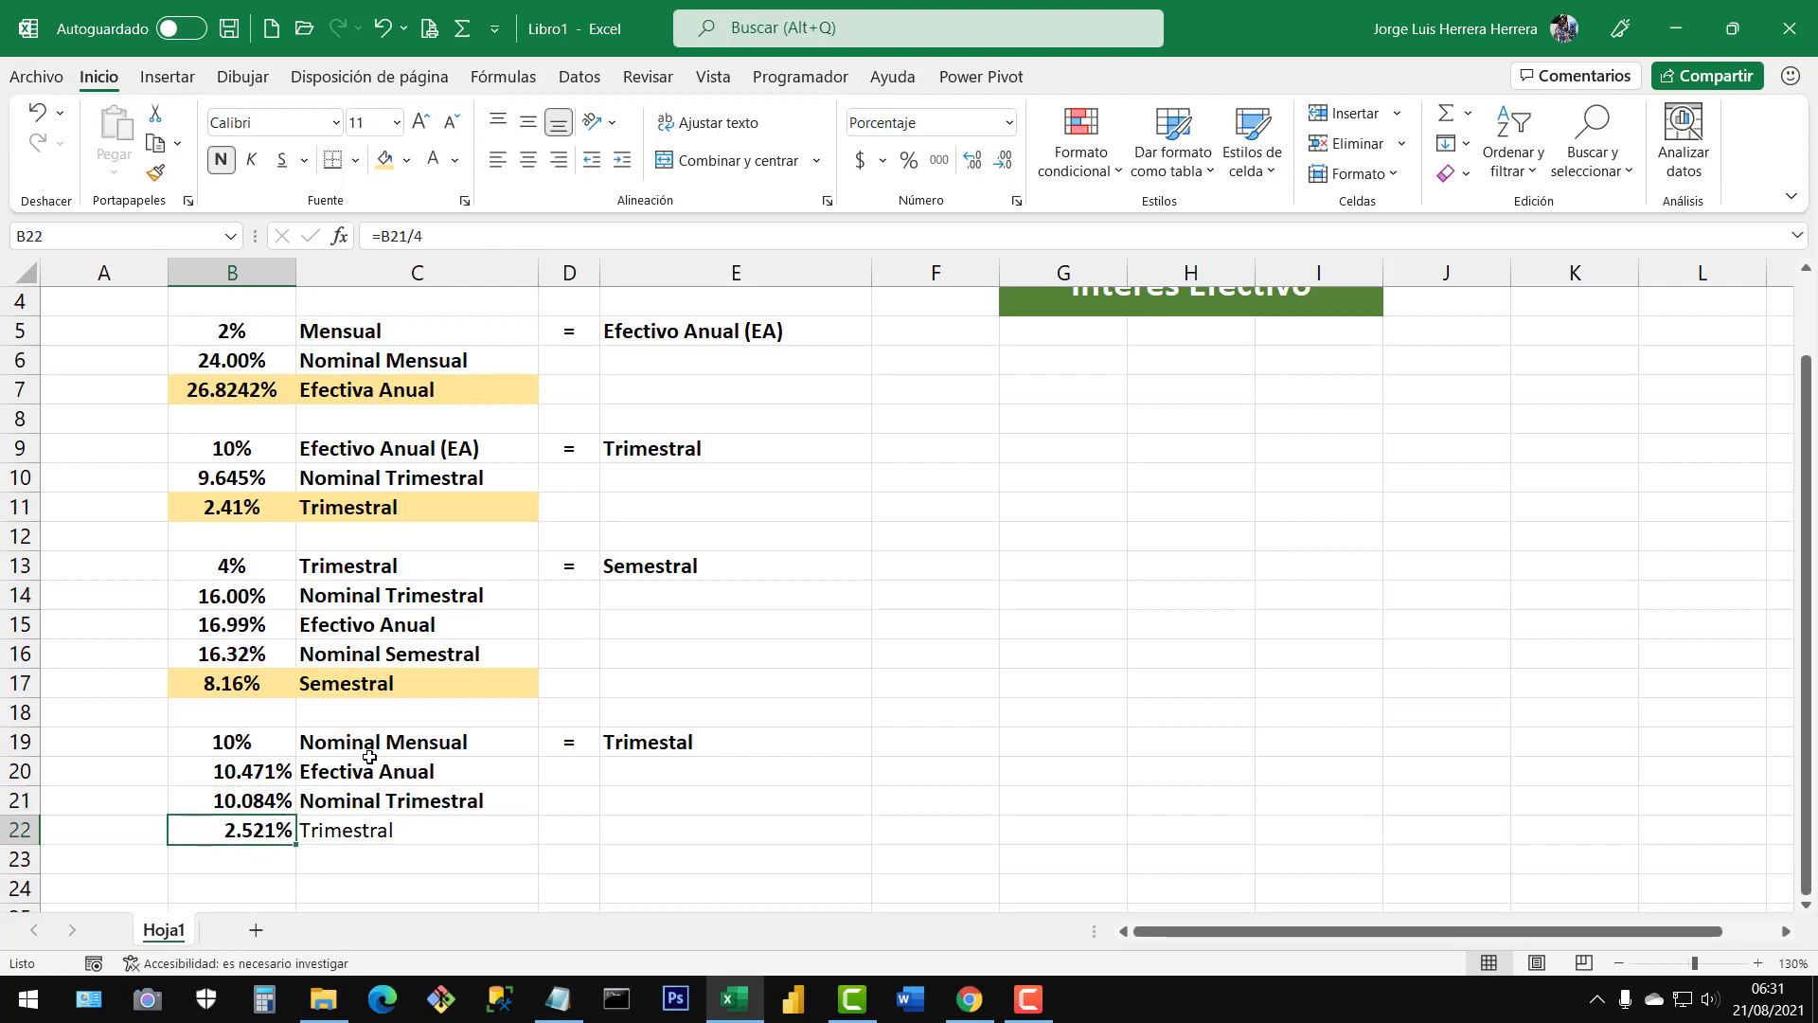
{"action": "left_click", "coordinate": [352, 834]}
{"action": "left_click", "coordinate": [221, 159]}
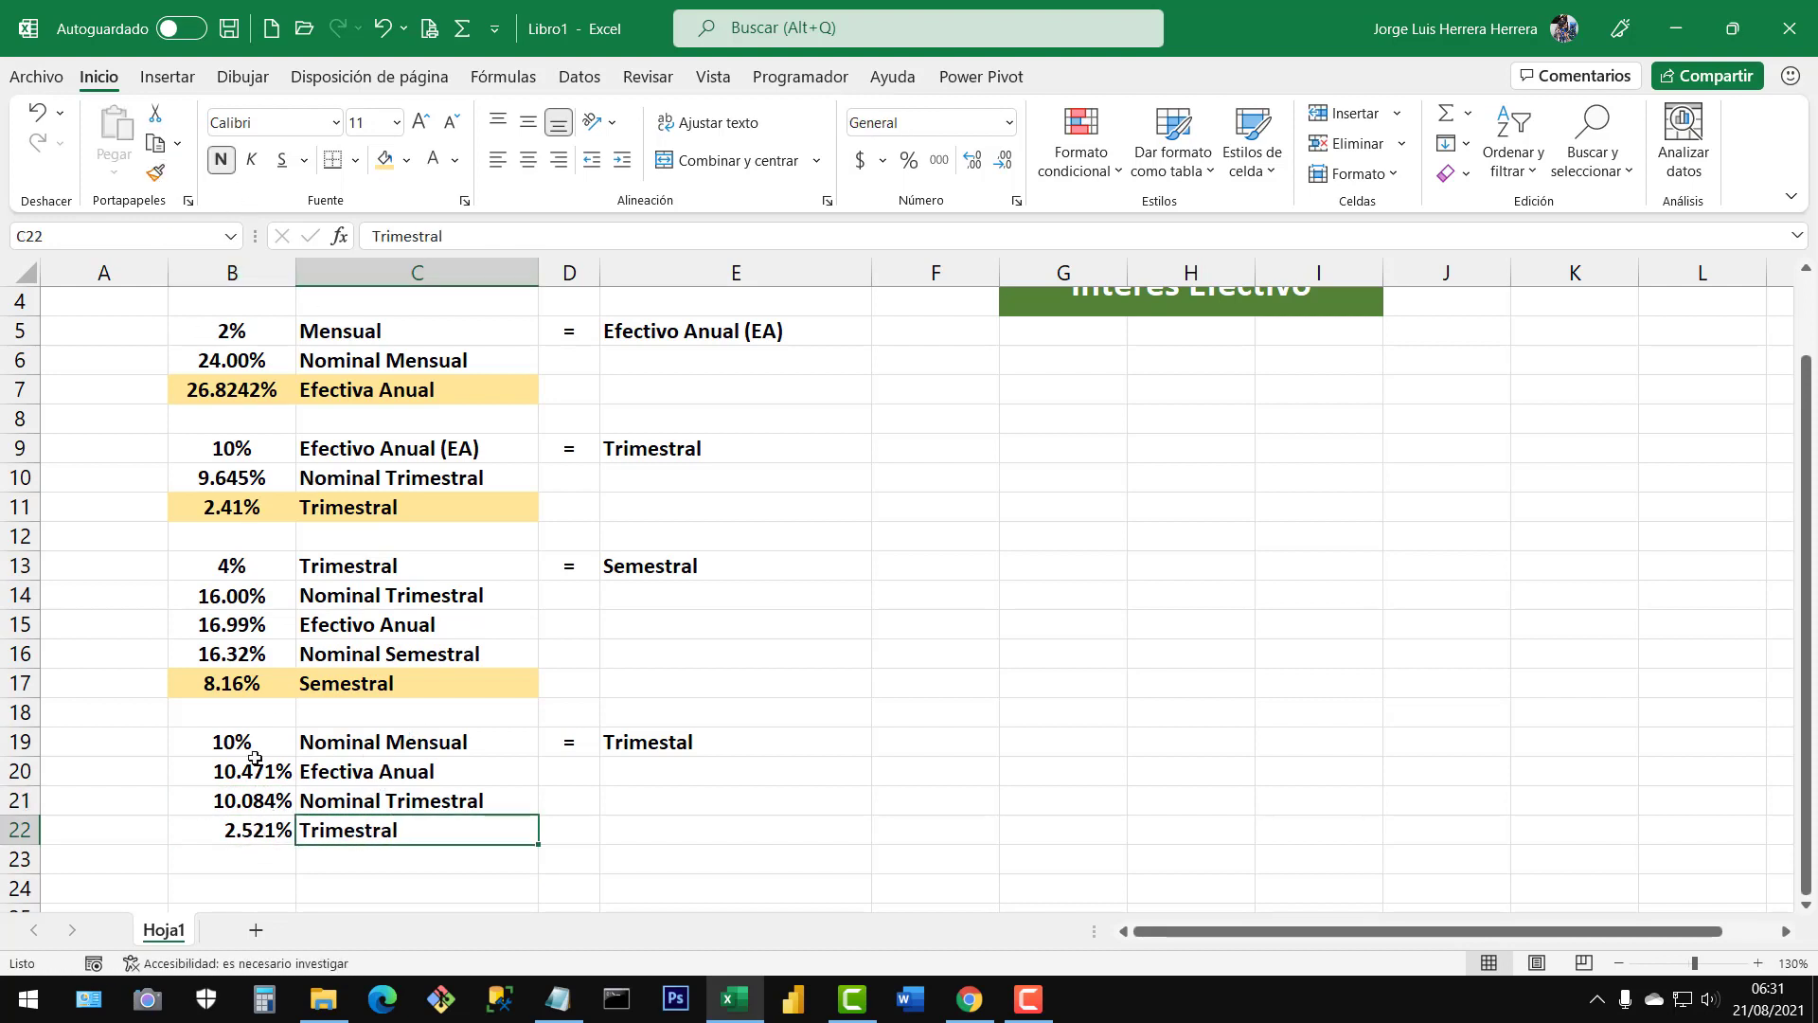
Review the Nominal Mensual exercise from the given rate in row 19 through each conversion in B20, B21 and B22
{"action": "left_click_drag", "start_coordinate": [231, 742], "coordinate": [460, 742]}
{"action": "left_click", "coordinate": [648, 746]}
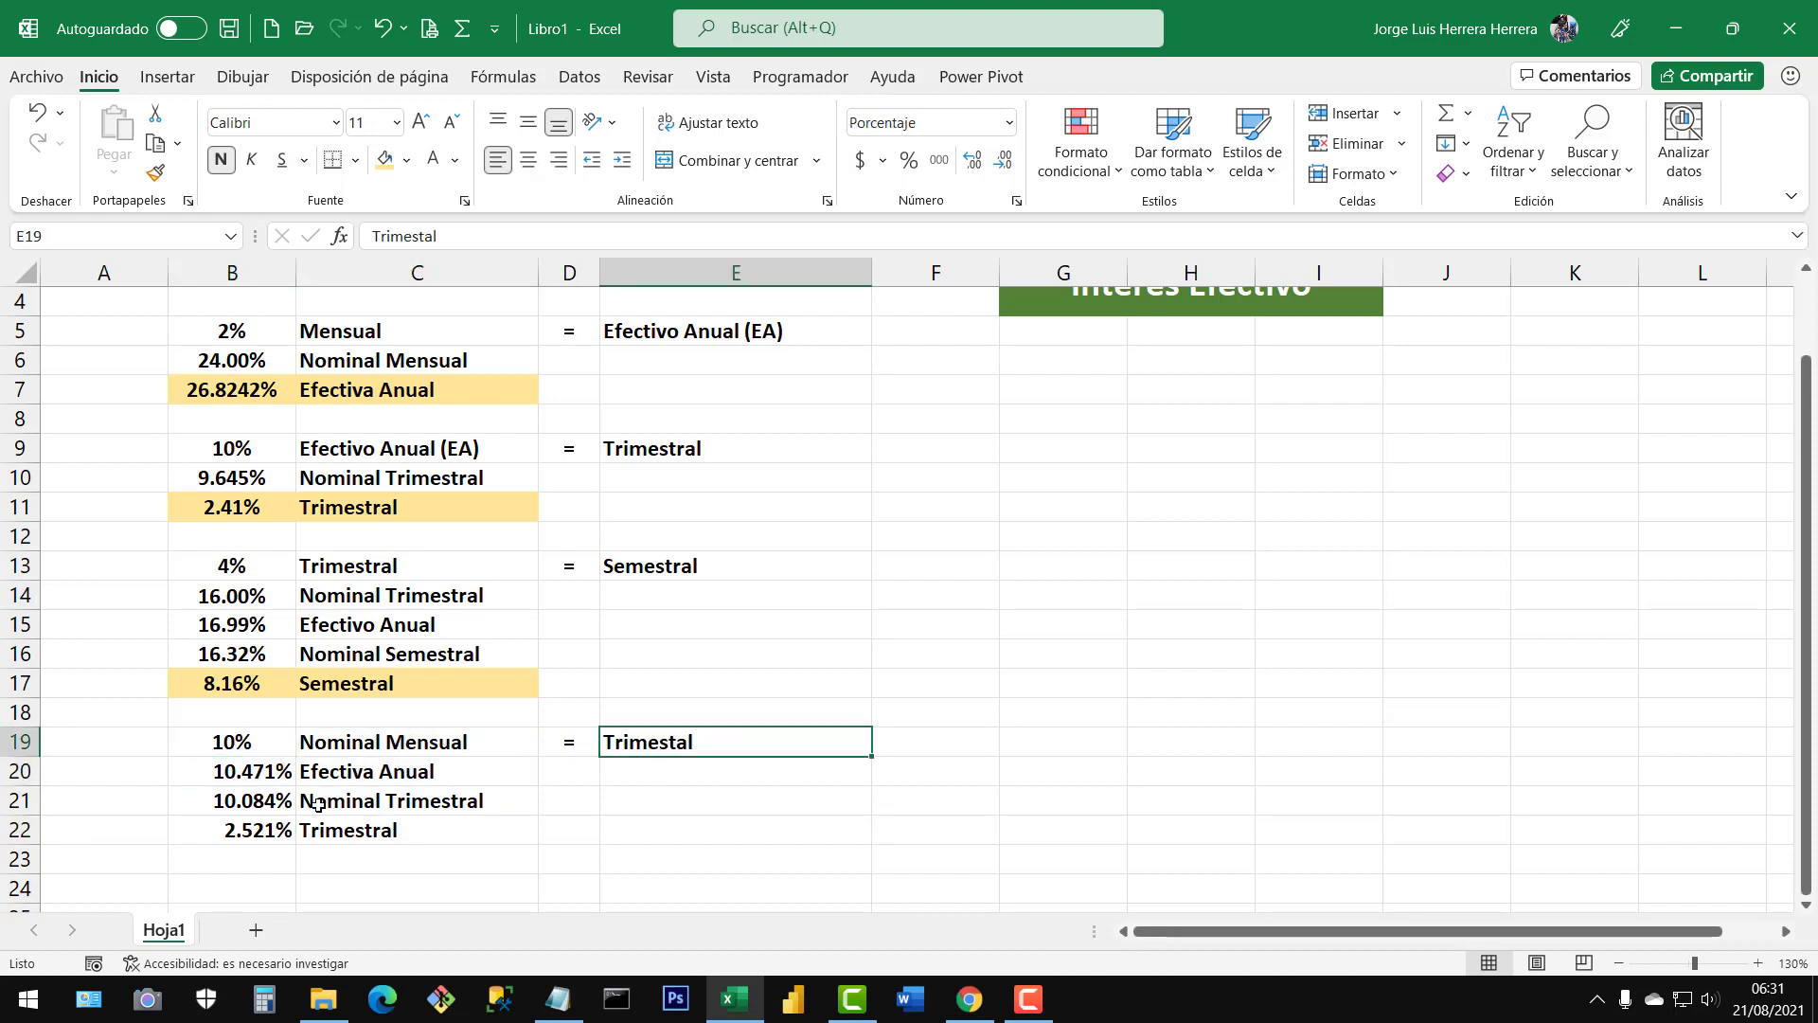
{"action": "left_click", "coordinate": [249, 774]}
{"action": "left_click", "coordinate": [254, 803]}
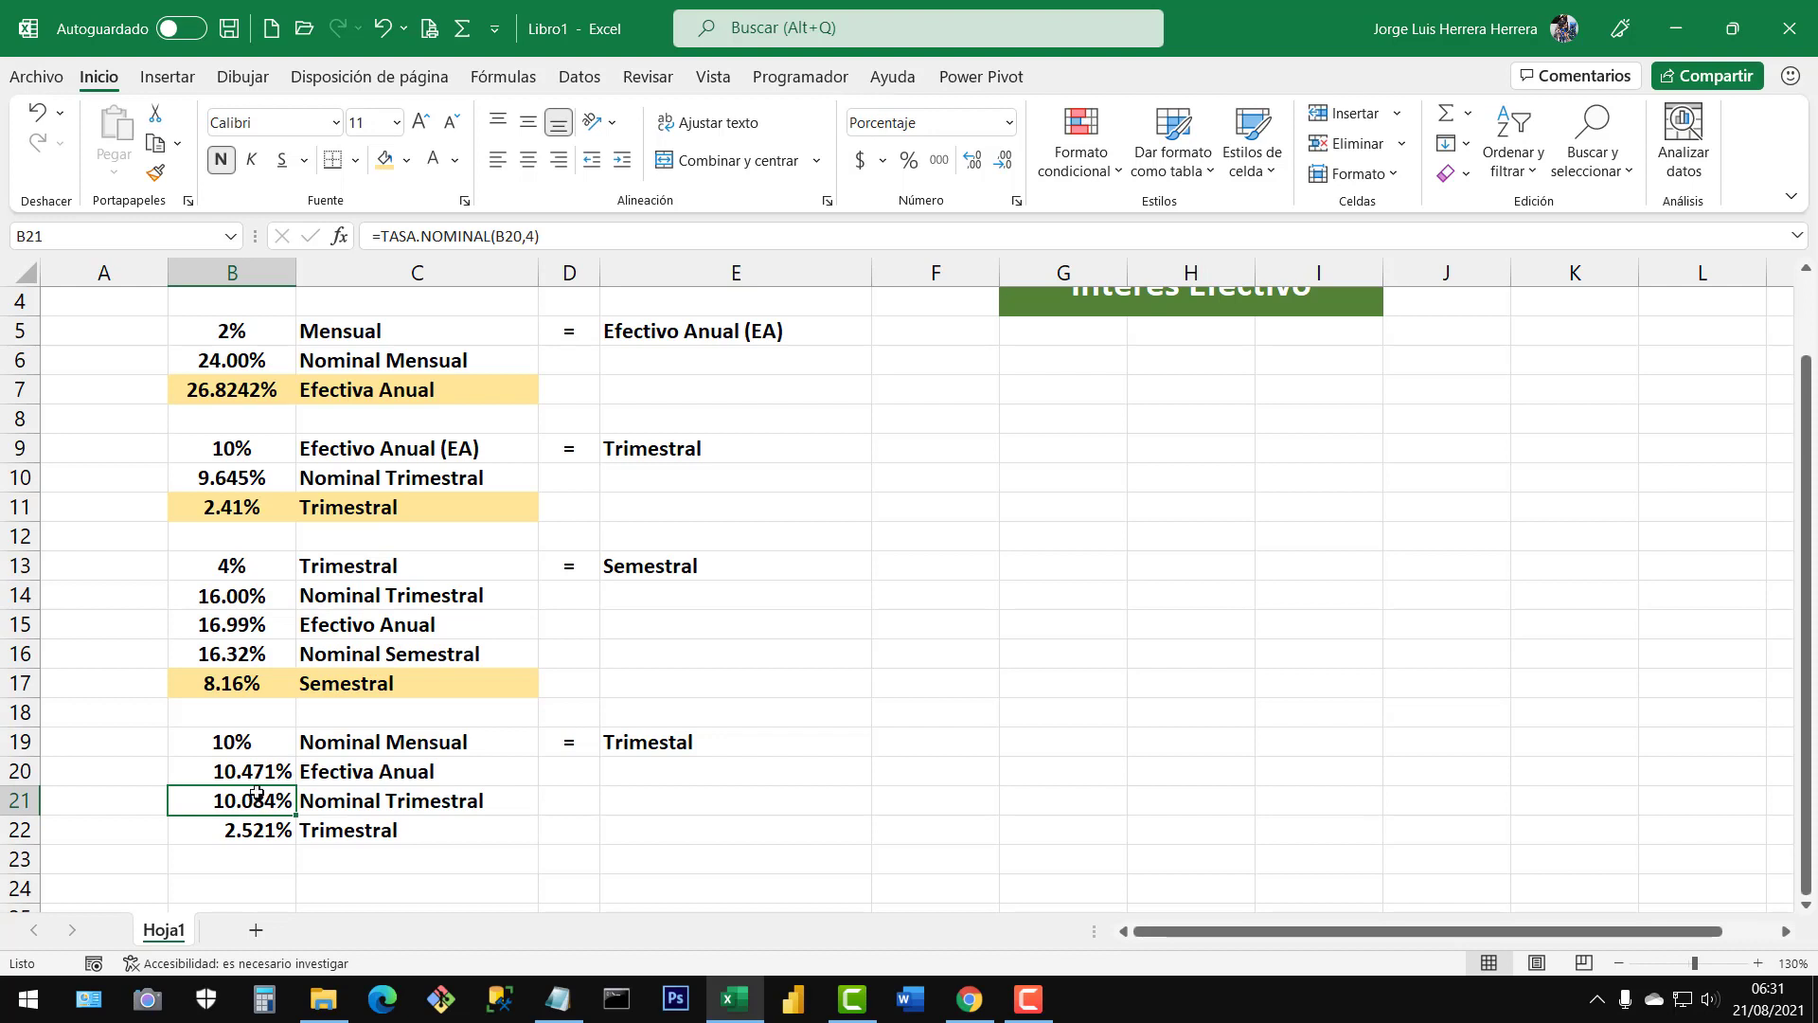
{"action": "left_click", "coordinate": [252, 775]}
{"action": "left_click", "coordinate": [256, 804]}
{"action": "left_click", "coordinate": [263, 833]}
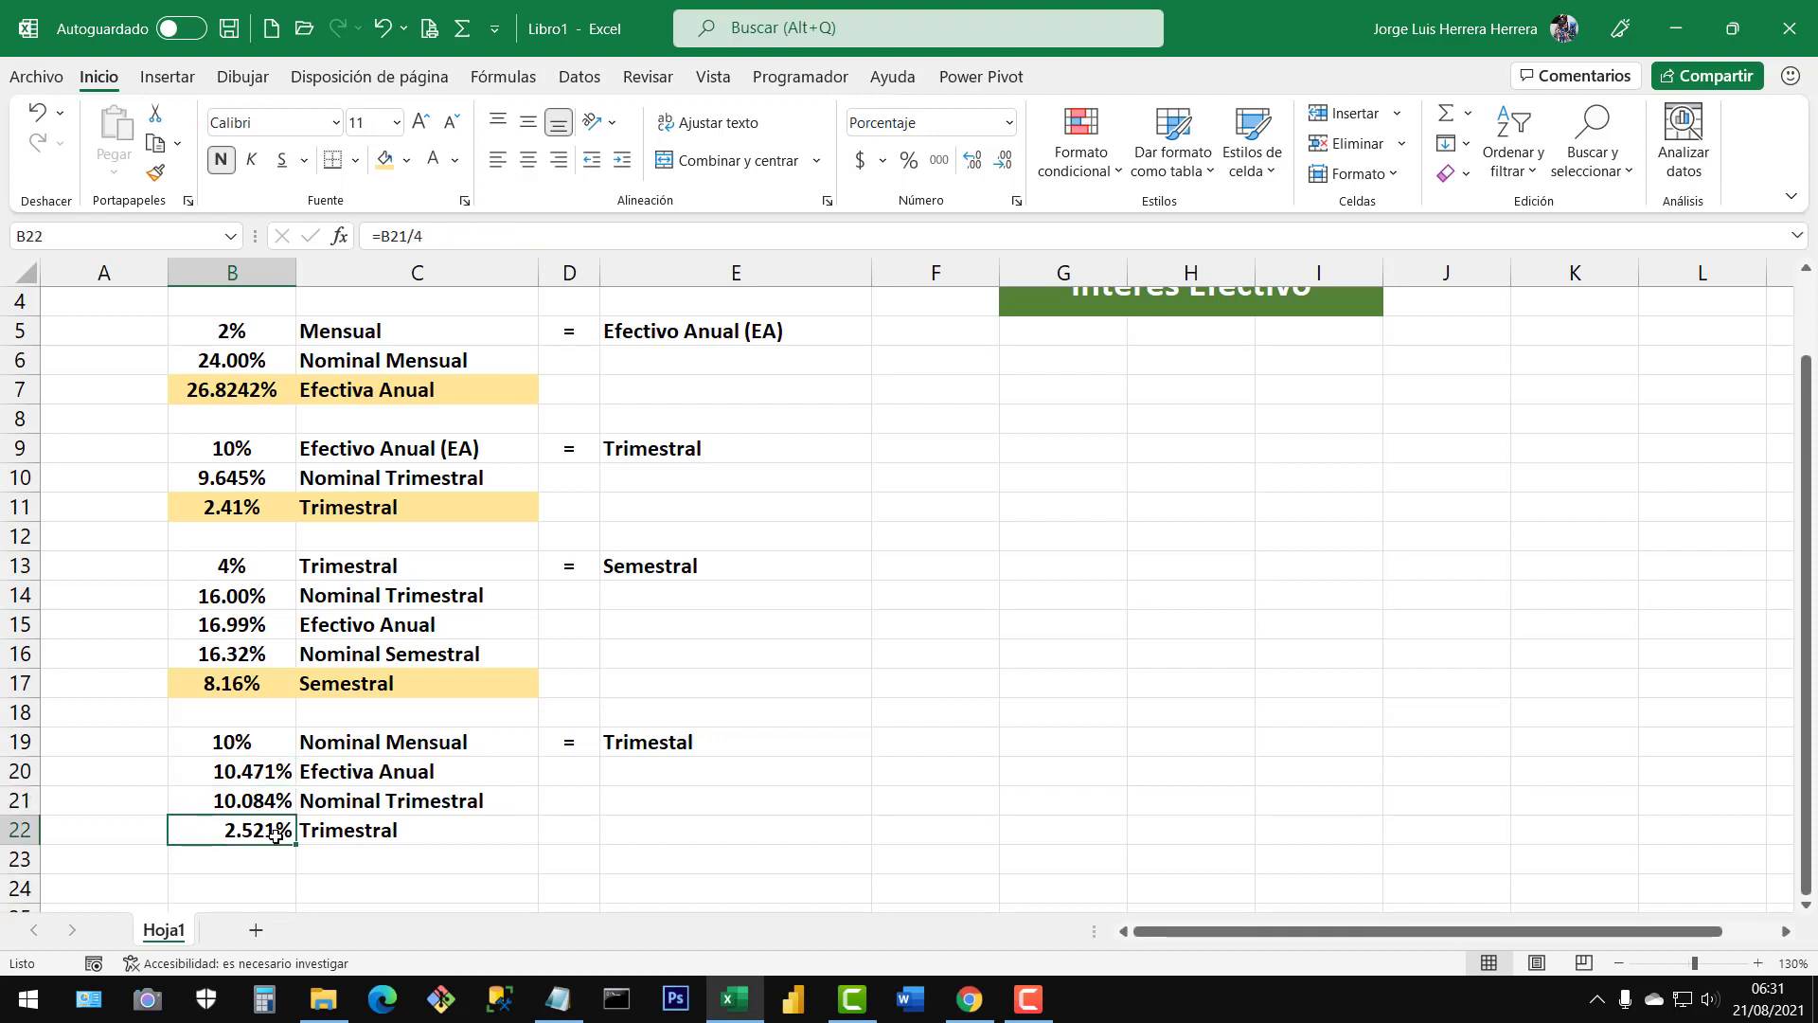
{"action": "left_click", "coordinate": [405, 833]}
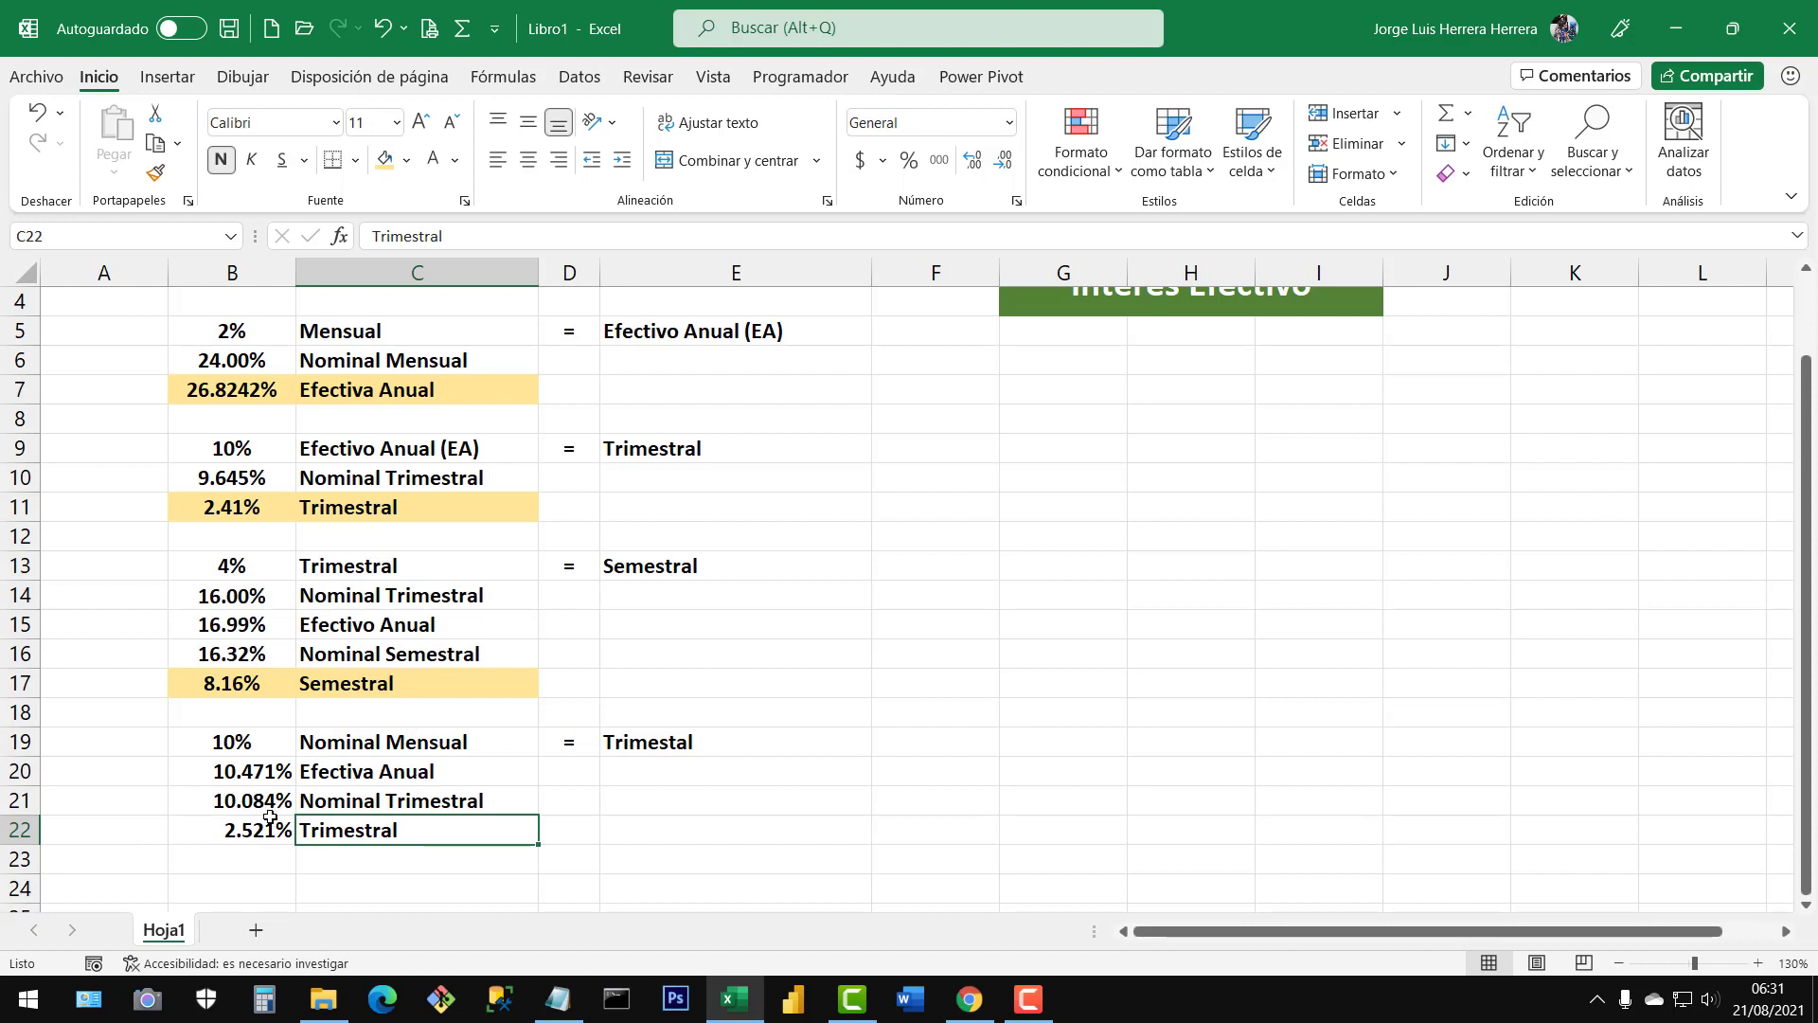
Highlight the final quarterly result in B22:C22 with the light gold fill used for the other answers
{"action": "left_click_drag", "start_coordinate": [270, 820], "coordinate": [480, 829]}
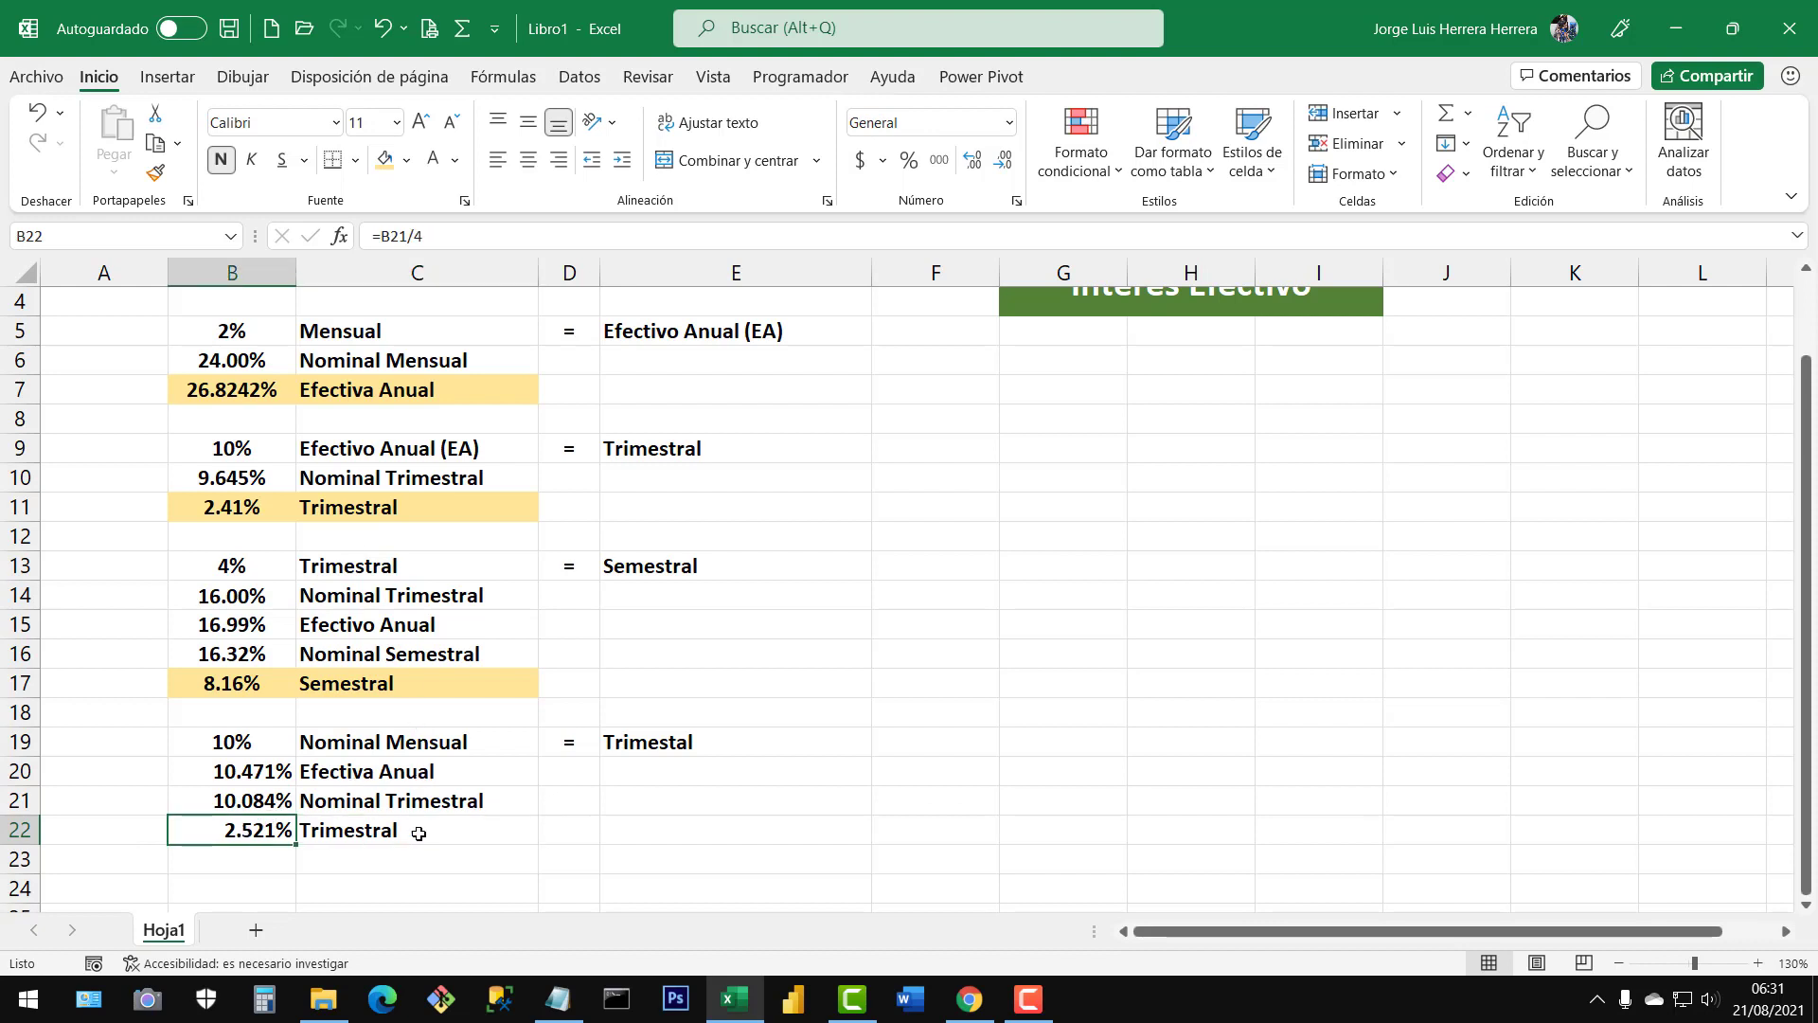
{"action": "left_click", "coordinate": [385, 168]}
{"action": "left_click", "coordinate": [697, 681]}
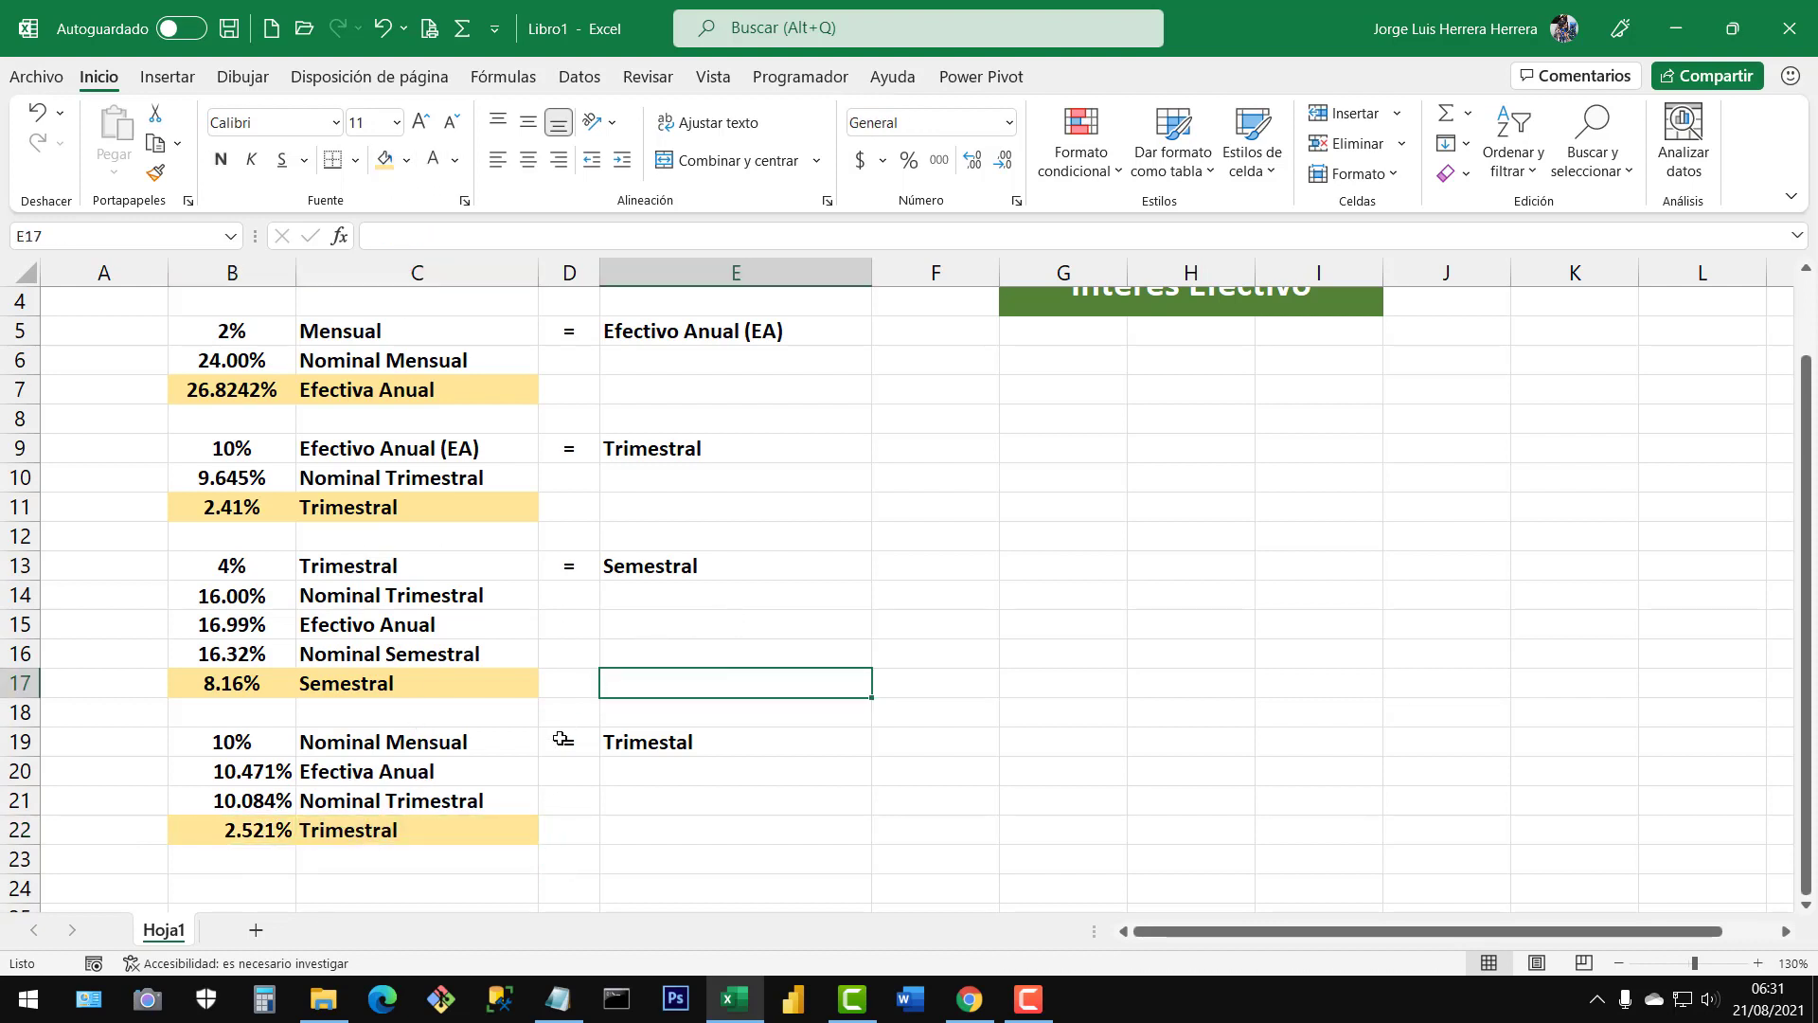
{"action": "left_click", "coordinate": [824, 570]}
{"action": "scroll", "coordinate": [450, 780], "scroll_direction": "up", "scroll_amount": 1}
{"action": "scroll", "coordinate": [449, 779], "scroll_direction": "down", "scroll_amount": 1}
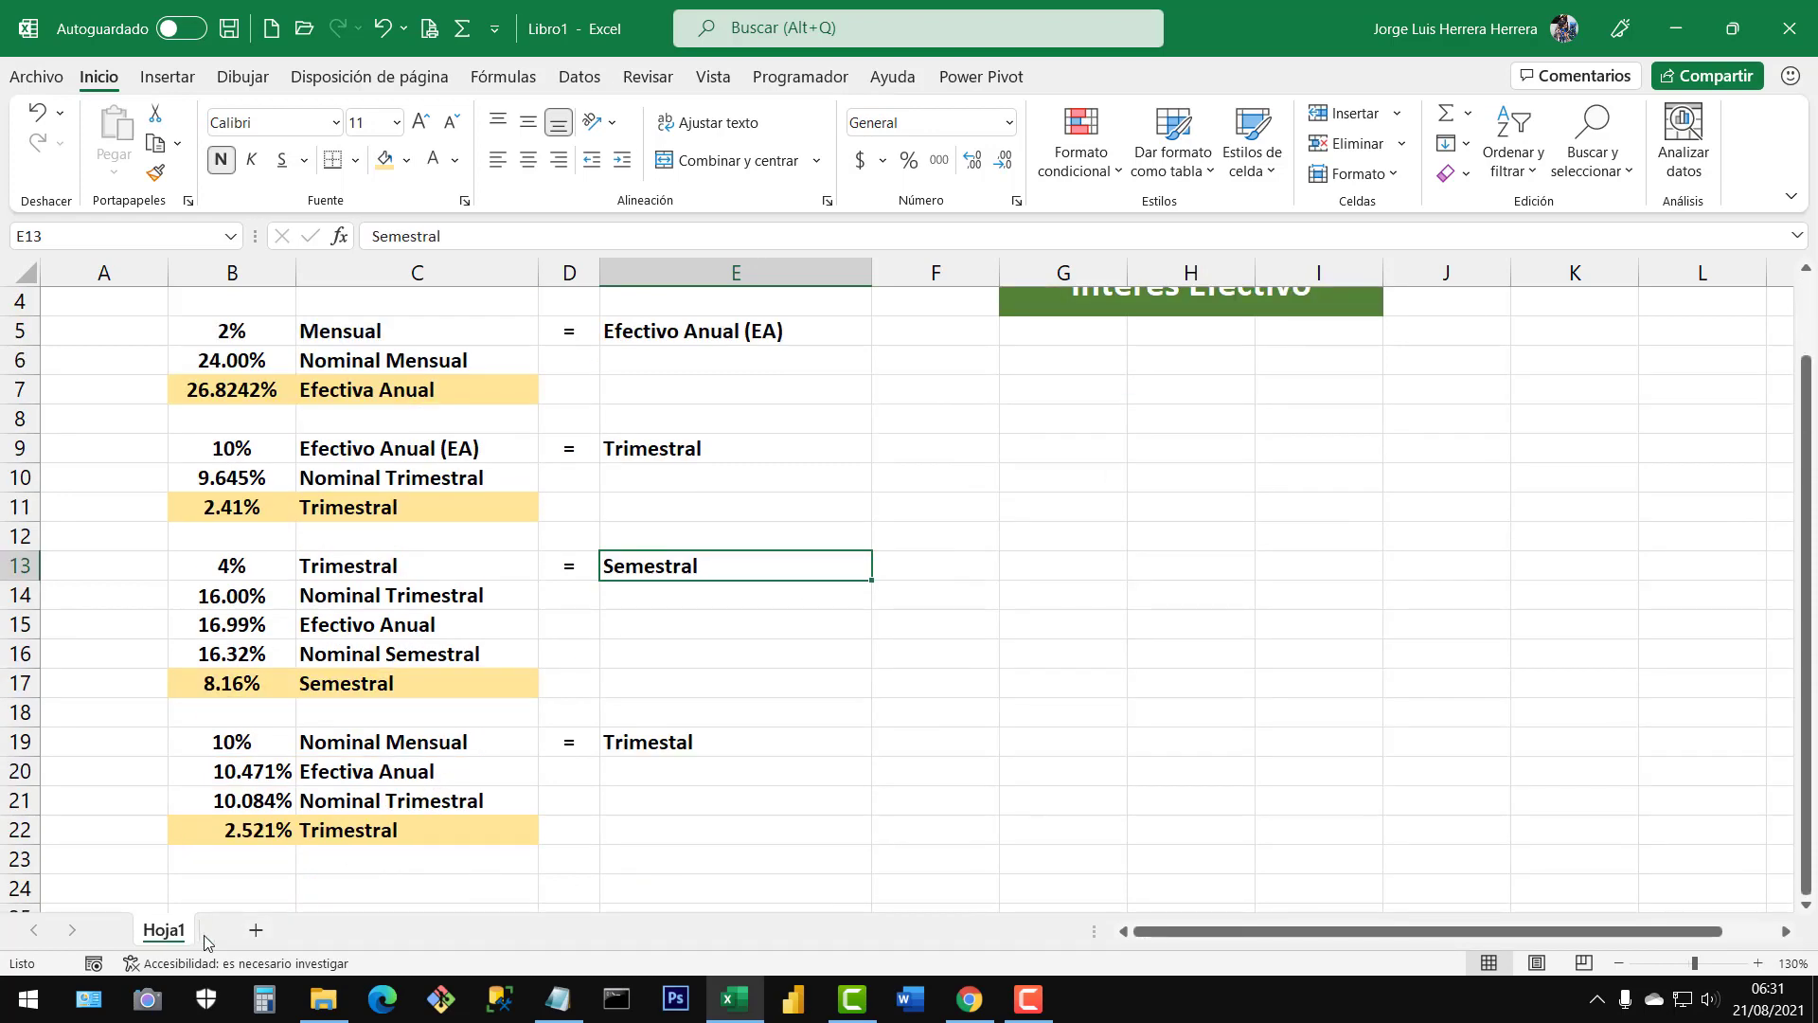
Duplicate the Hoja1 sheet and rename the original sheet as Inicial
{"action": "left_click_drag", "start_coordinate": [193, 934], "coordinate": [232, 939]}
{"action": "double_click", "coordinate": [170, 936]}
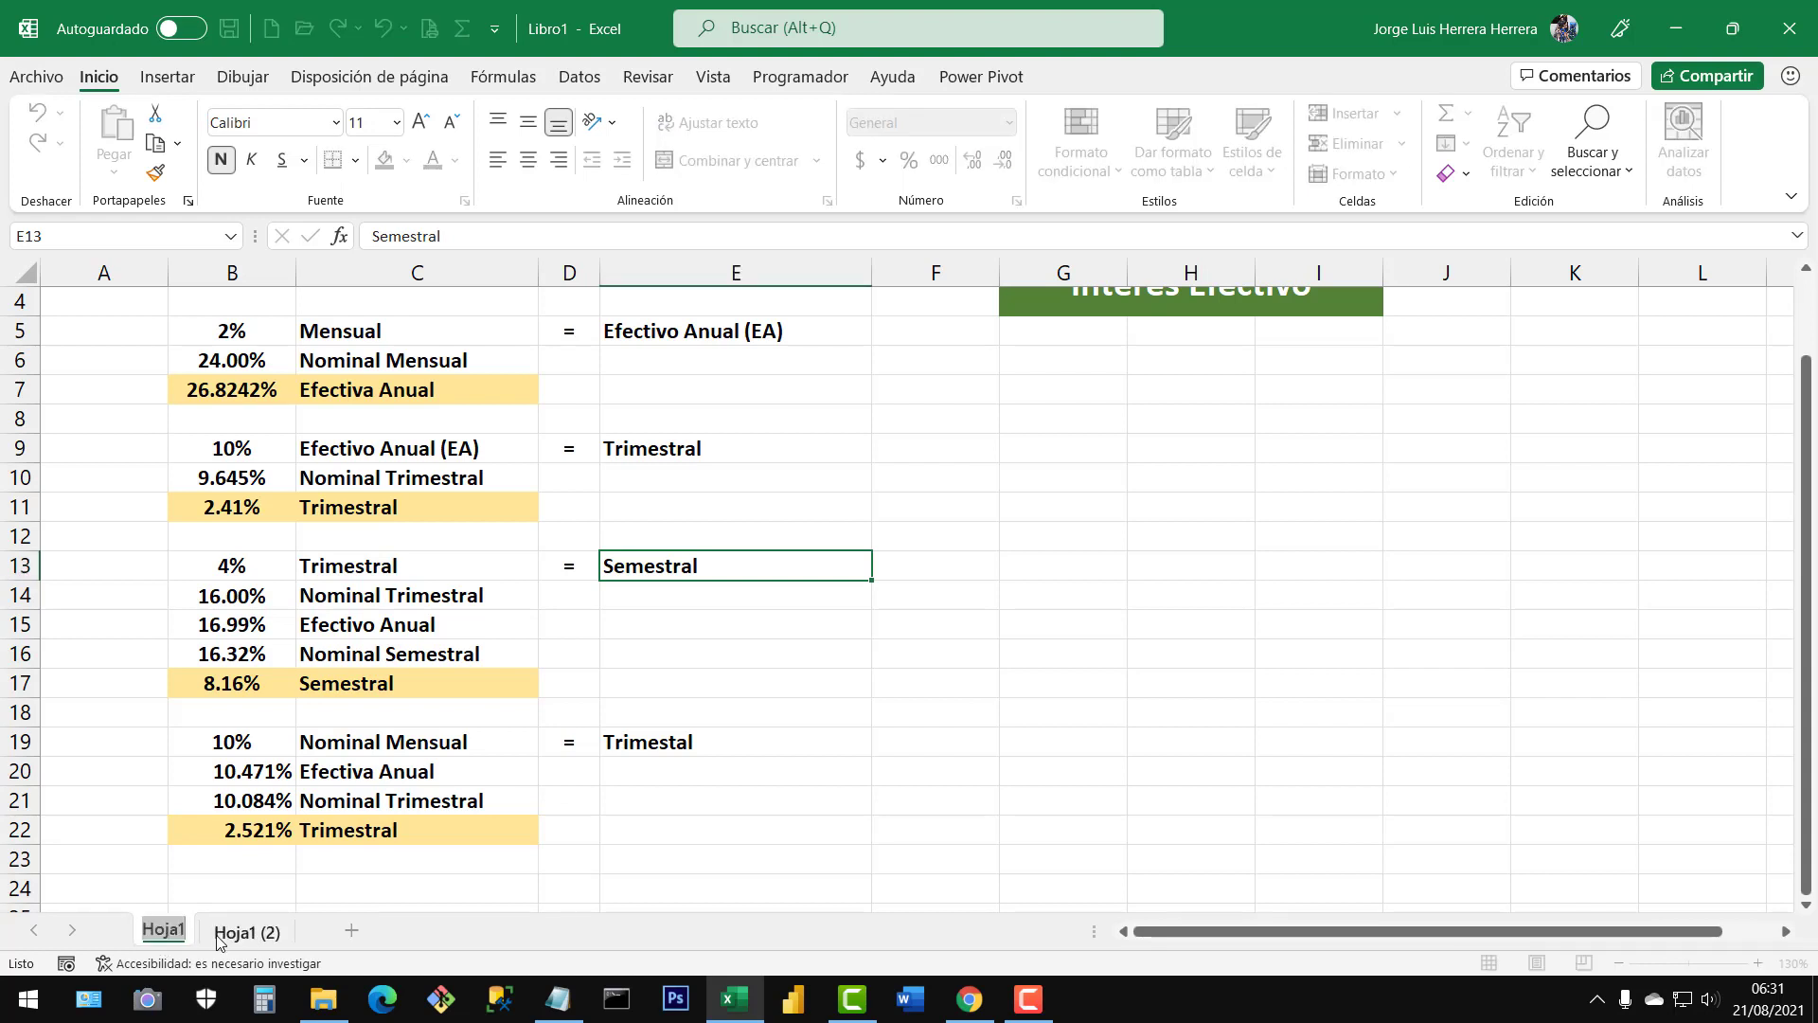
{"action": "type", "text": "Inicial"}
{"action": "key", "text": "Return"}
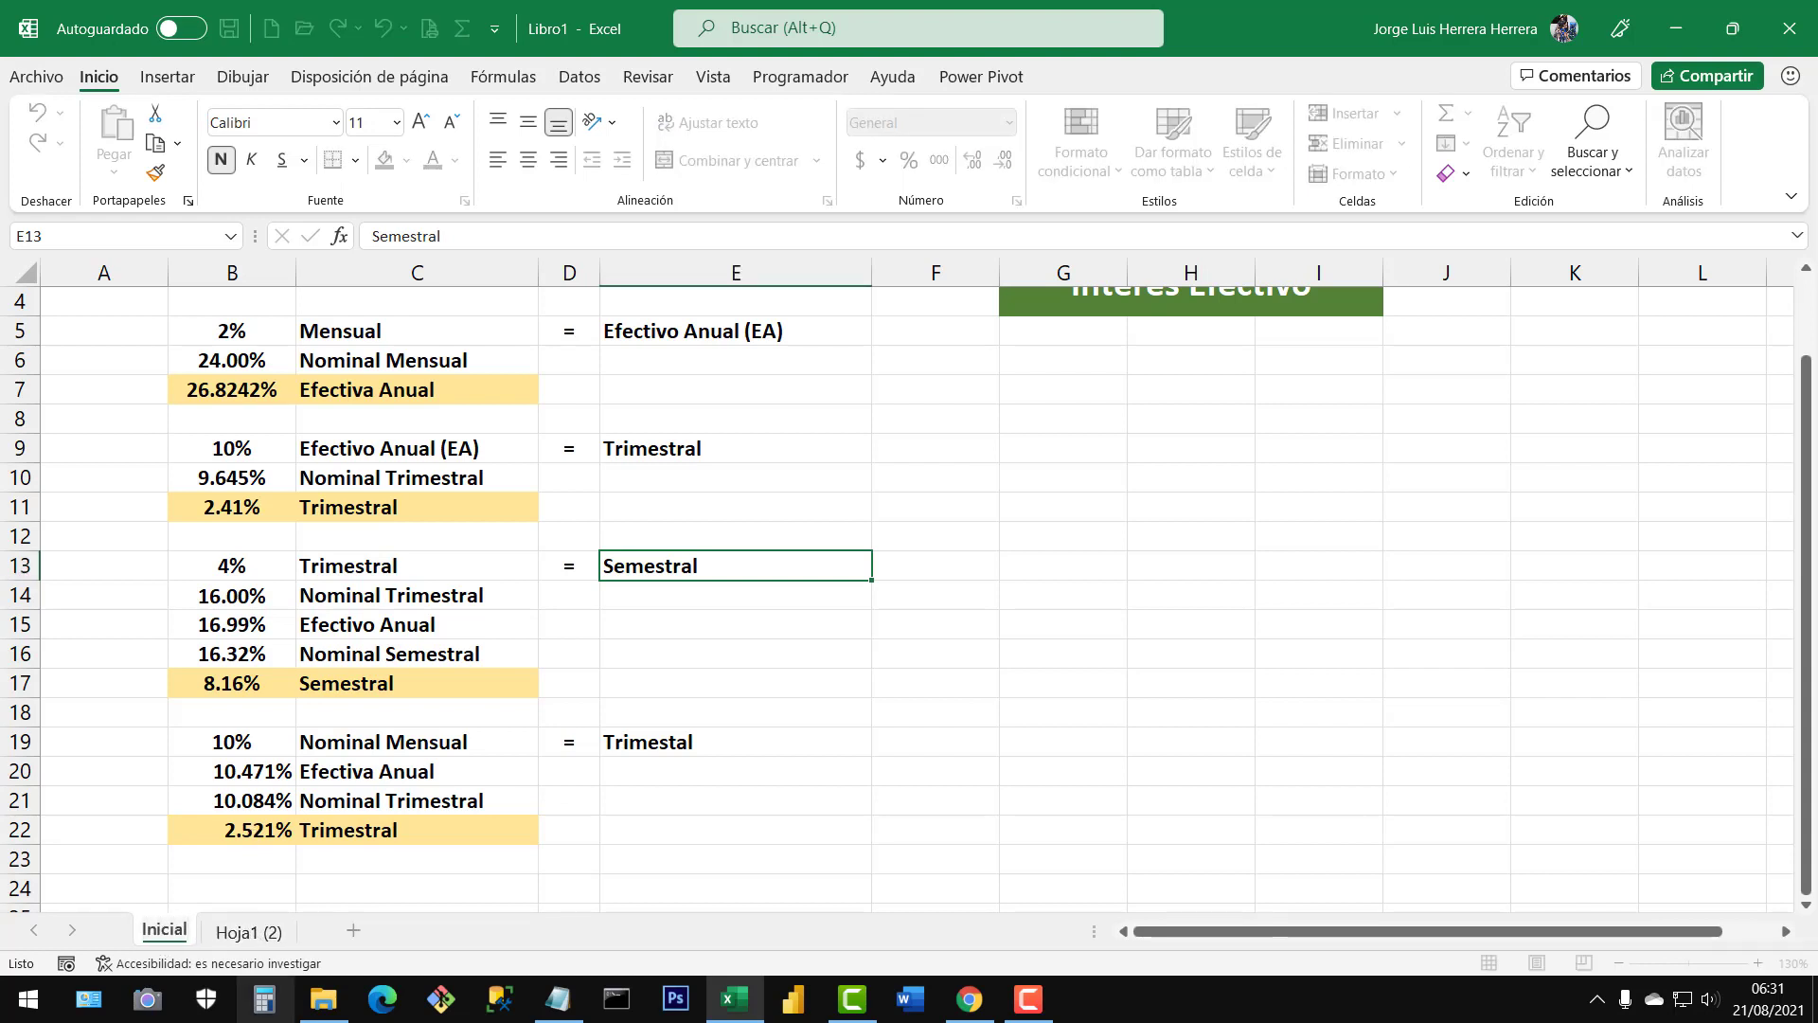
Rename the duplicated Hoja1 (2) sheet as Fin
{"action": "double_click", "coordinate": [251, 932]}
{"action": "type", "text": "Fina"}
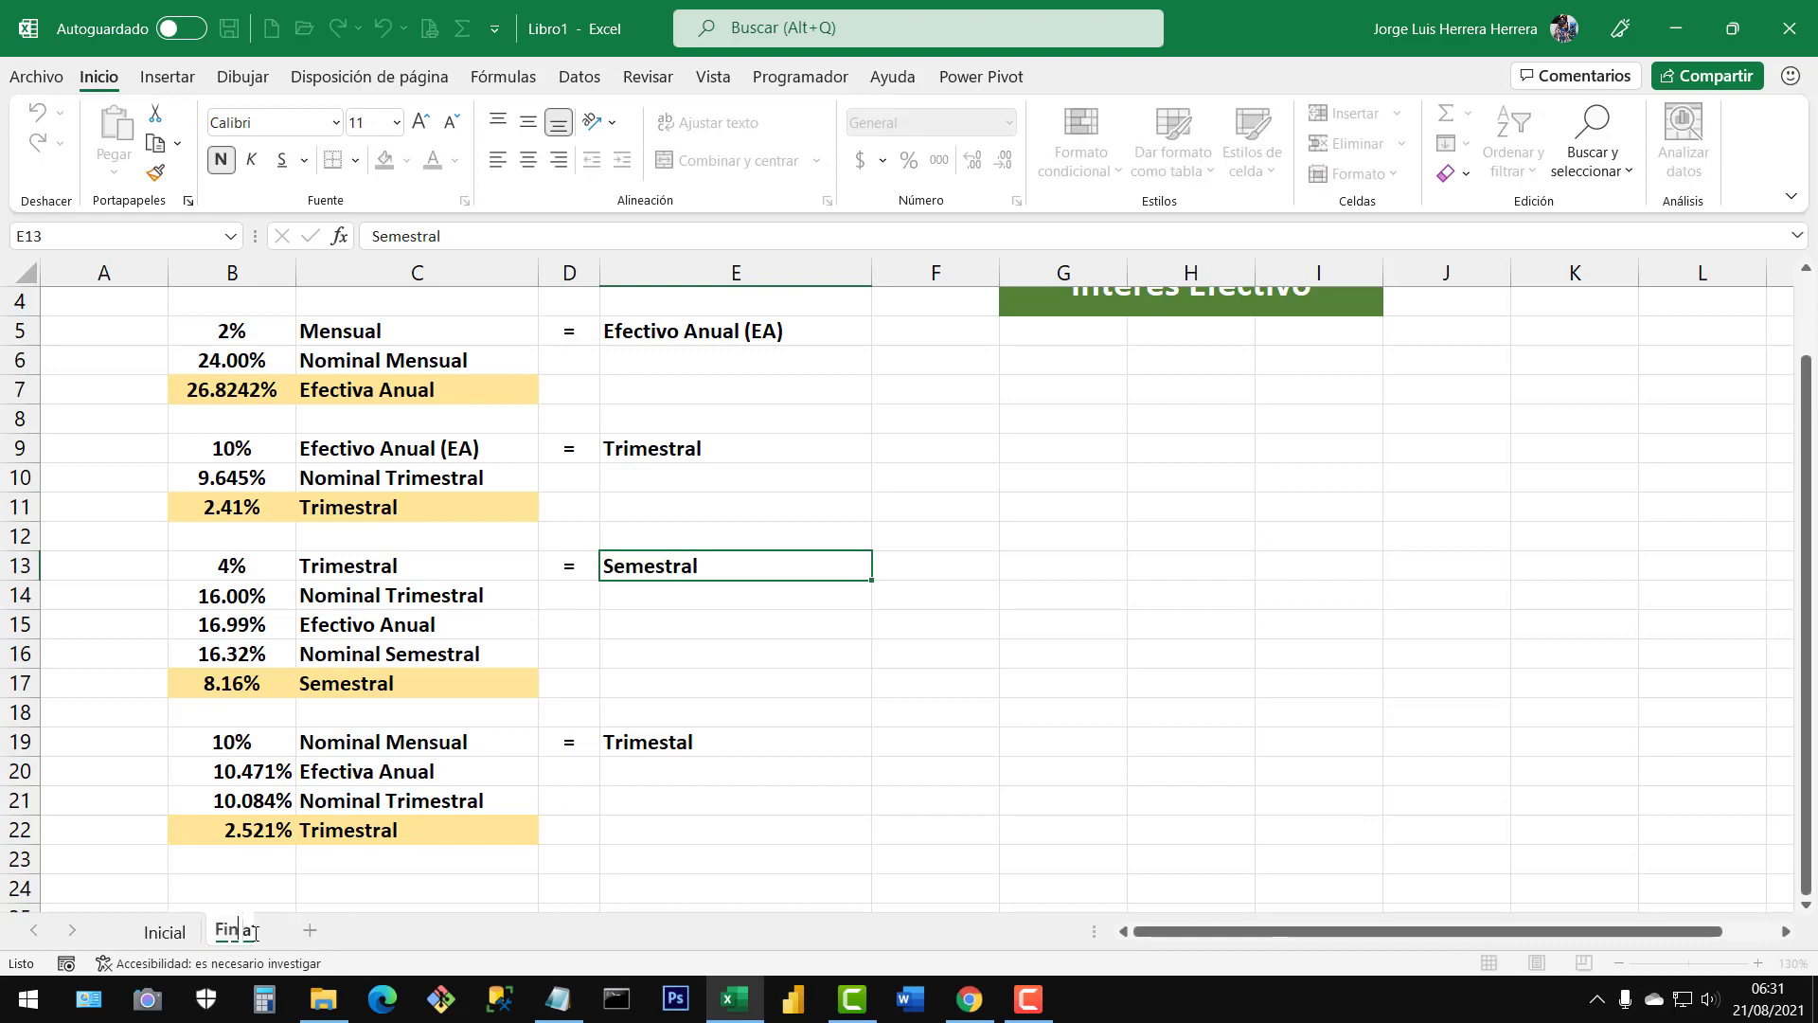
{"action": "key", "text": "Return"}
{"action": "scroll", "coordinate": [737, 689], "scroll_direction": "up", "scroll_amount": 1}
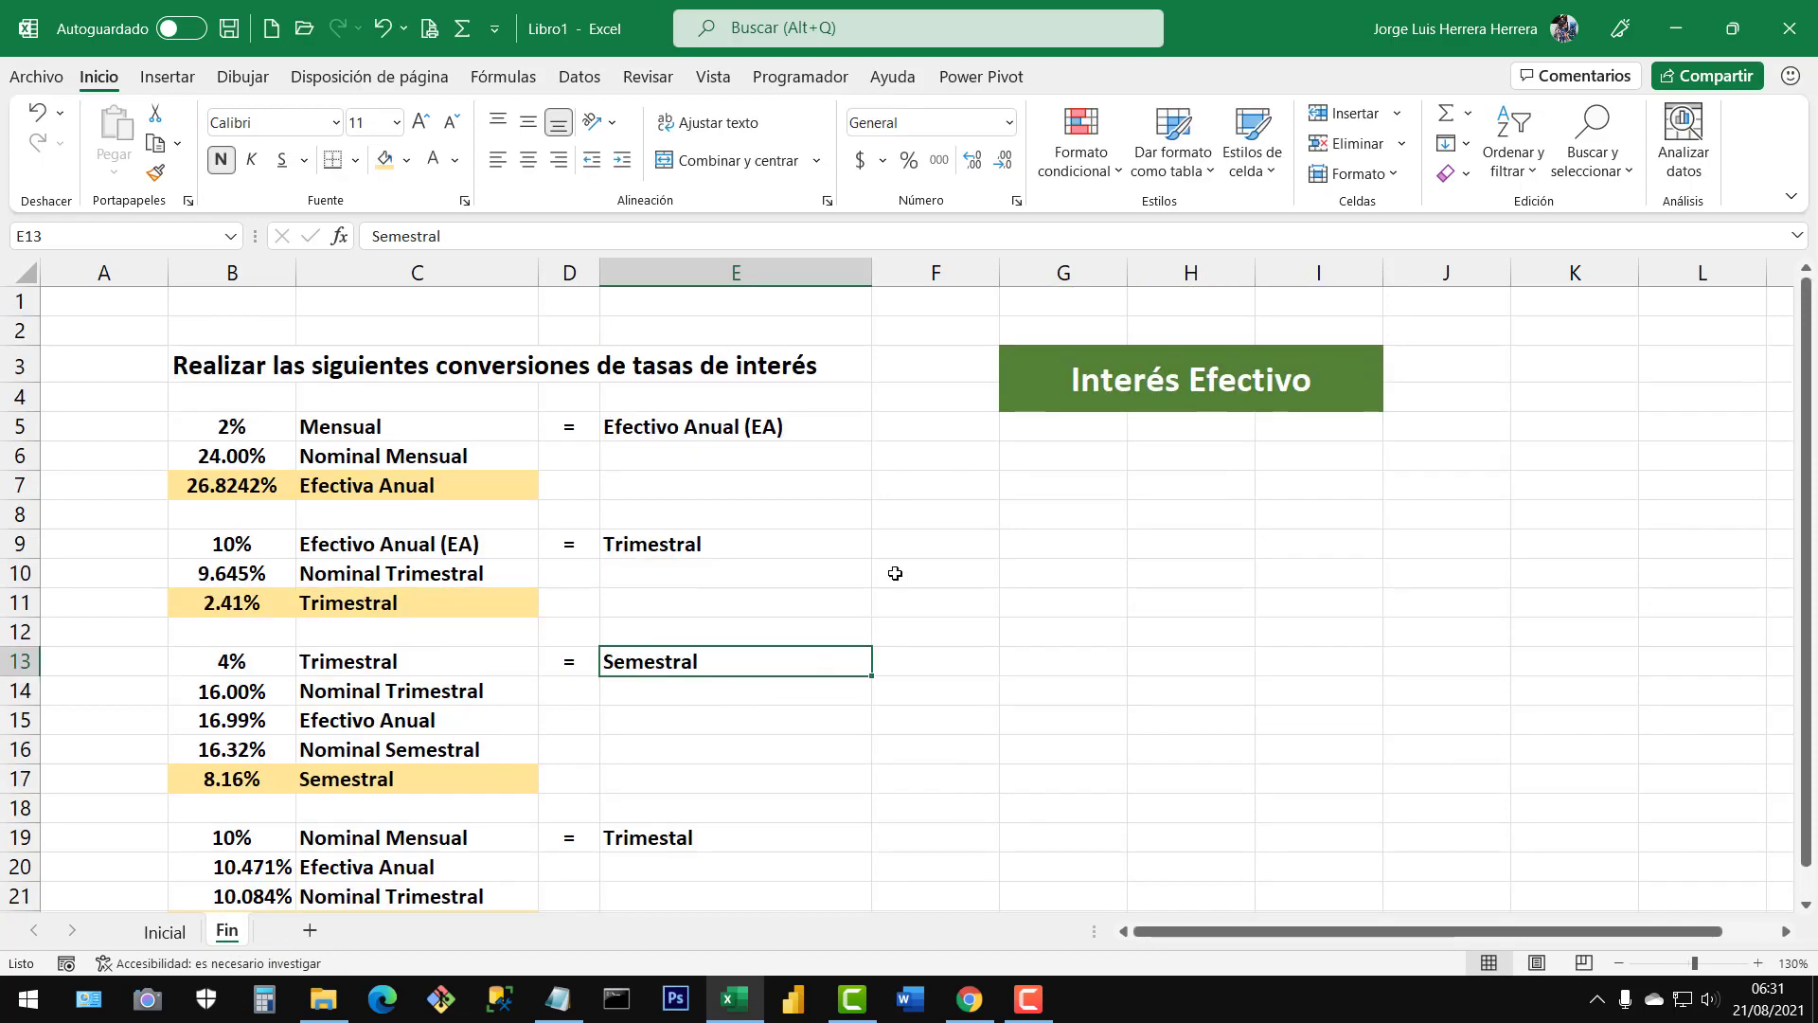
{"action": "left_click", "coordinate": [895, 572]}
{"action": "scroll", "coordinate": [527, 616], "scroll_direction": "down", "scroll_amount": 1}
{"action": "scroll", "coordinate": [528, 609], "scroll_direction": "up", "scroll_amount": 1}
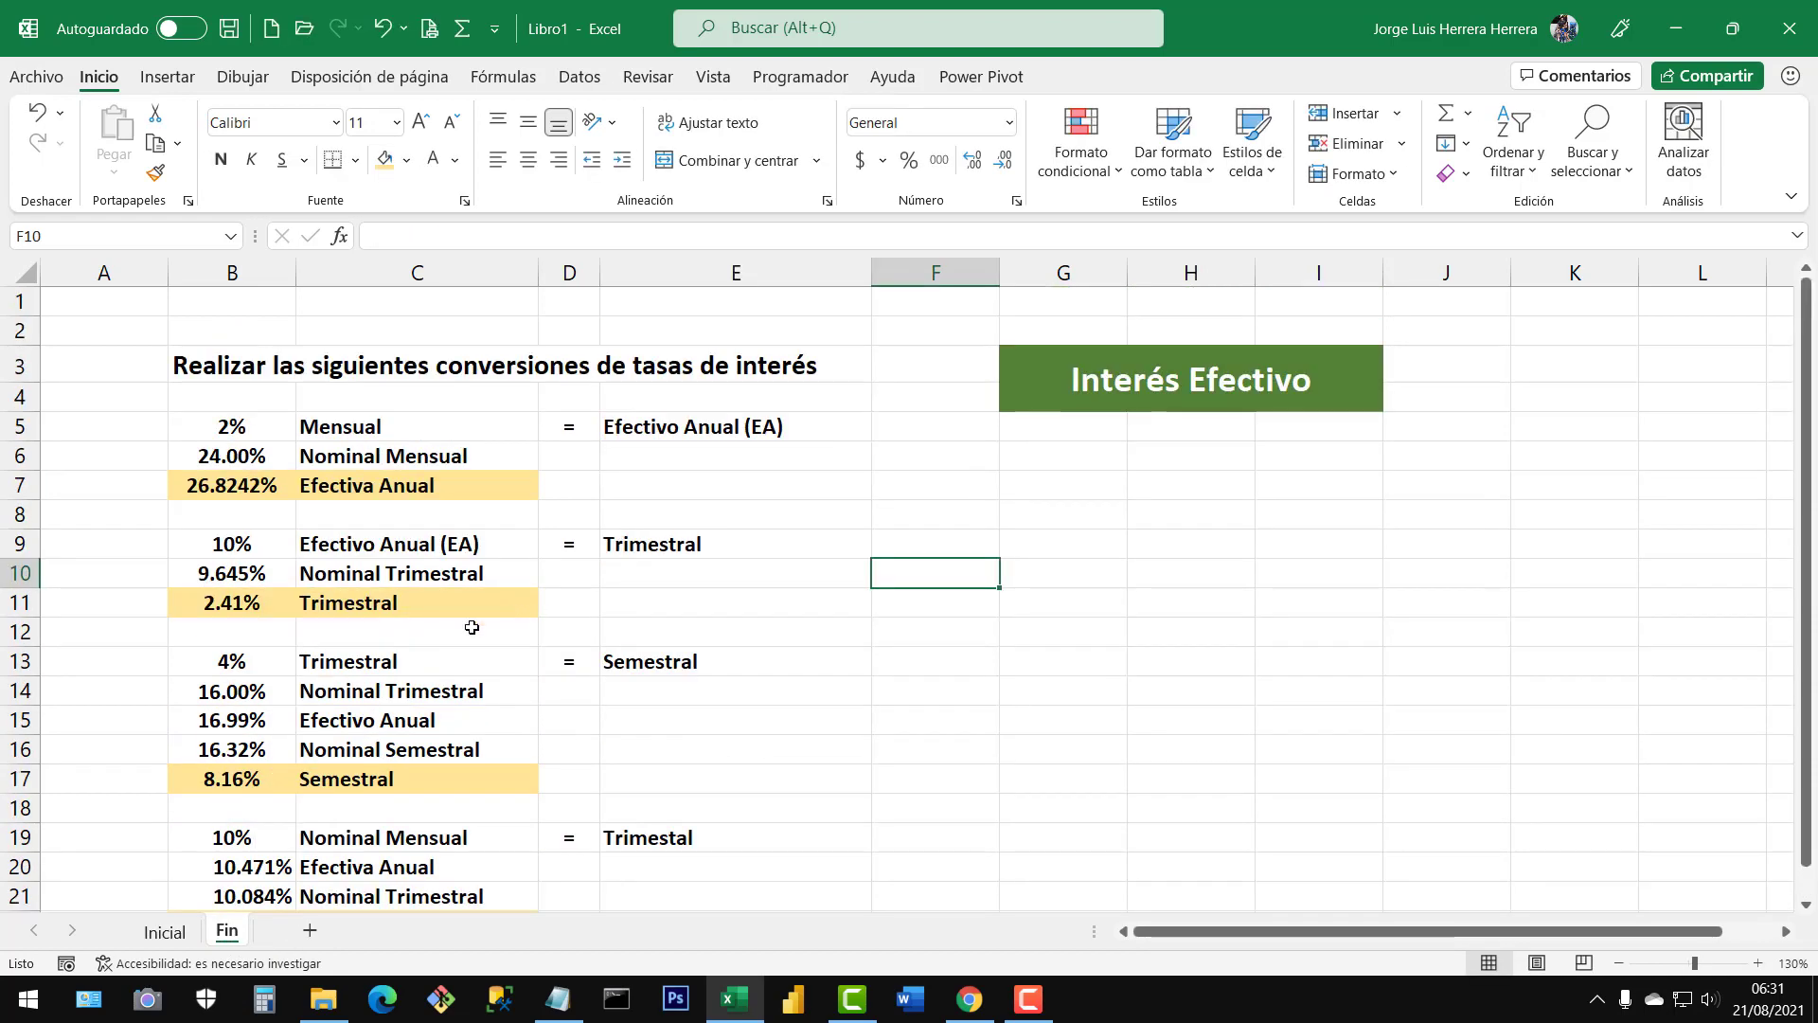
{"action": "scroll", "coordinate": [445, 644], "scroll_direction": "down", "scroll_amount": 2}
{"action": "scroll", "coordinate": [417, 660], "scroll_direction": "up", "scroll_amount": 2}
Switch to the Inicial sheet and select the given monthly rate of the first exercise in B5
{"action": "left_click", "coordinate": [185, 942]}
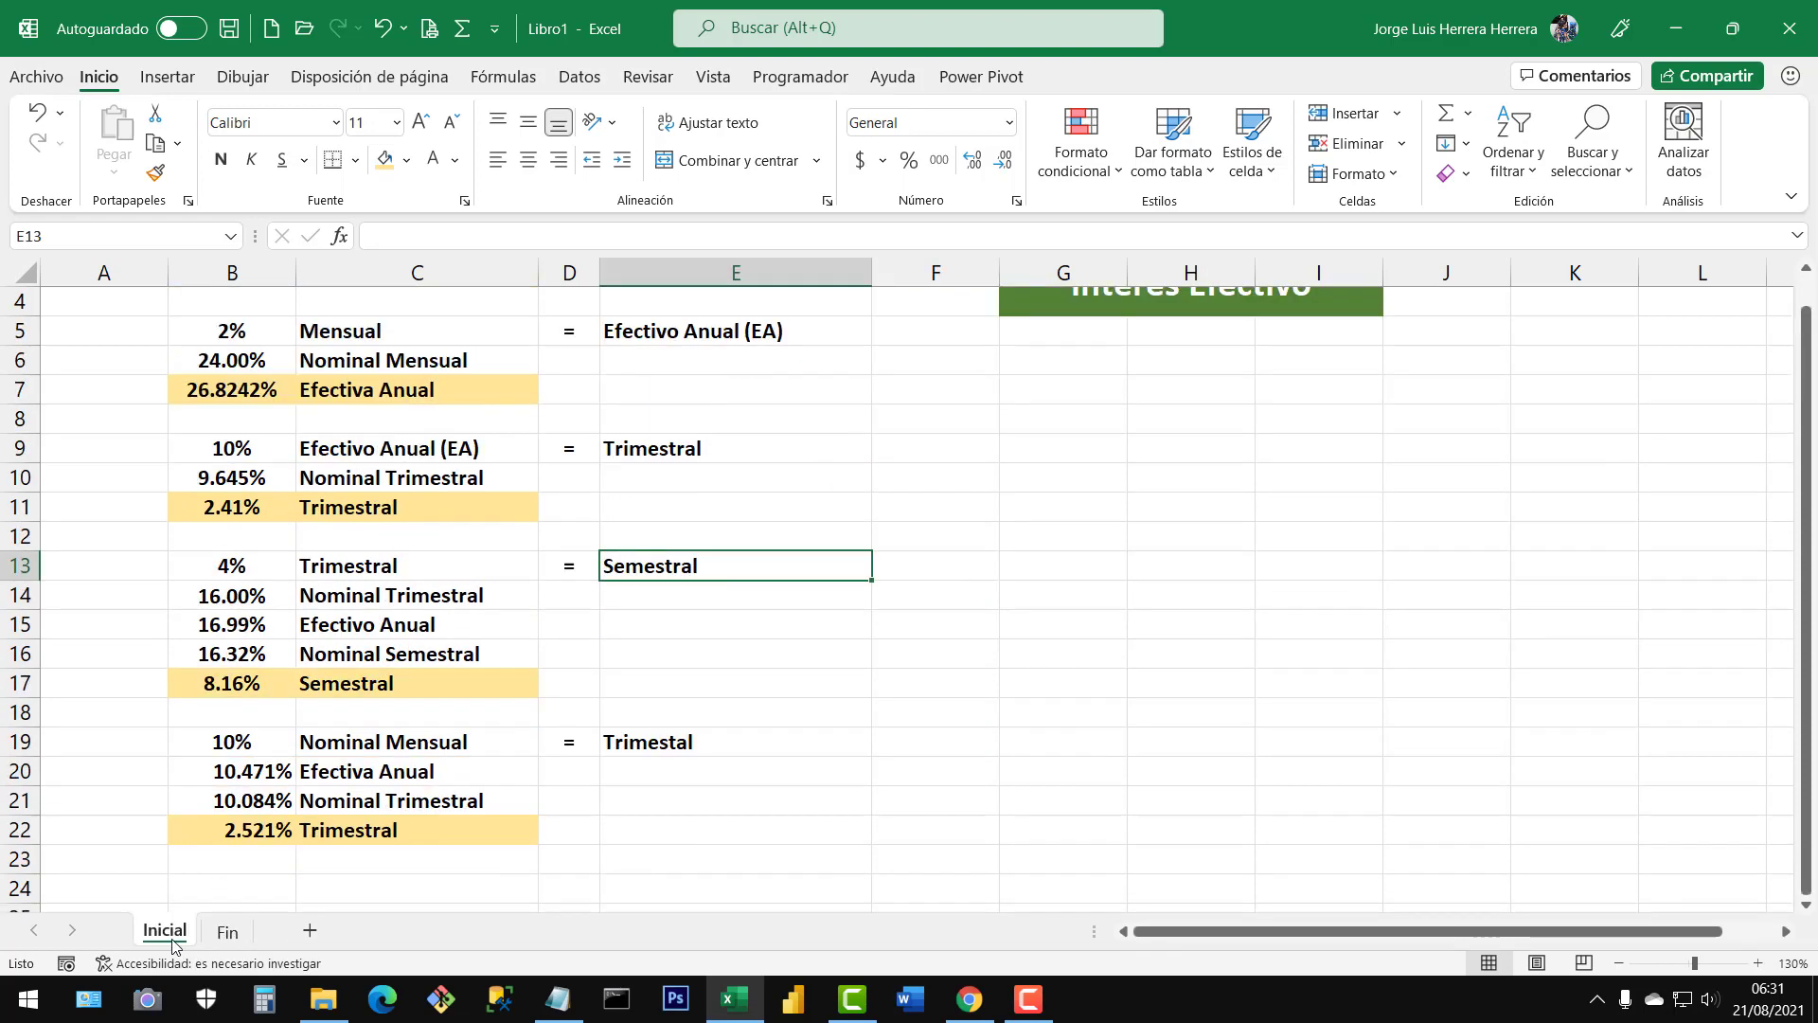
{"action": "scroll", "coordinate": [487, 507], "scroll_direction": "up", "scroll_amount": 2}
{"action": "left_click", "coordinate": [236, 428]}
{"action": "left_click_drag", "start_coordinate": [252, 518], "coordinate": [257, 892]}
{"action": "key", "text": "Delete"}
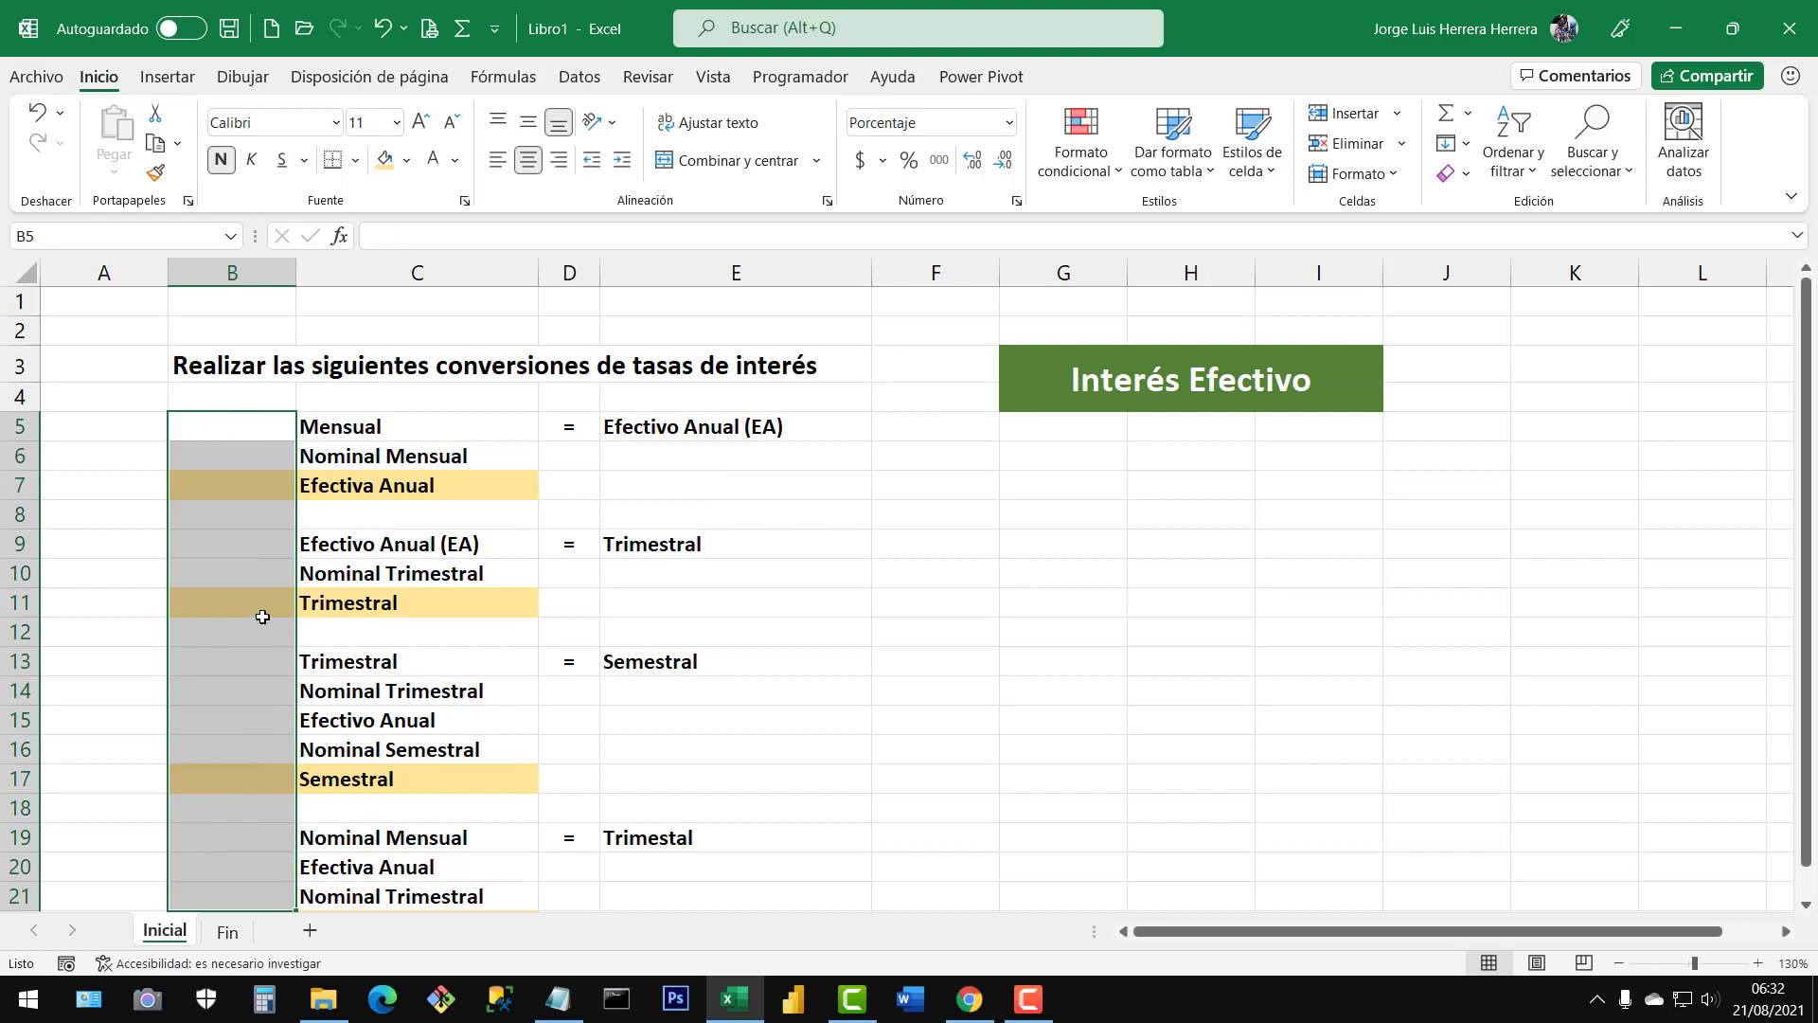
{"action": "left_click", "coordinate": [260, 613]}
{"action": "key", "text": "ctrl+z"}
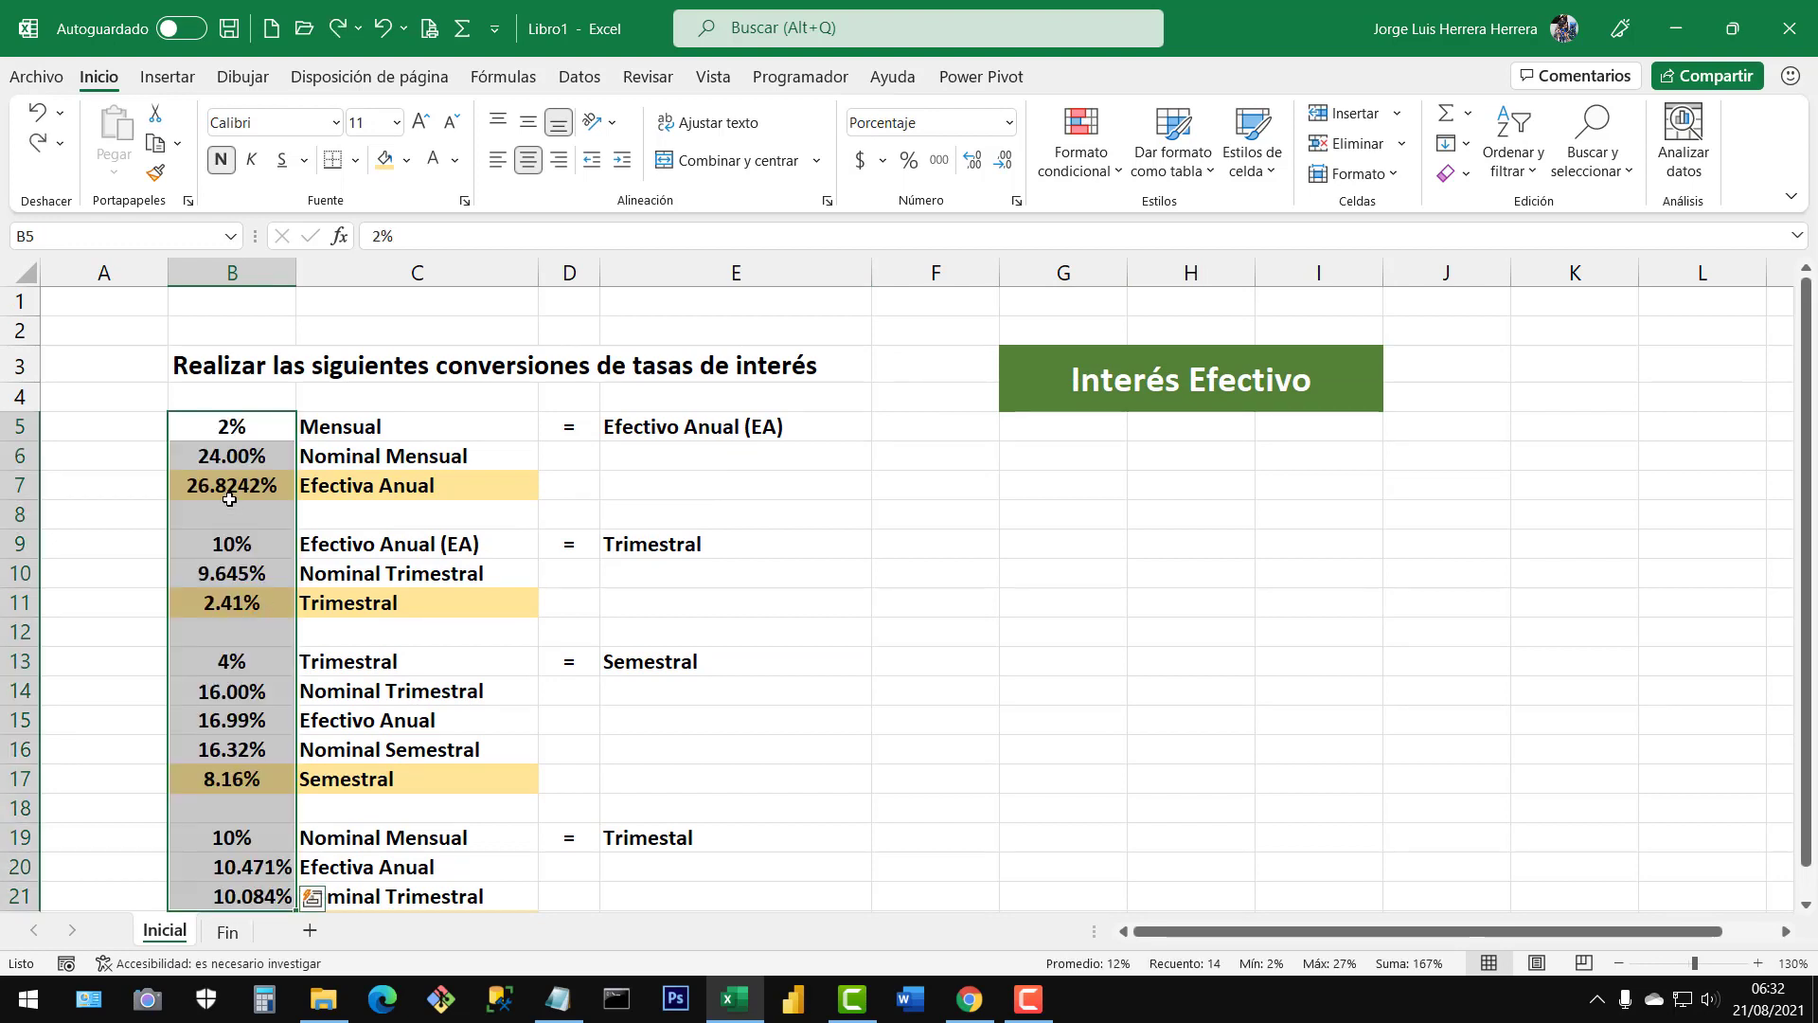
Clear the calculated rates of the first two exercises in B6:B7 and B10:B11, leaving their given rates
{"action": "left_click_drag", "start_coordinate": [264, 464], "coordinate": [256, 488]}
{"action": "left_click", "coordinate": [264, 456]}
{"action": "key", "text": "Delete"}
{"action": "left_click", "coordinate": [256, 572]}
{"action": "left_click_drag", "start_coordinate": [255, 572], "coordinate": [270, 608]}
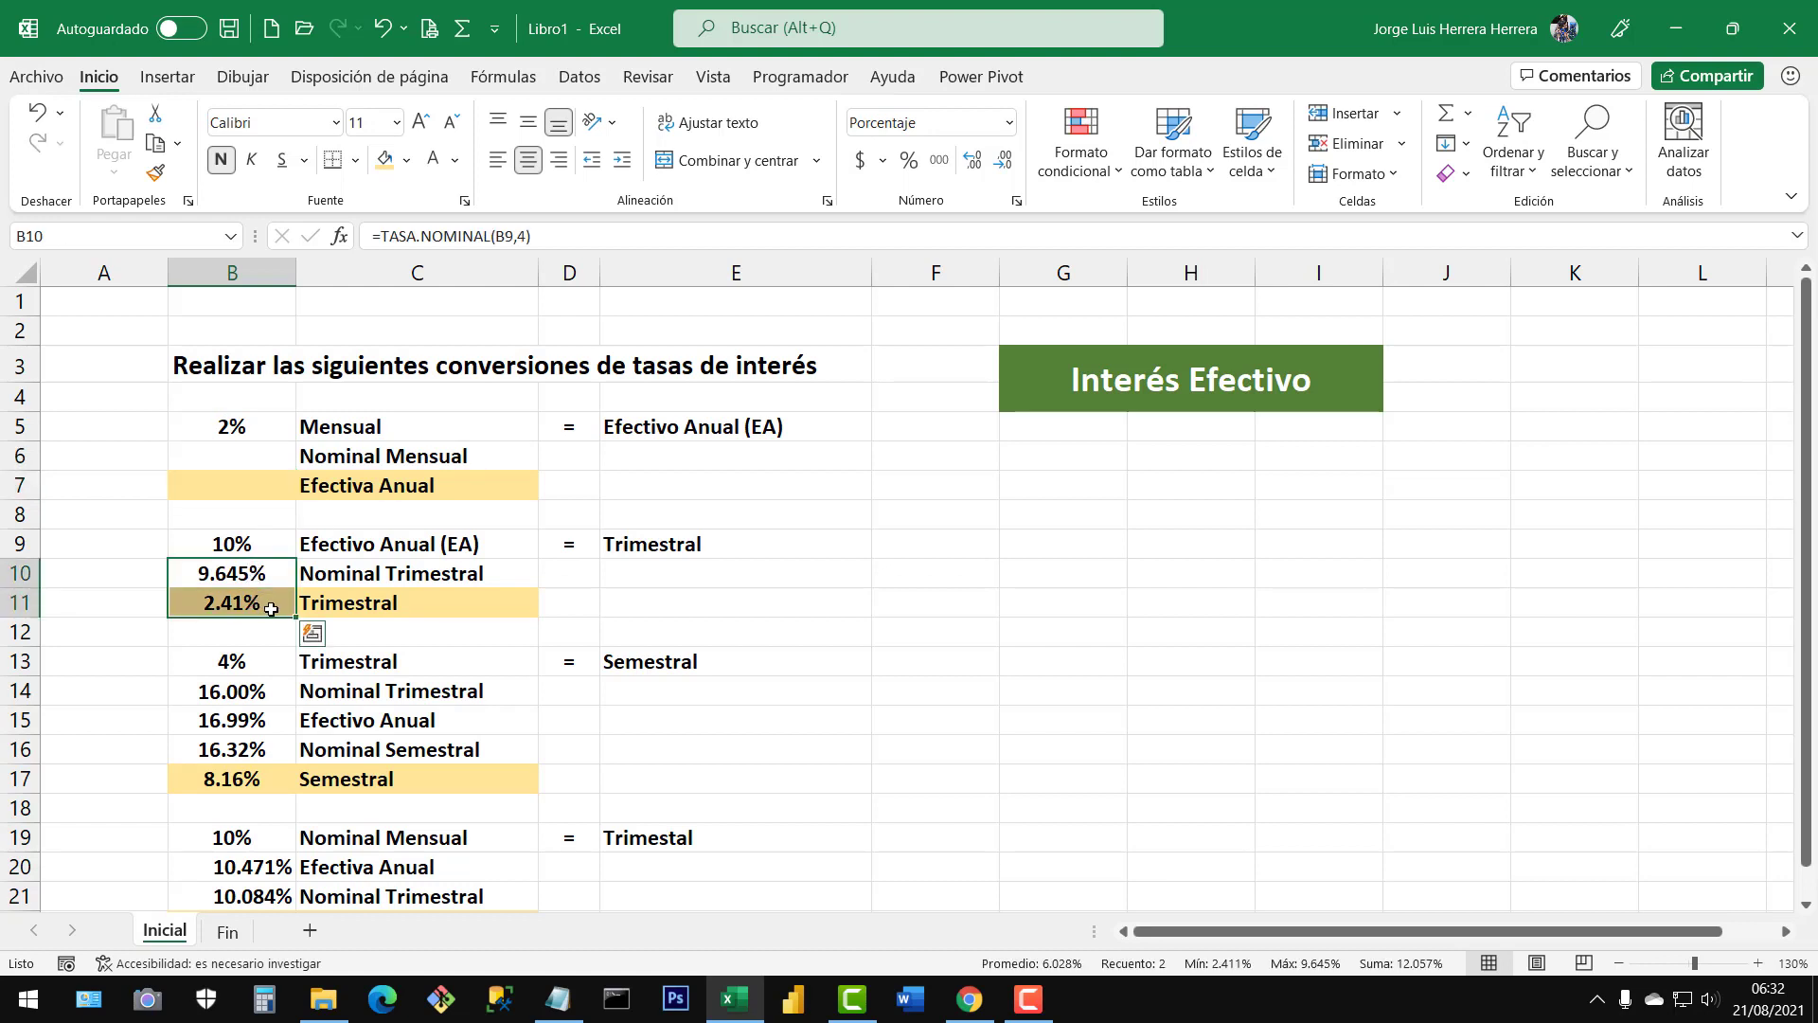
{"action": "key", "text": "Delete"}
Clear the calculated rates of the last two exercises in B14:B17 and B20:B22, leaving their given rates
{"action": "left_click_drag", "start_coordinate": [254, 693], "coordinate": [255, 786]}
{"action": "key", "text": "Delete"}
{"action": "scroll", "coordinate": [270, 758], "scroll_direction": "down", "scroll_amount": 2}
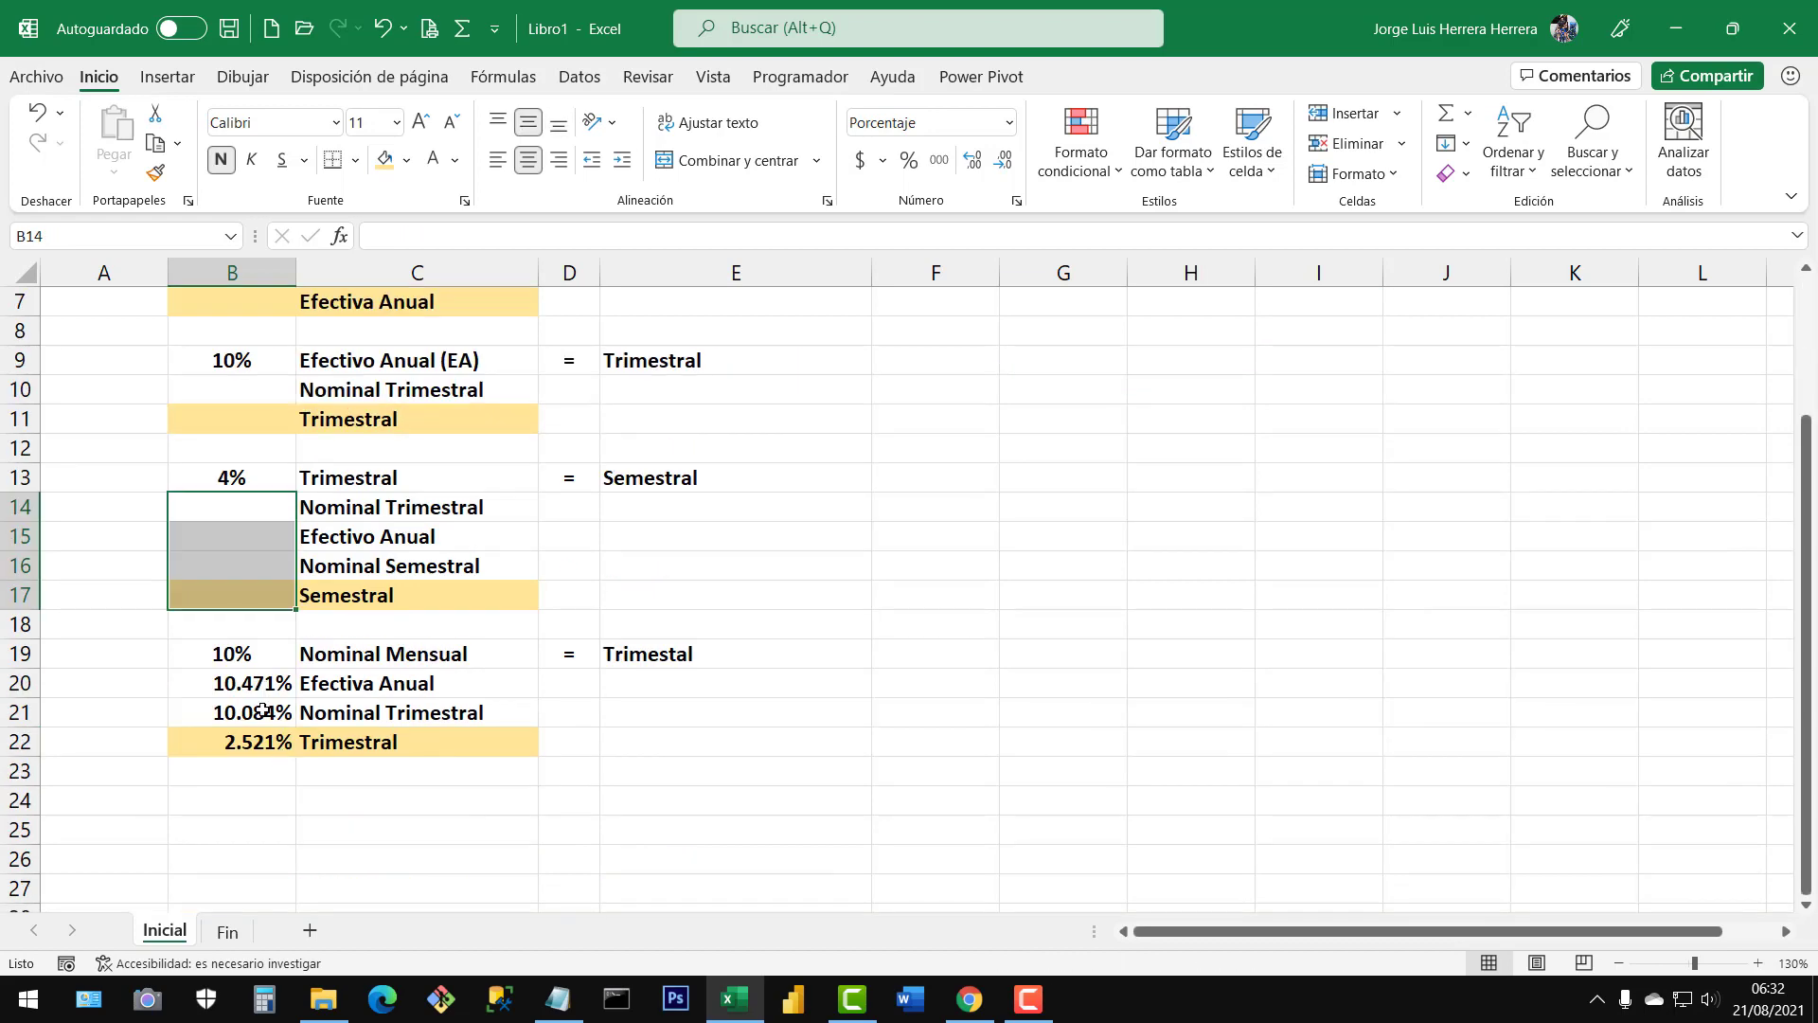
{"action": "left_click_drag", "start_coordinate": [255, 682], "coordinate": [265, 742]}
{"action": "key", "text": "Delete"}
{"action": "left_click", "coordinate": [252, 654]}
{"action": "scroll", "coordinate": [252, 653], "scroll_direction": "up", "scroll_amount": 2}
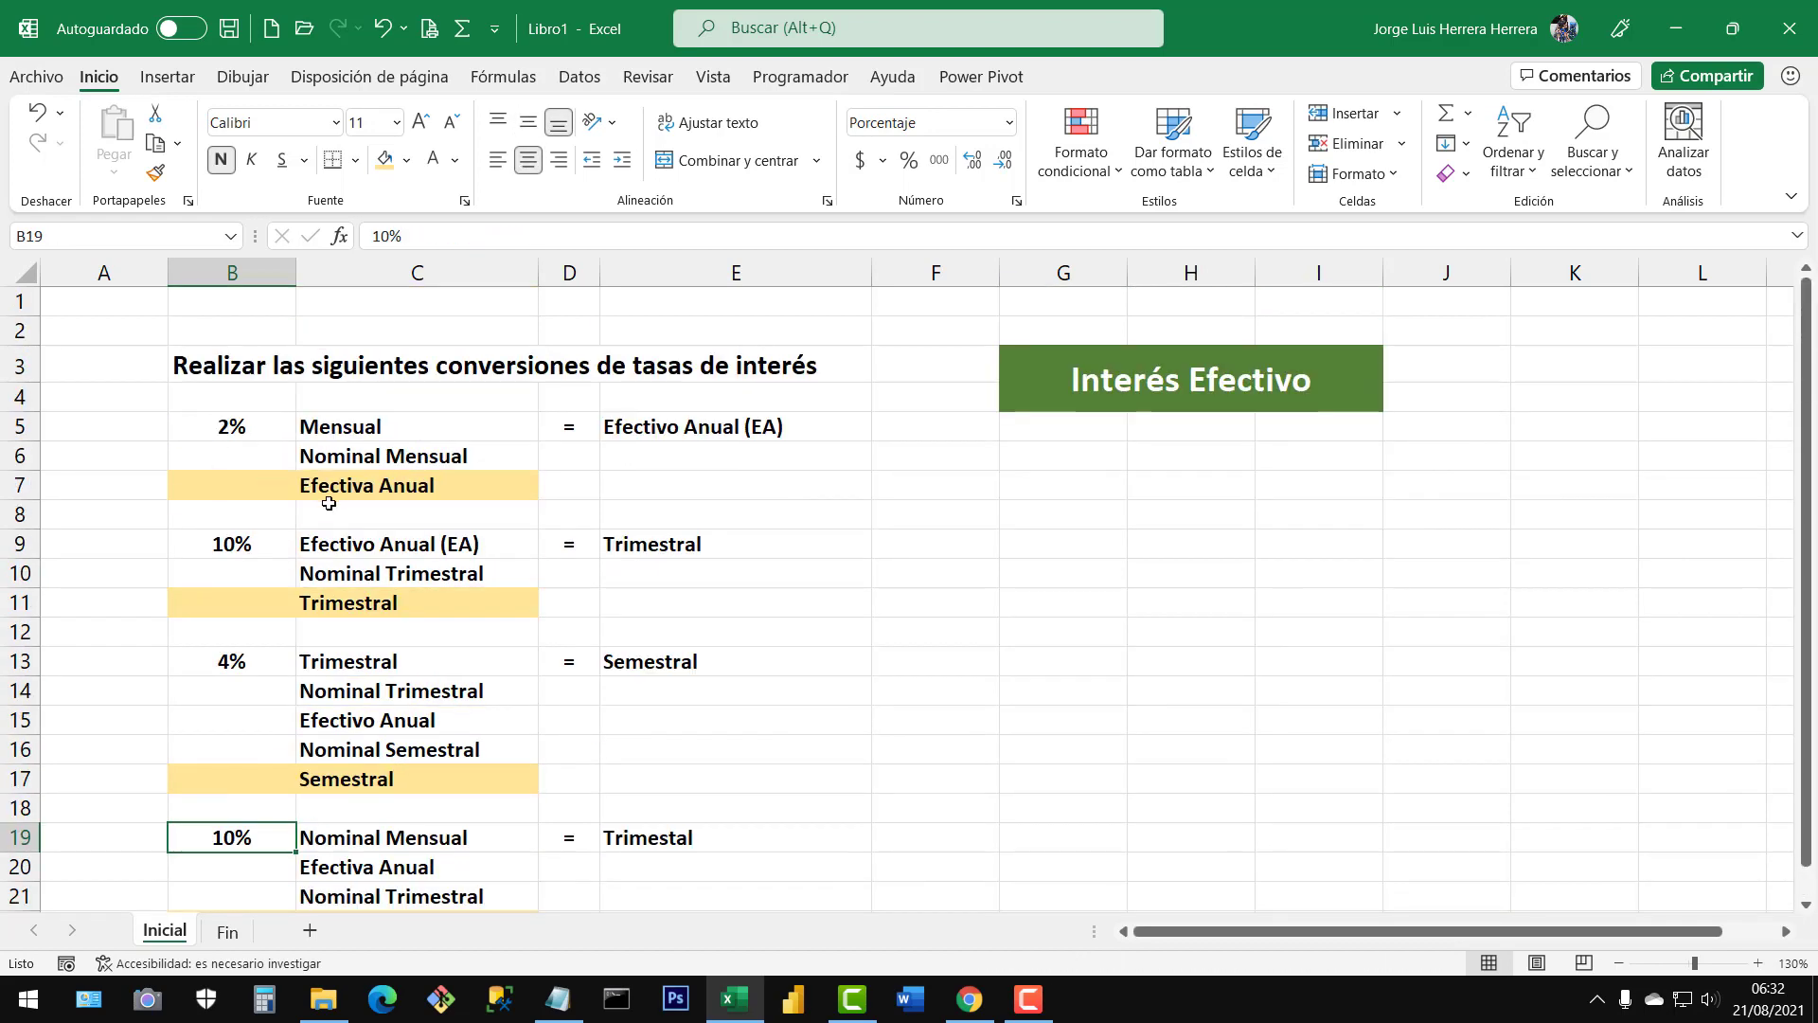
{"action": "left_click", "coordinate": [329, 503]}
{"action": "left_click_drag", "start_coordinate": [231, 426], "coordinate": [407, 840]}
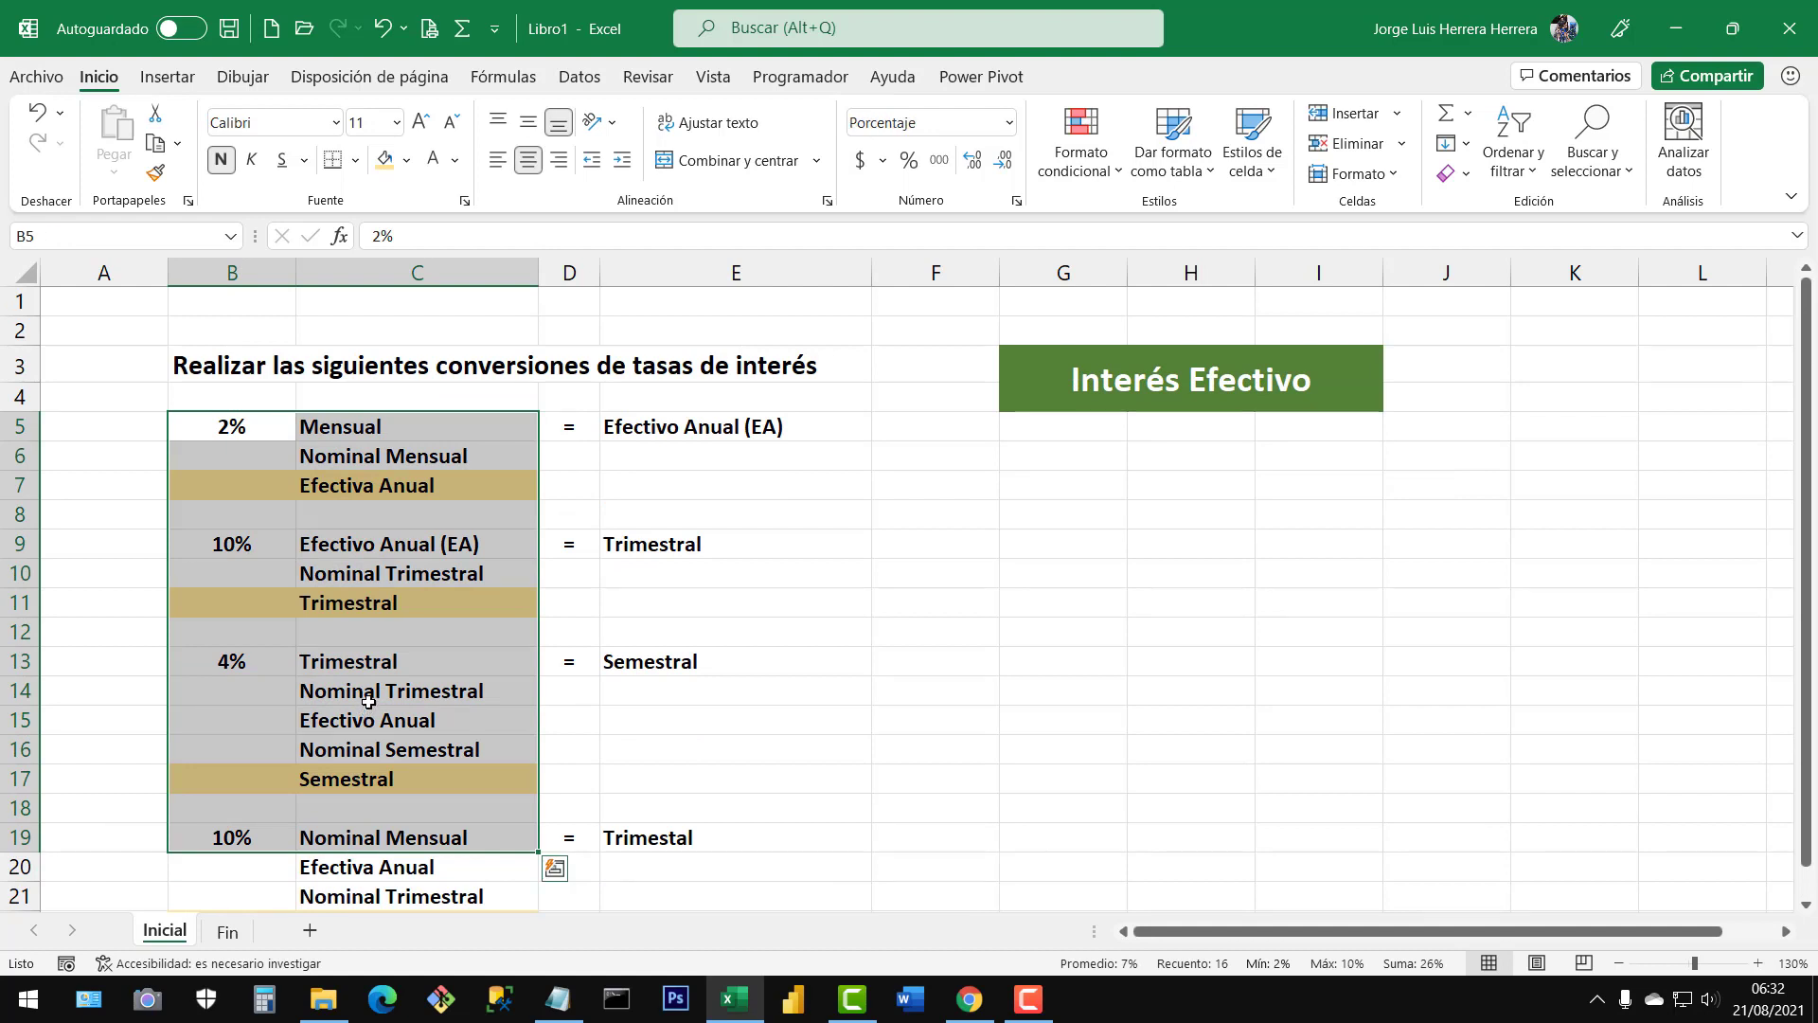
{"action": "left_click", "coordinate": [407, 631]}
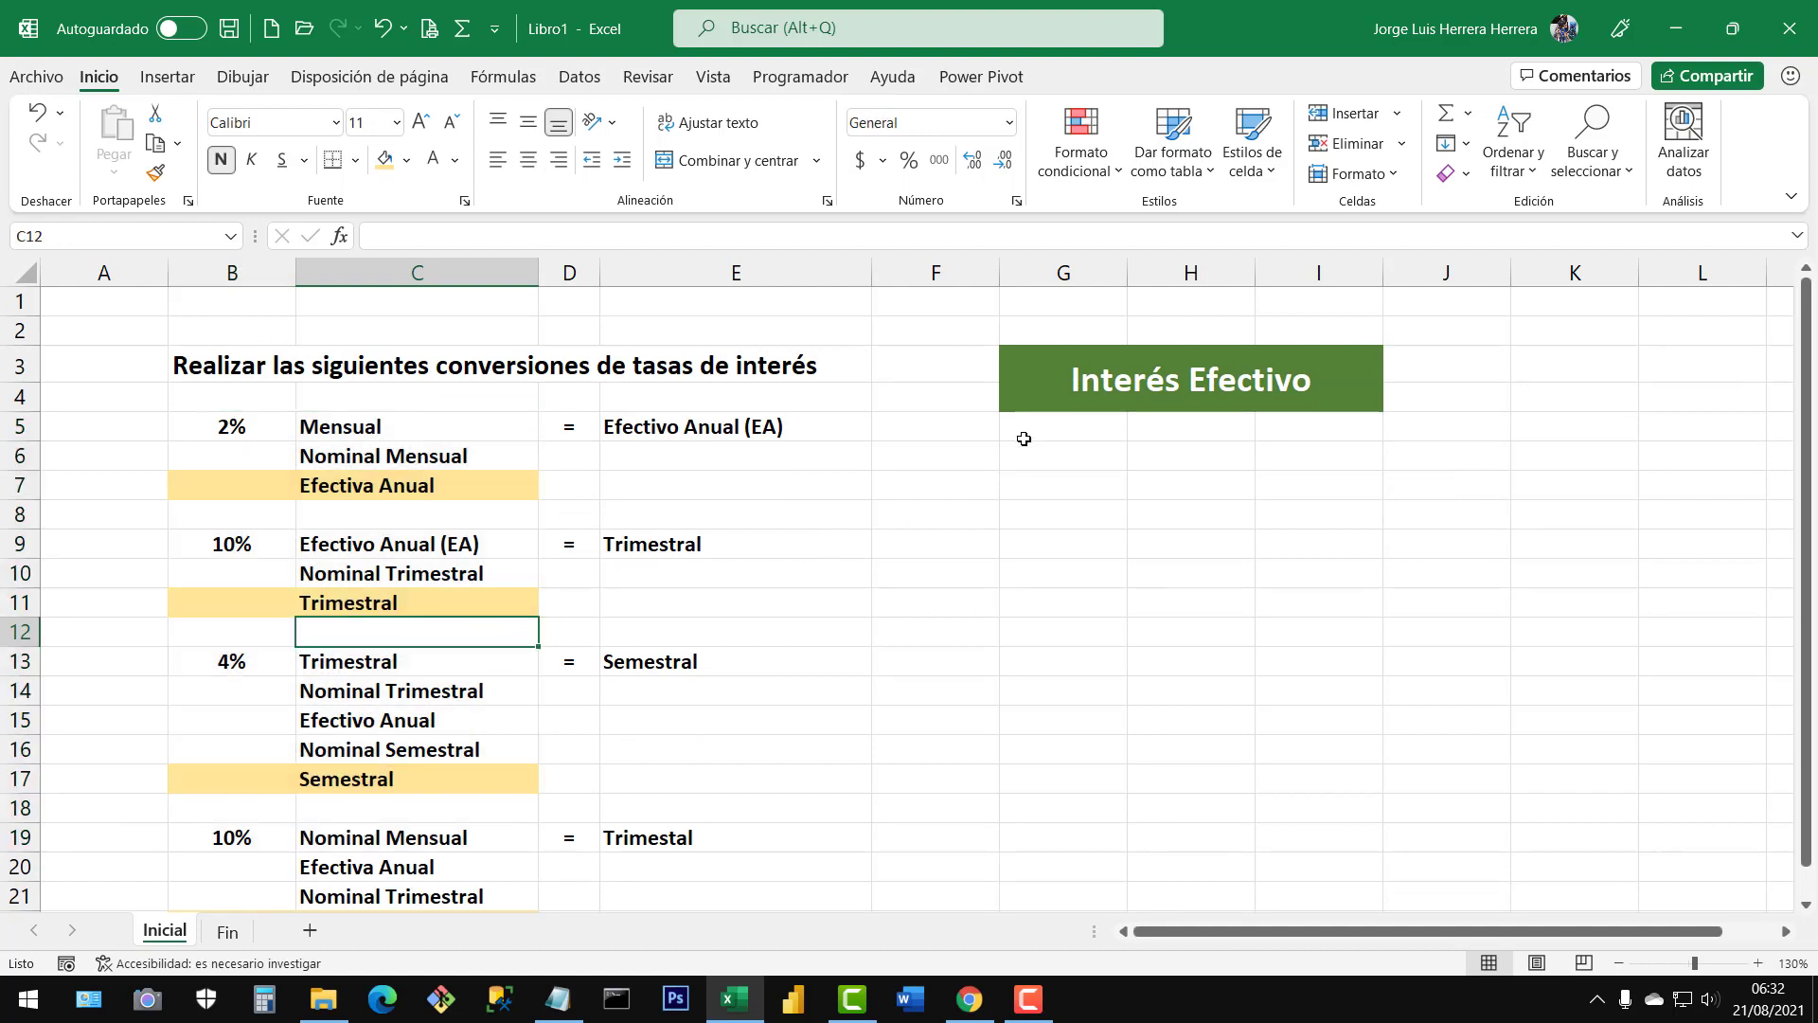